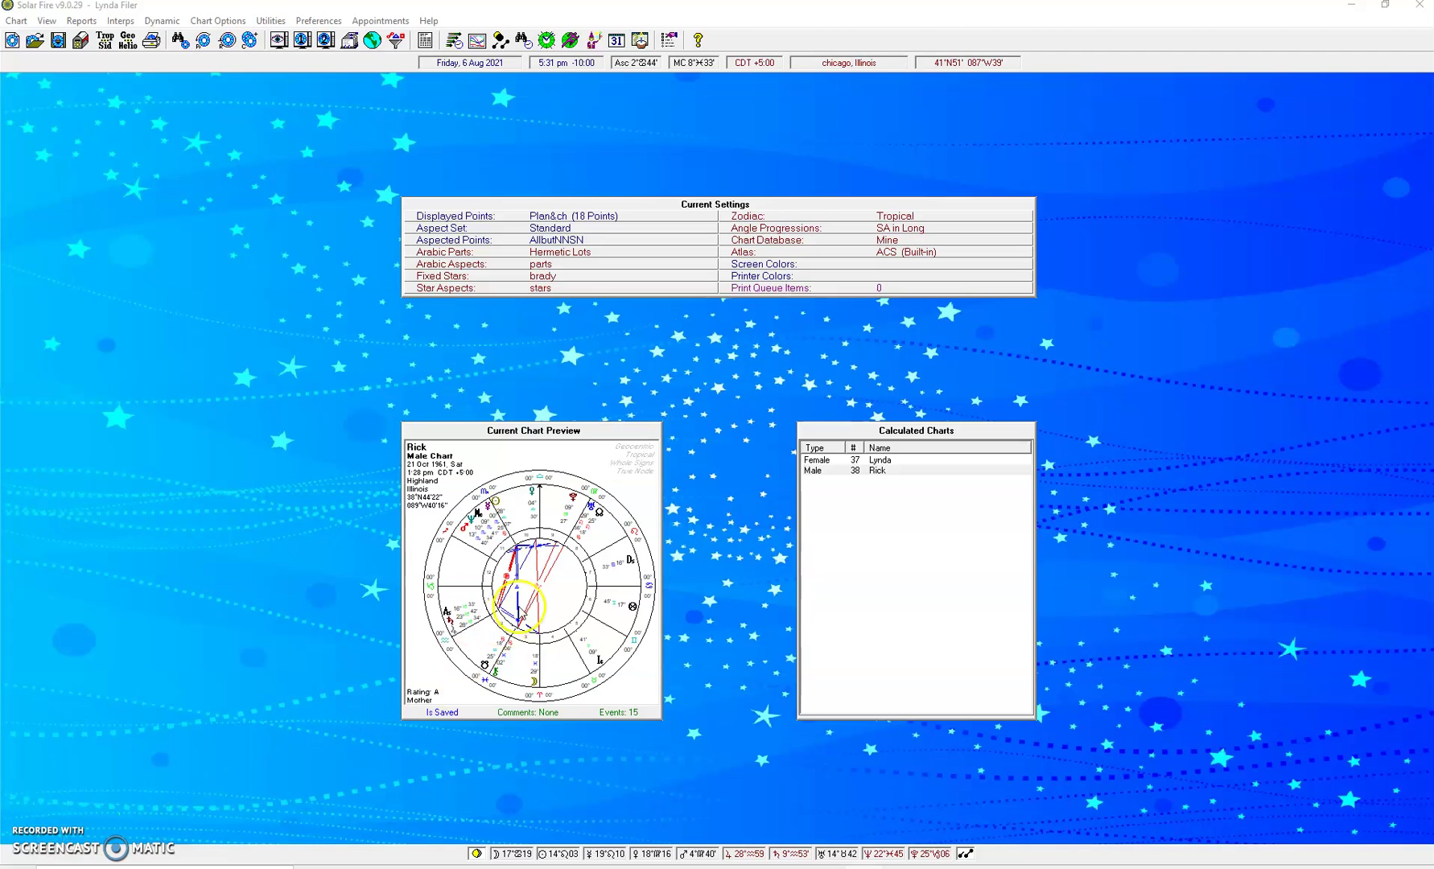
Open the female chart from the calculated charts and display it with the horary page from the Horary category
click(888, 462)
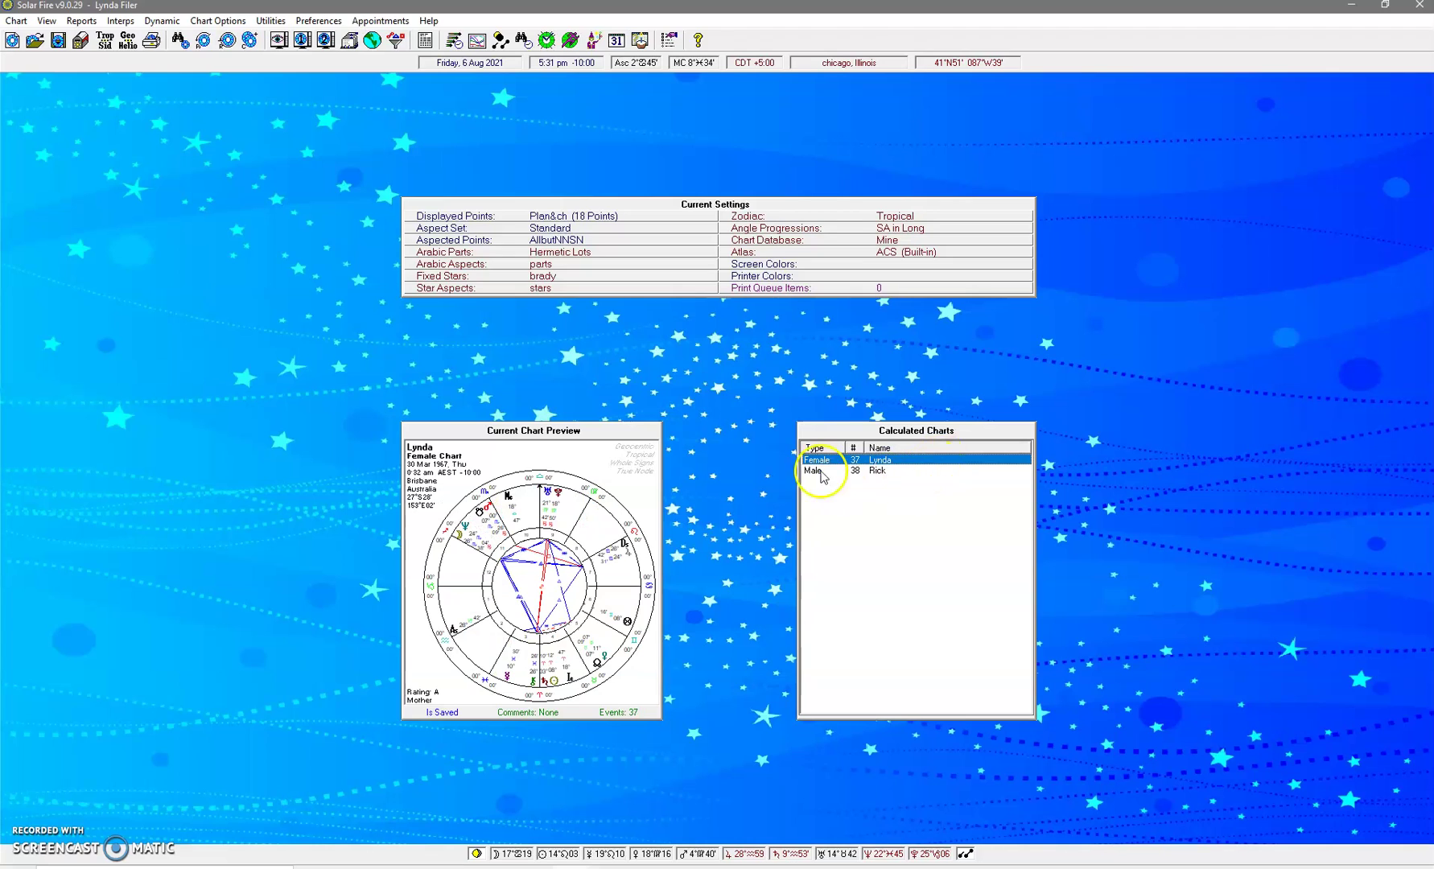
double_click(880, 461)
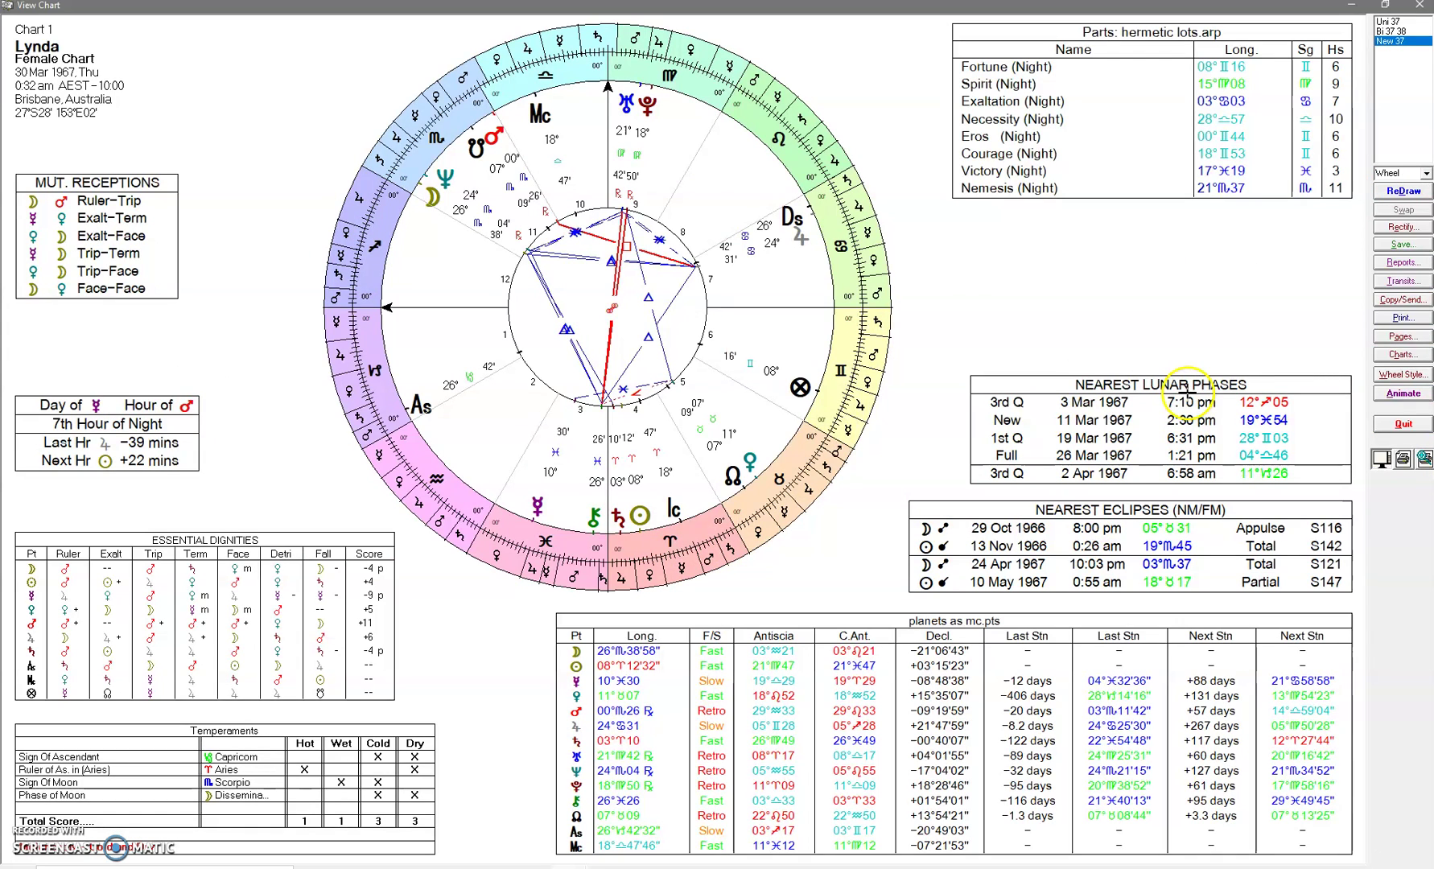
click(1402, 336)
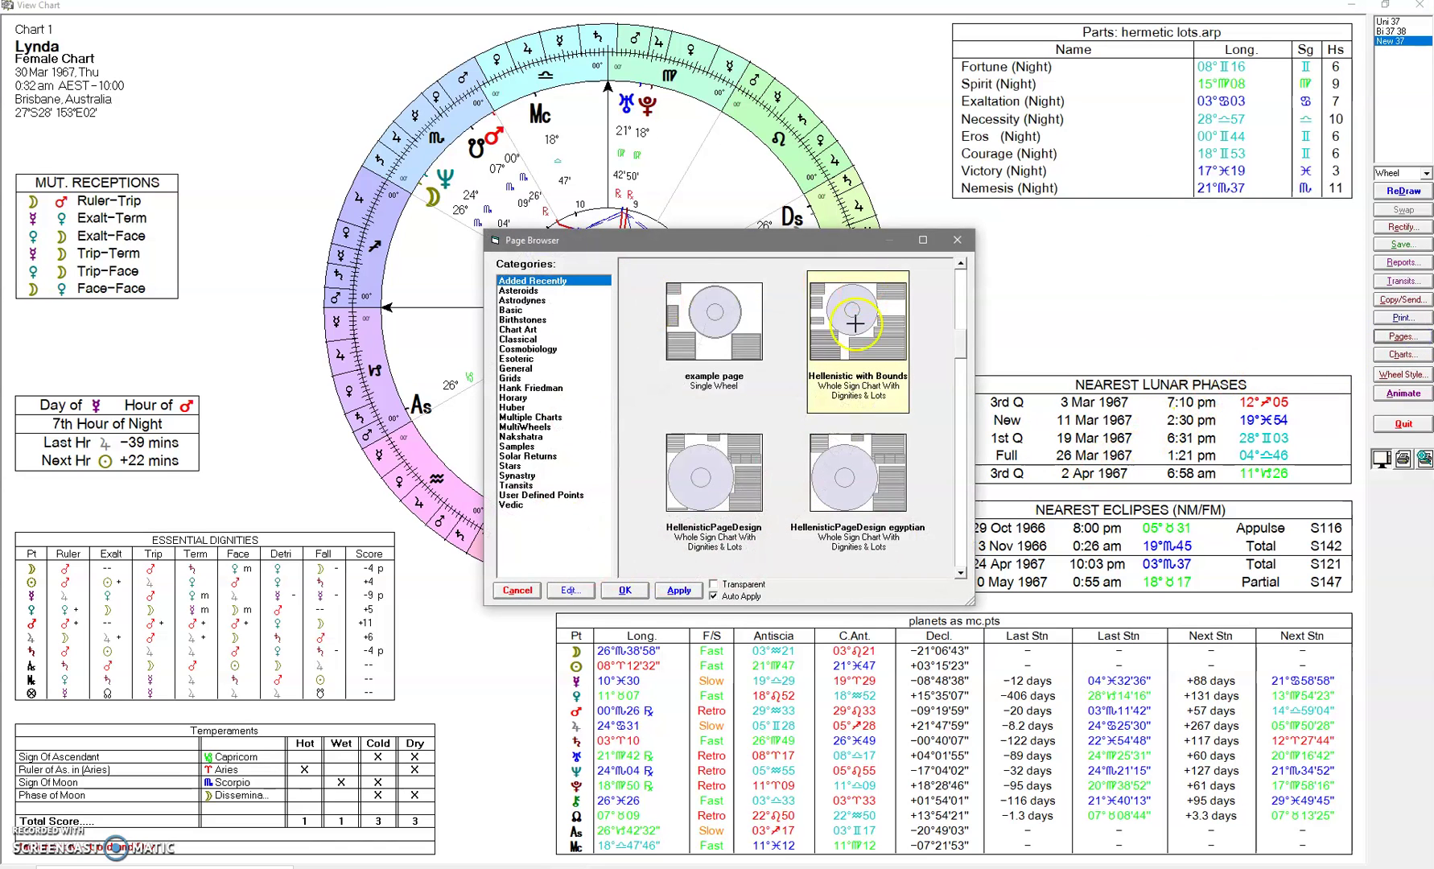
click(511, 398)
click(711, 316)
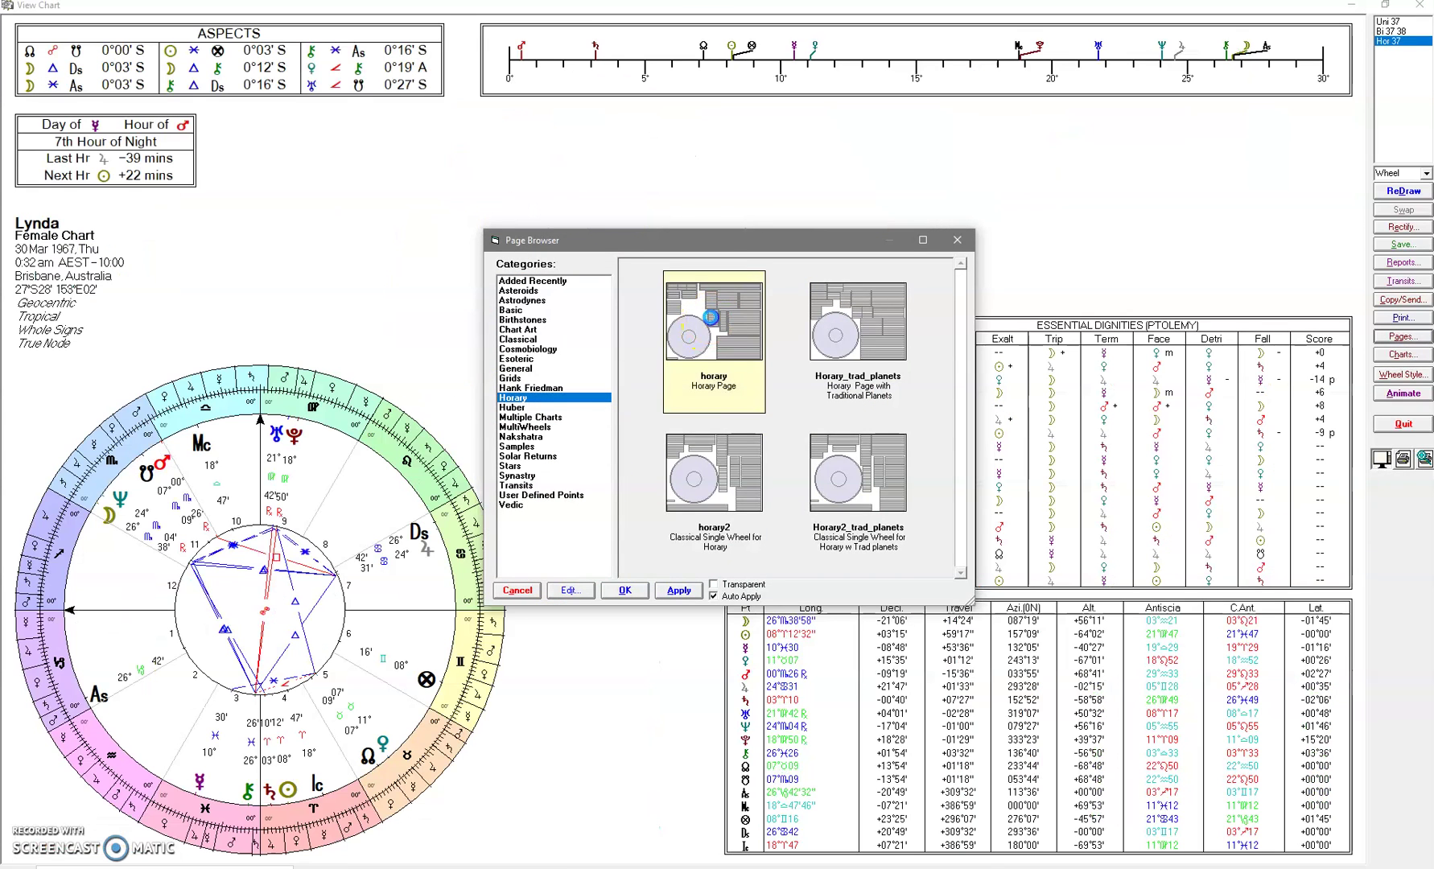
click(611, 591)
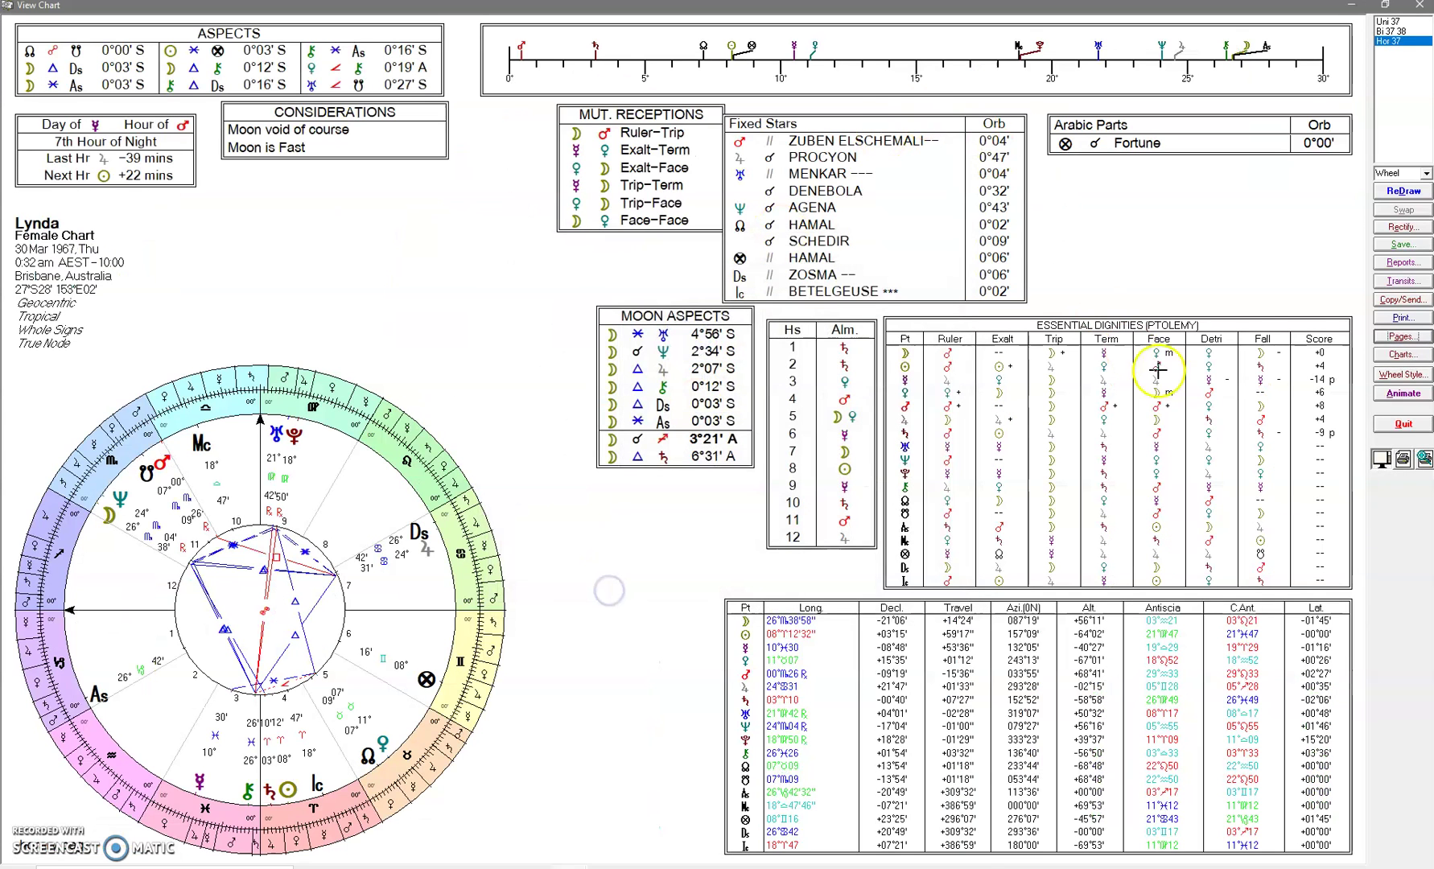
Browse the Solar Returns and Cosmobiology page categories, and apply the astroid1 page from Asteroids to the chart
click(1406, 339)
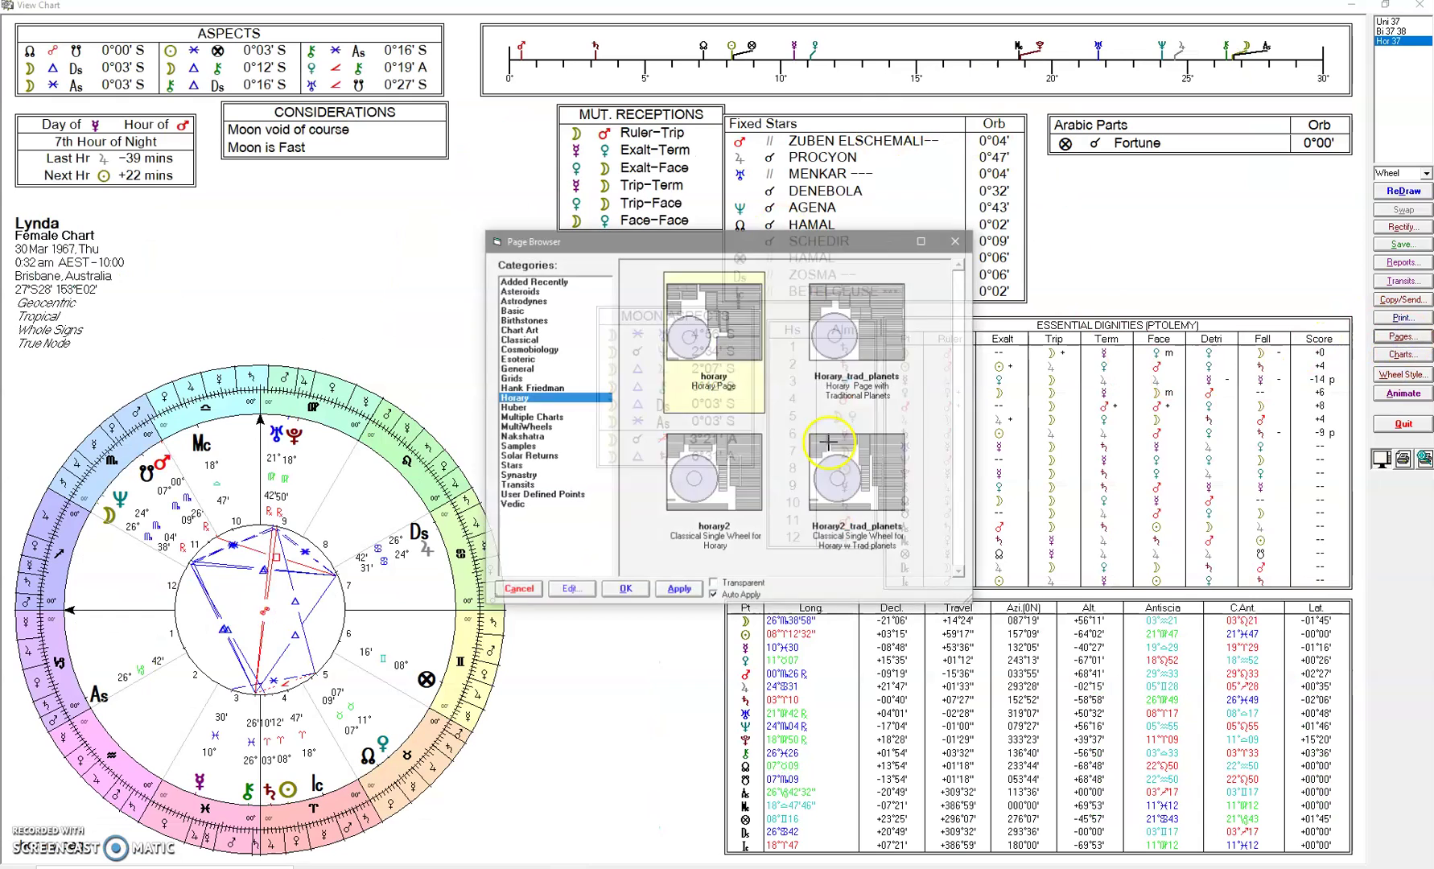
click(519, 456)
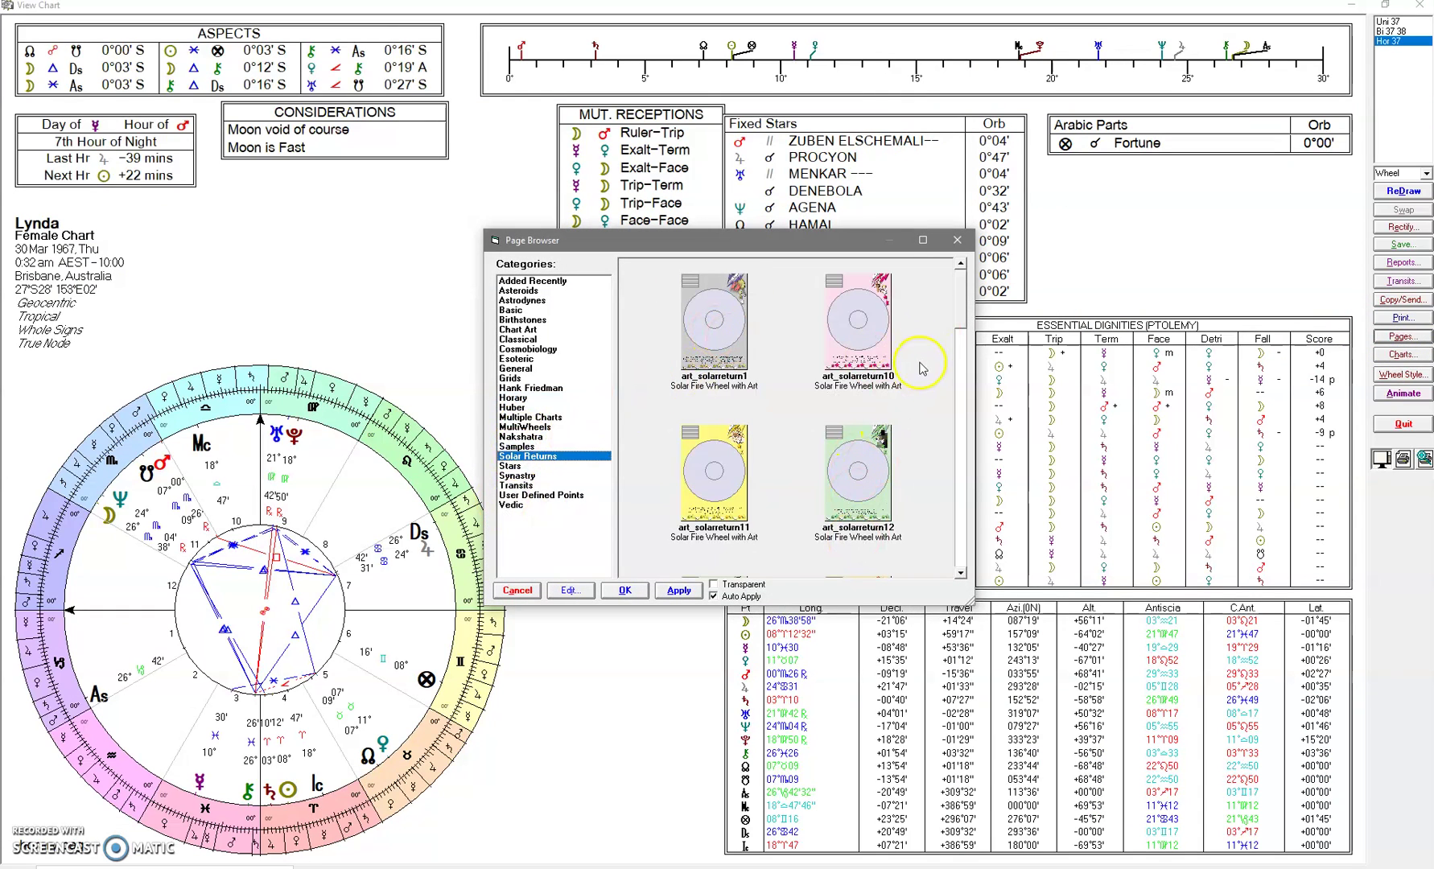
click(516, 350)
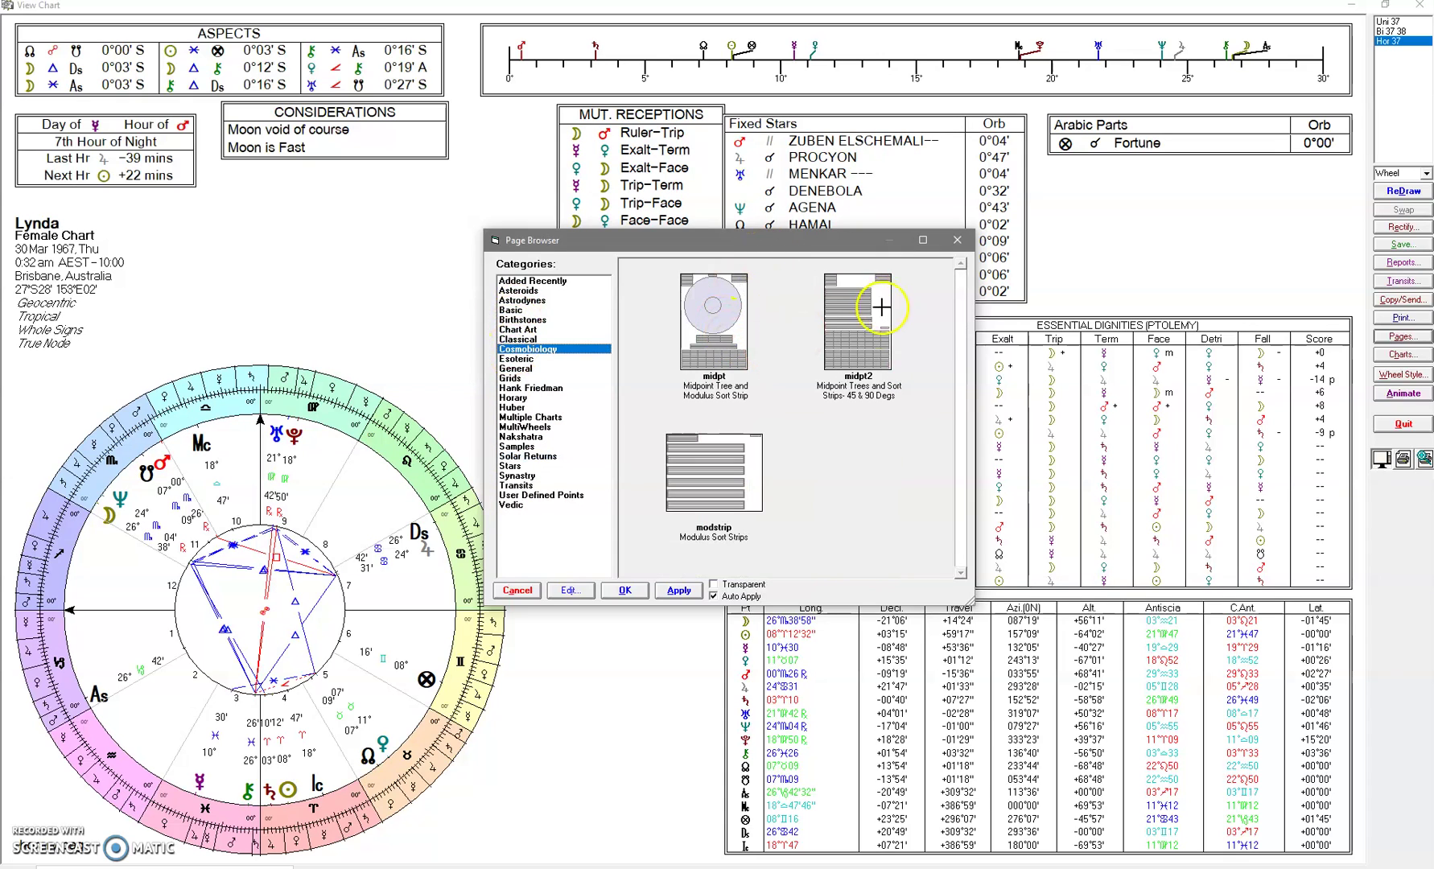
click(525, 291)
click(713, 333)
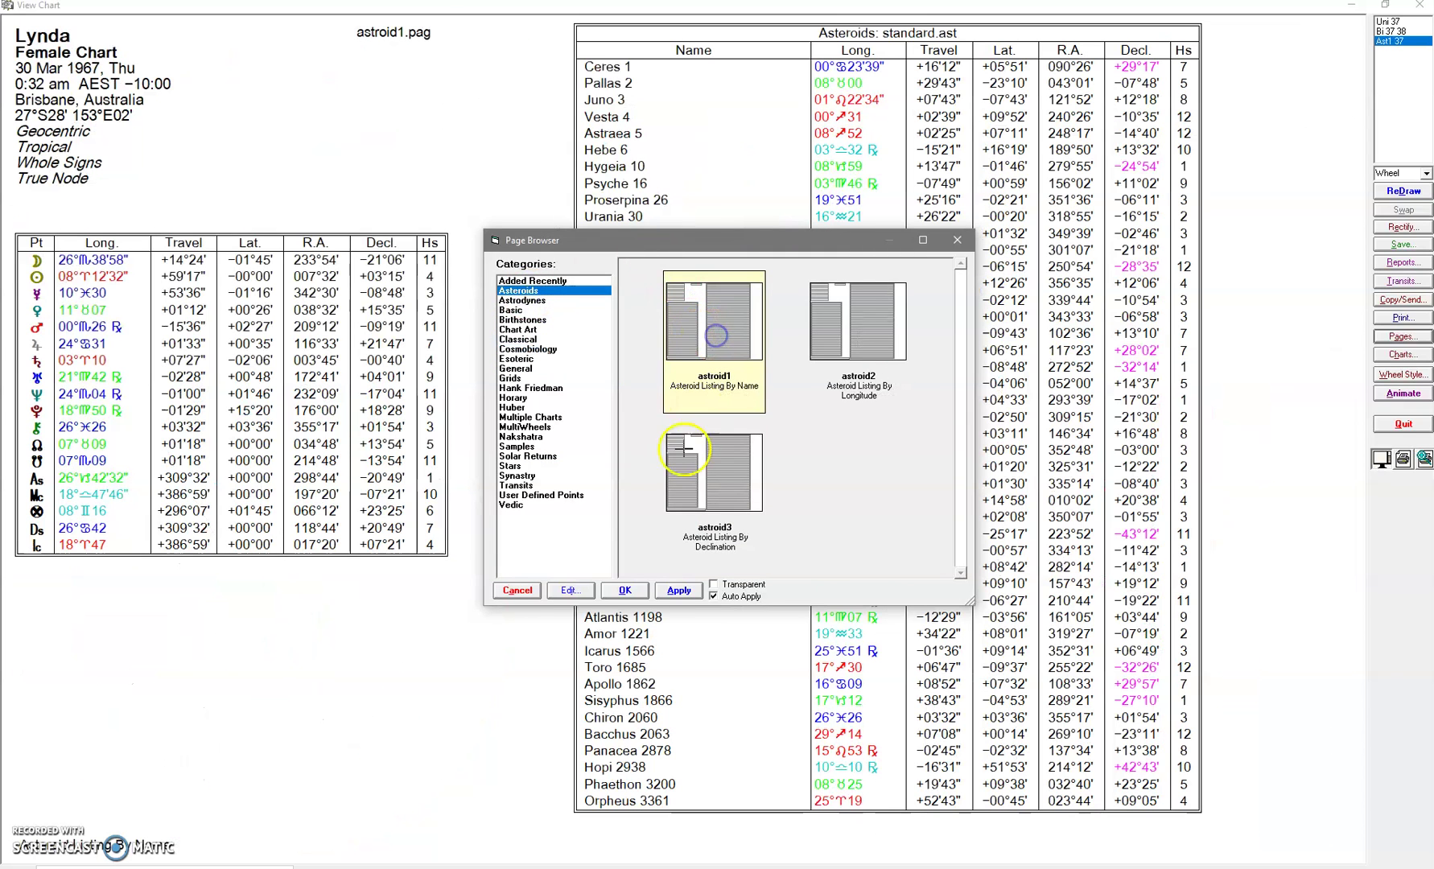
click(615, 593)
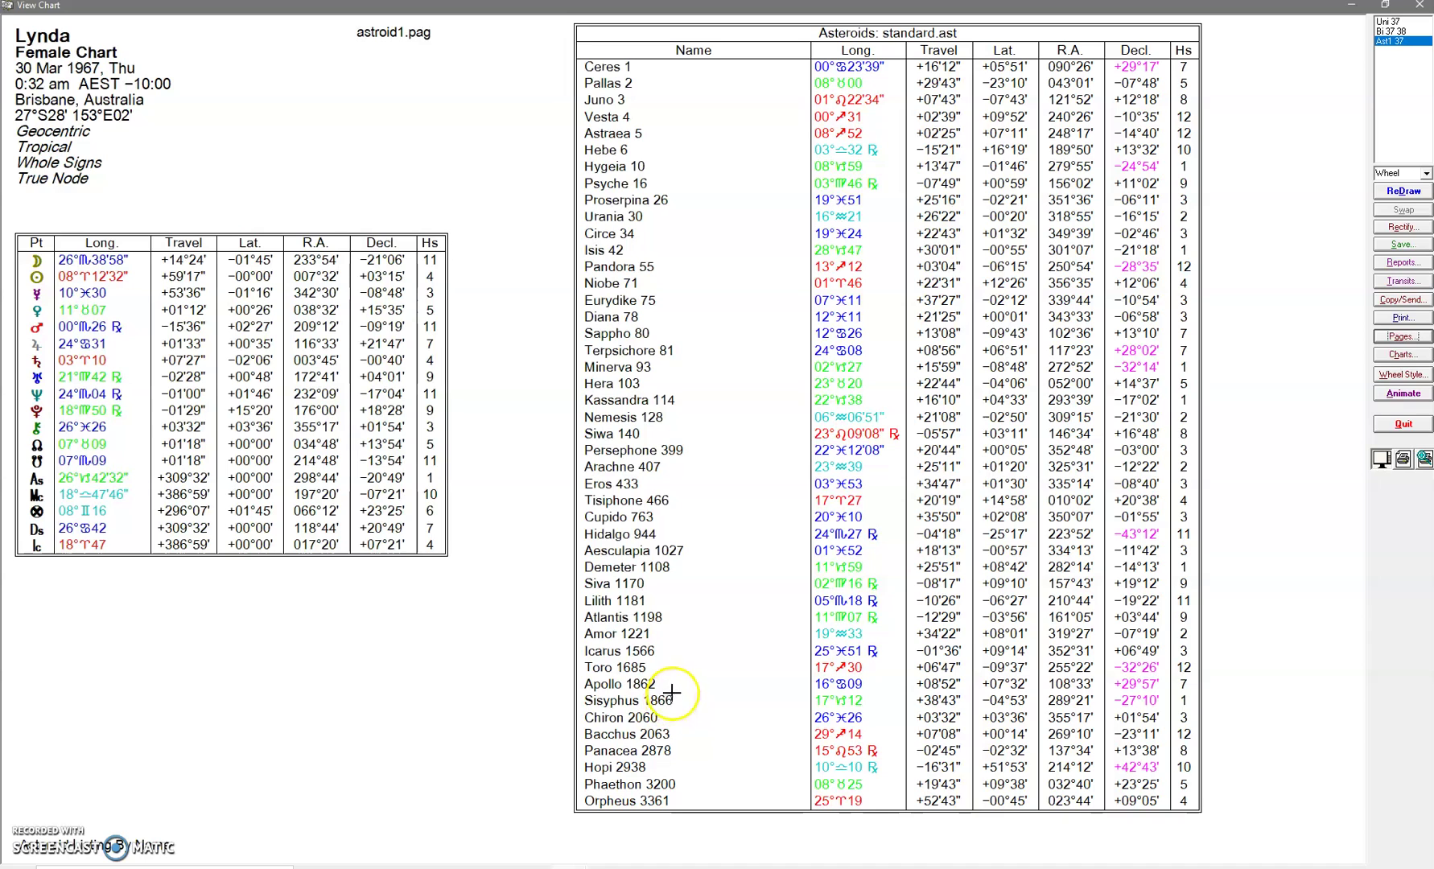
Apply the anon uni page from the Added Recently category to the chart
click(1393, 342)
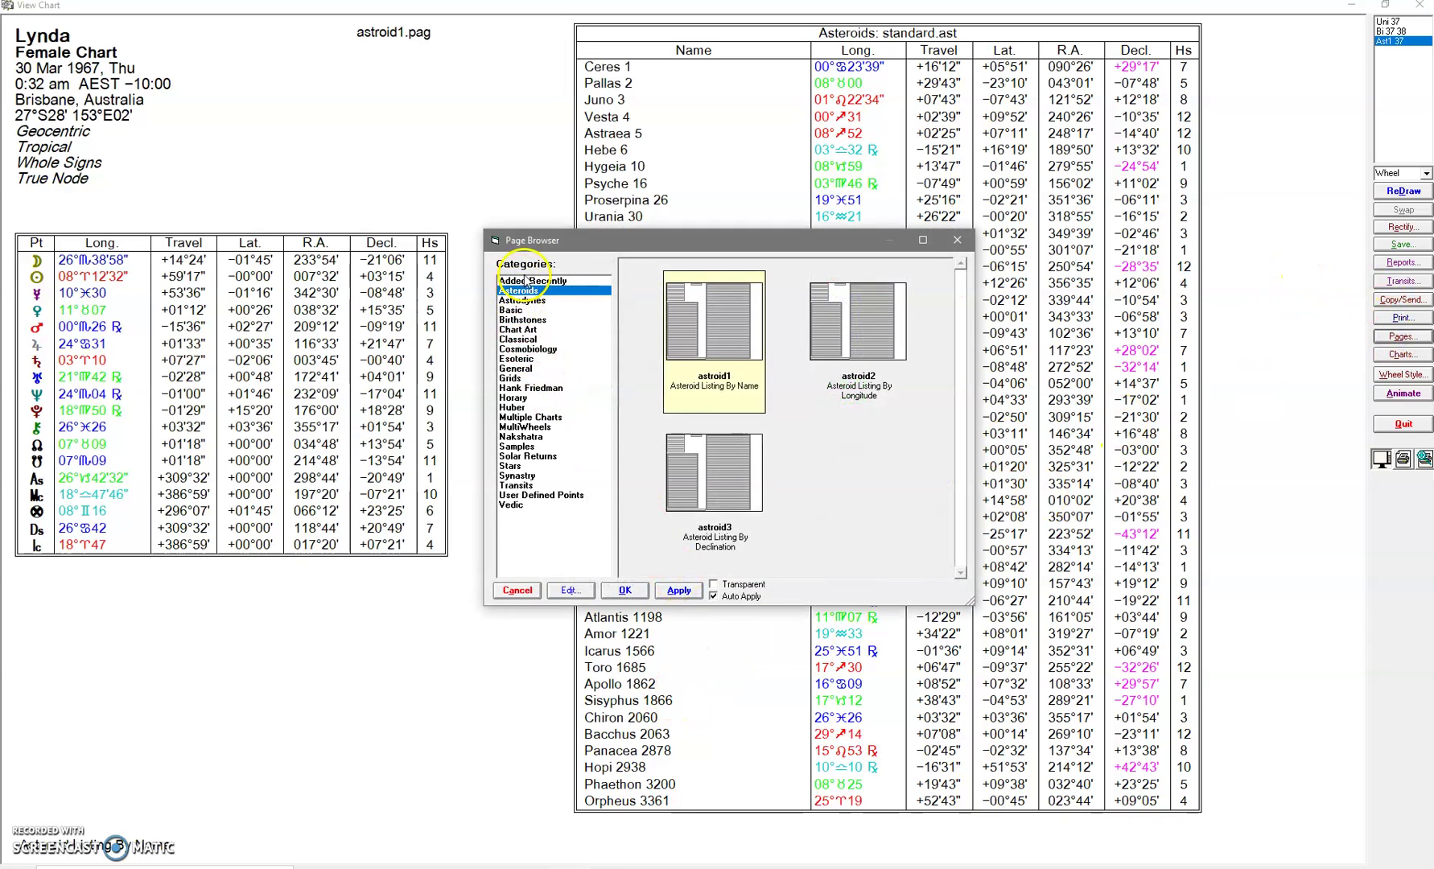
click(528, 280)
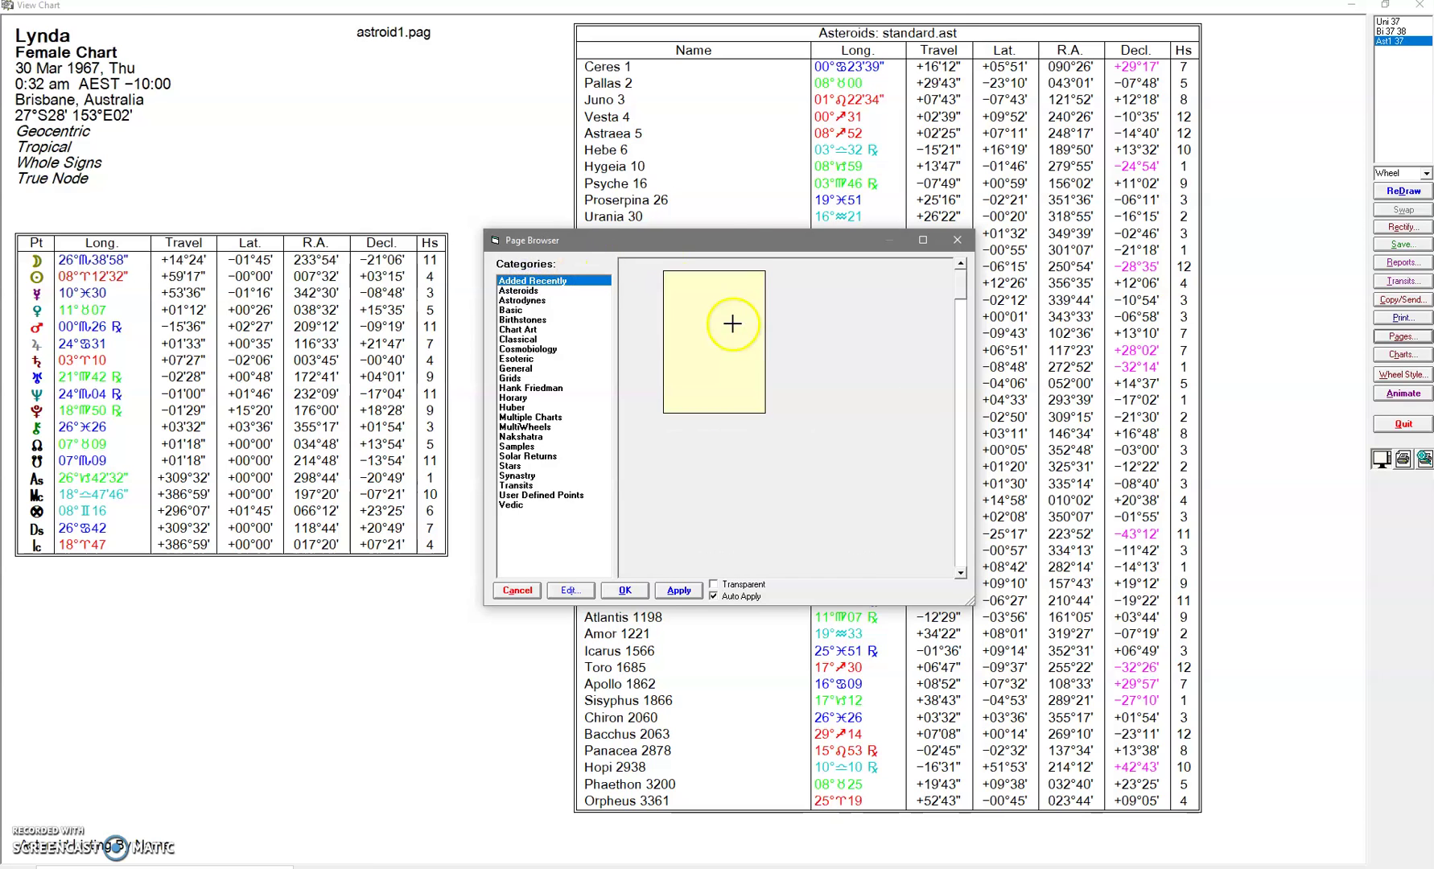
click(624, 592)
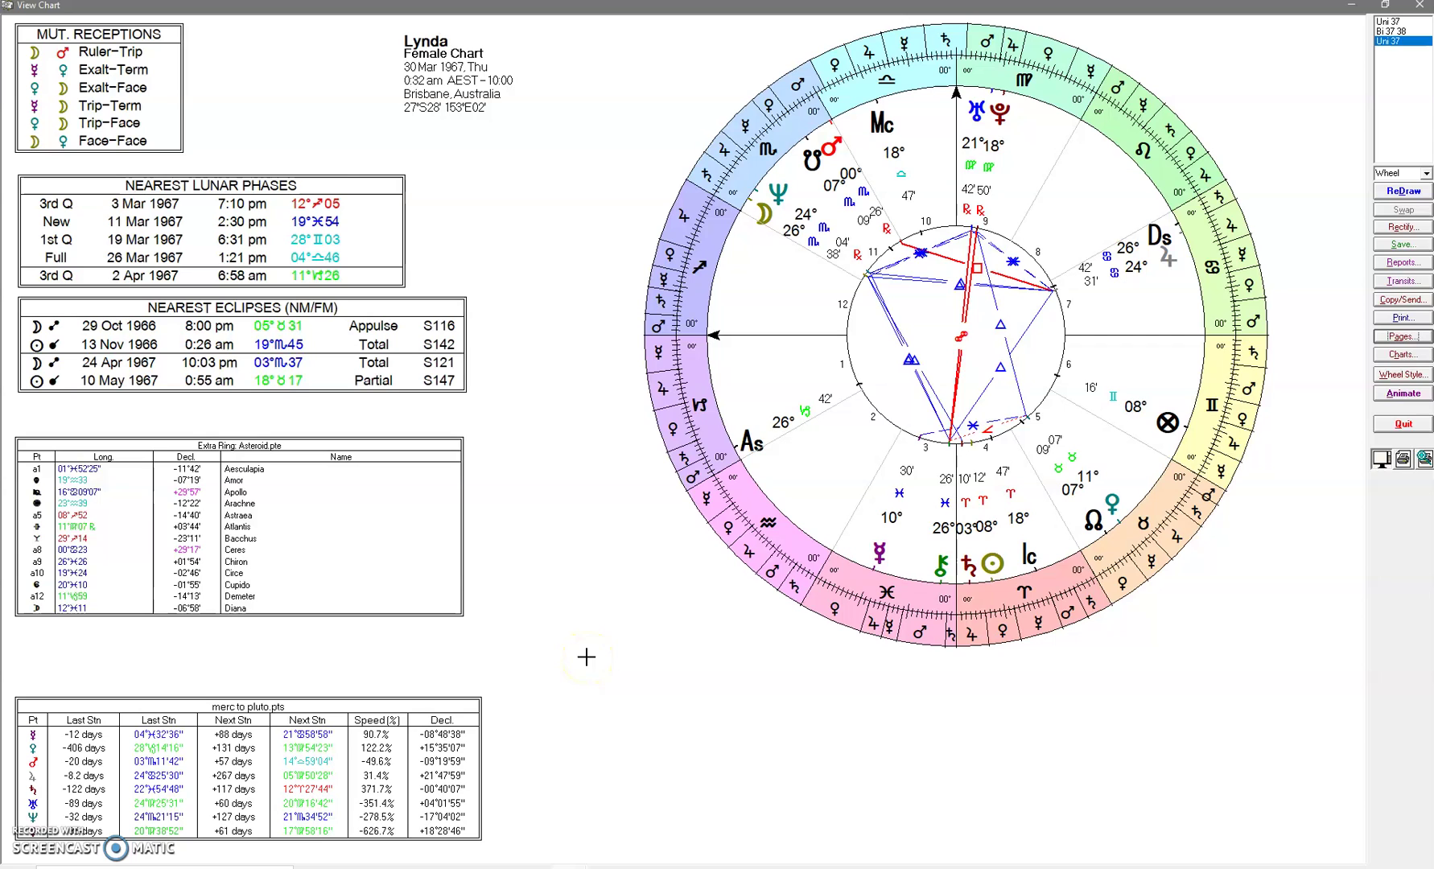
Switch the chart to the chart only page, a single wheel with its caption in the centre
click(1401, 337)
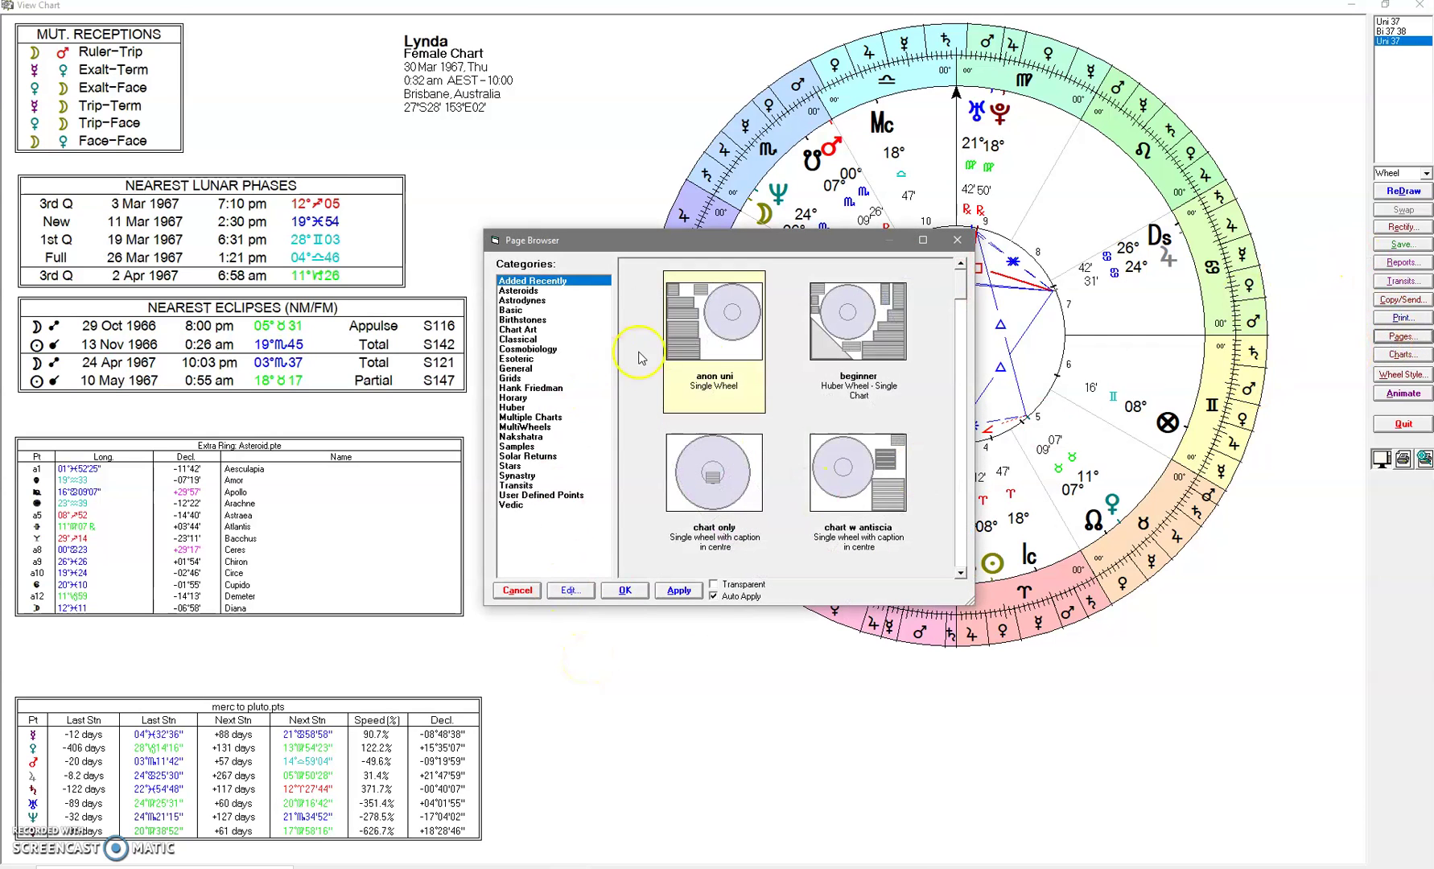
click(713, 479)
click(625, 593)
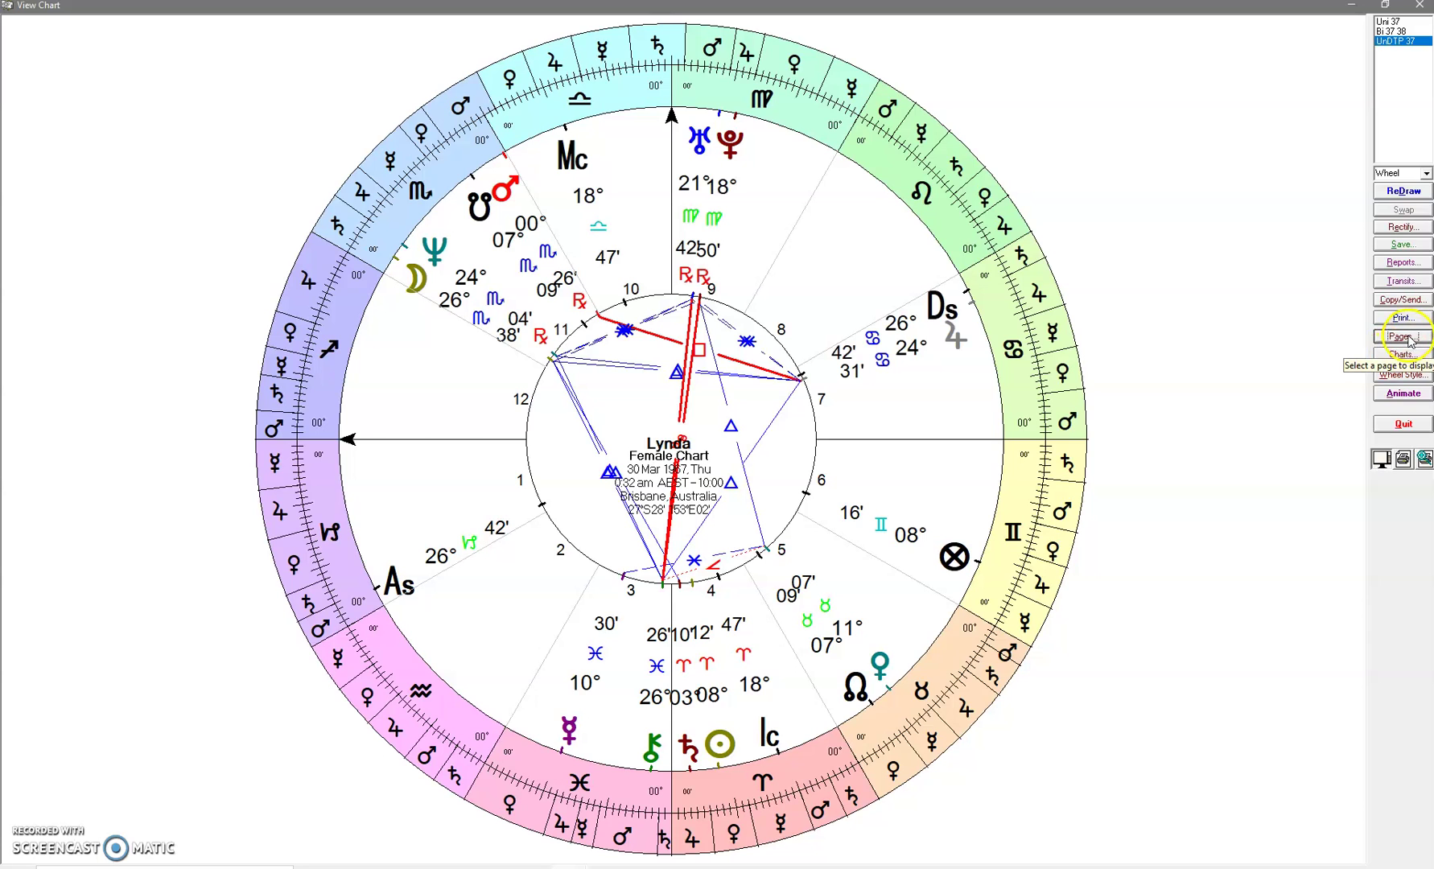
Open the chart only page for editing and move the Chart Details - Brief caption to the page's upper-left corner
click(1417, 340)
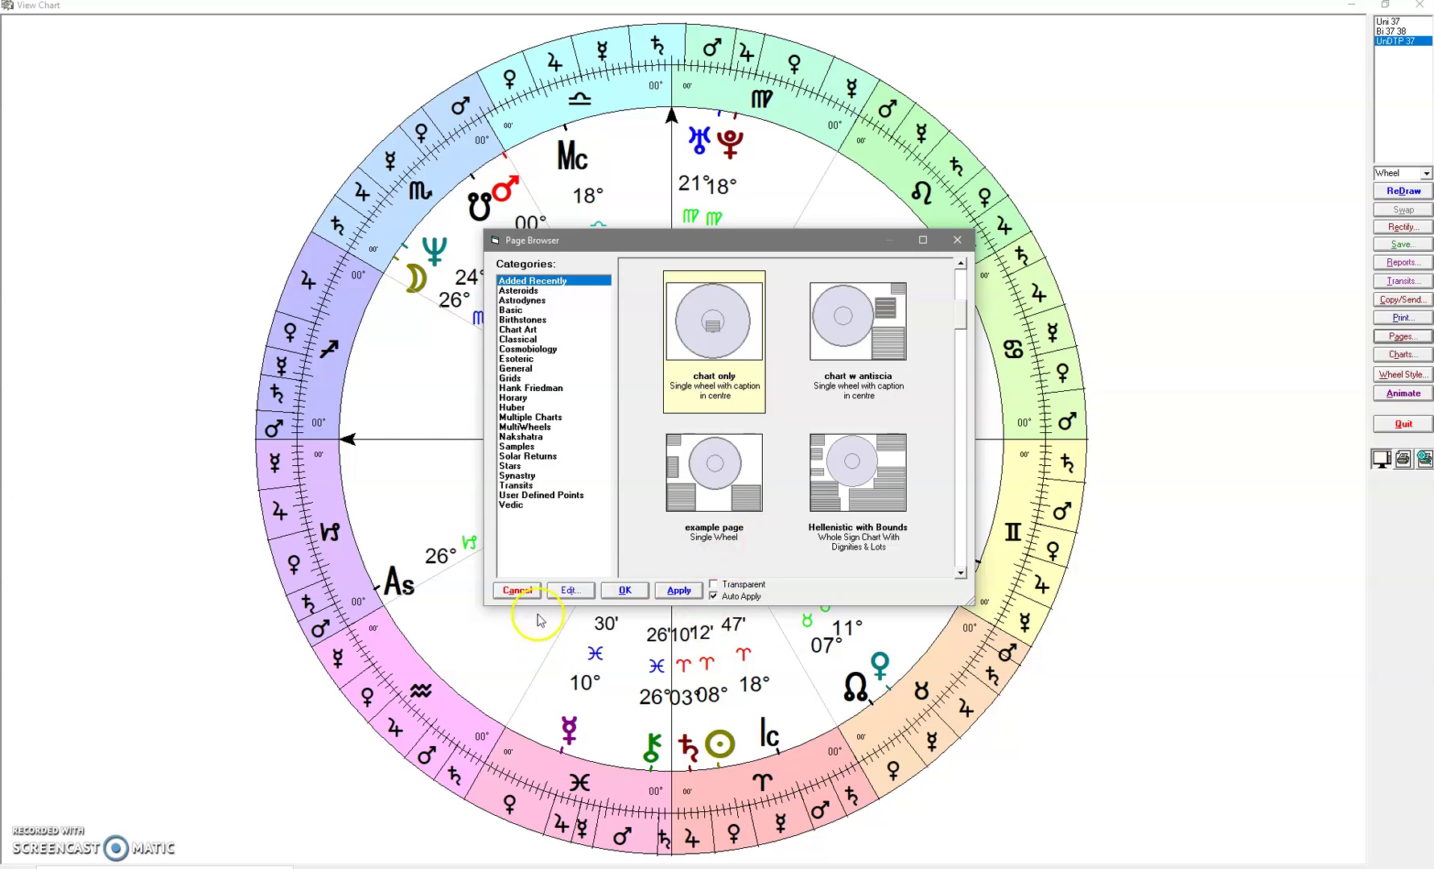
click(561, 594)
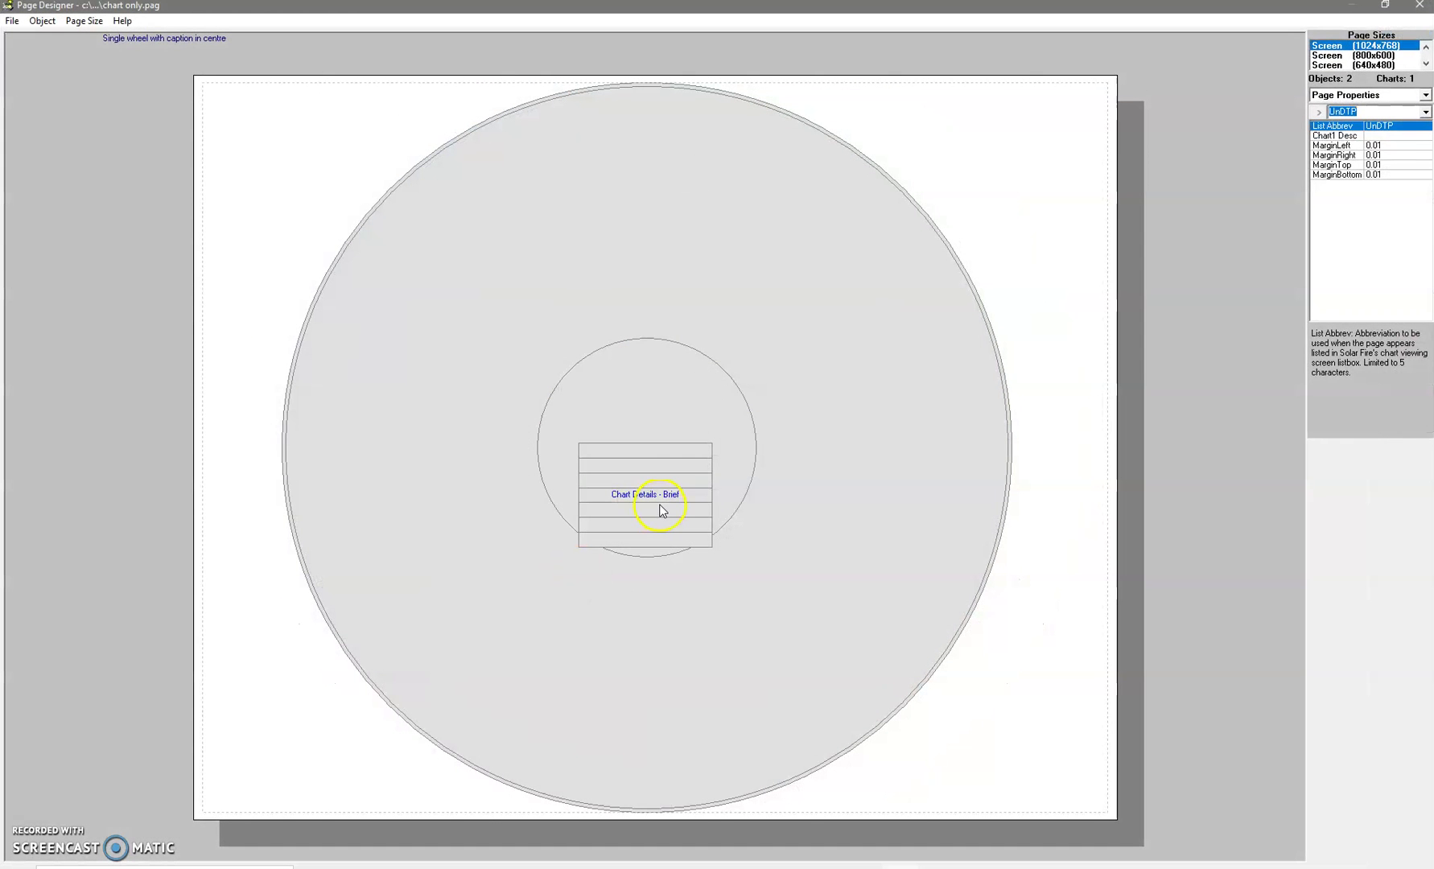
drag(660, 510, 199, 135)
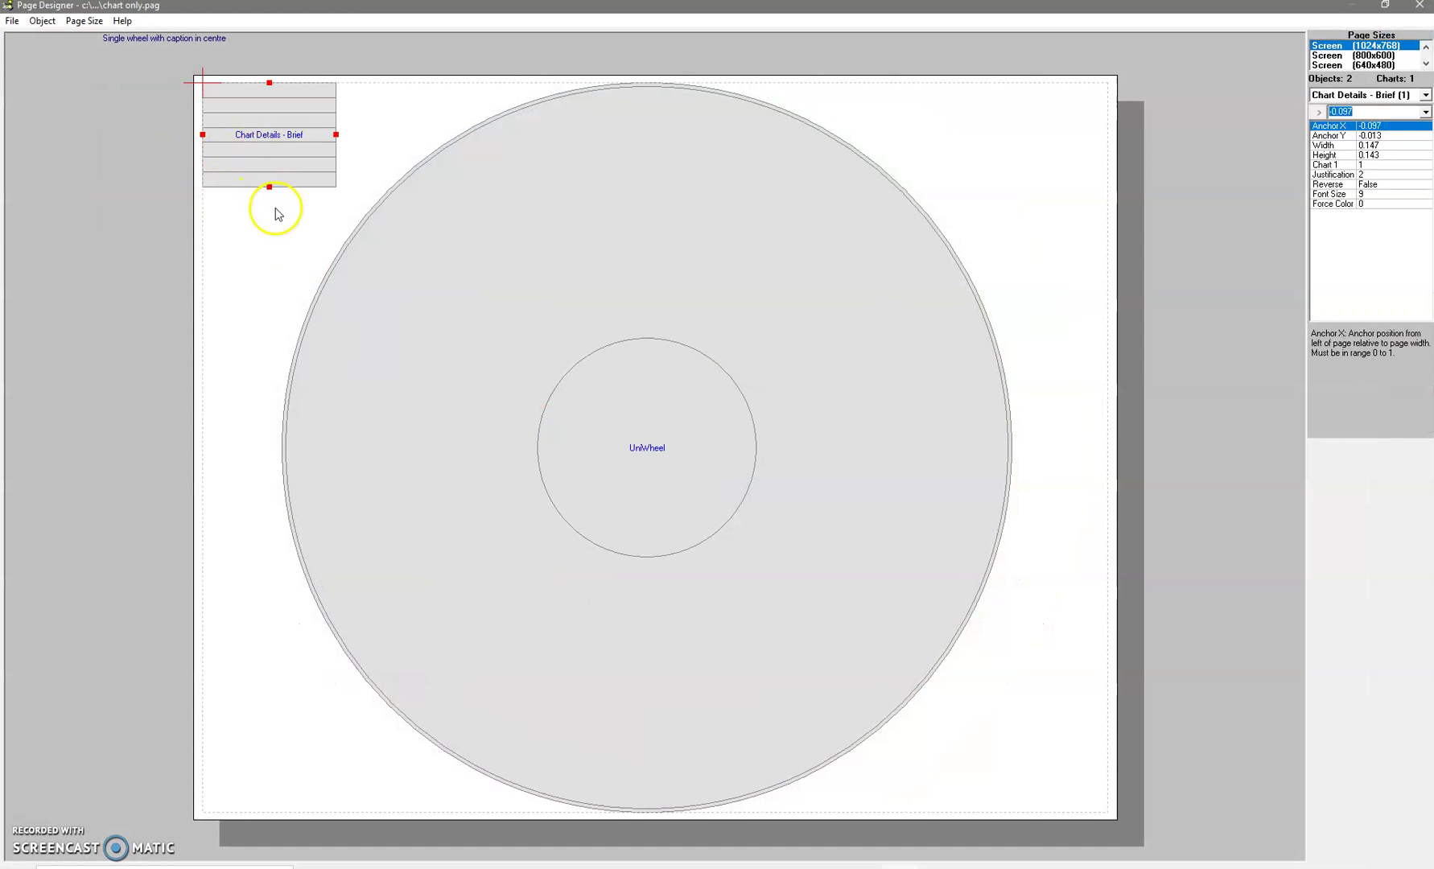
Insert a Half Grid aspect grid and place it in the page's lower-left corner
click(42, 20)
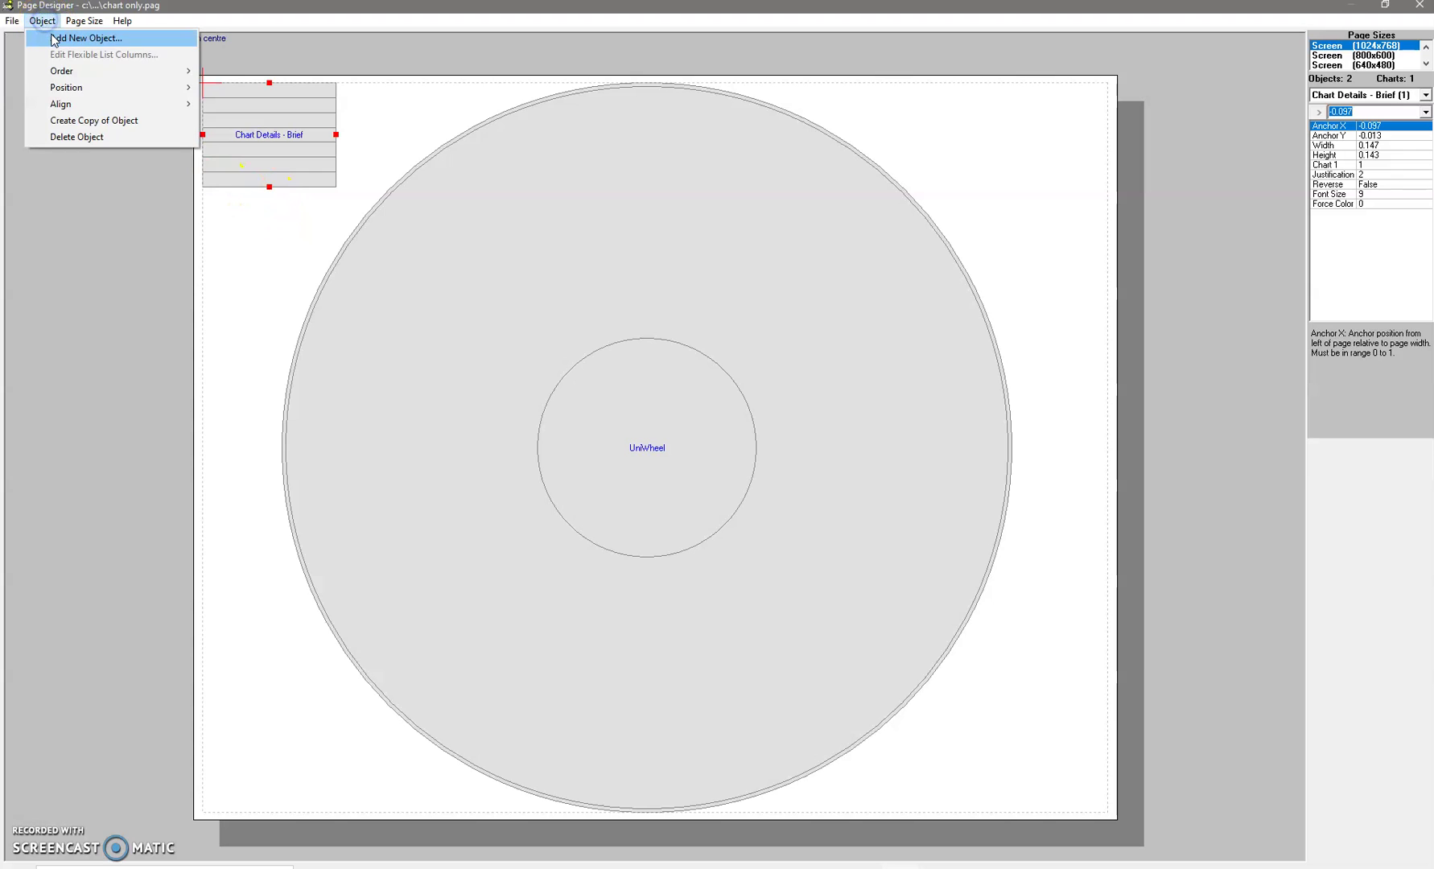
click(54, 38)
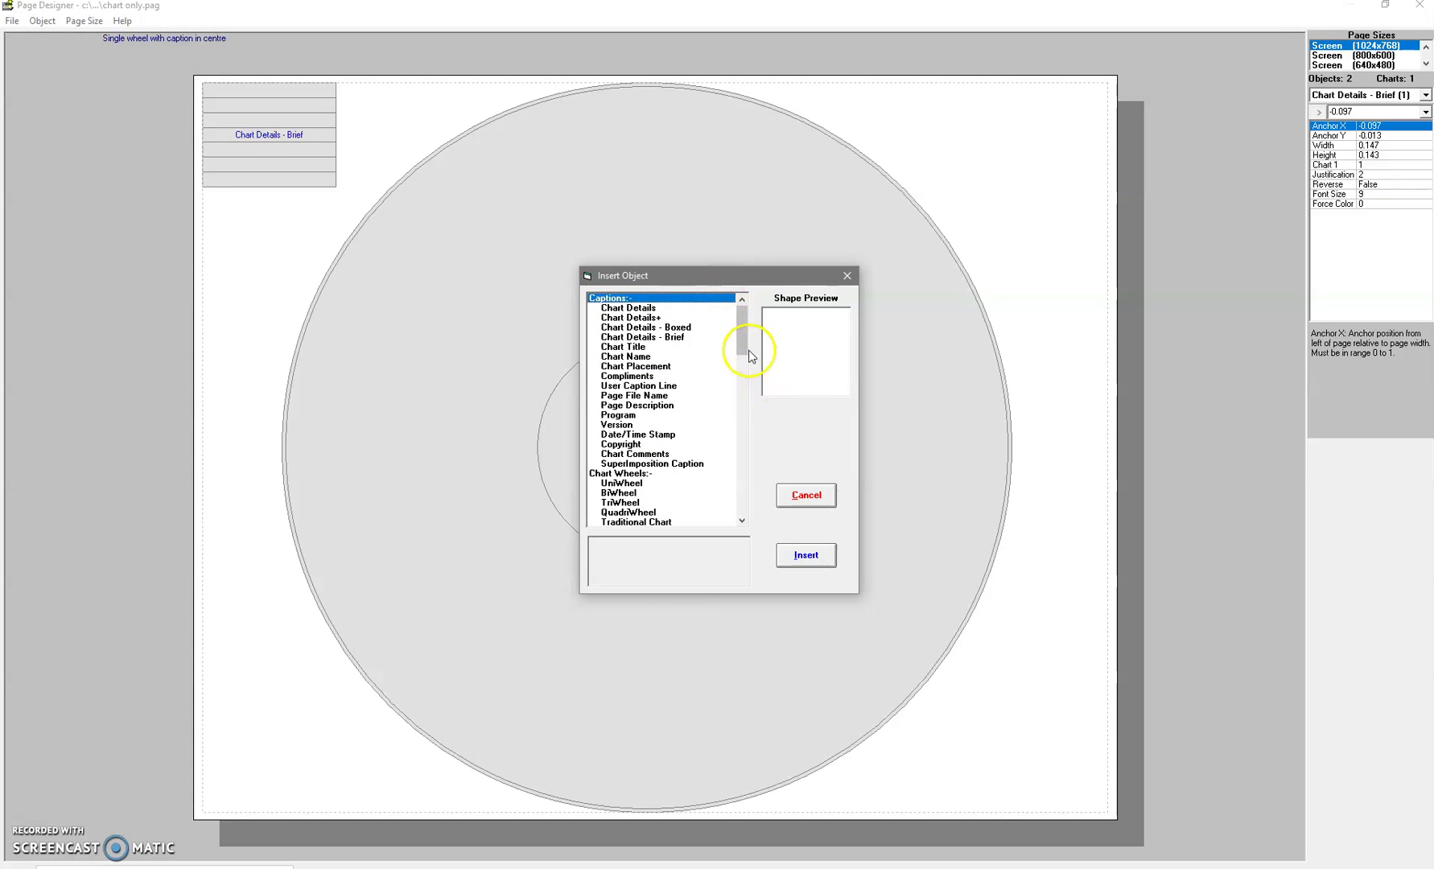
drag(742, 342, 761, 386)
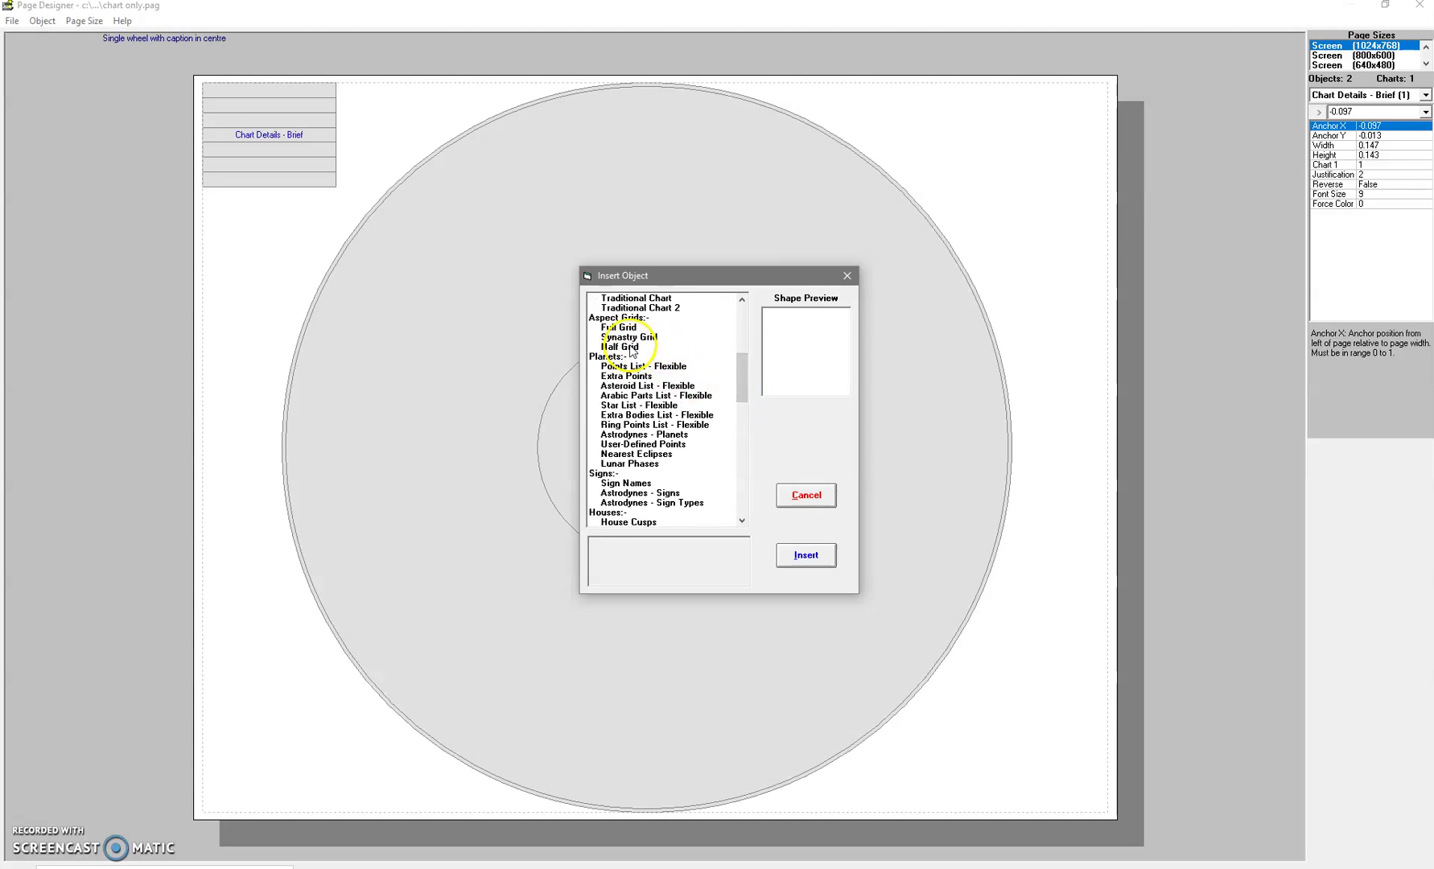
click(636, 346)
click(805, 556)
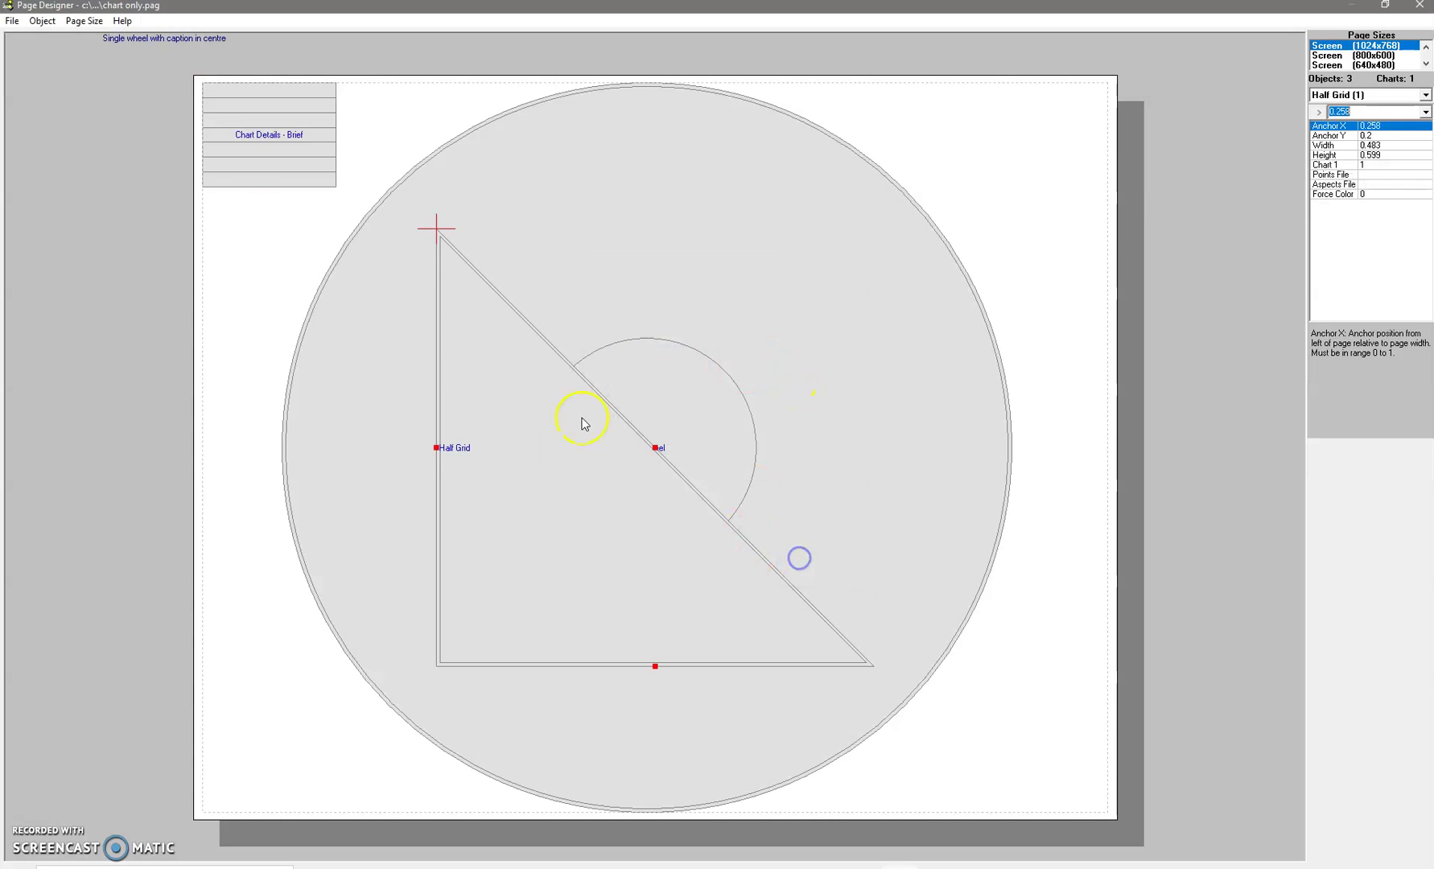
drag(586, 416, 416, 683)
Move the UniWheel towards the page's upper right and shrink it to about 0.51 wide by 0.63 high
click(673, 378)
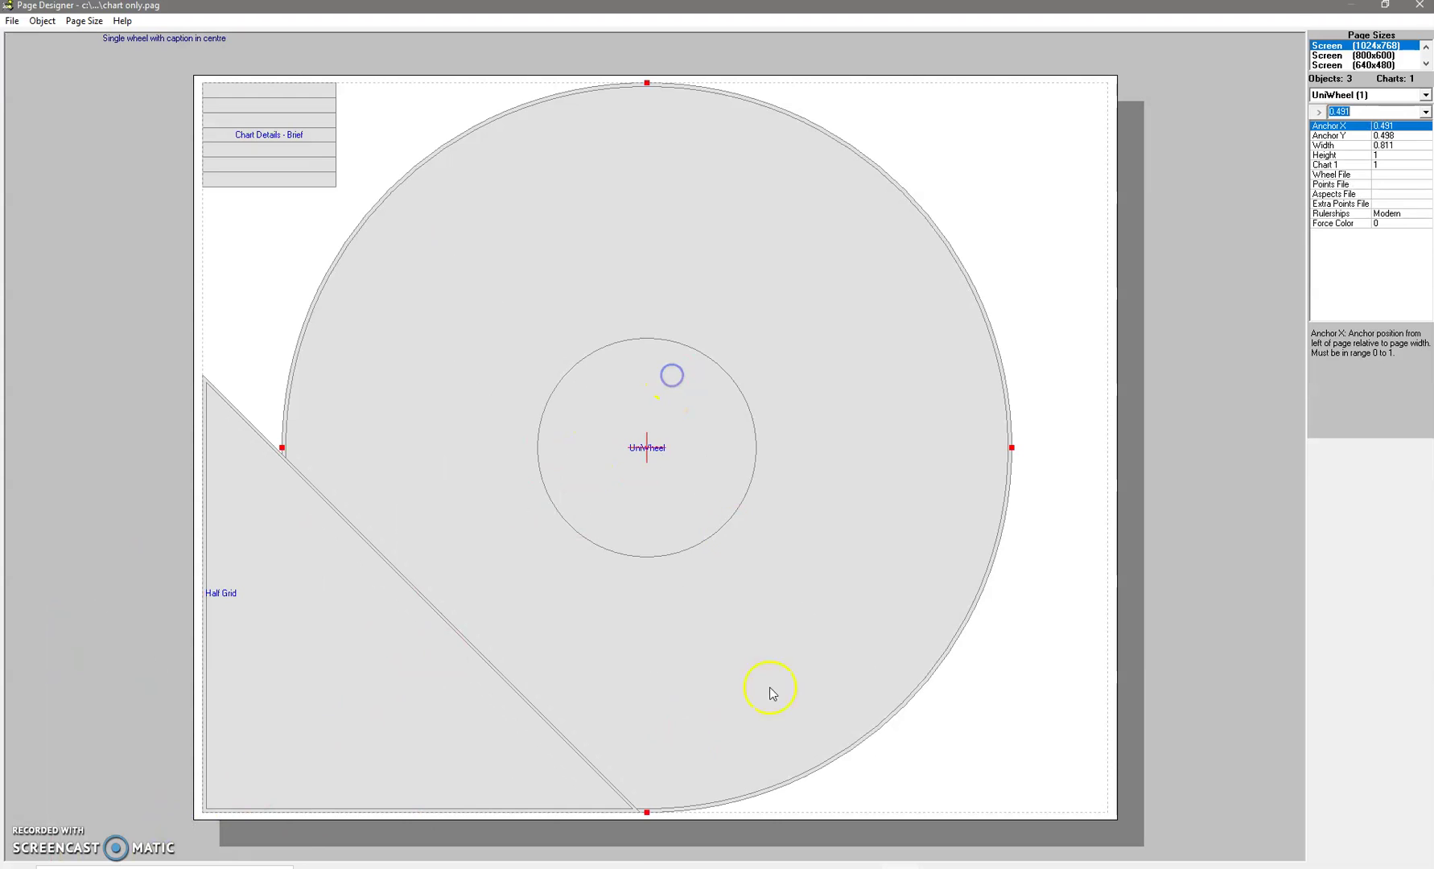
drag(848, 442, 979, 364)
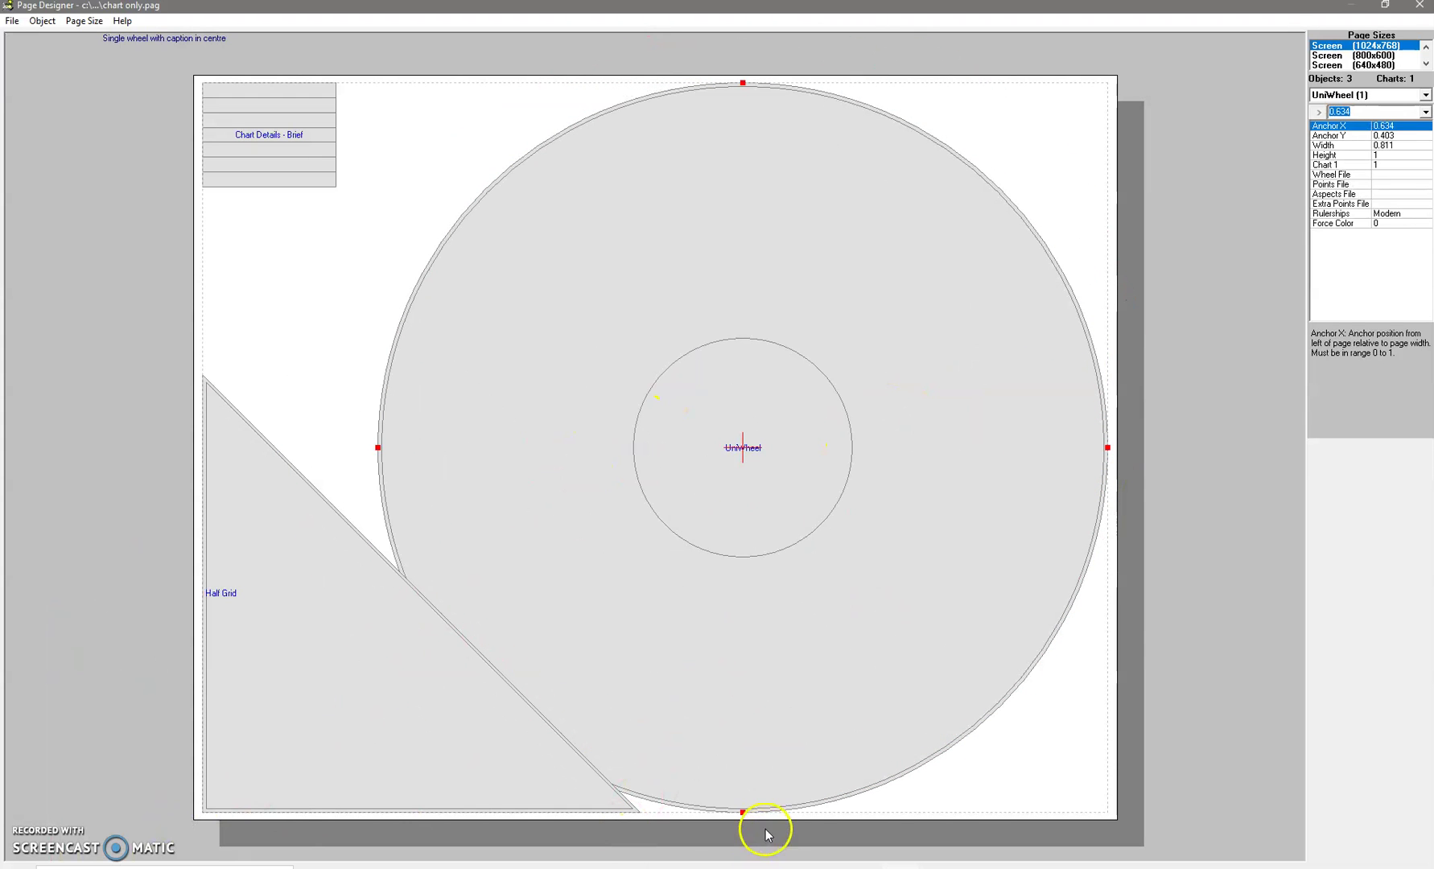
drag(743, 812, 829, 480)
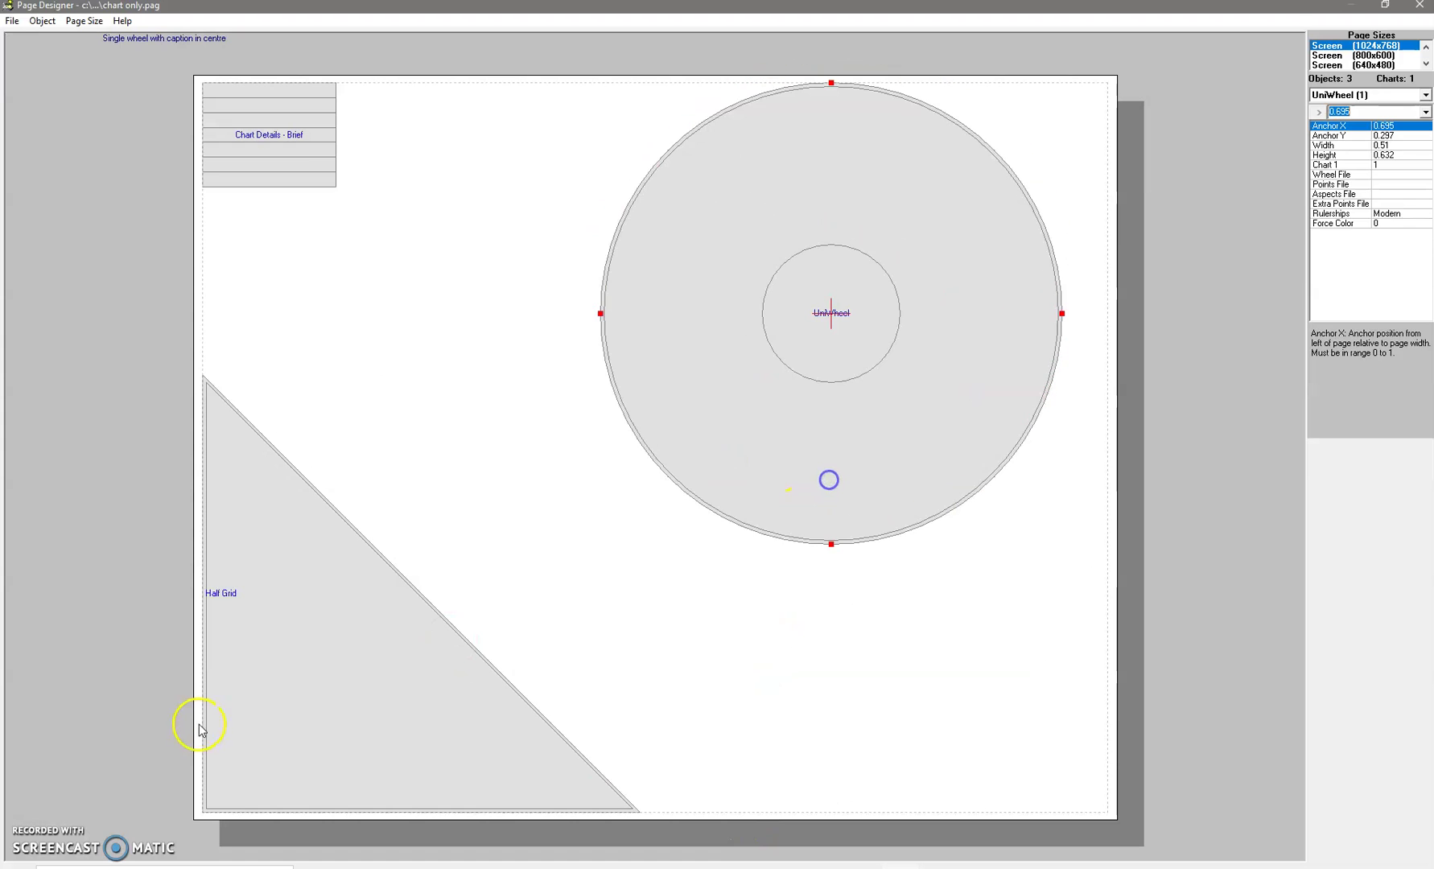
Shrink the Half Grid in its corner and move the UniWheel back near the page's centre, anchored at about 0.47, 0.41
click(279, 668)
drag(422, 594, 387, 632)
drag(742, 277, 533, 344)
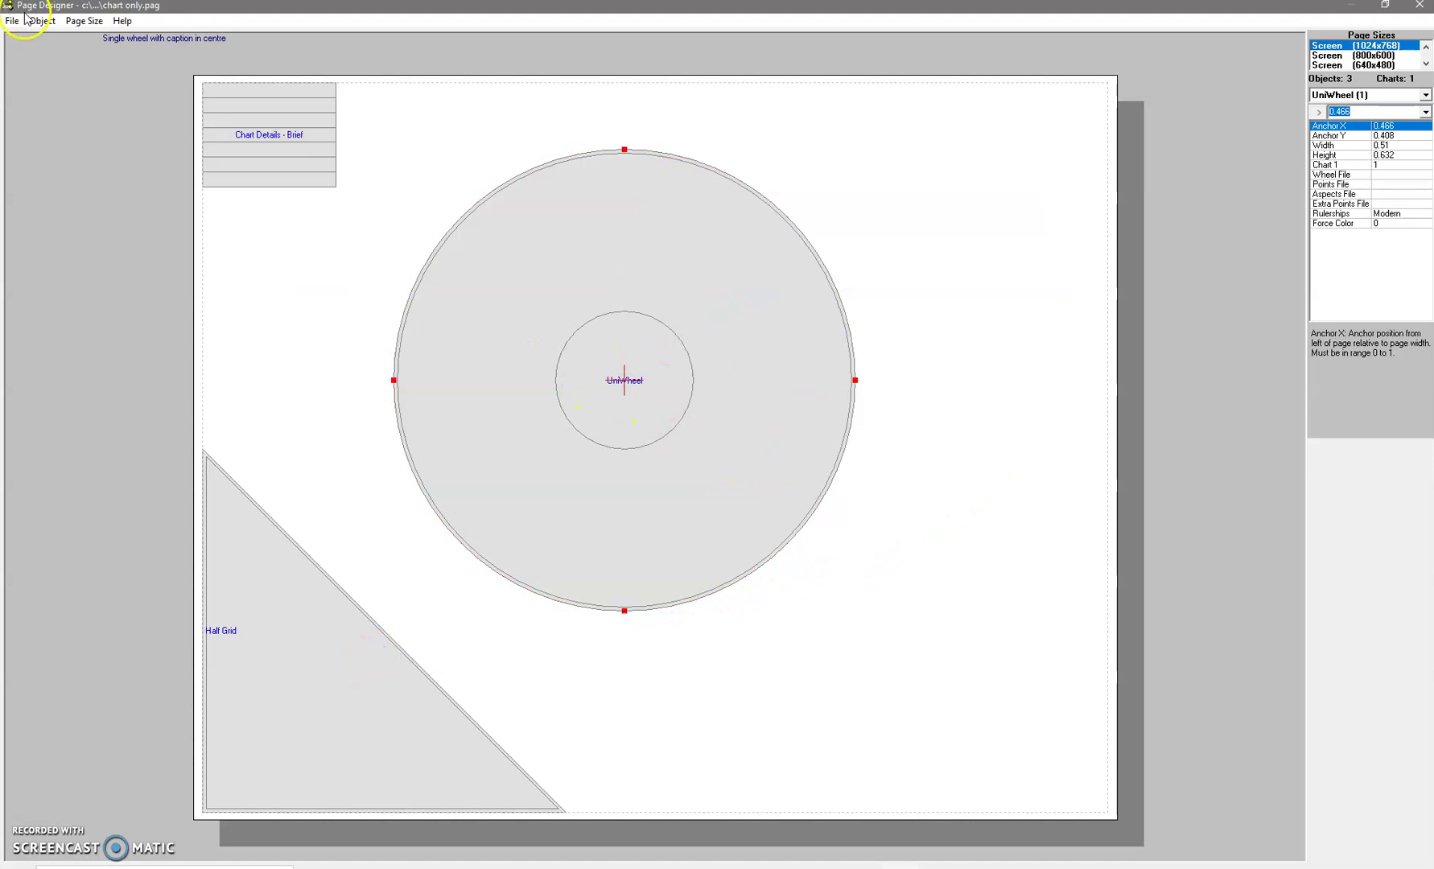
click(874, 214)
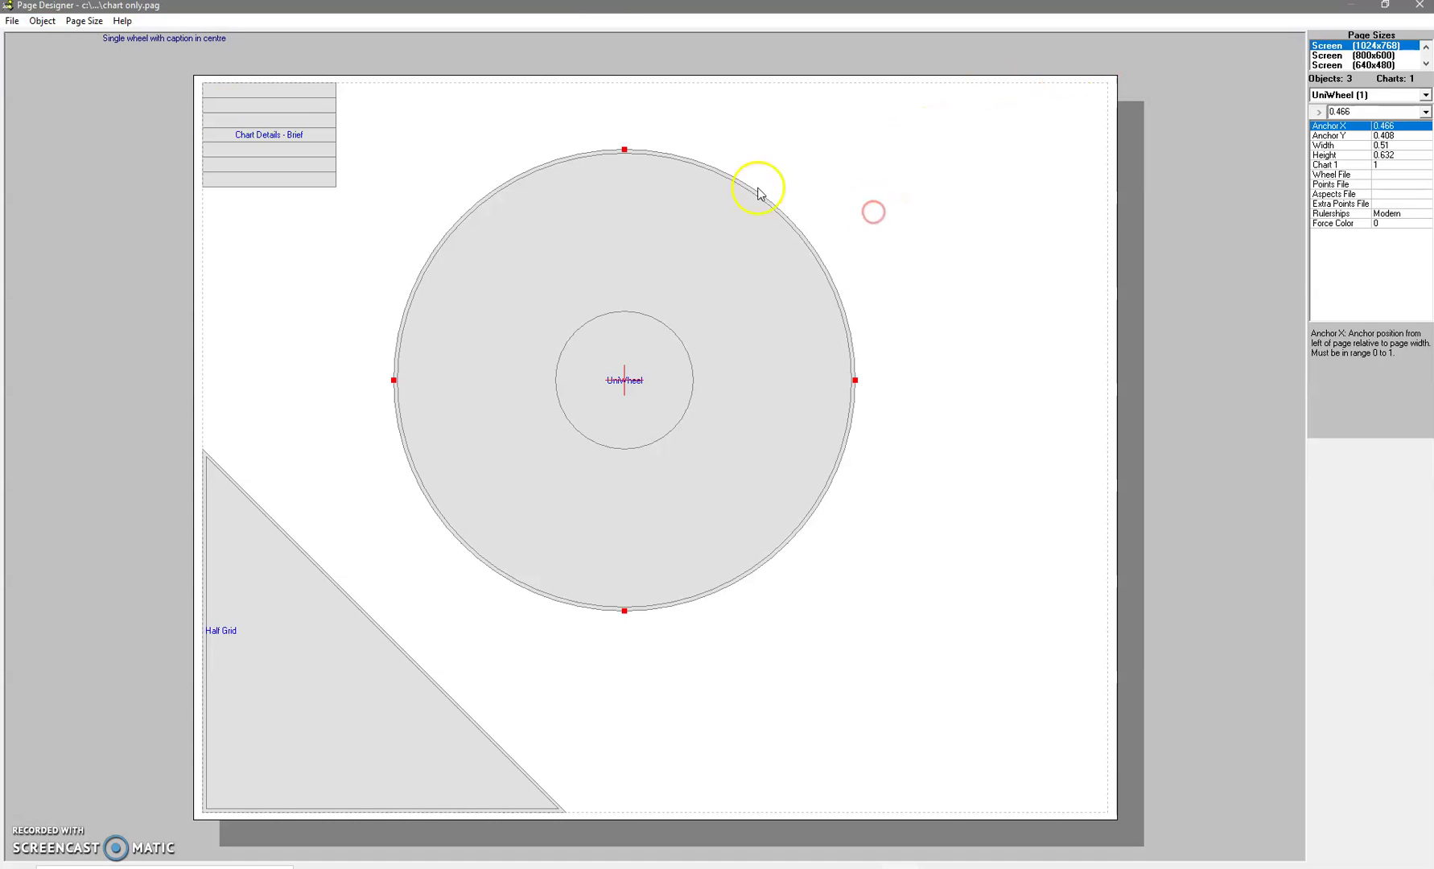
Insert a Points List - Flexible in the page's lower-right corner and shift the UniWheel slightly up and left to clear it
click(42, 21)
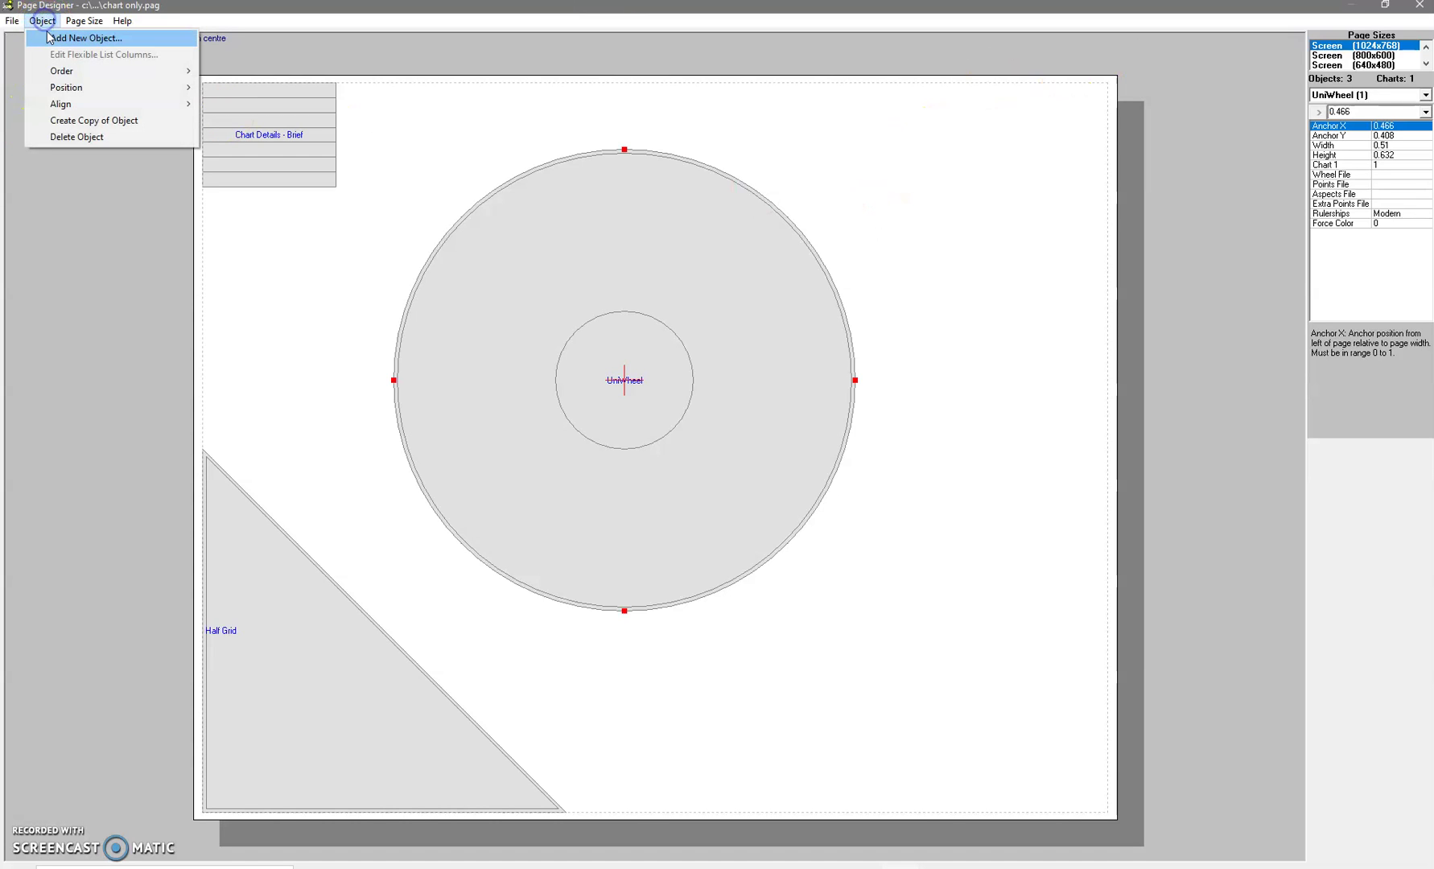
click(47, 37)
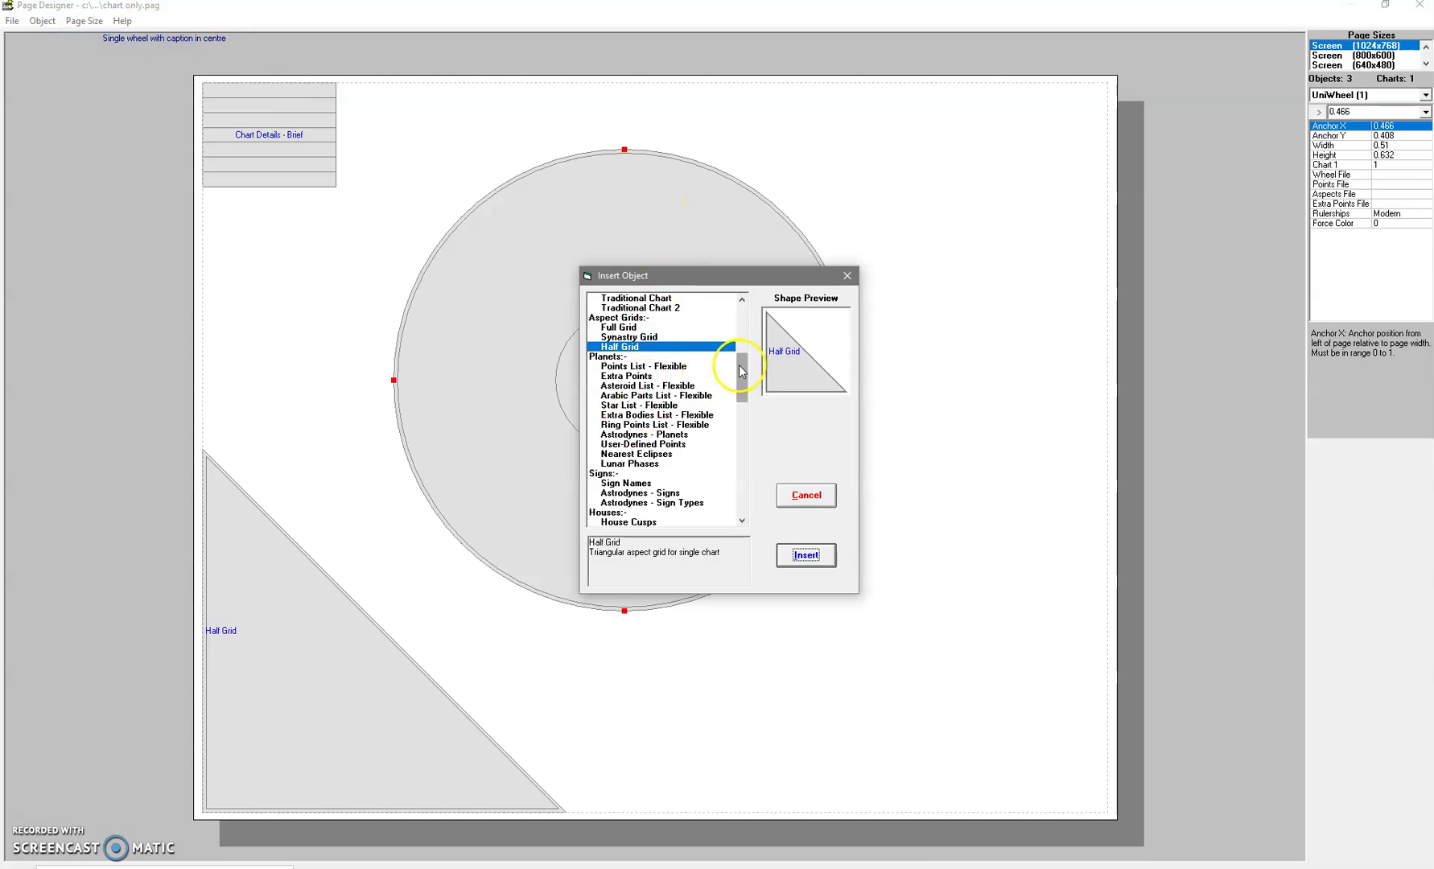
click(660, 366)
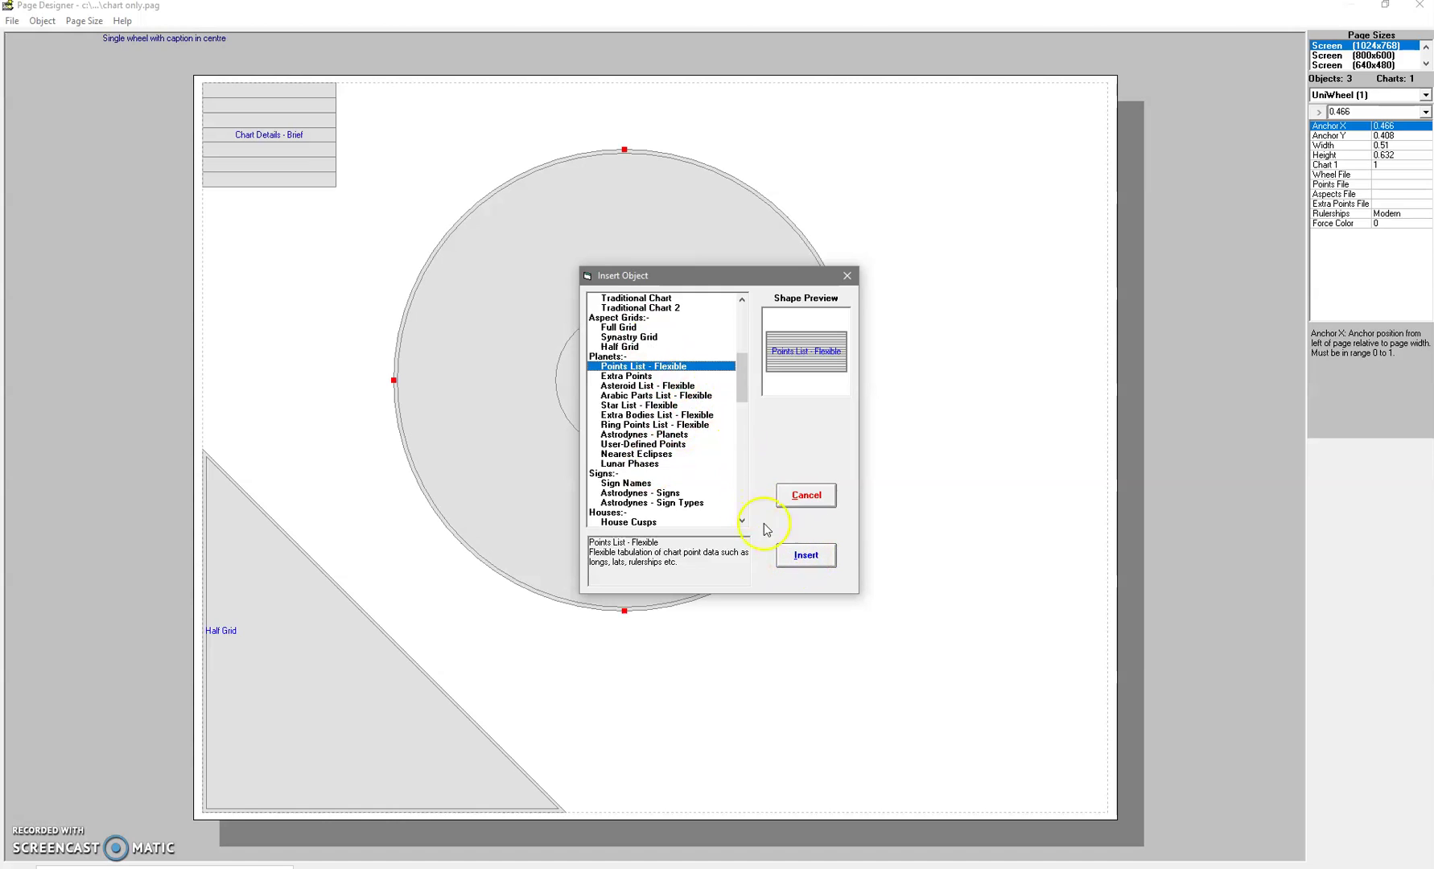
click(806, 555)
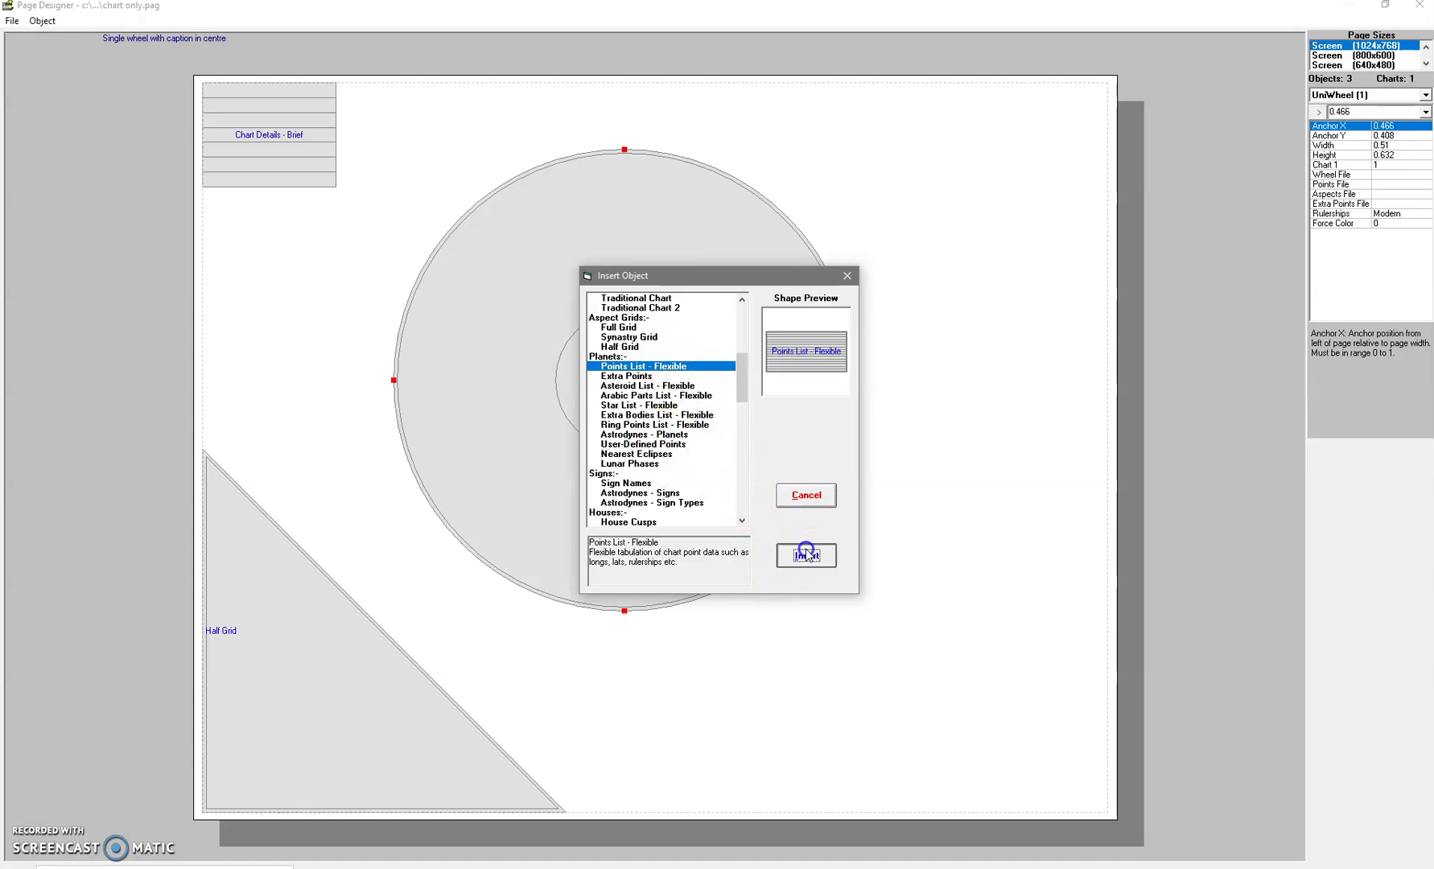
drag(823, 526, 1119, 767)
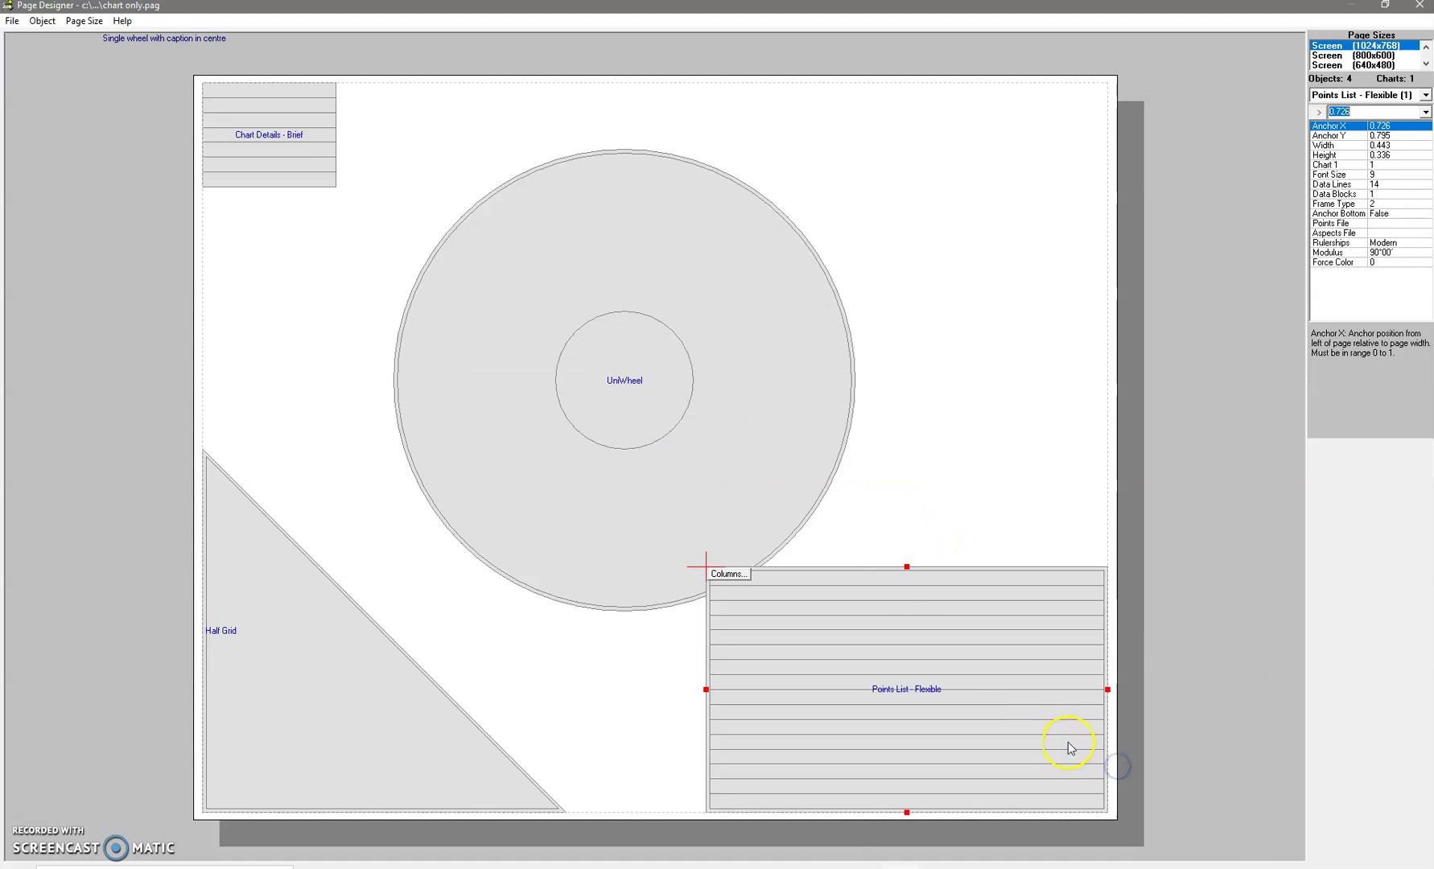
drag(779, 504, 749, 467)
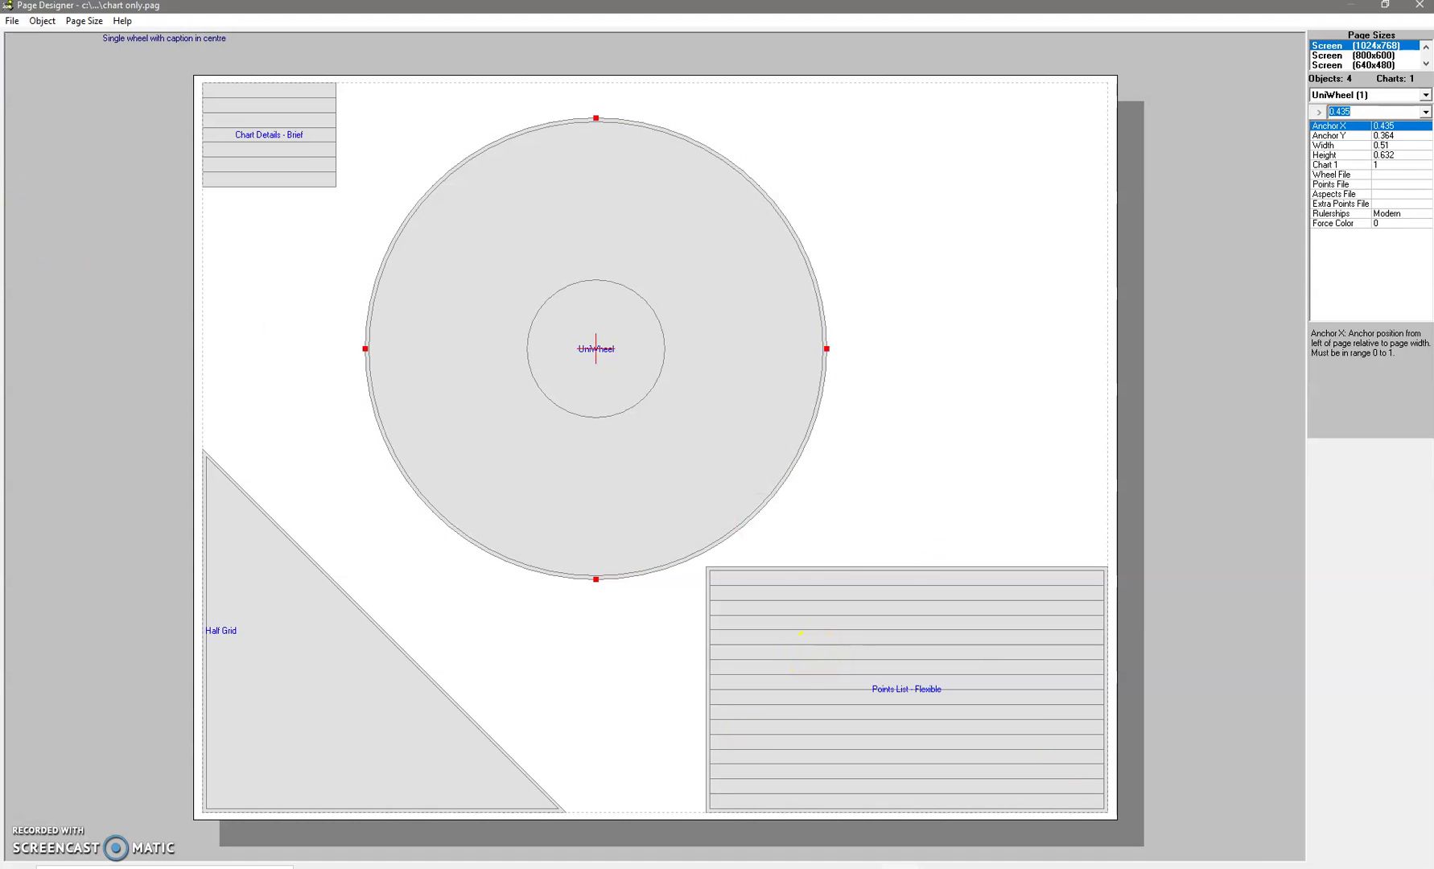
Save the page layout under the new file name example chart.pag and close the Page Designer
click(12, 21)
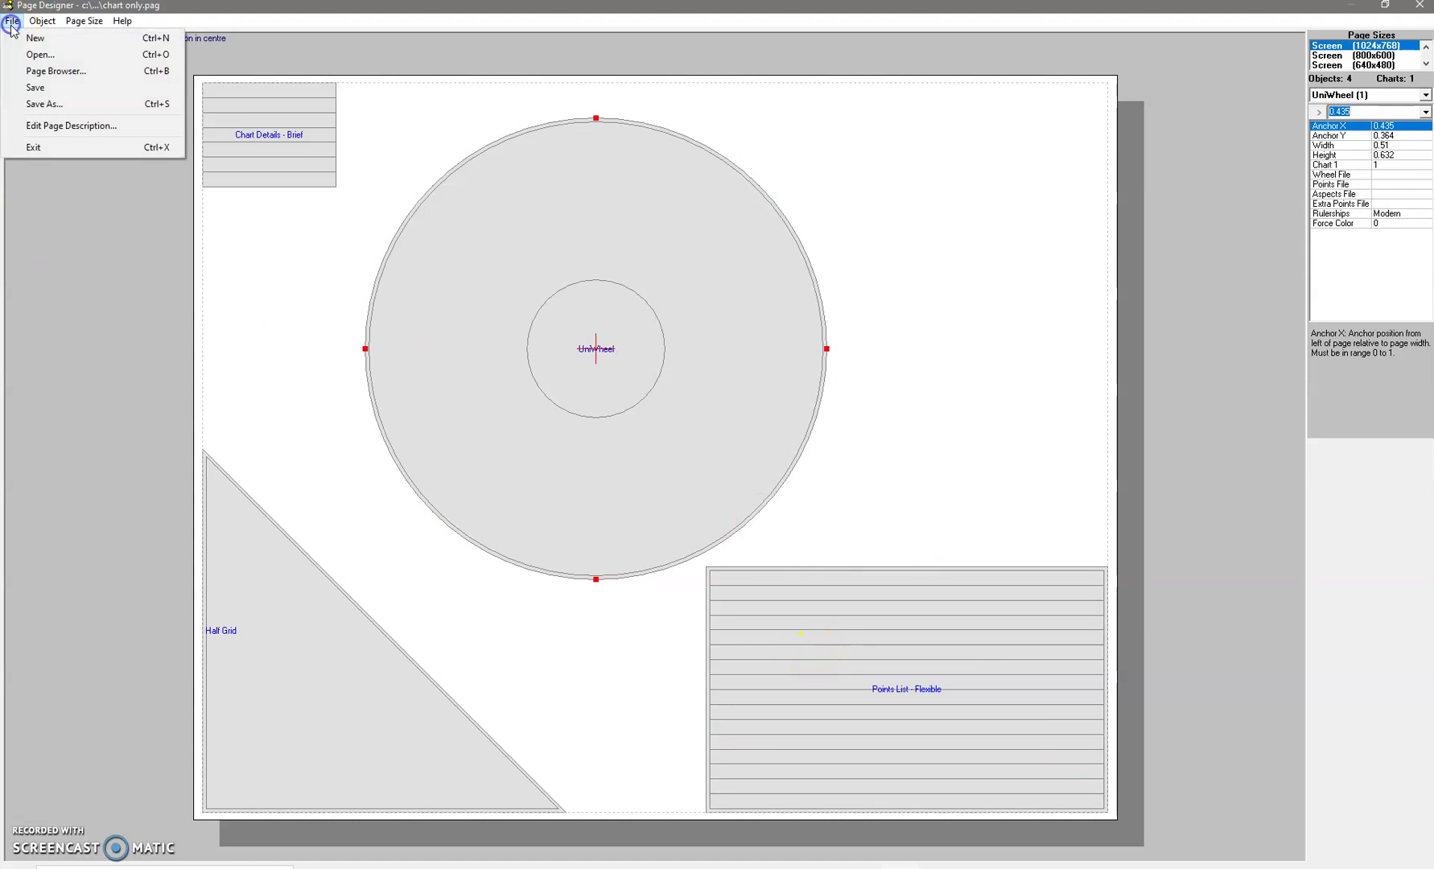
click(42, 104)
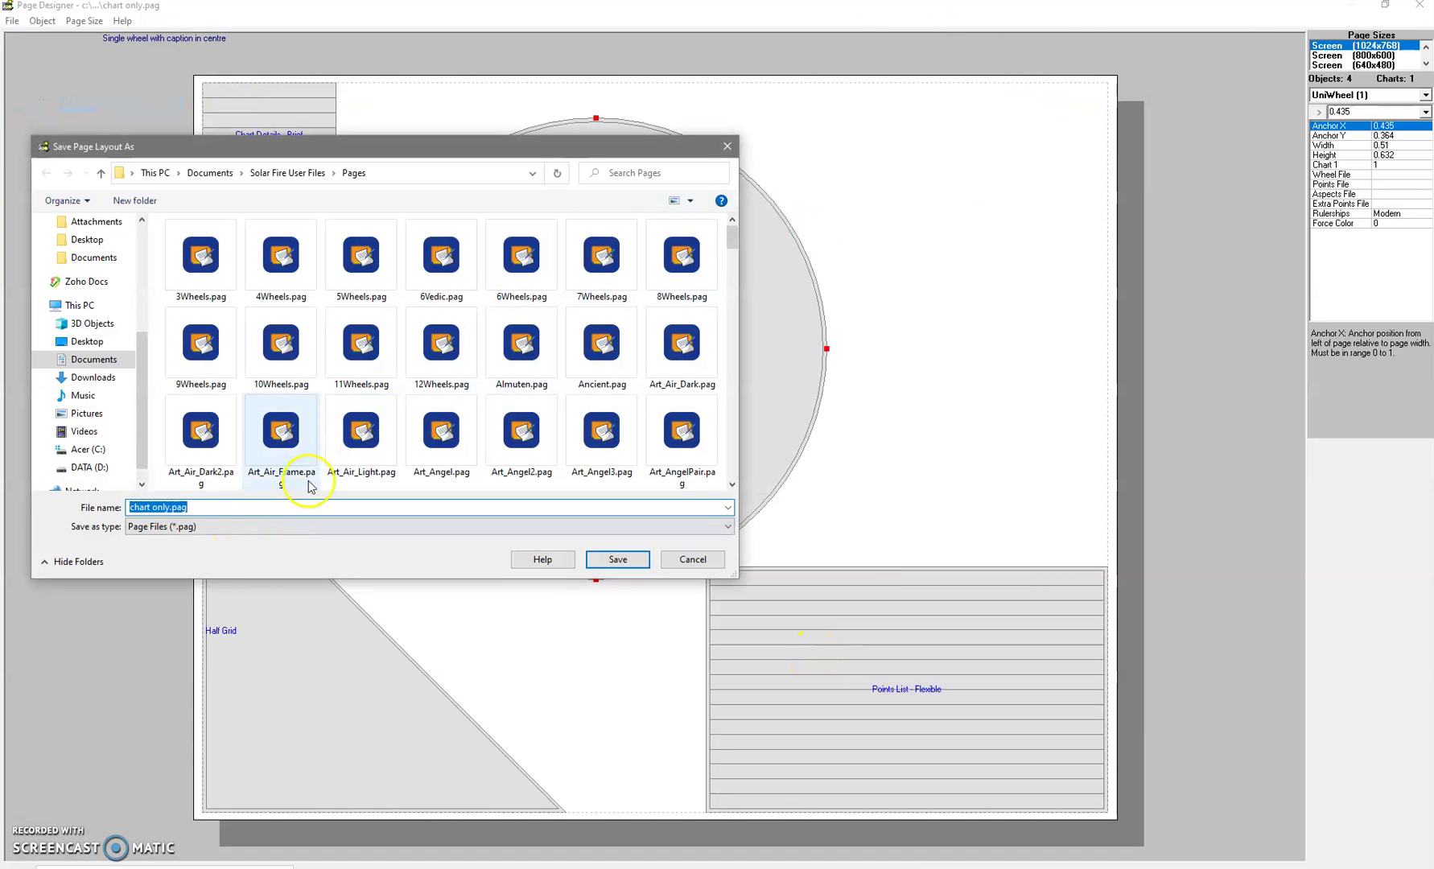
click(170, 506)
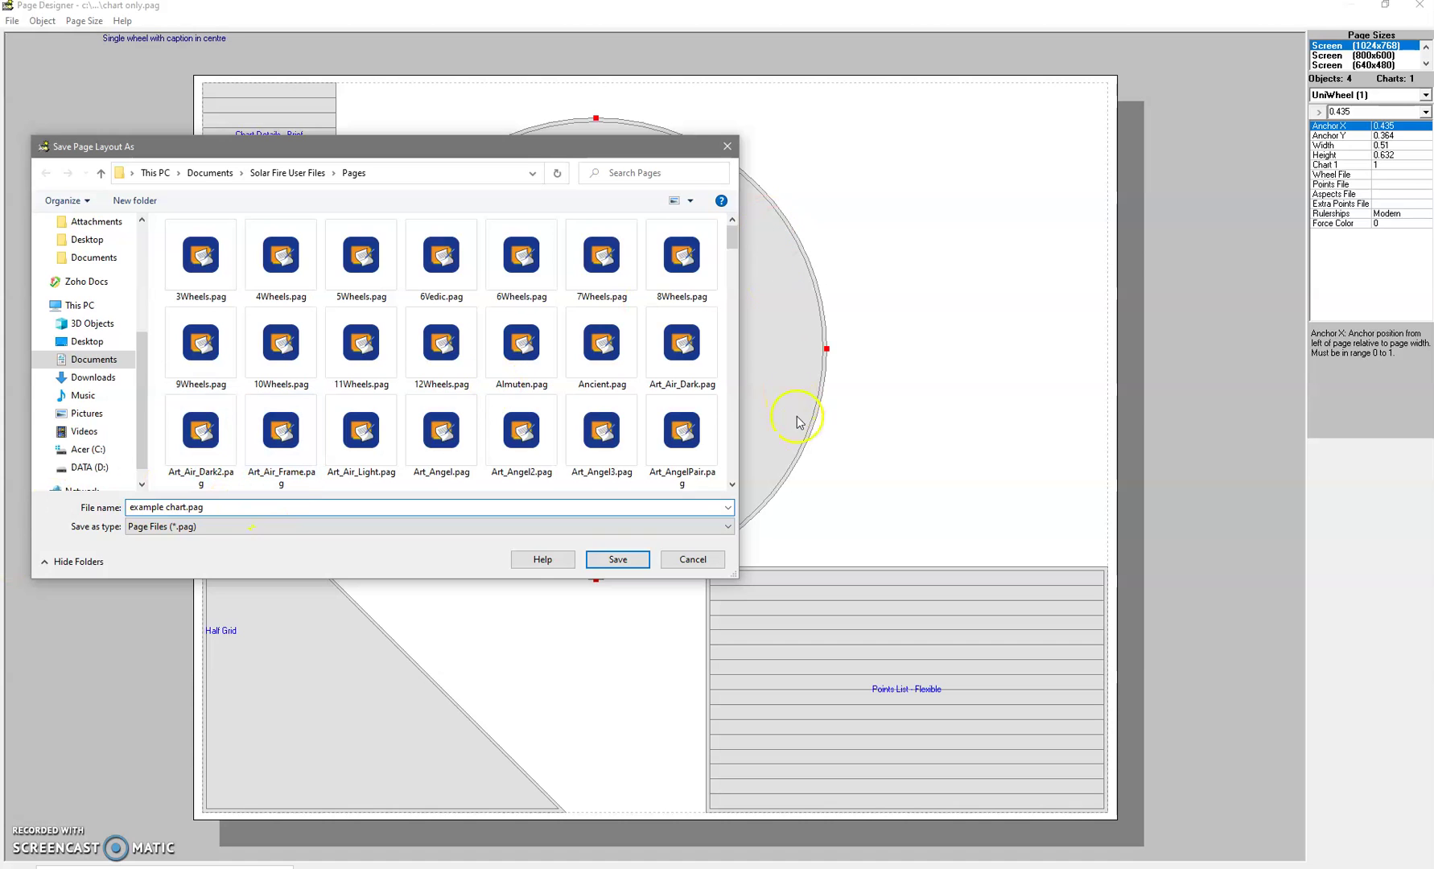
click(626, 562)
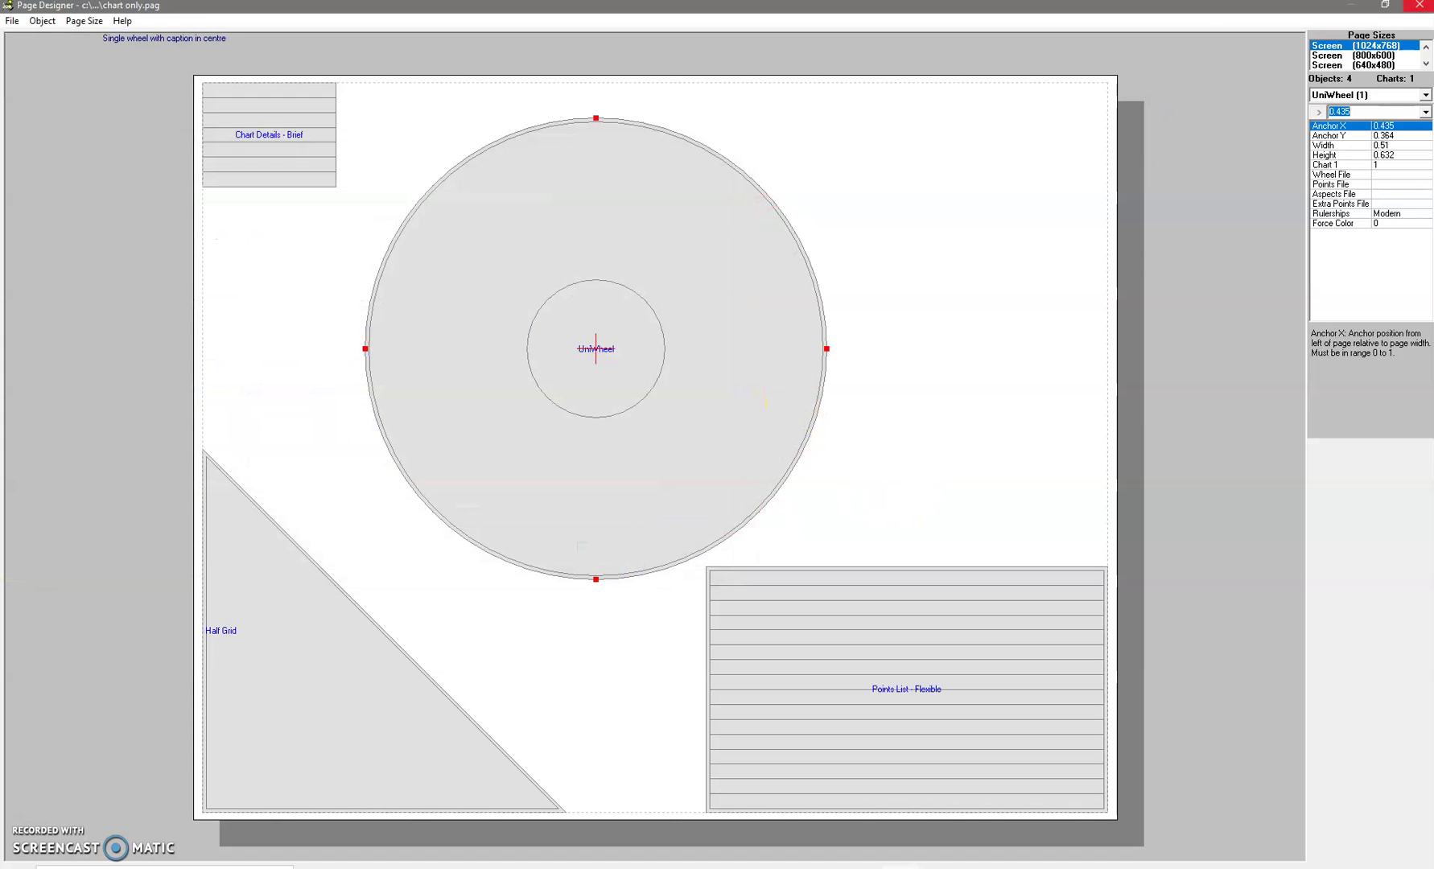
click(1421, 6)
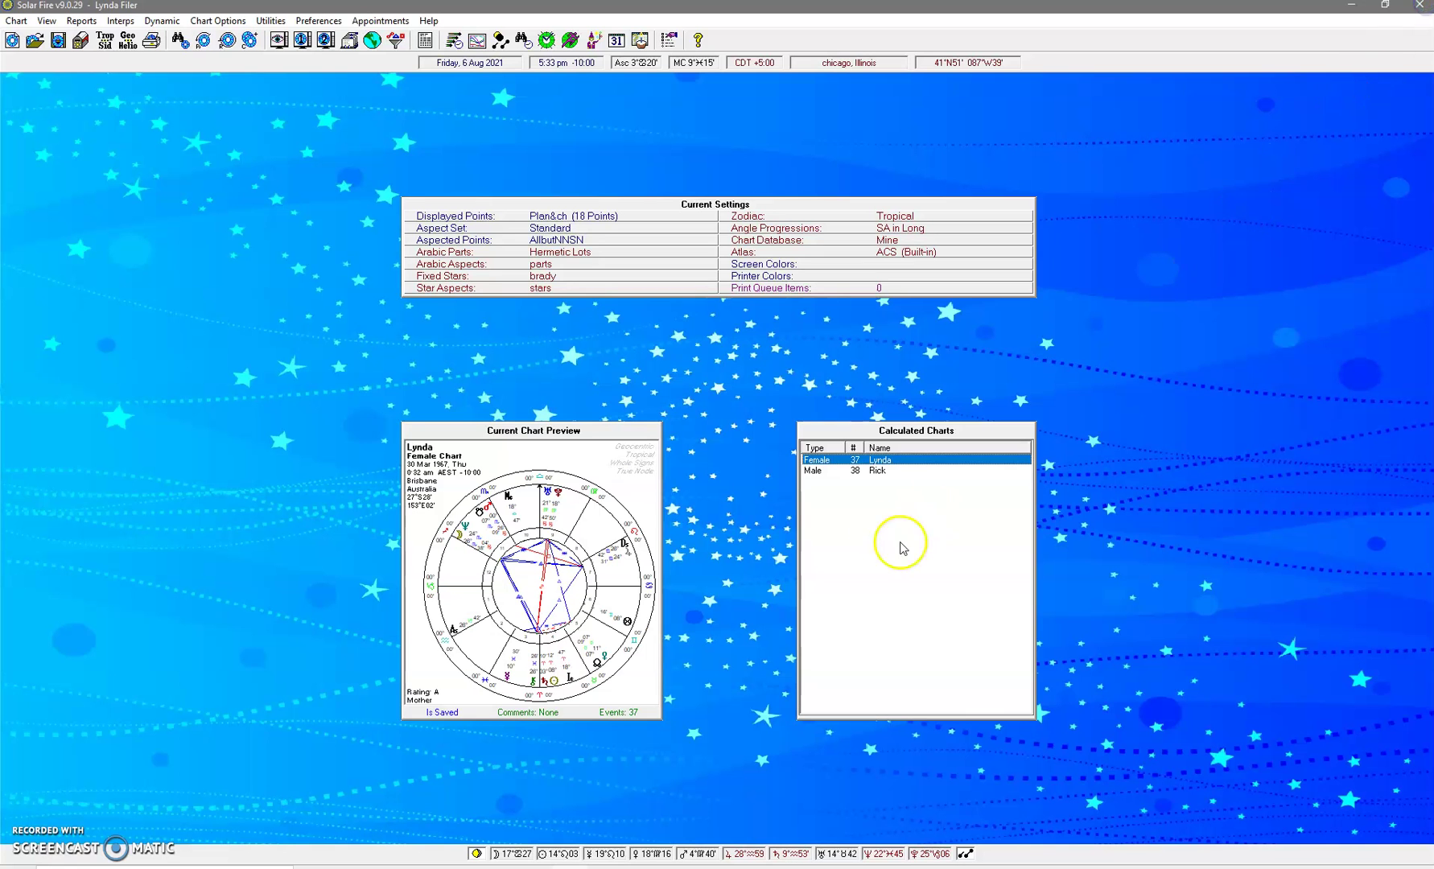
Open the calculated female chart and display it with the recently added example chart page
double_click(860, 458)
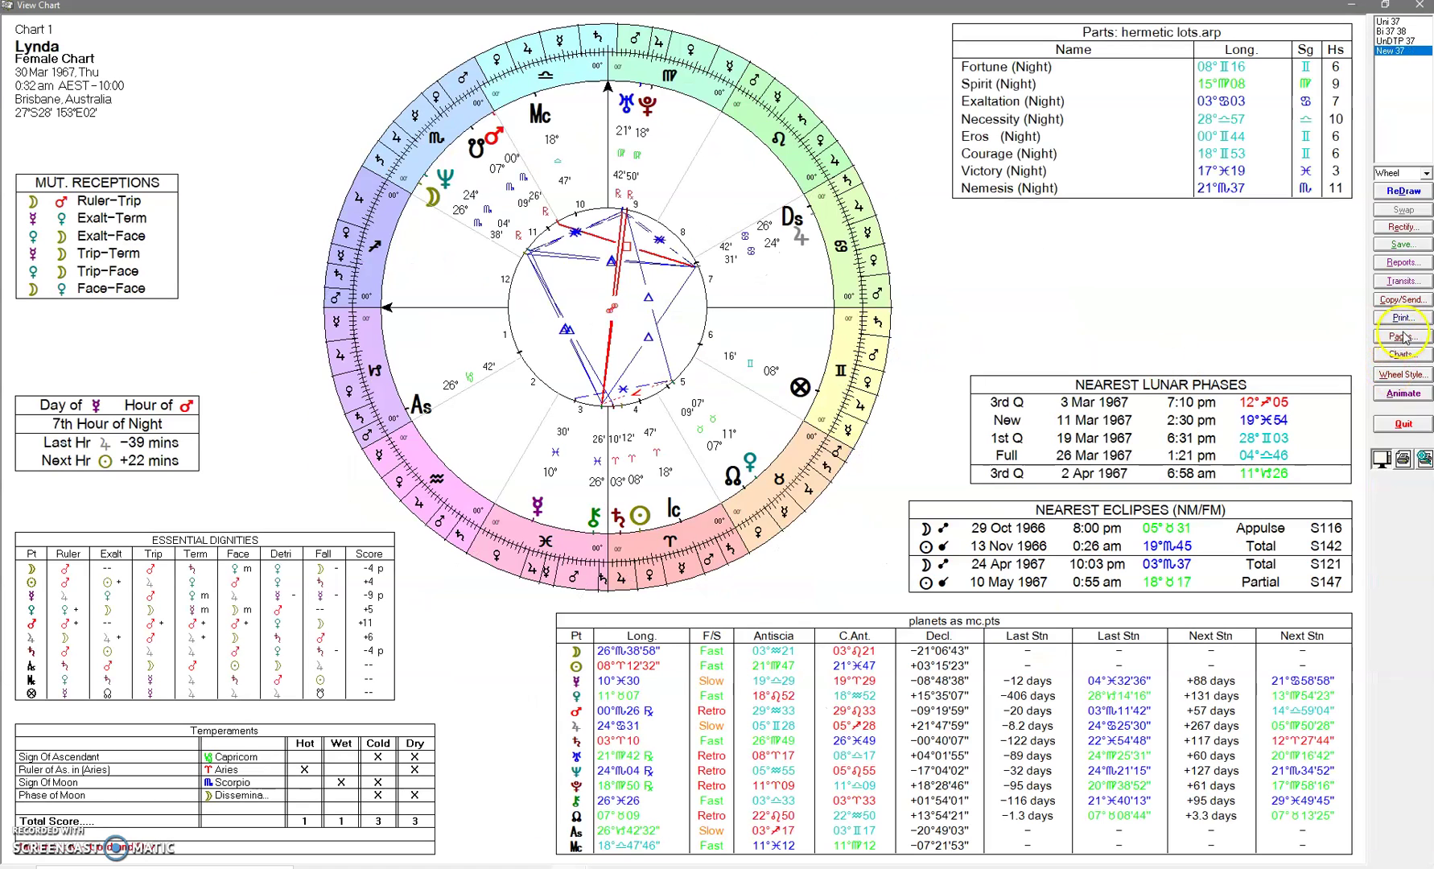
click(1403, 336)
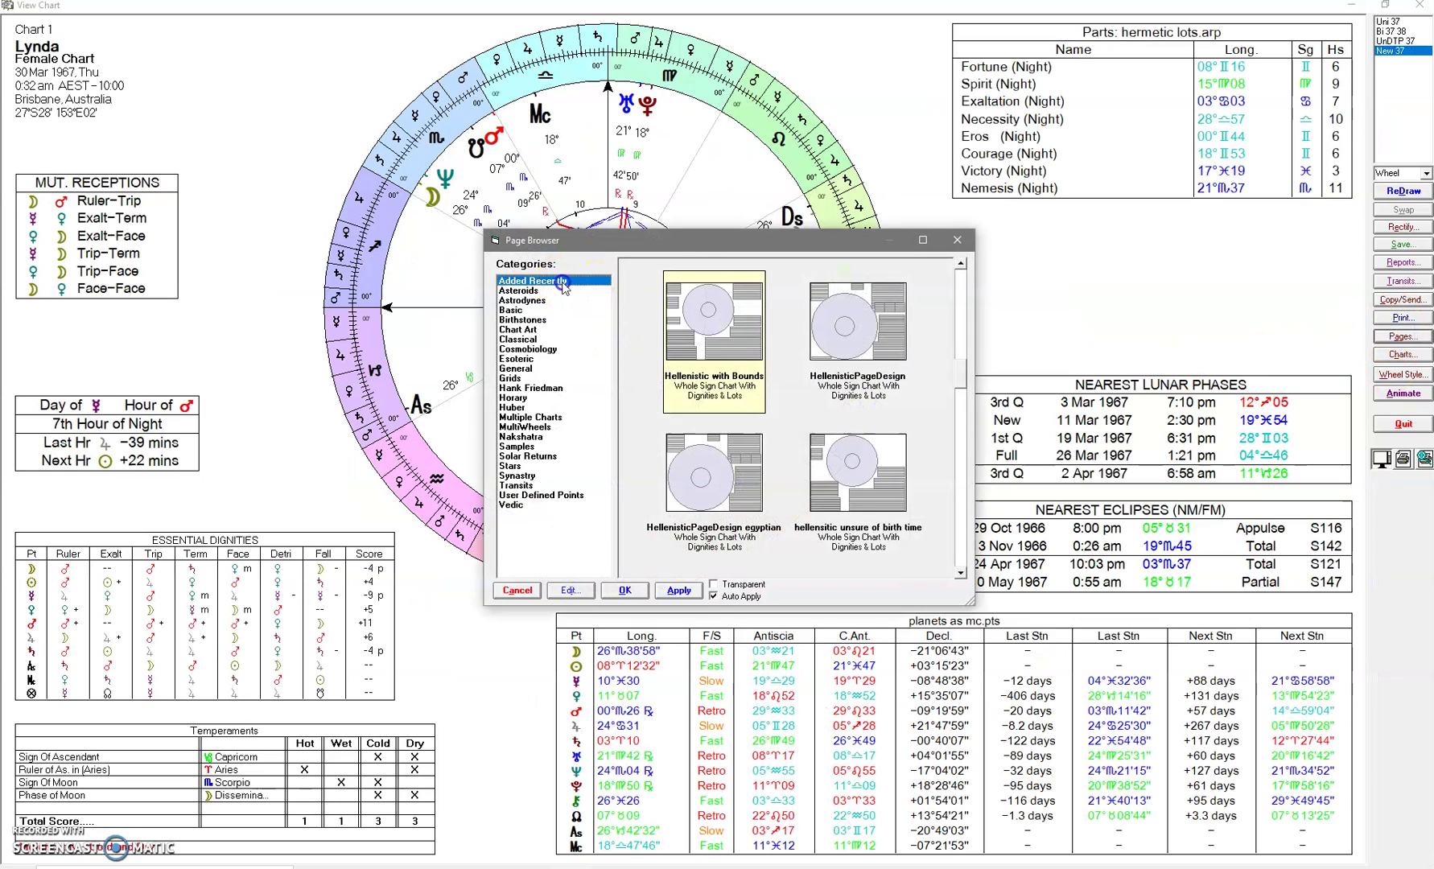
drag(961, 376, 960, 269)
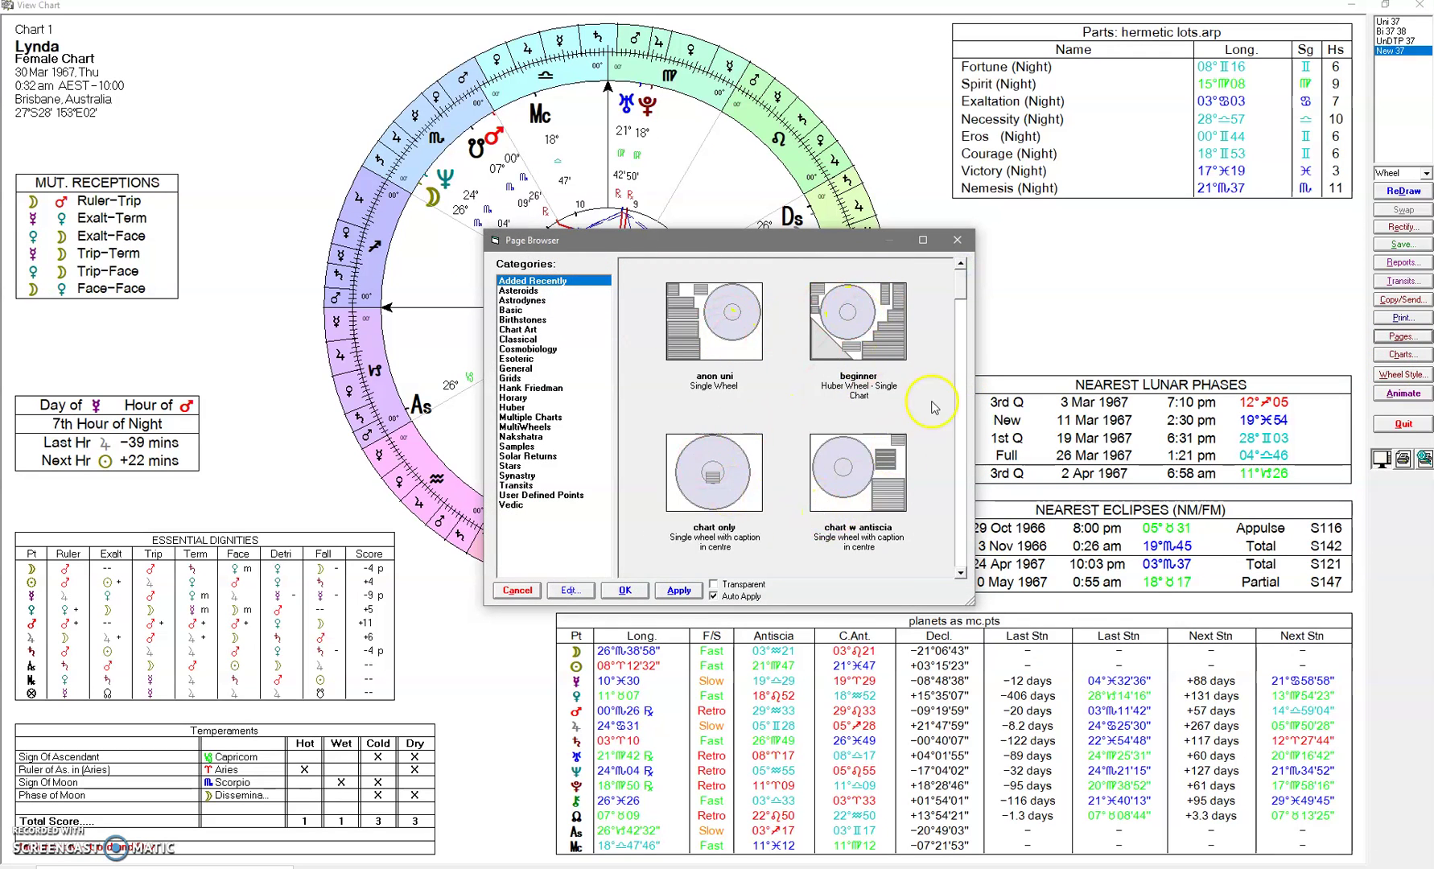
drag(964, 287, 962, 327)
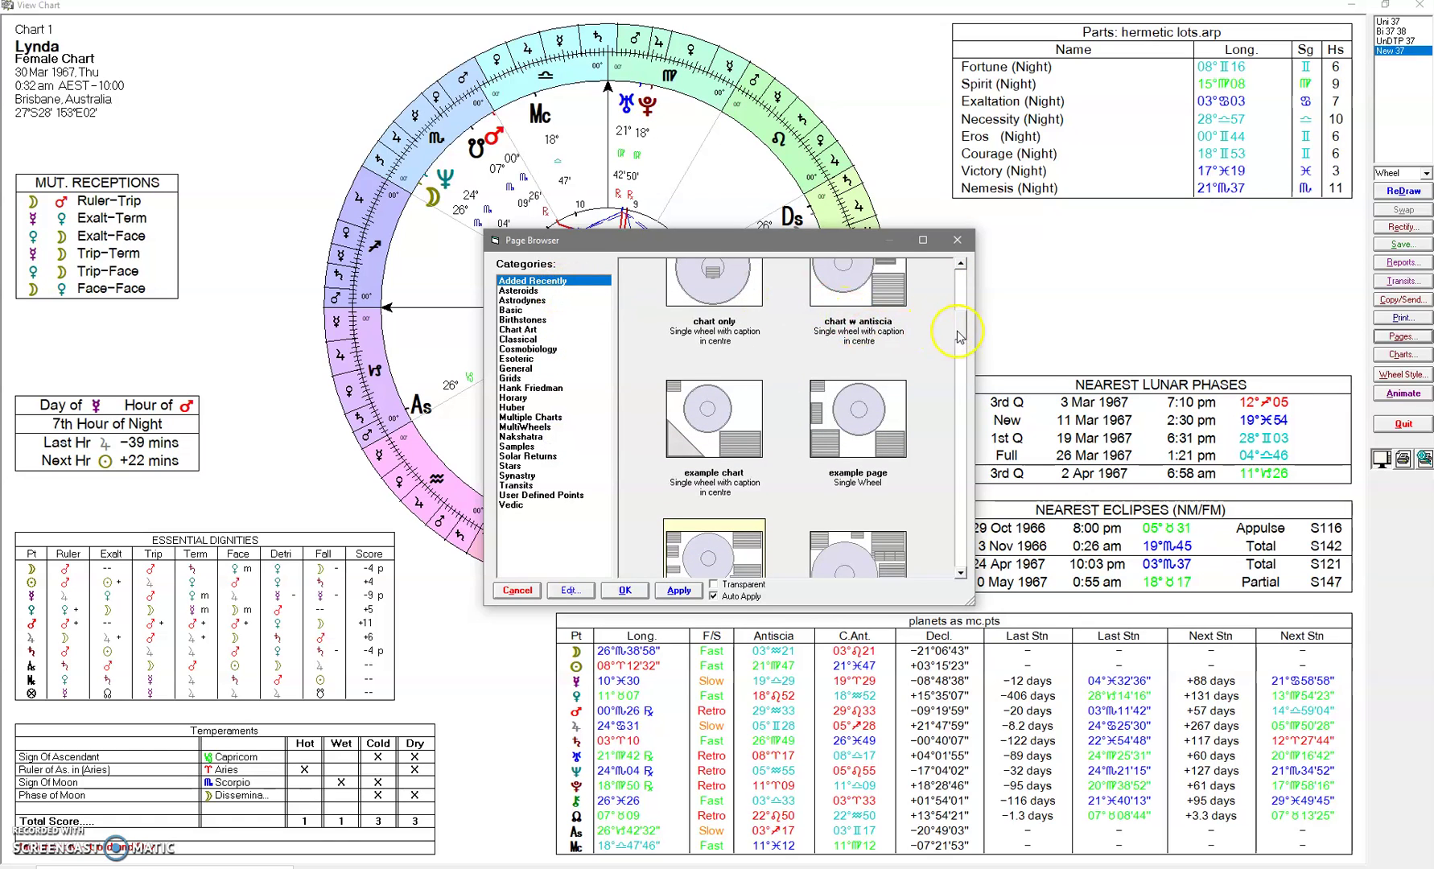
scroll(966, 330, down, 3)
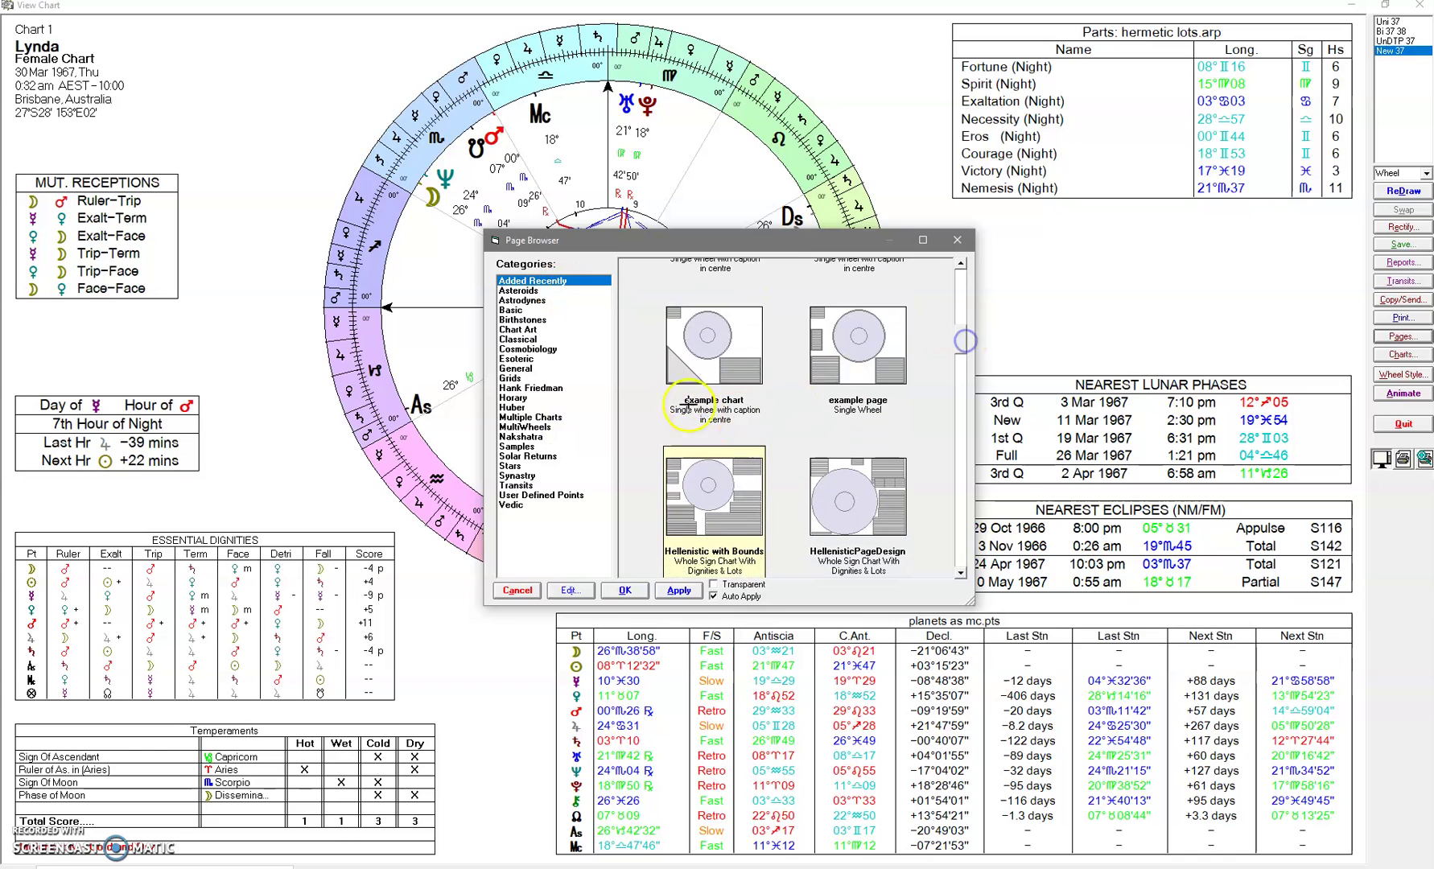
click(708, 350)
click(625, 590)
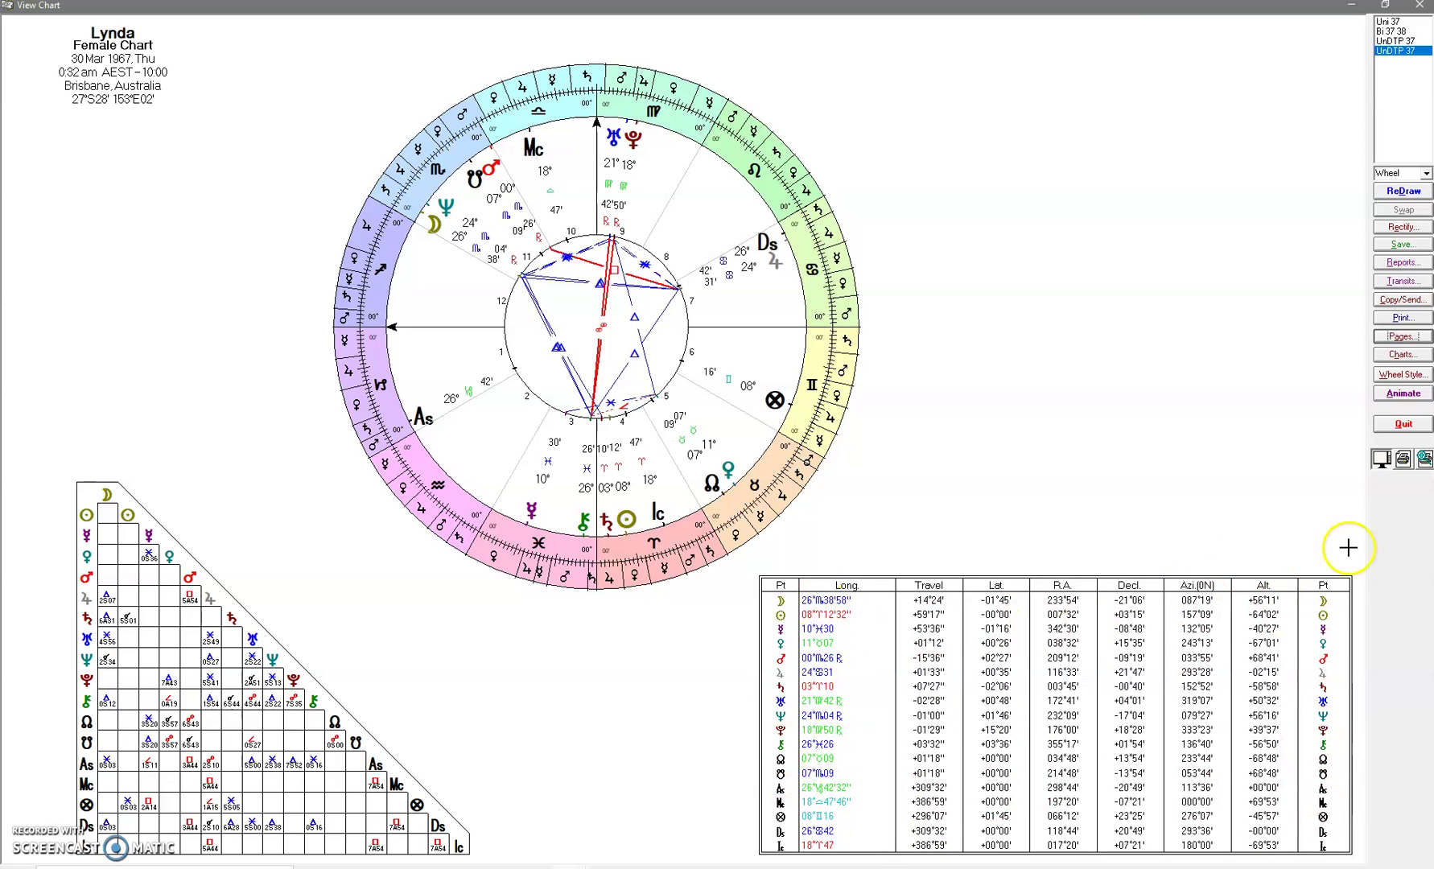
click(1323, 829)
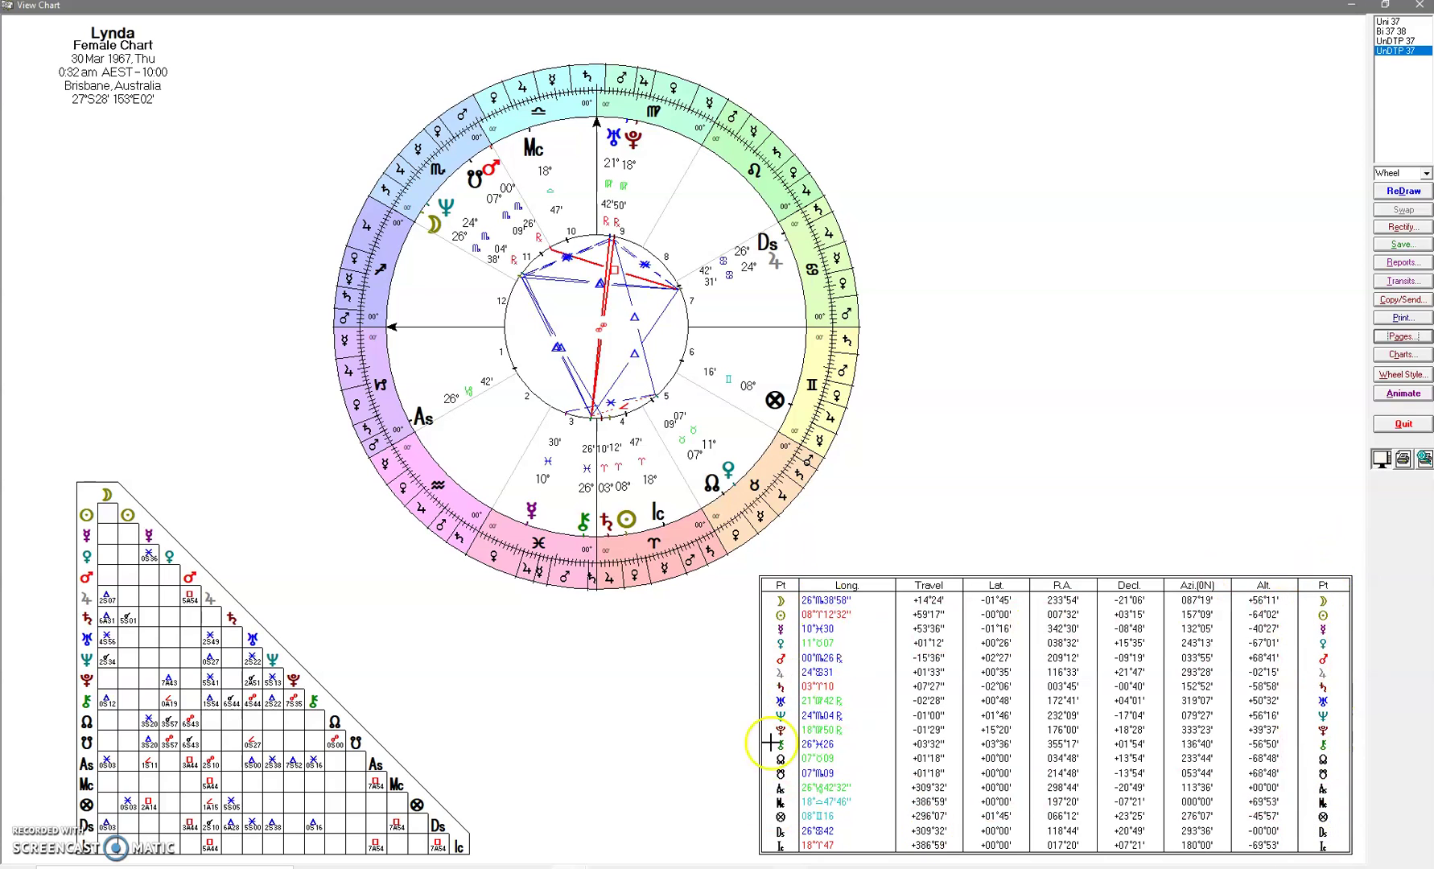
Open the example chart page for editing and bring up the column selection of its Points List - Flexible
click(1402, 336)
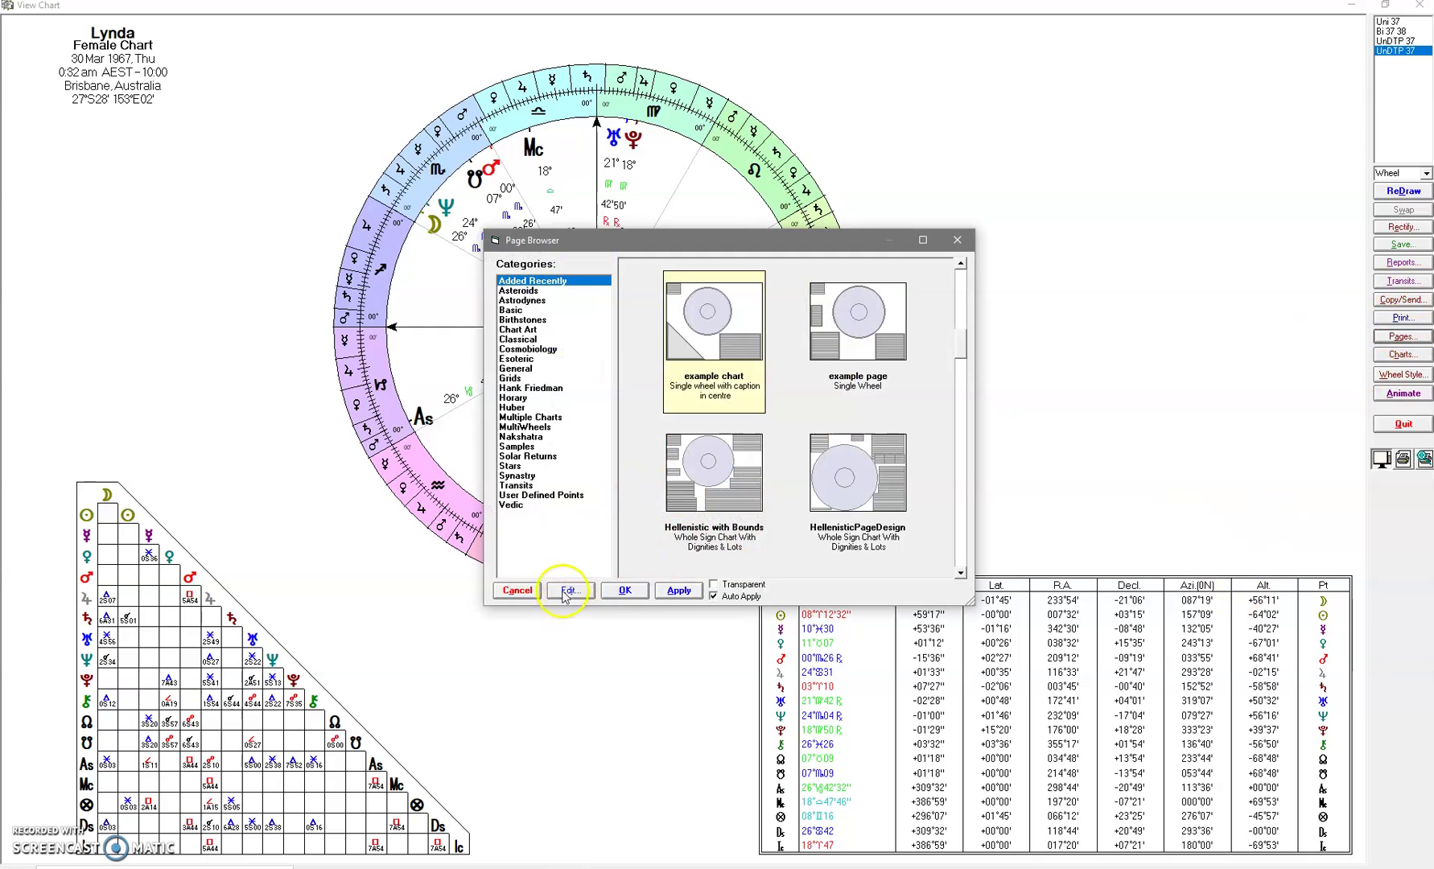
click(568, 591)
click(833, 609)
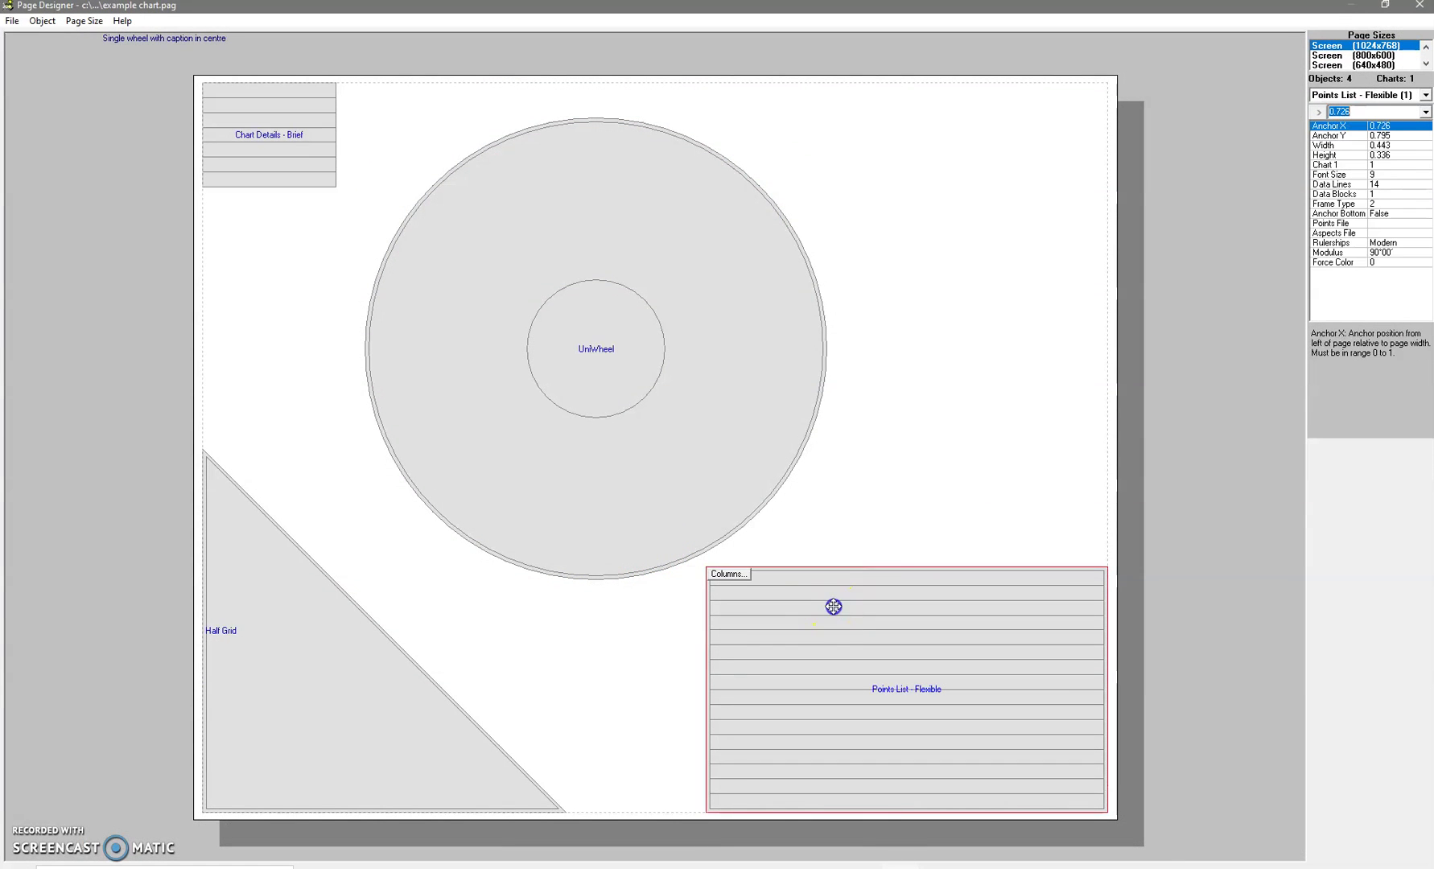
right_click(834, 612)
click(869, 636)
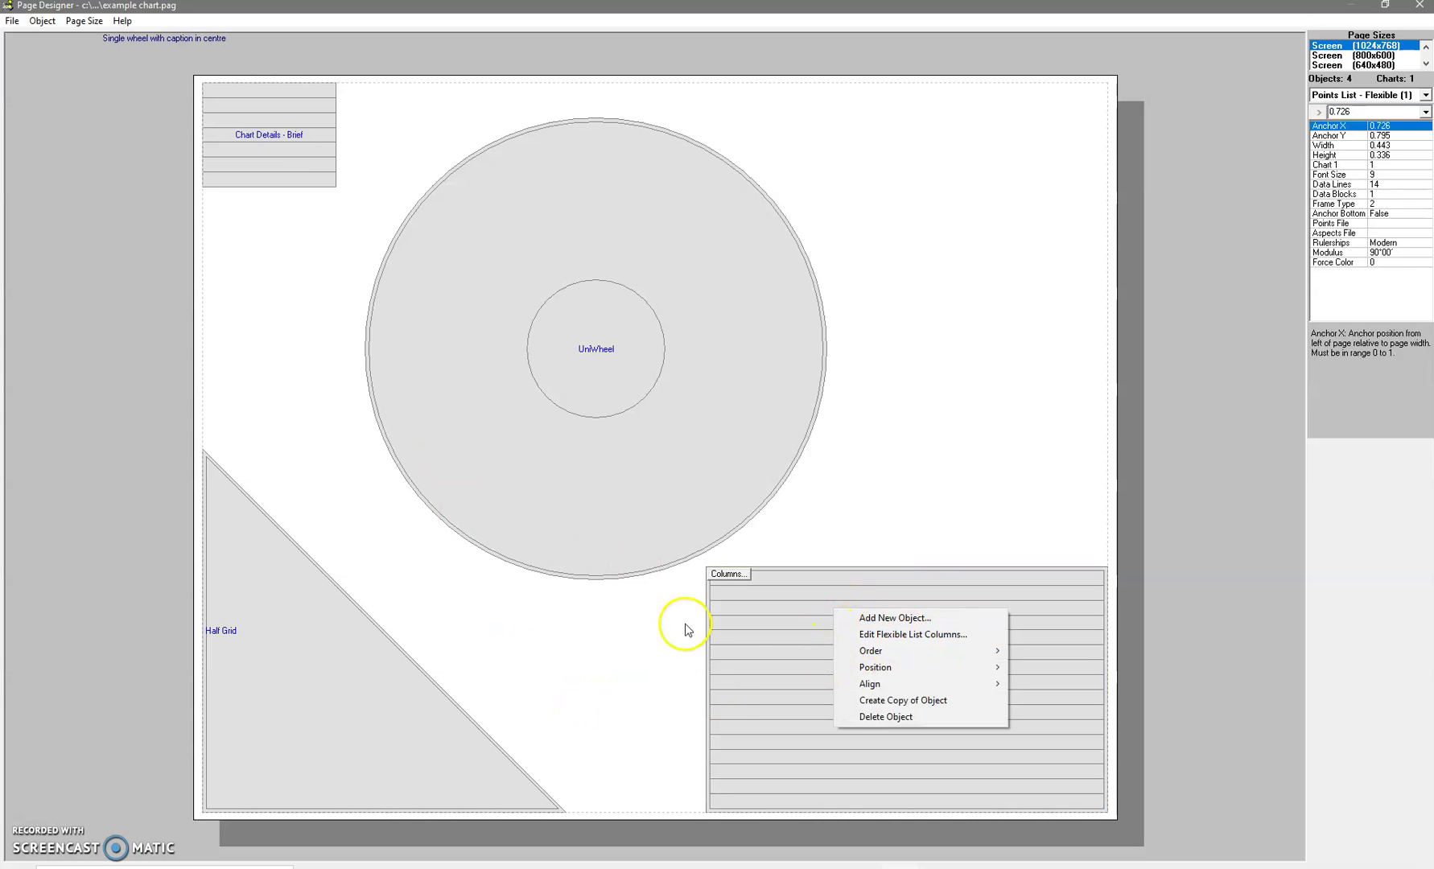
click(761, 644)
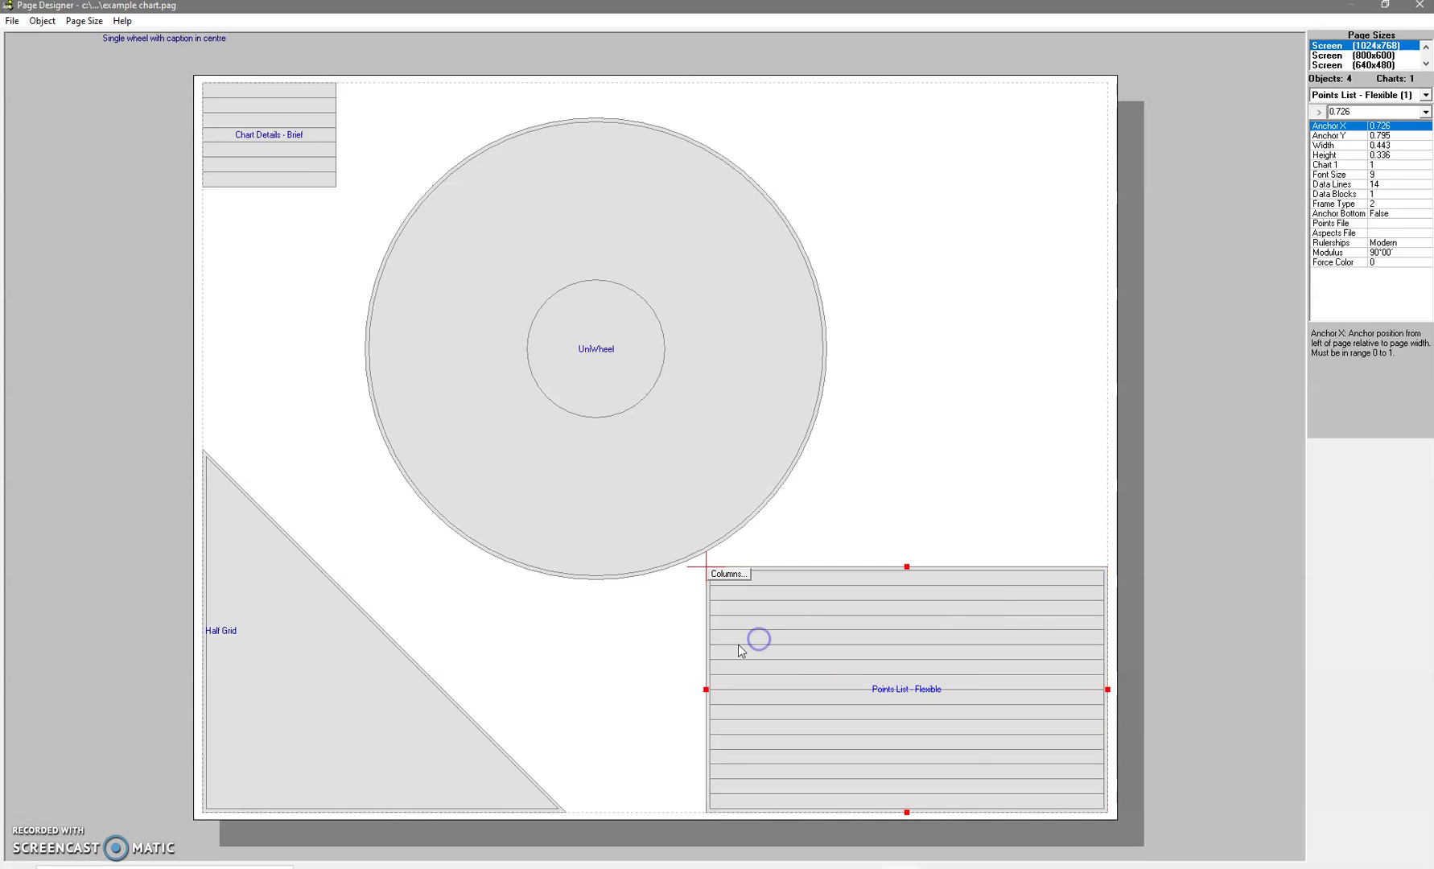
click(43, 21)
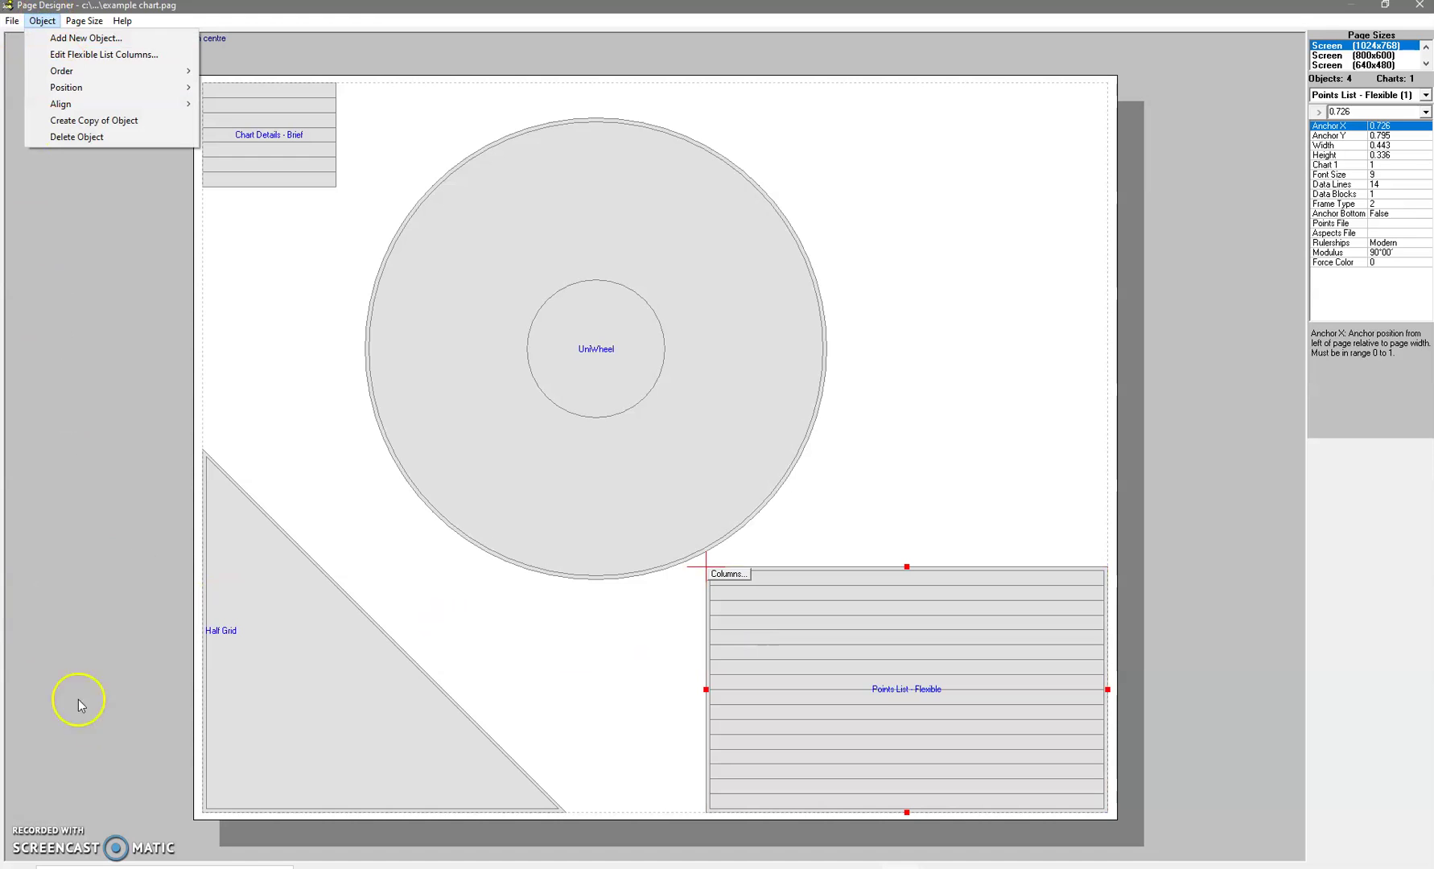
right_click(829, 596)
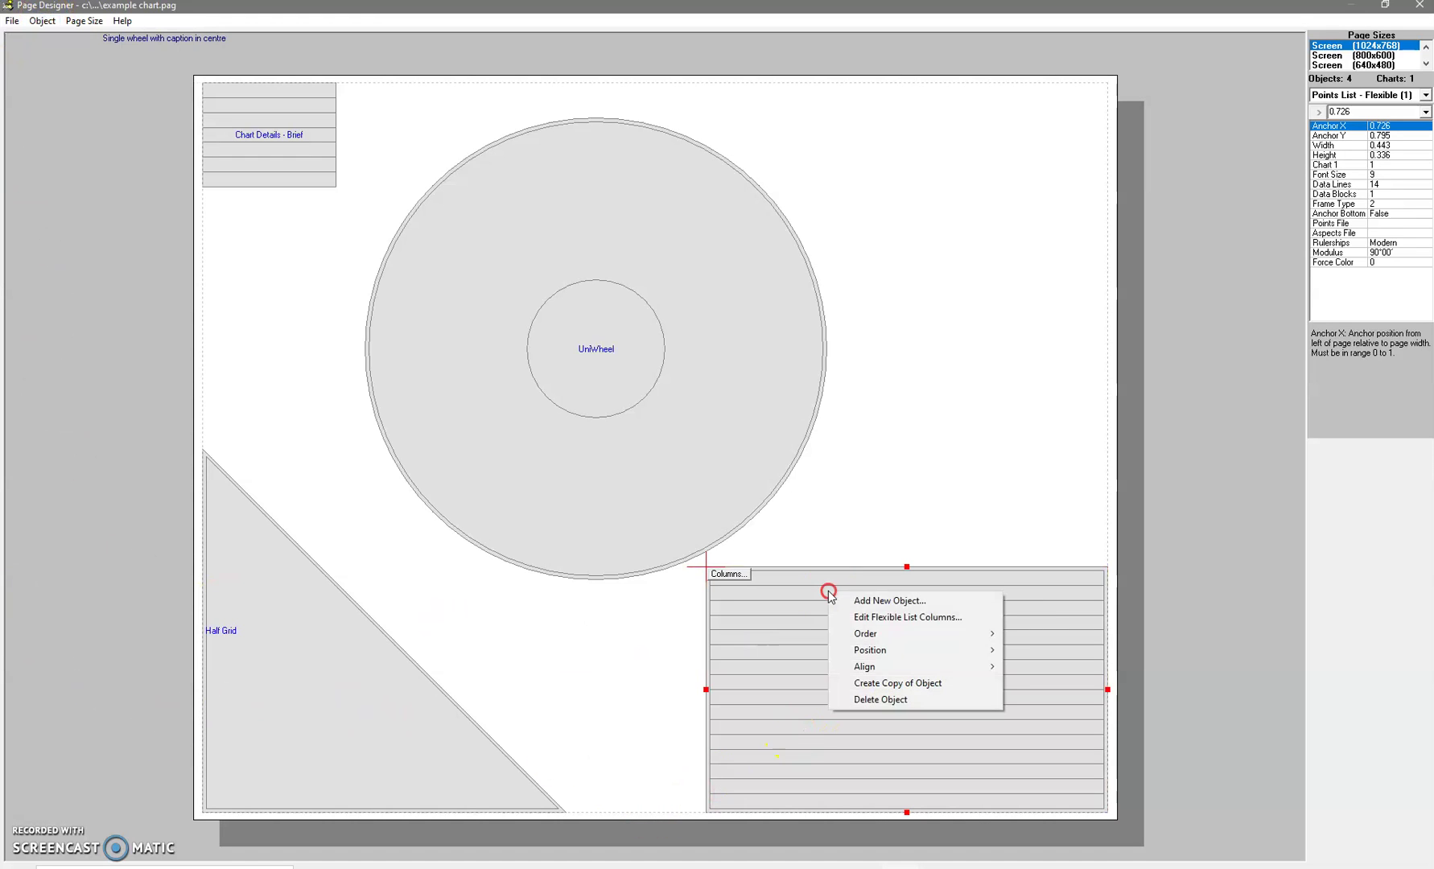
click(895, 614)
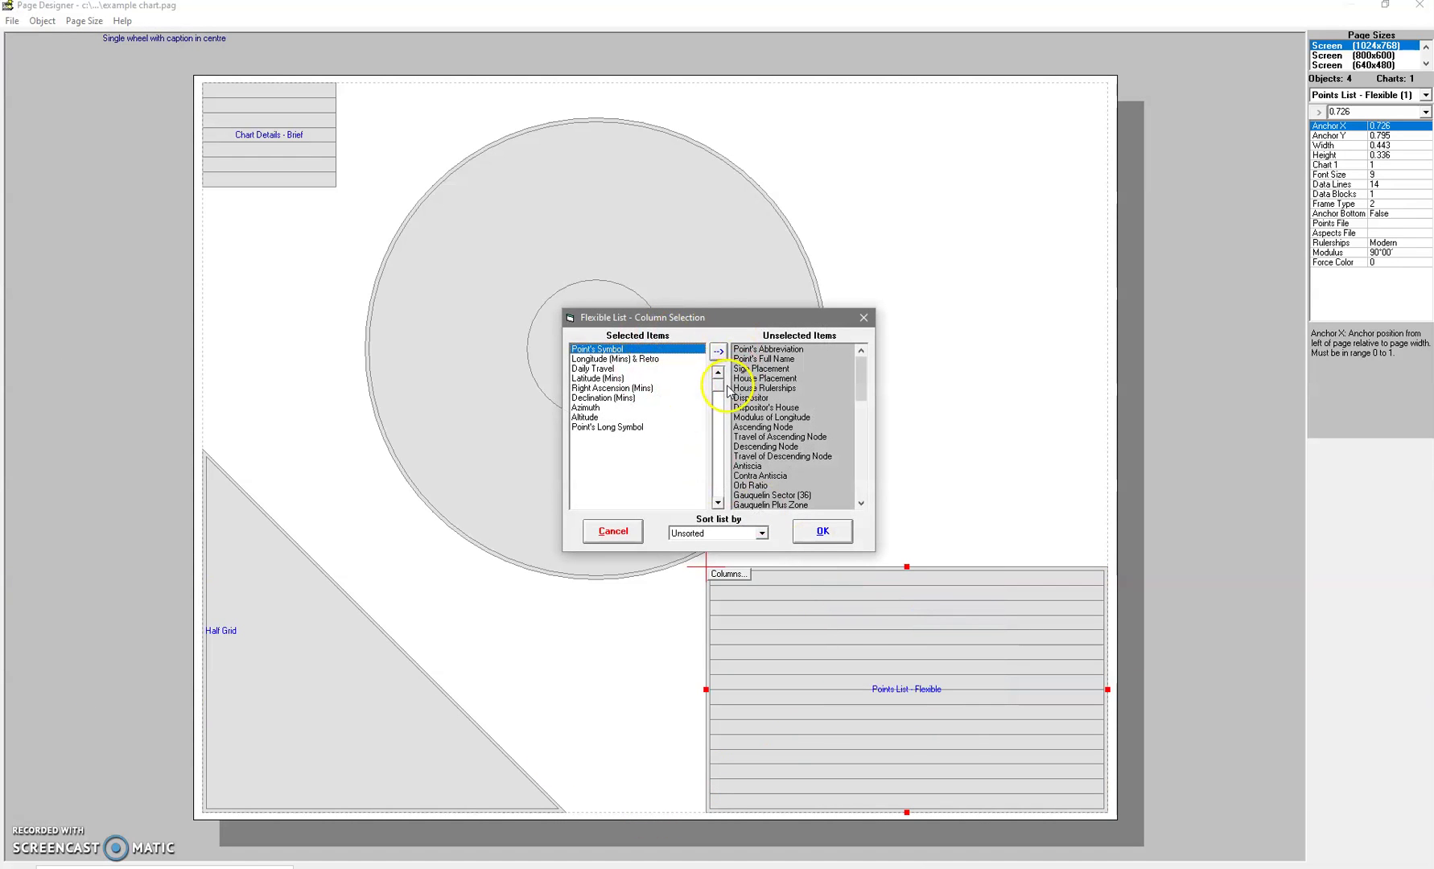
mouse_move(864, 370)
mouse_down()
mouse_move(875, 475)
mouse_move(871, 356)
mouse_move(889, 491)
mouse_move(867, 354)
mouse_up()
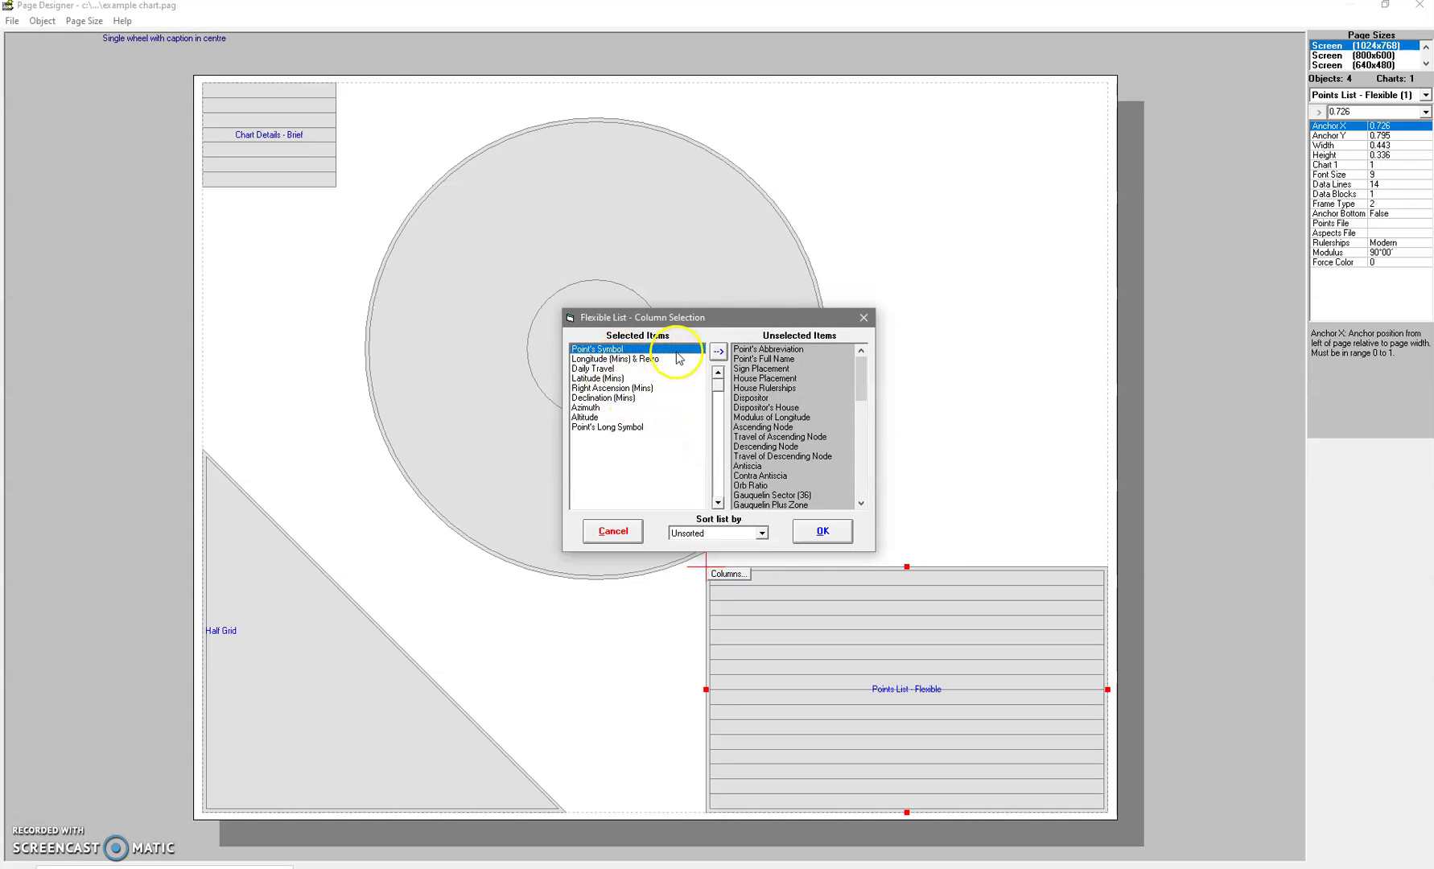
Add the House Placement, Modulus of Longitude and Antiscia columns to the flexible points list
click(778, 369)
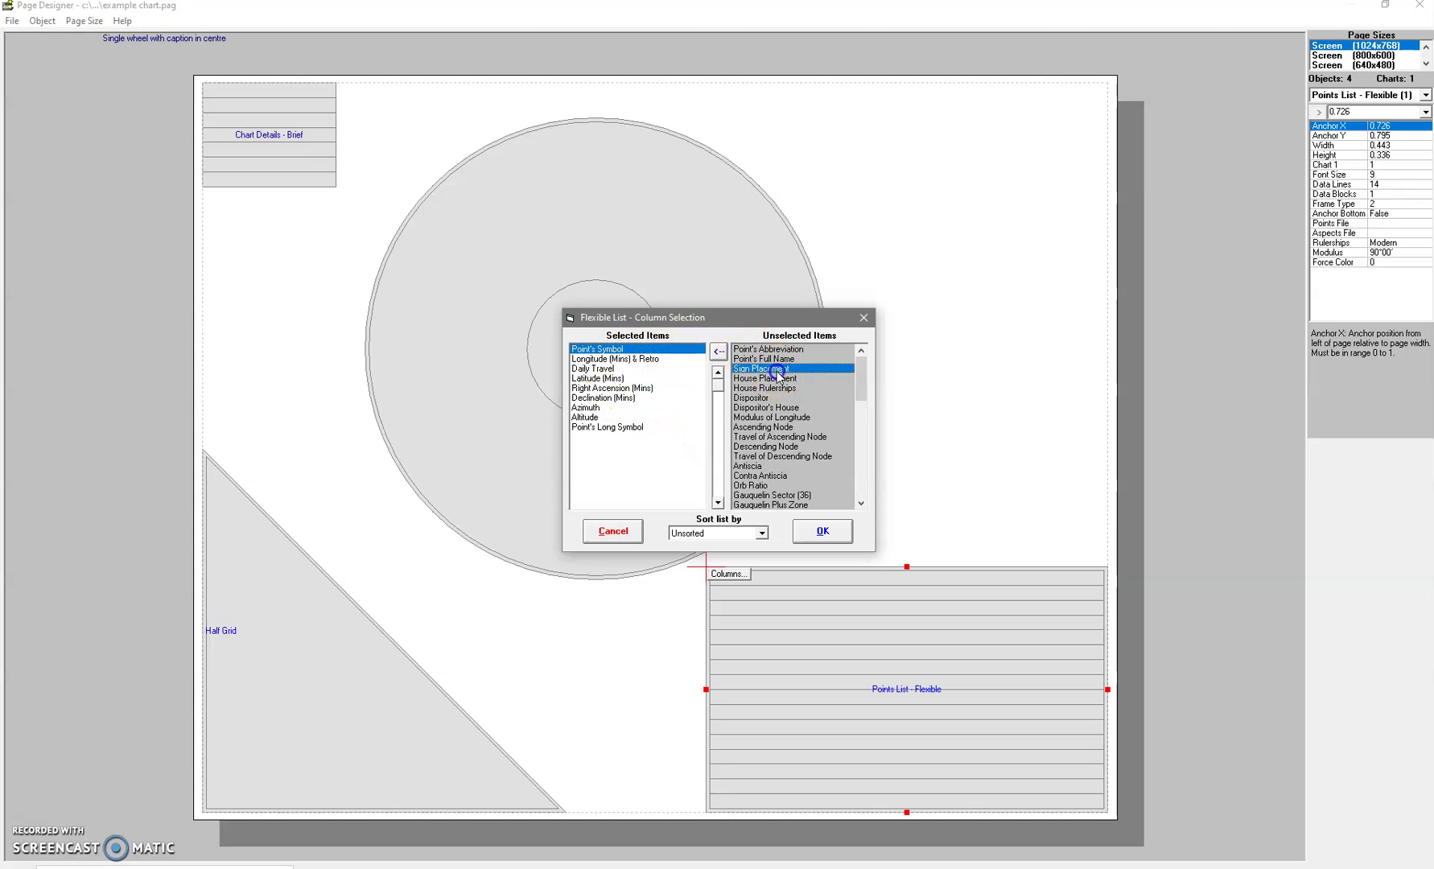
click(775, 379)
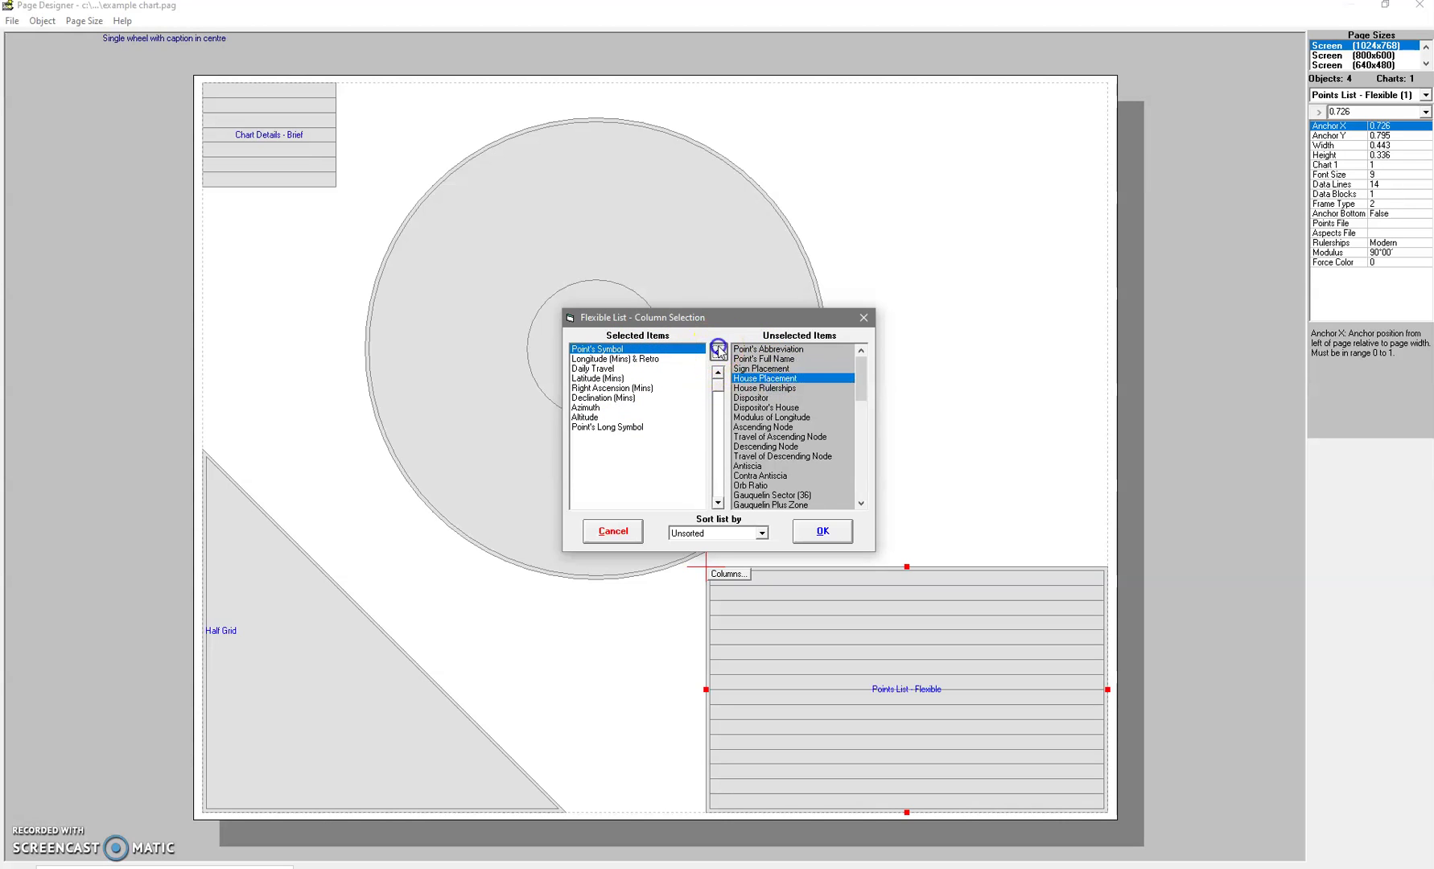
click(718, 351)
click(755, 408)
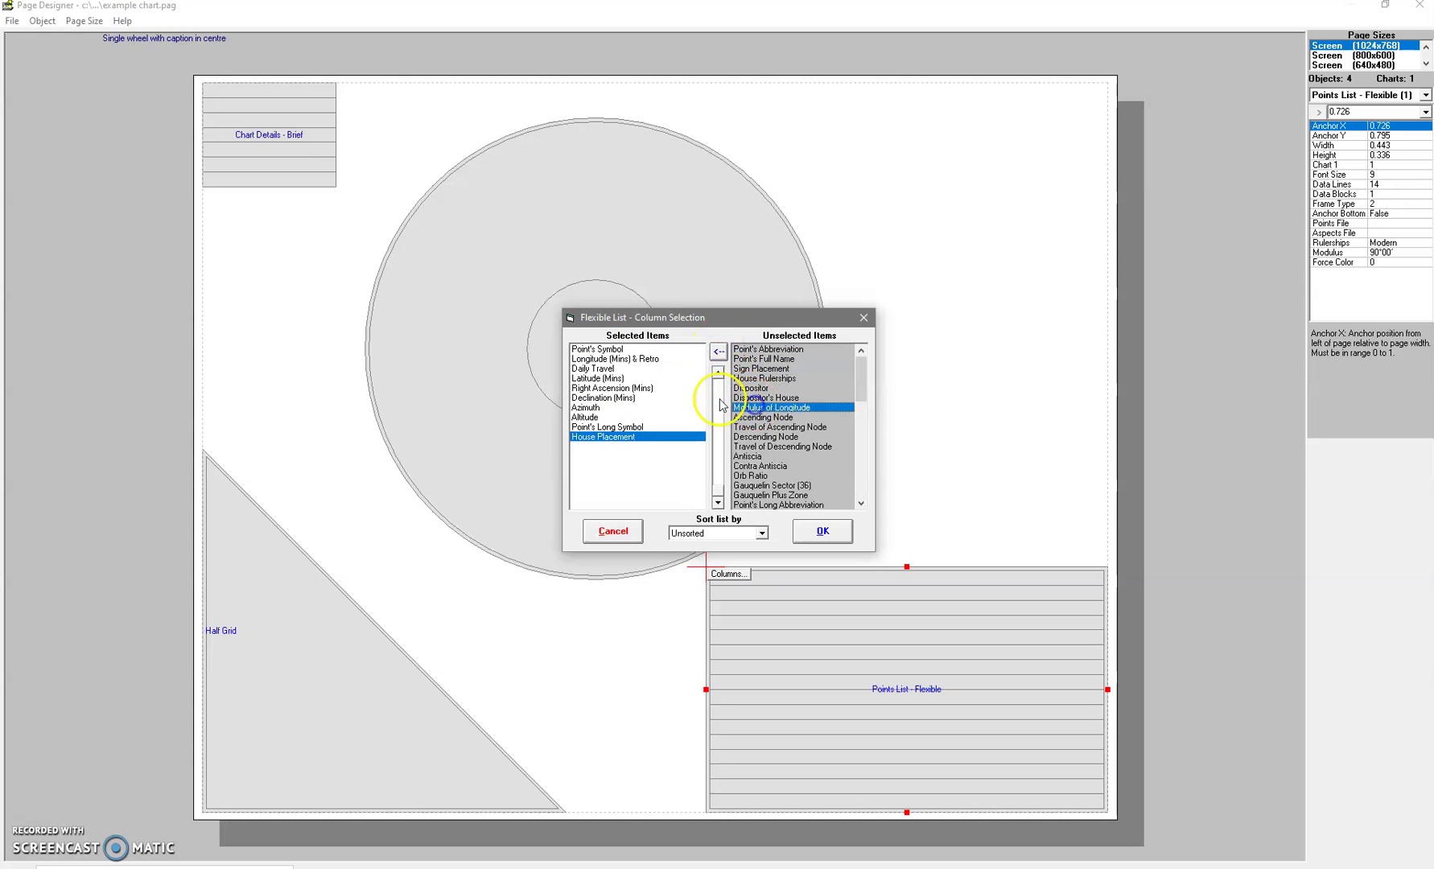
click(717, 351)
click(757, 446)
click(719, 351)
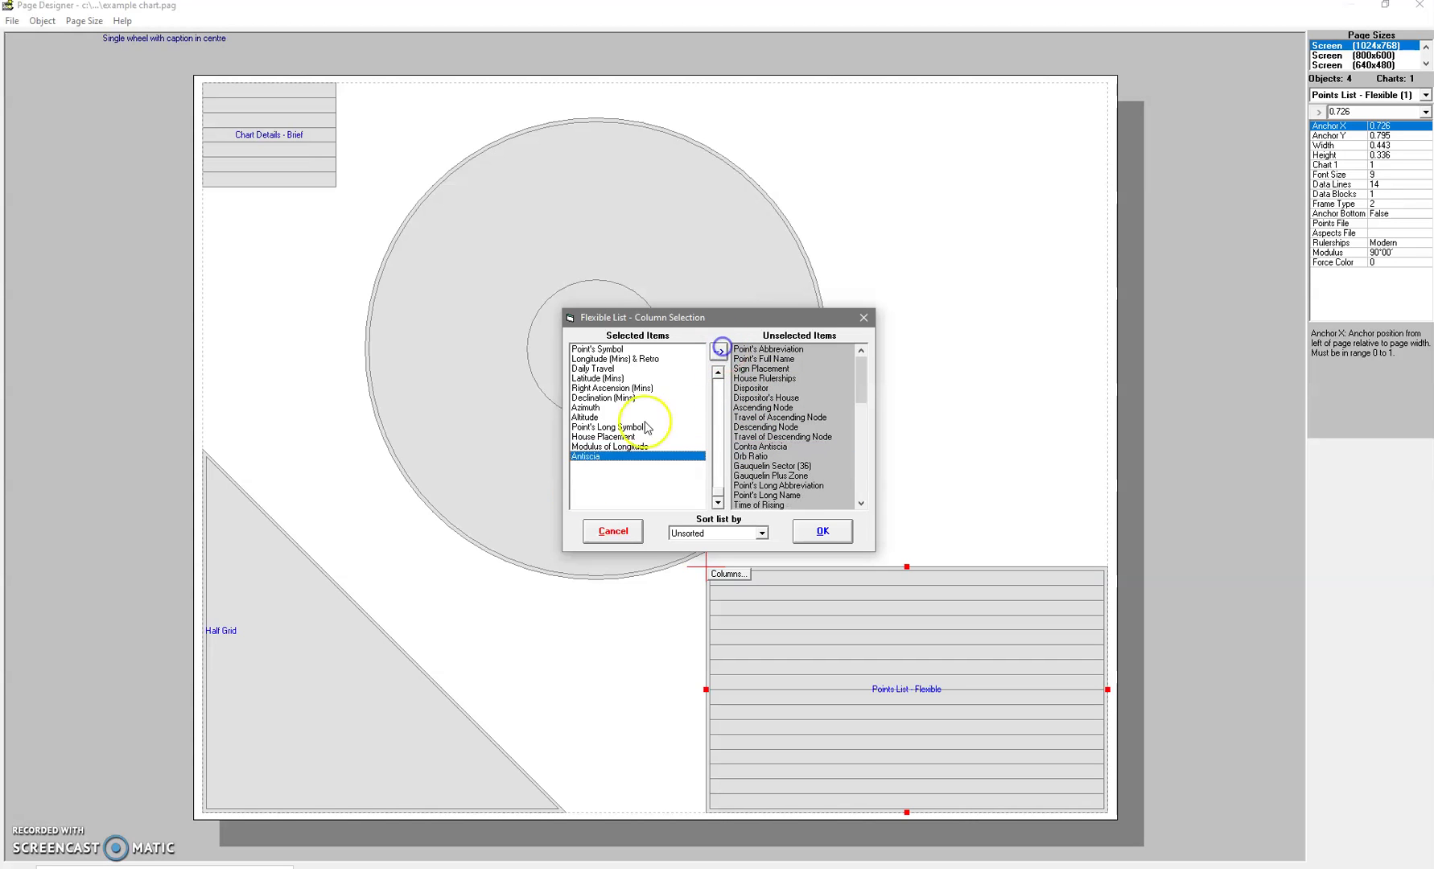
Remove the Antiscia, Modulus of Longitude, Point's Long Symbol and House Placement columns from the flexible points list
click(718, 351)
click(609, 447)
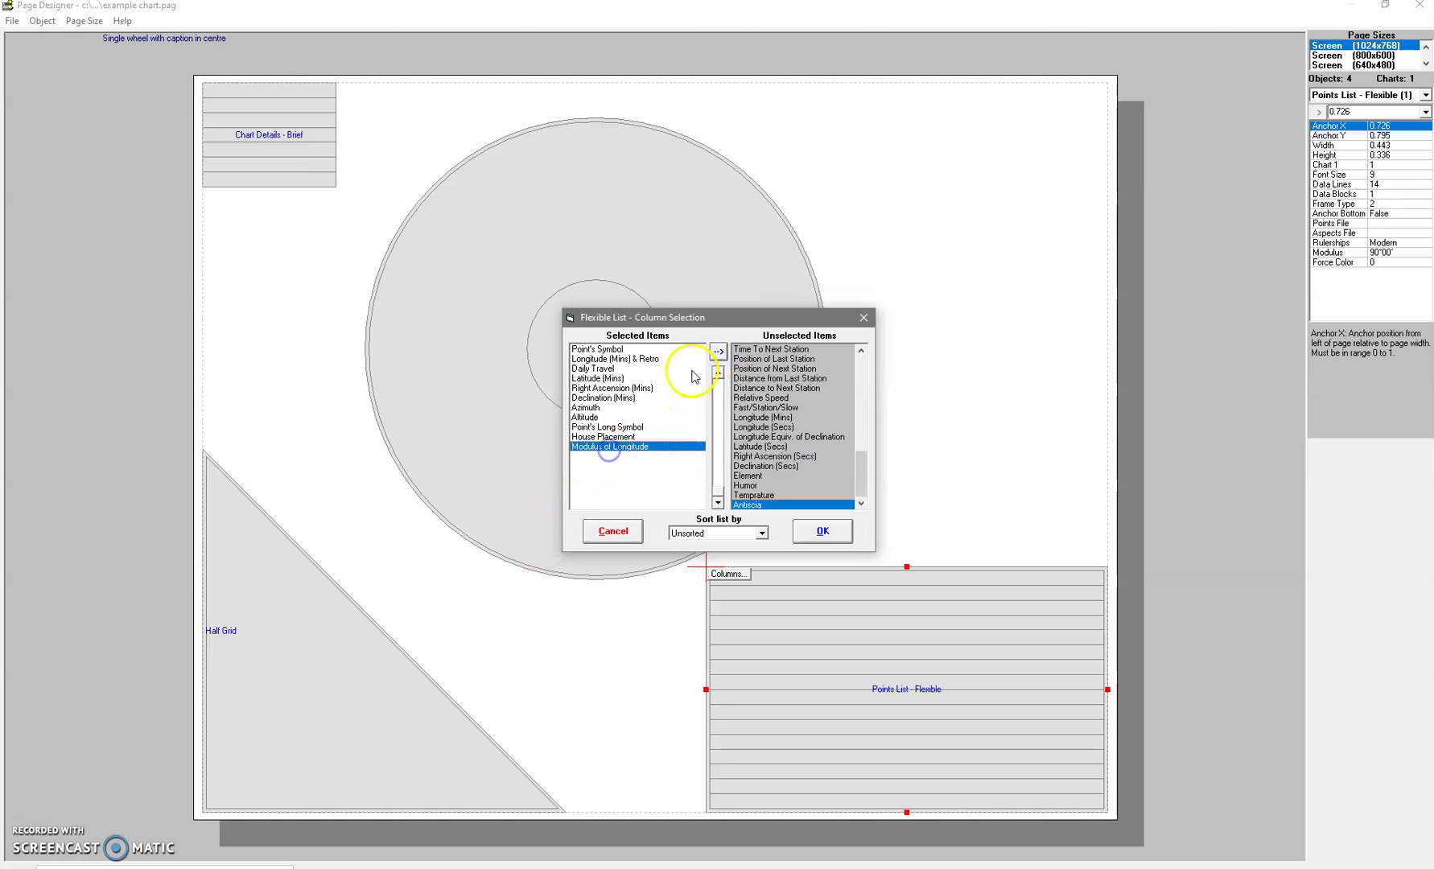
click(718, 351)
click(612, 426)
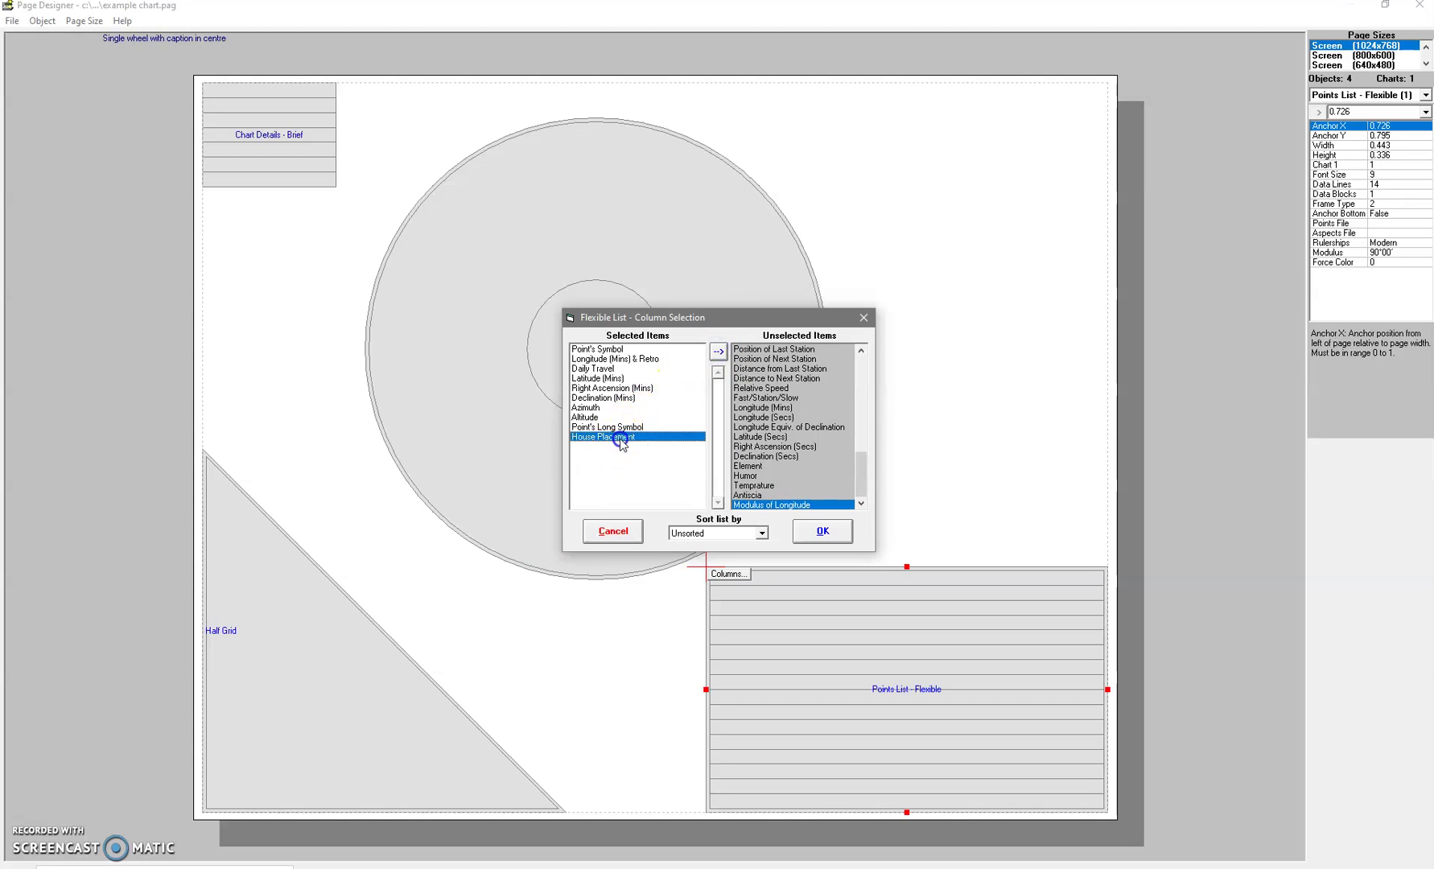
click(719, 352)
click(626, 427)
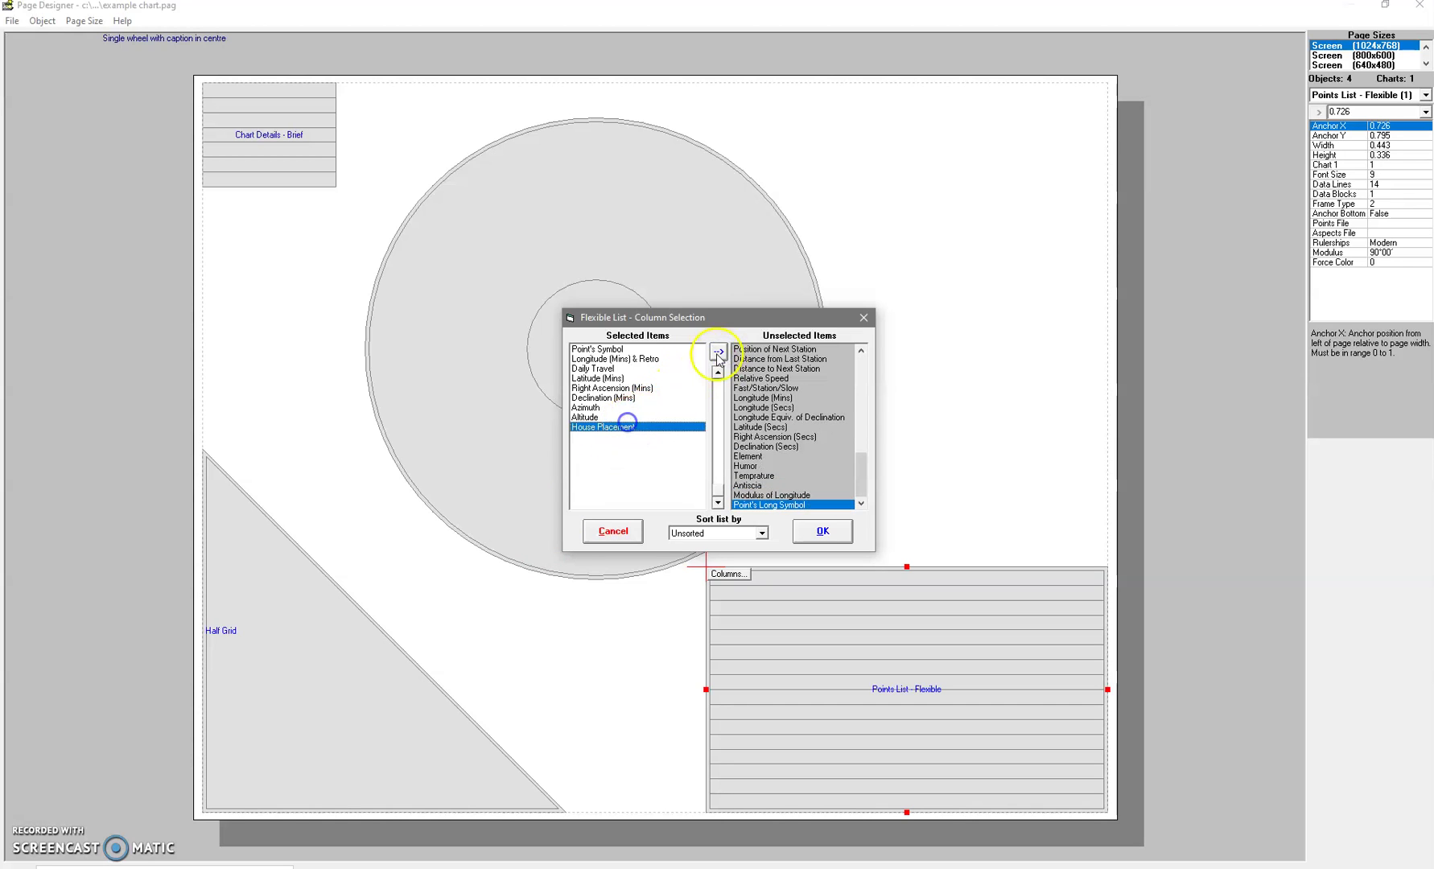
click(718, 352)
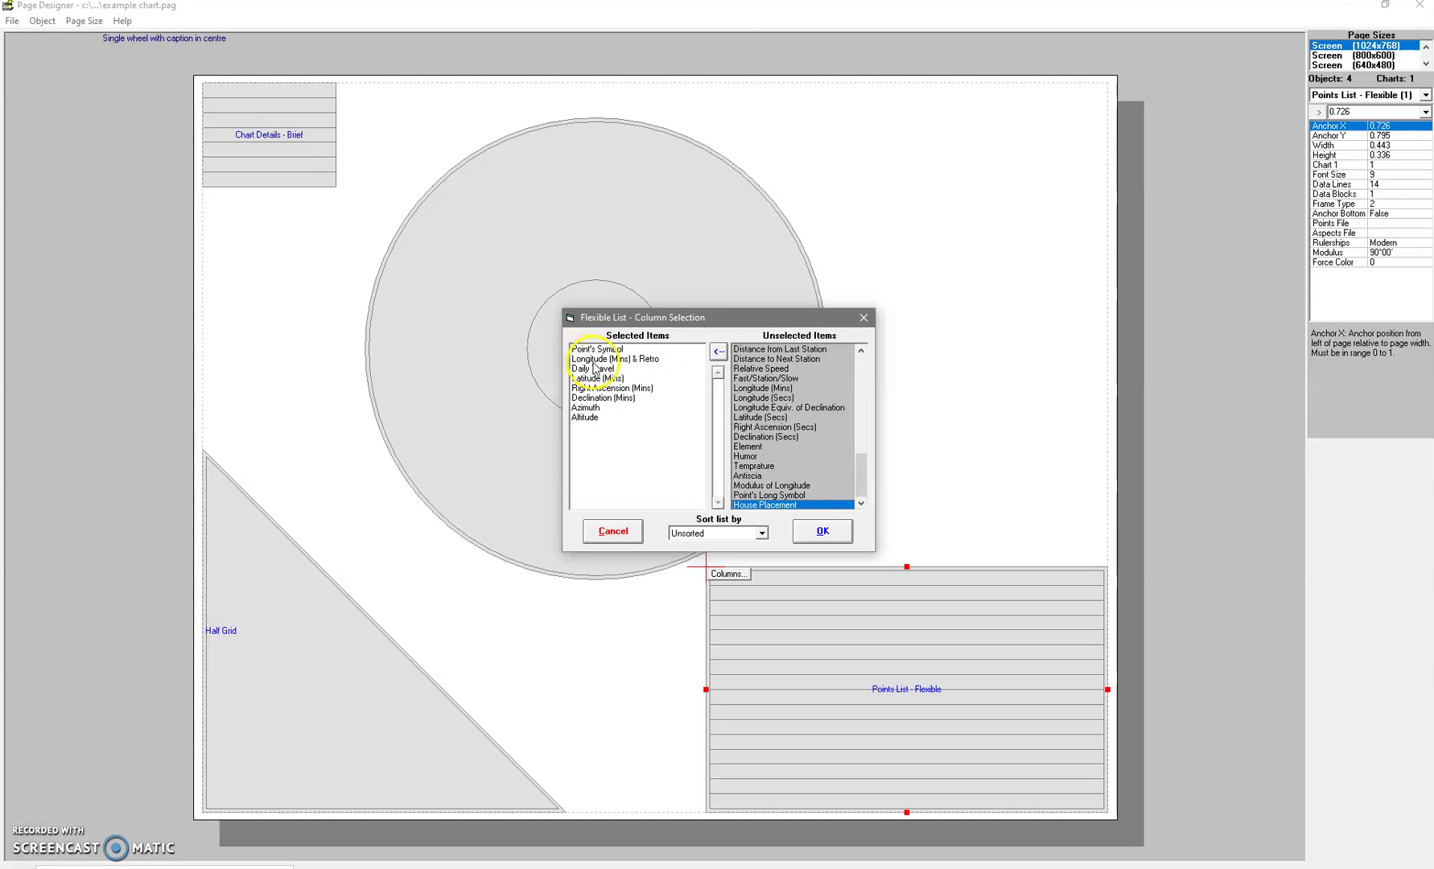
Remove the Daily Travel, Latitude (Mins) and Right Ascension (Mins) columns from the flexible points list
click(614, 359)
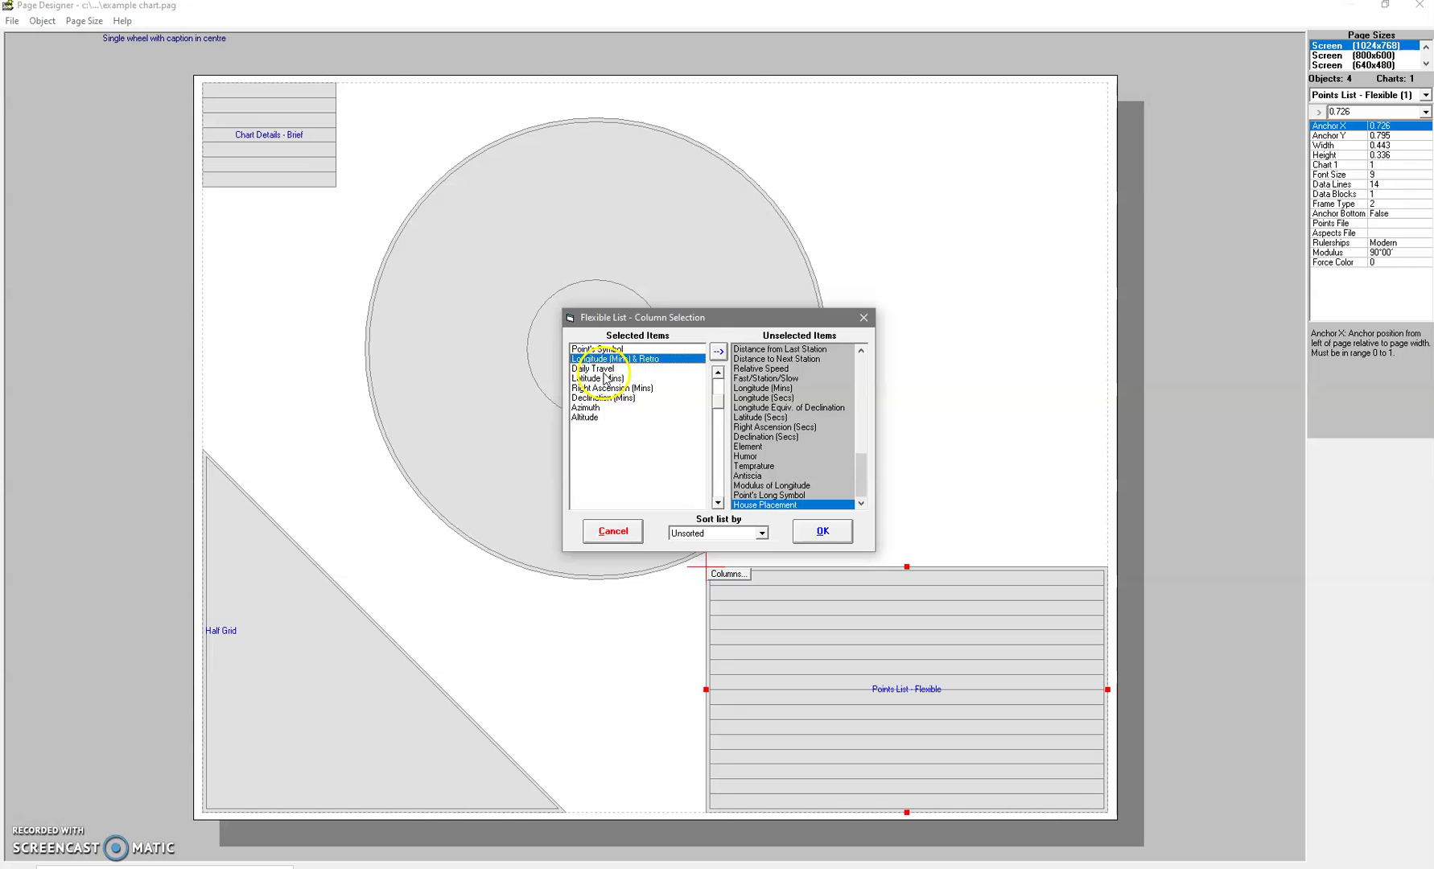
click(604, 370)
click(717, 353)
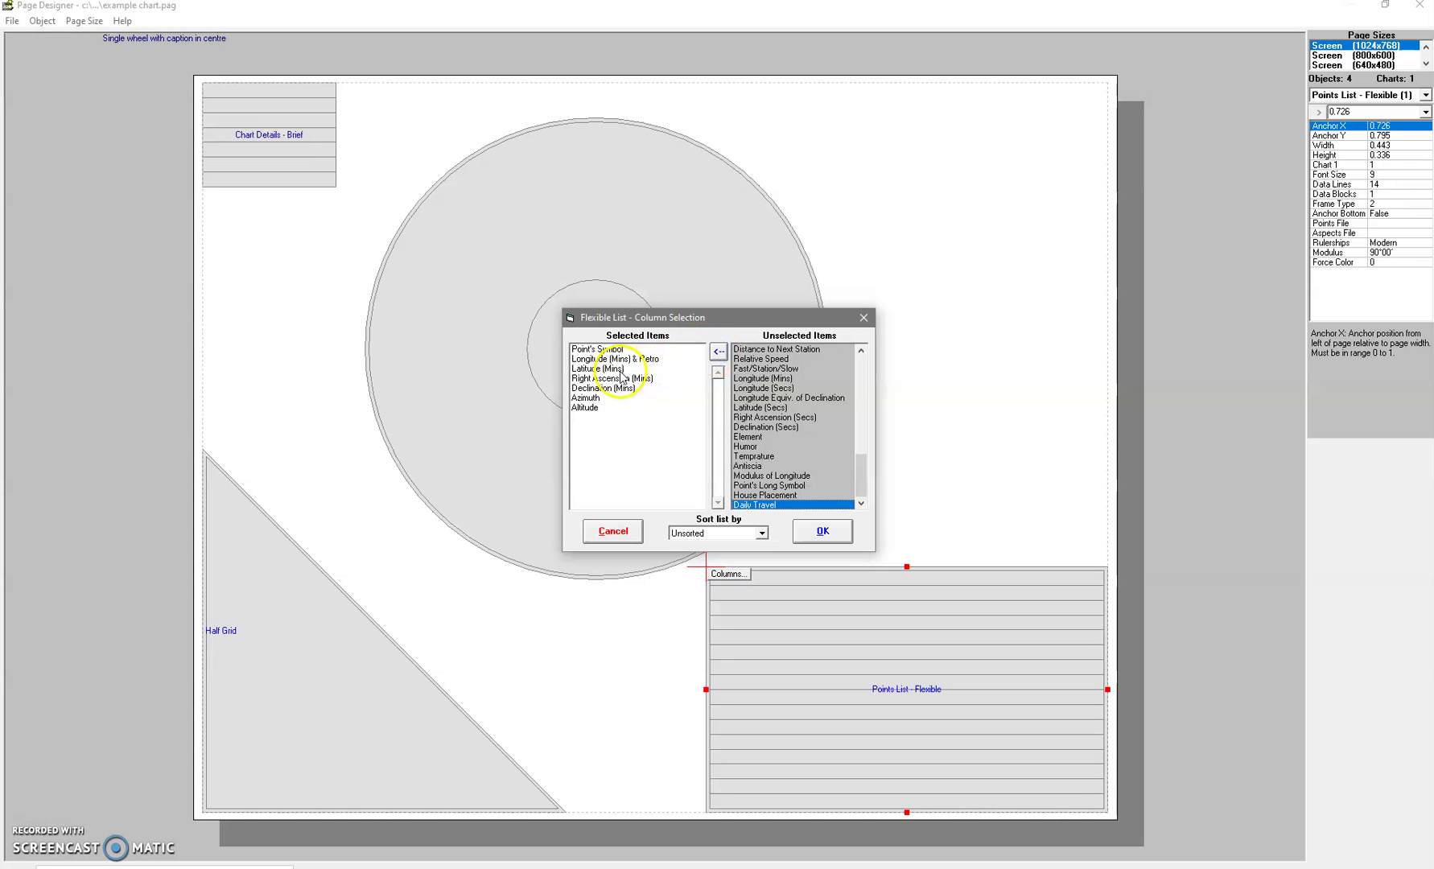
click(619, 370)
click(719, 353)
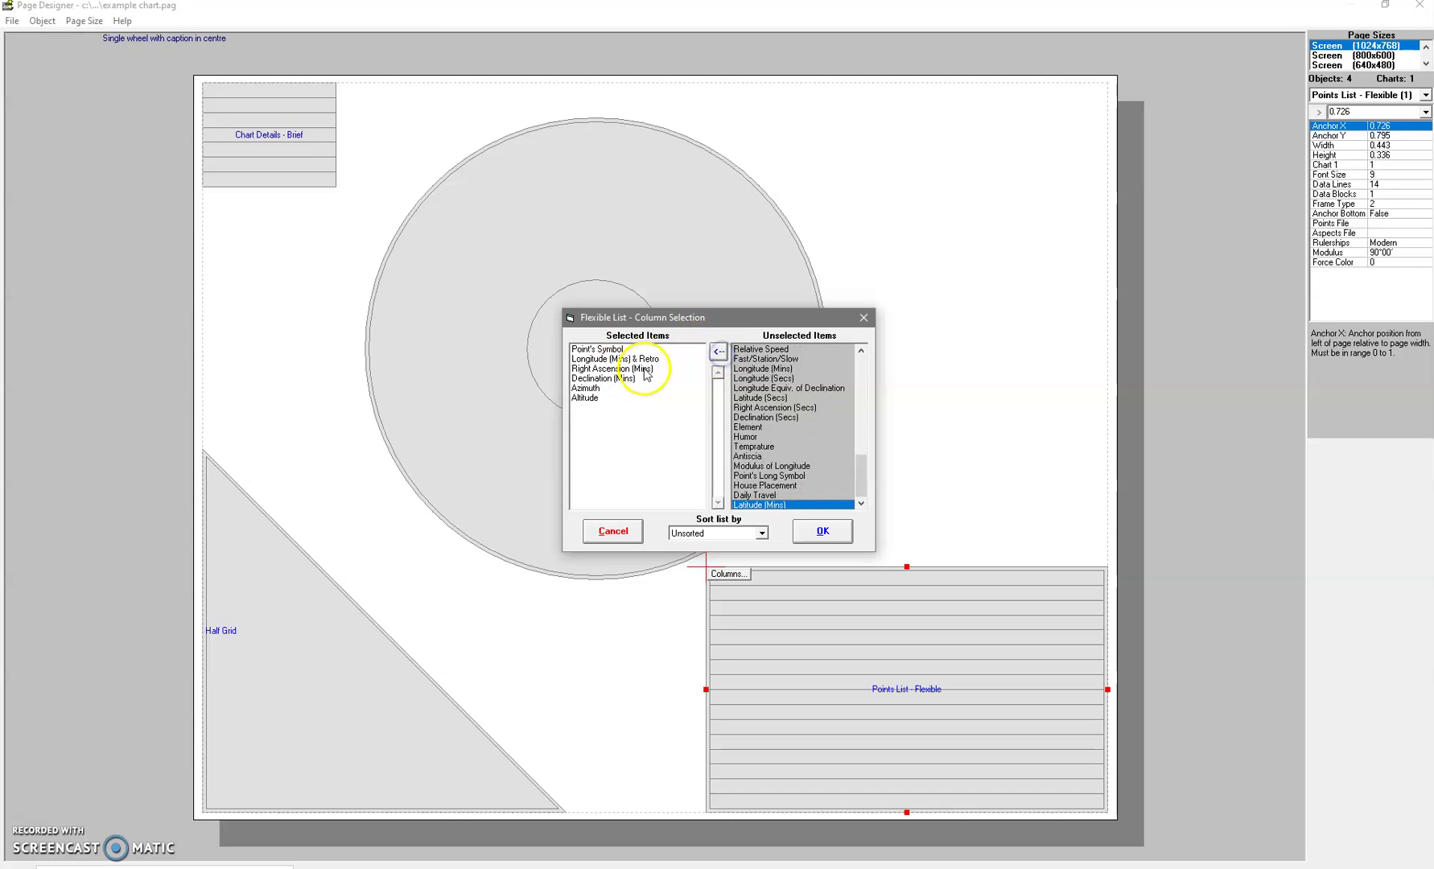
click(620, 369)
click(720, 351)
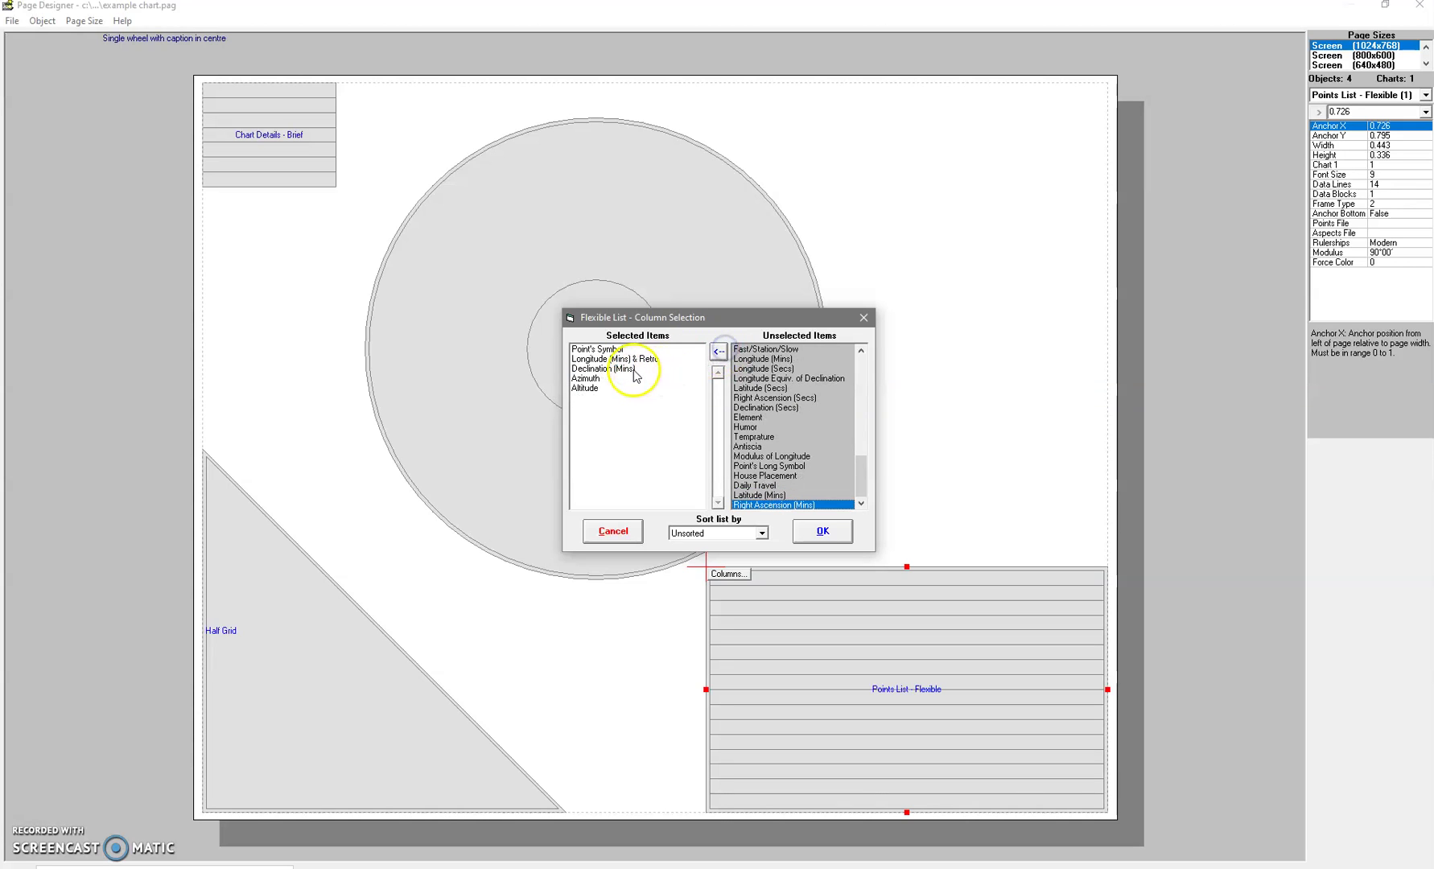
Remove the Declination (Mins), Azimuth and Altitude columns from the flexible points list
click(633, 371)
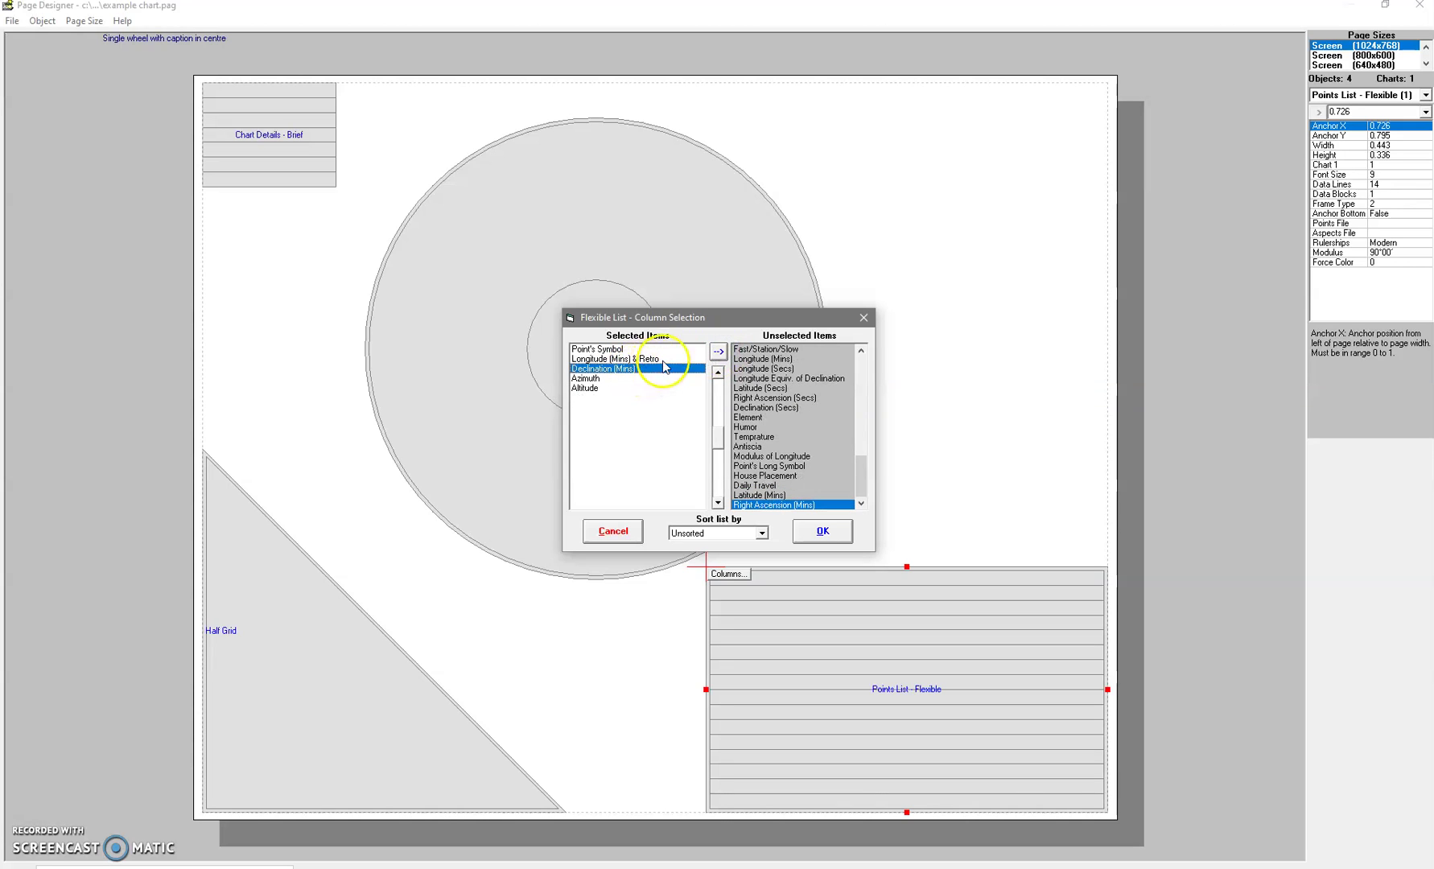
click(717, 352)
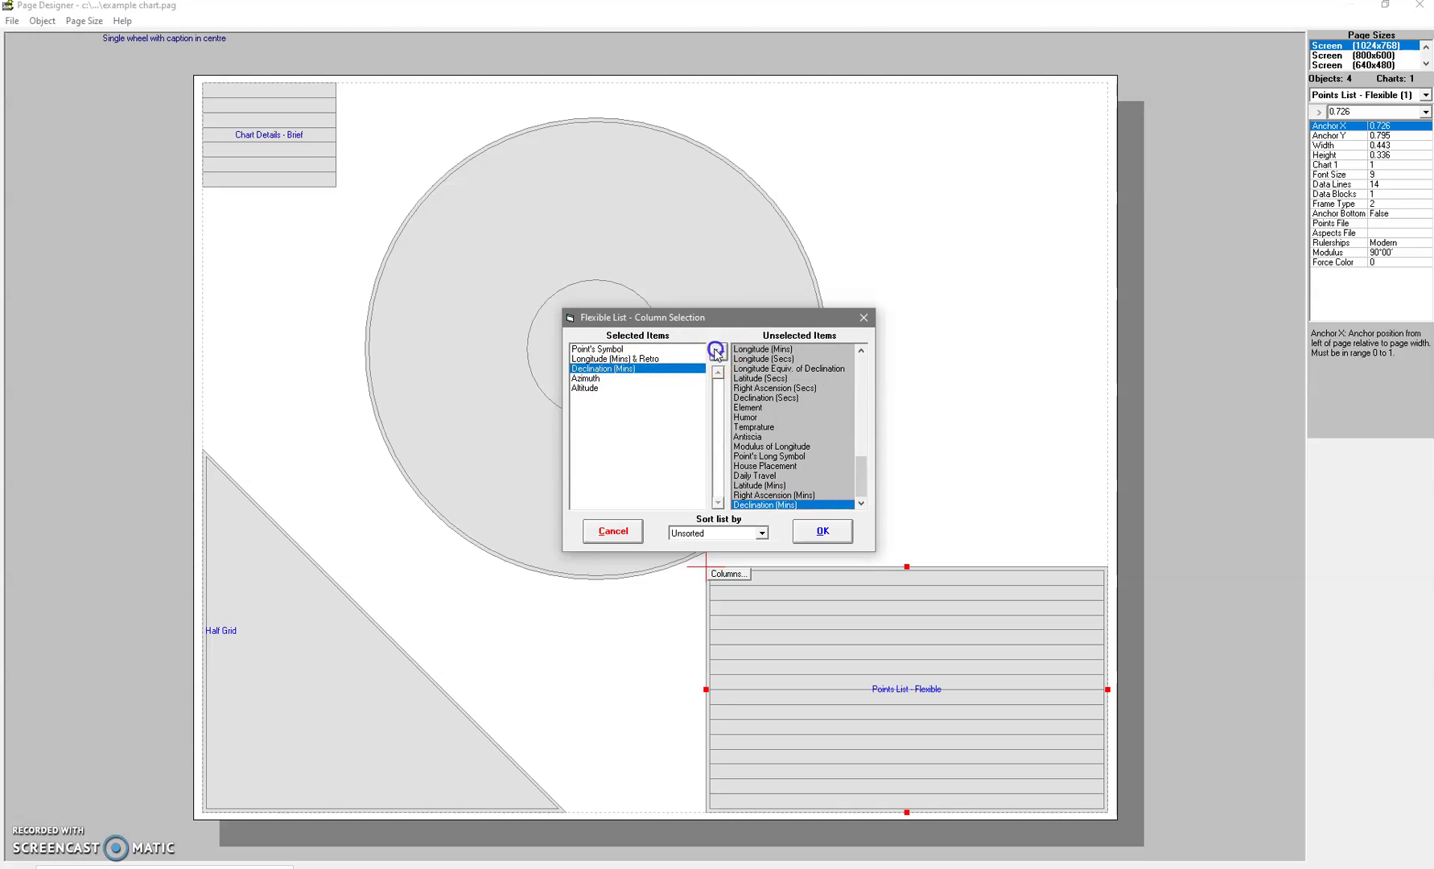
click(594, 368)
click(717, 351)
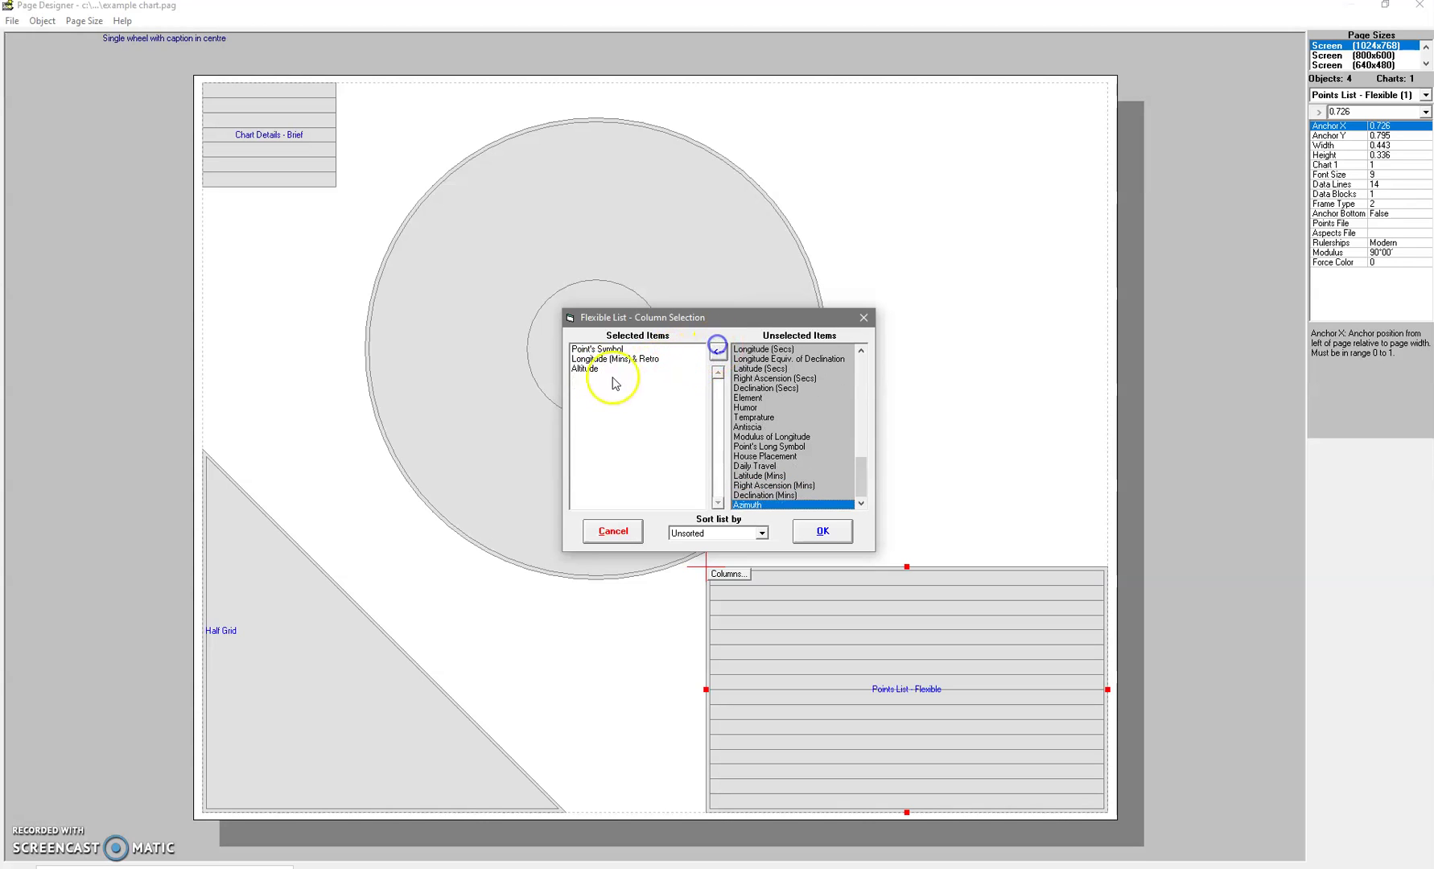
click(597, 369)
click(717, 352)
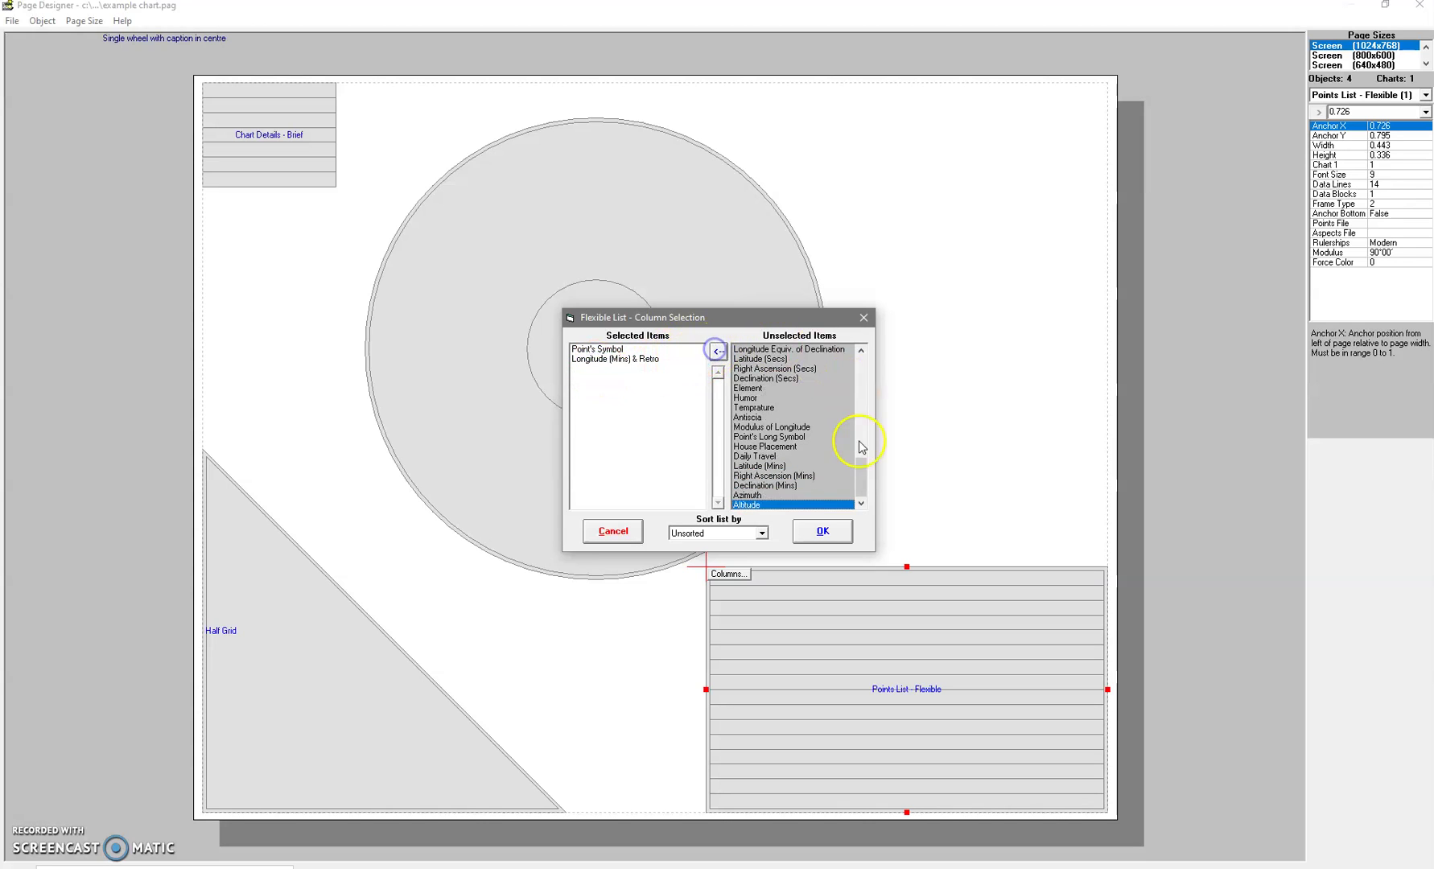
Add the Relative Speed, Distance to Next Station and Position of Next Station columns and accept the column selection
drag(862, 488, 861, 465)
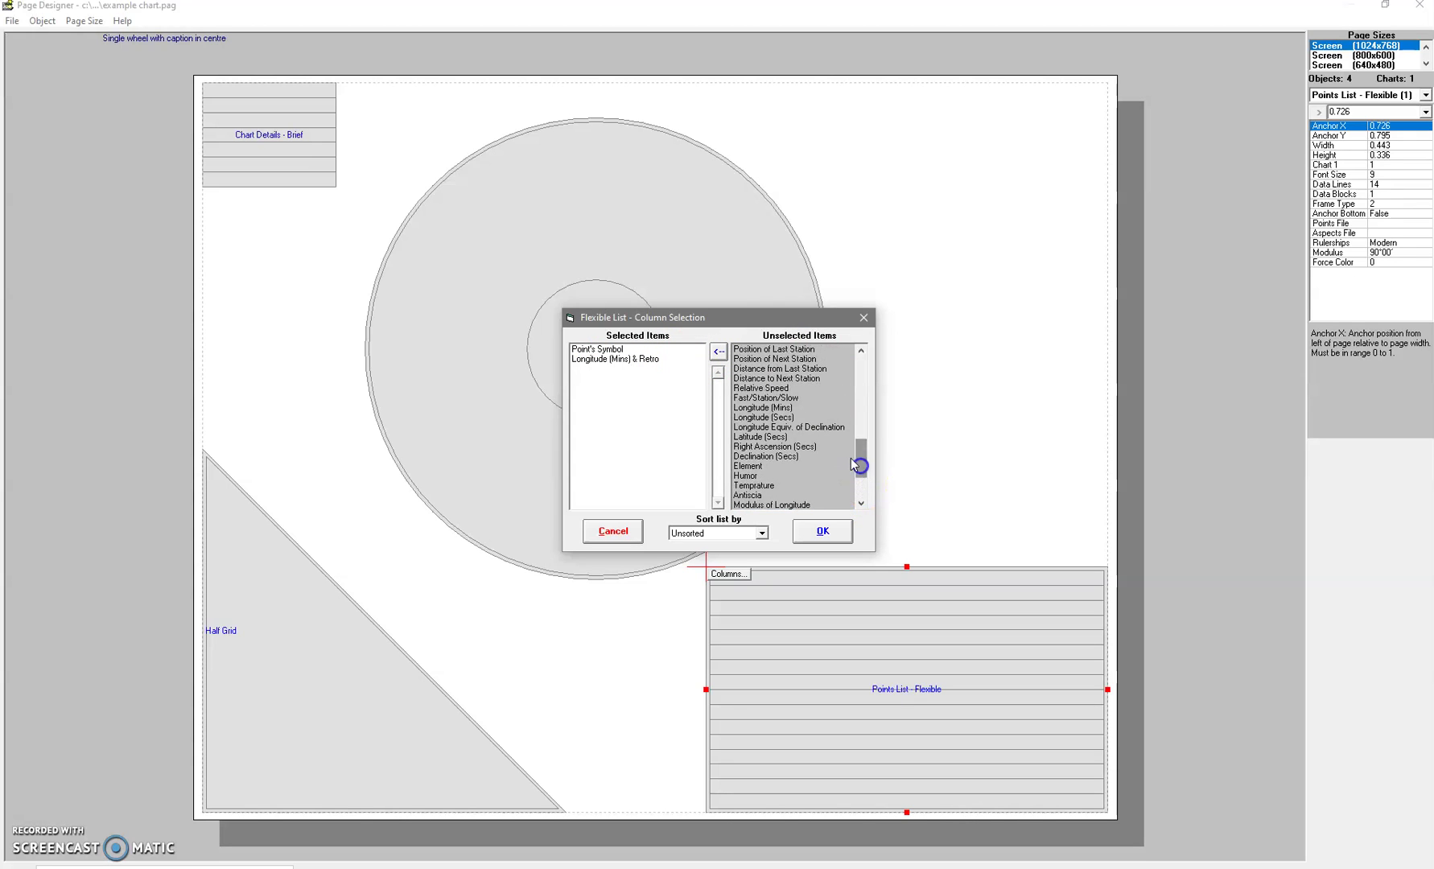
click(766, 389)
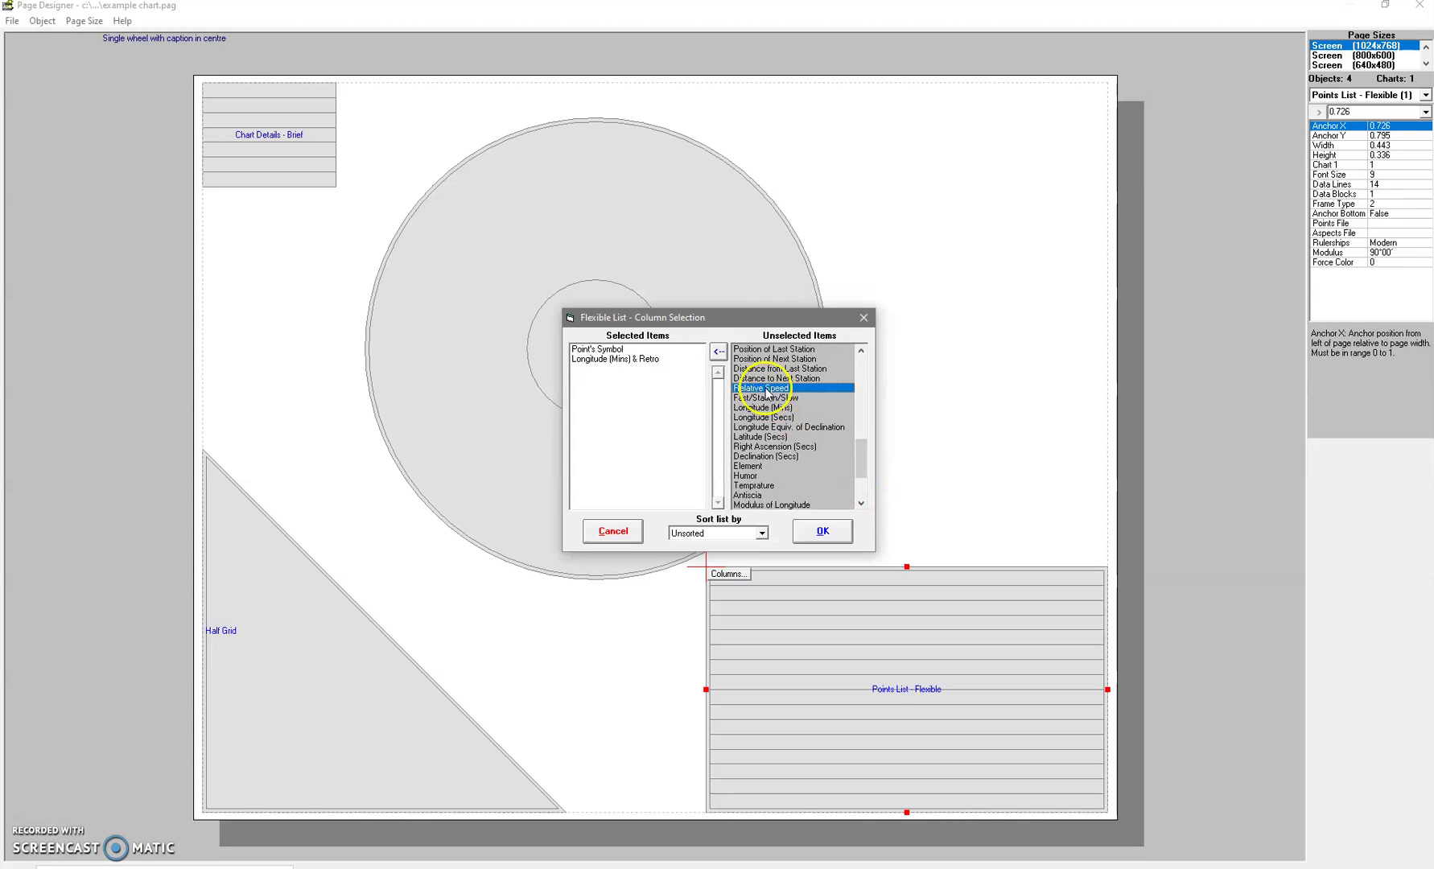
click(714, 353)
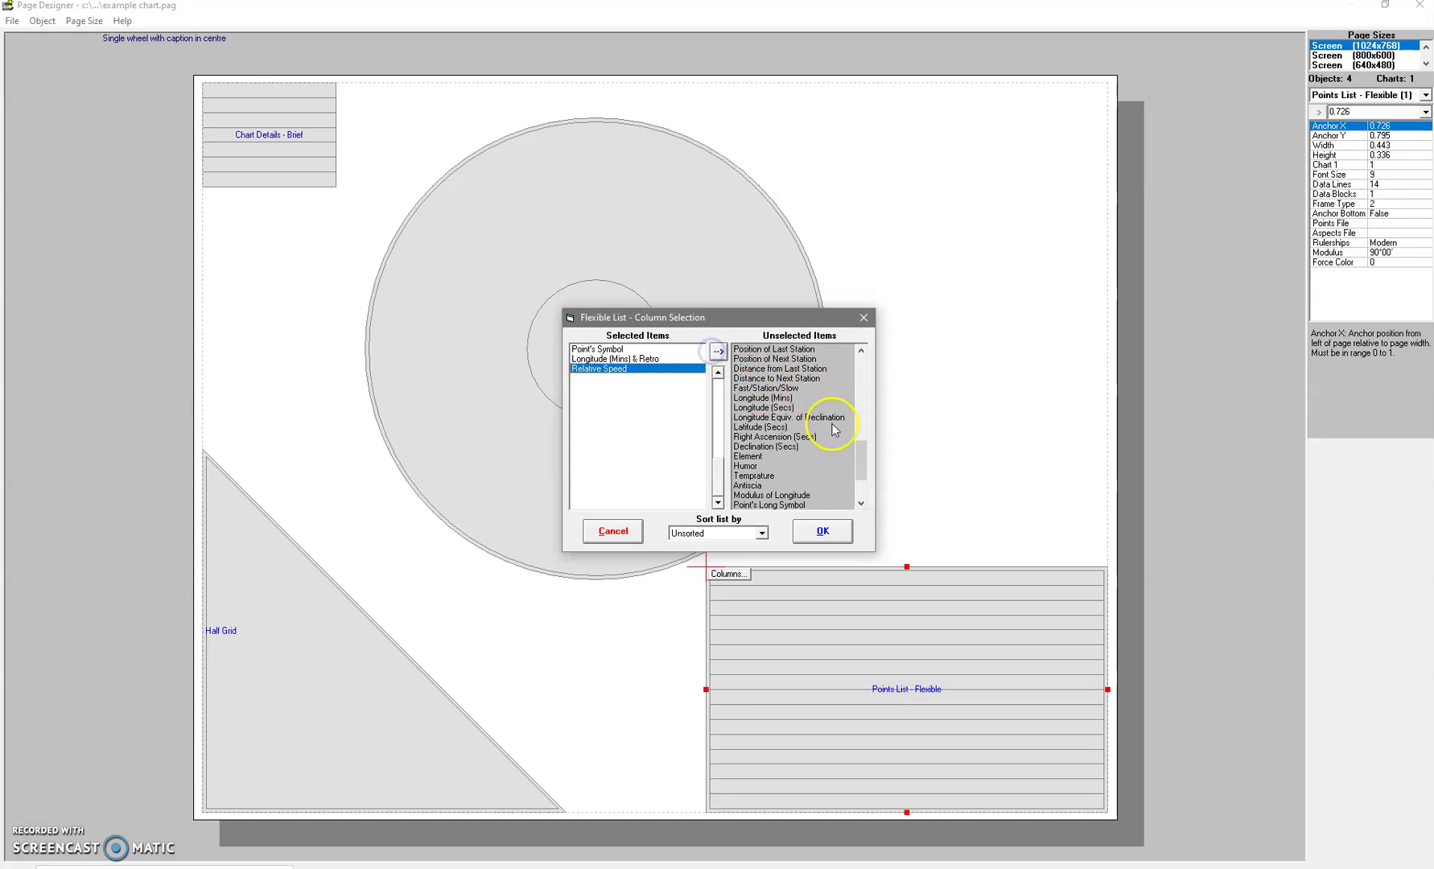
click(783, 378)
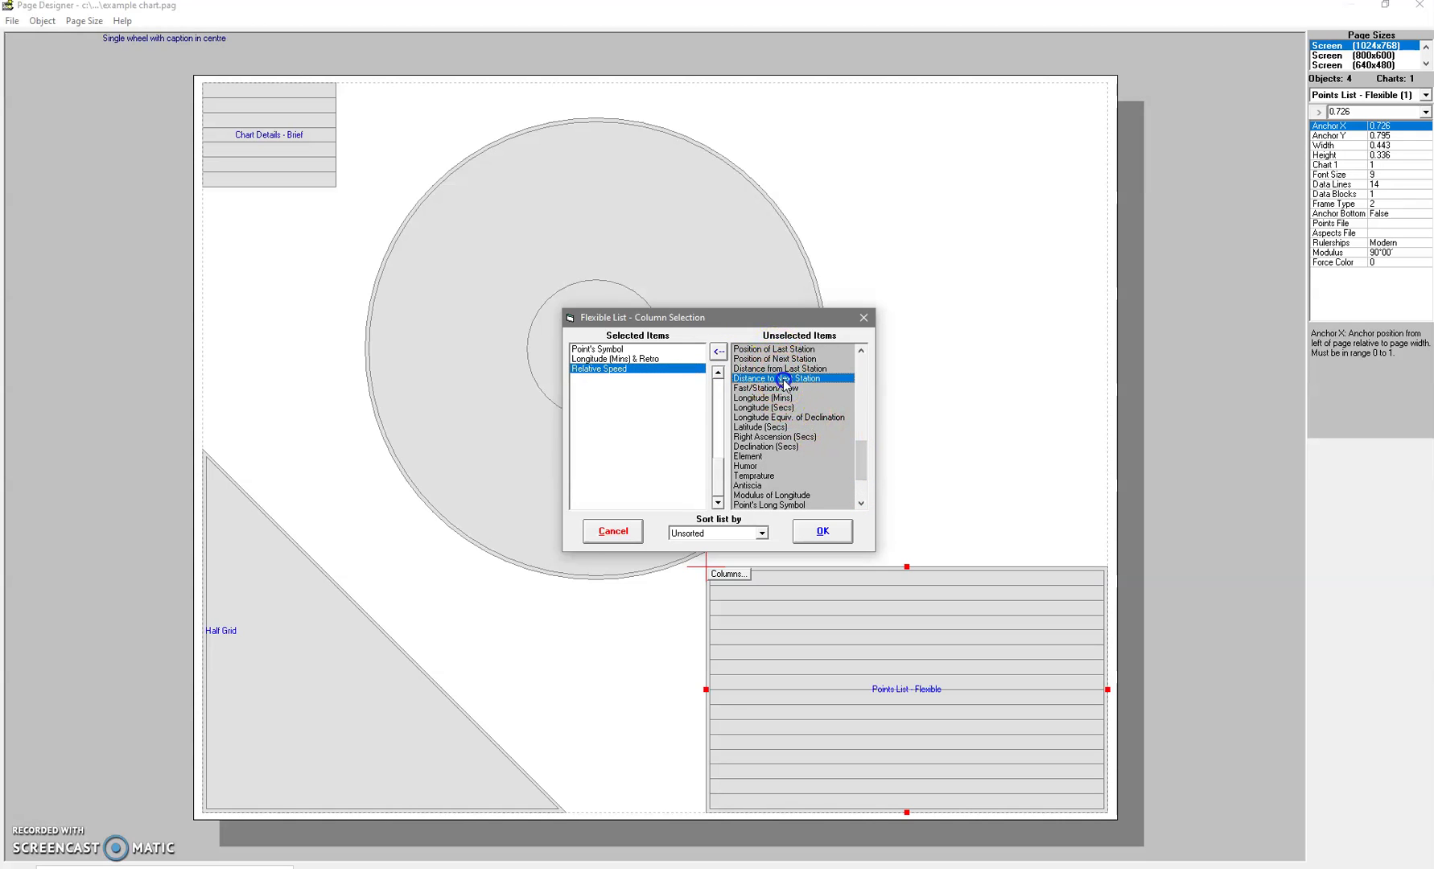
click(718, 353)
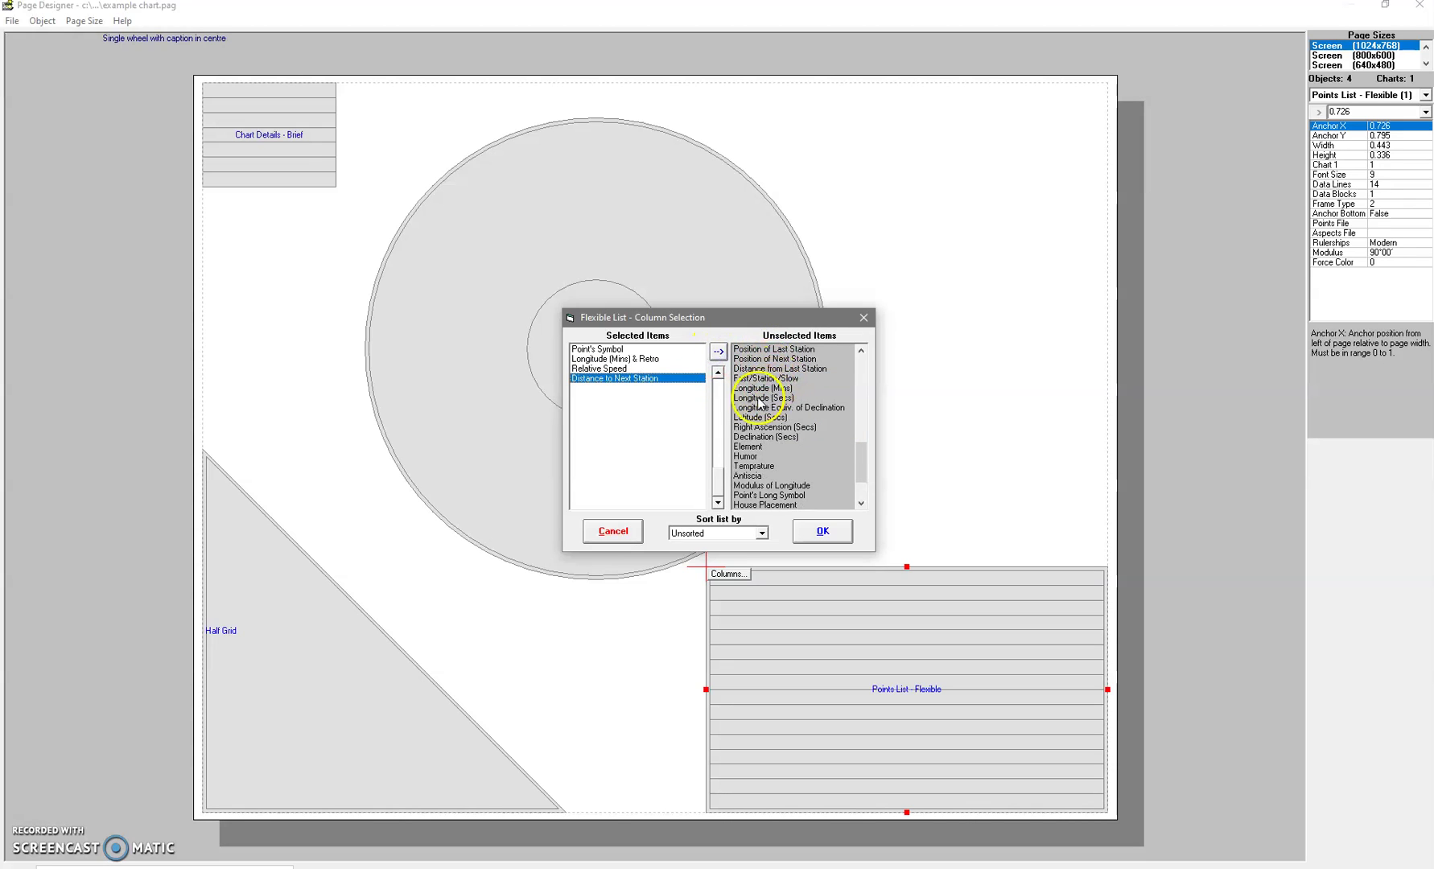
click(763, 359)
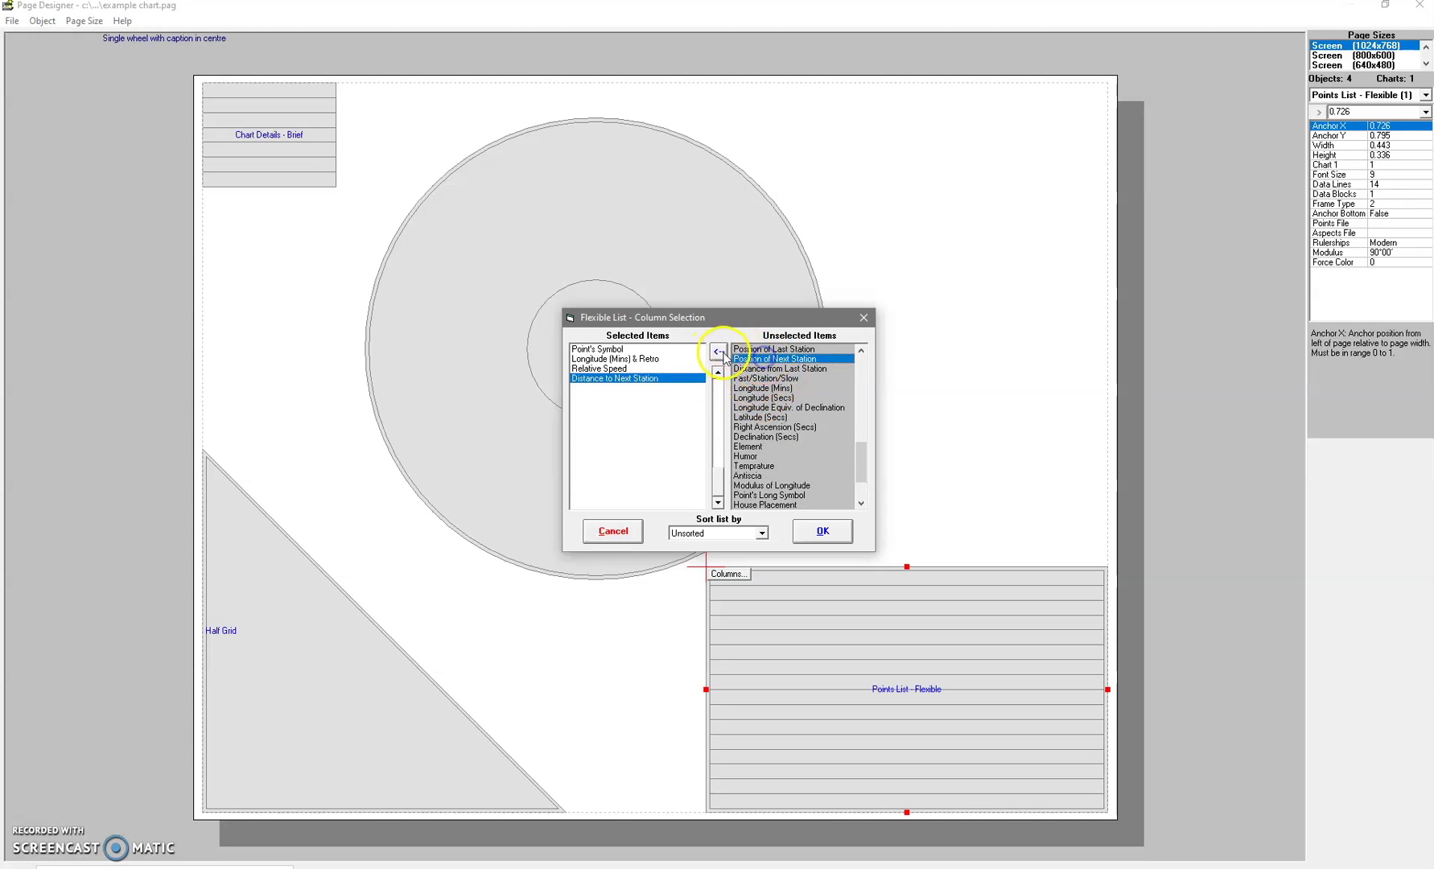
click(718, 353)
click(824, 533)
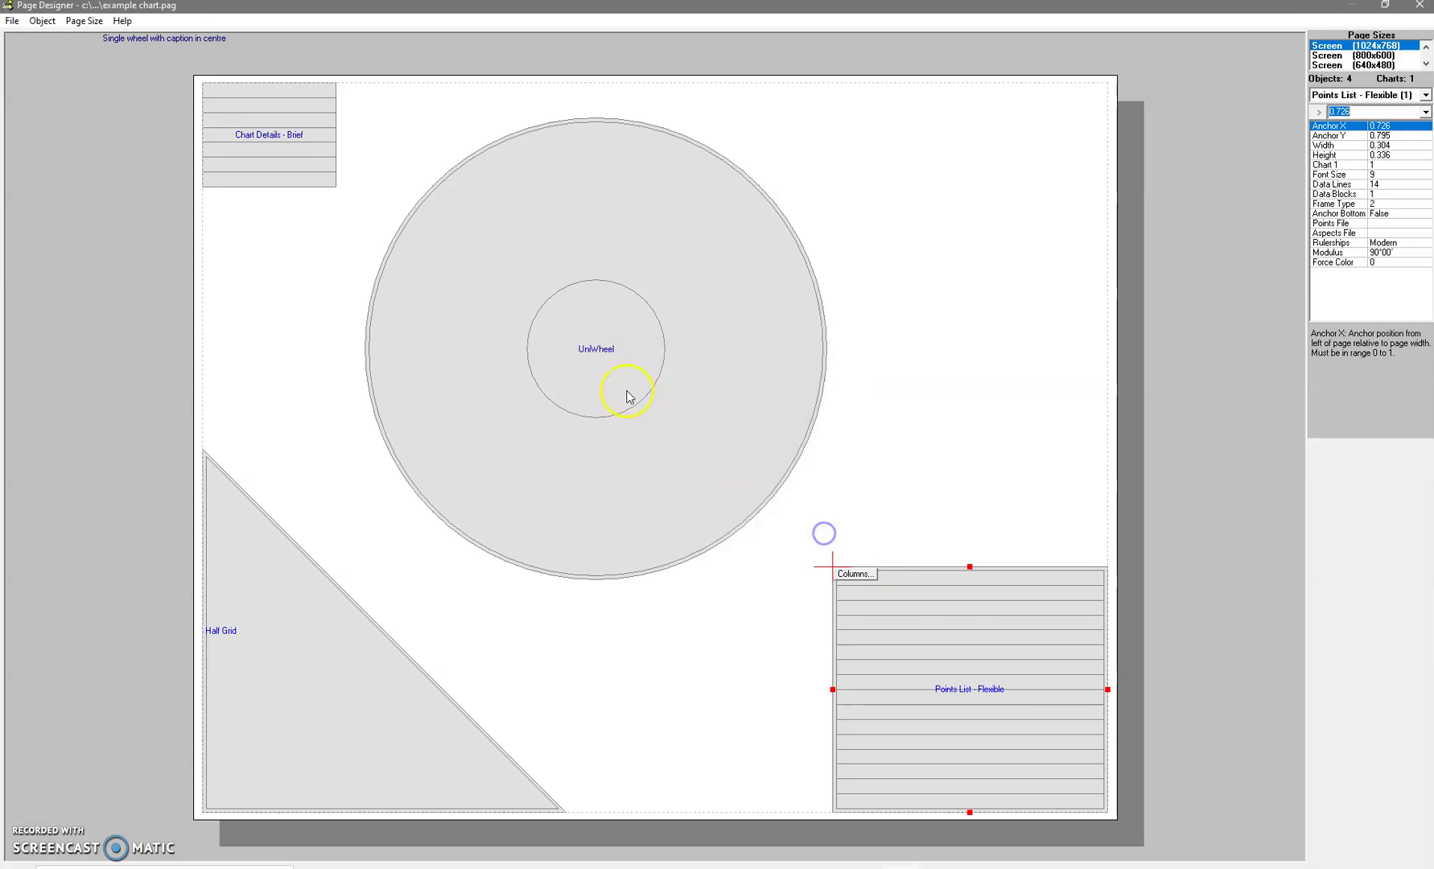
Save the example chart page, leave the page designer and display the female chart with the edited page
click(12, 21)
click(45, 83)
click(1423, 7)
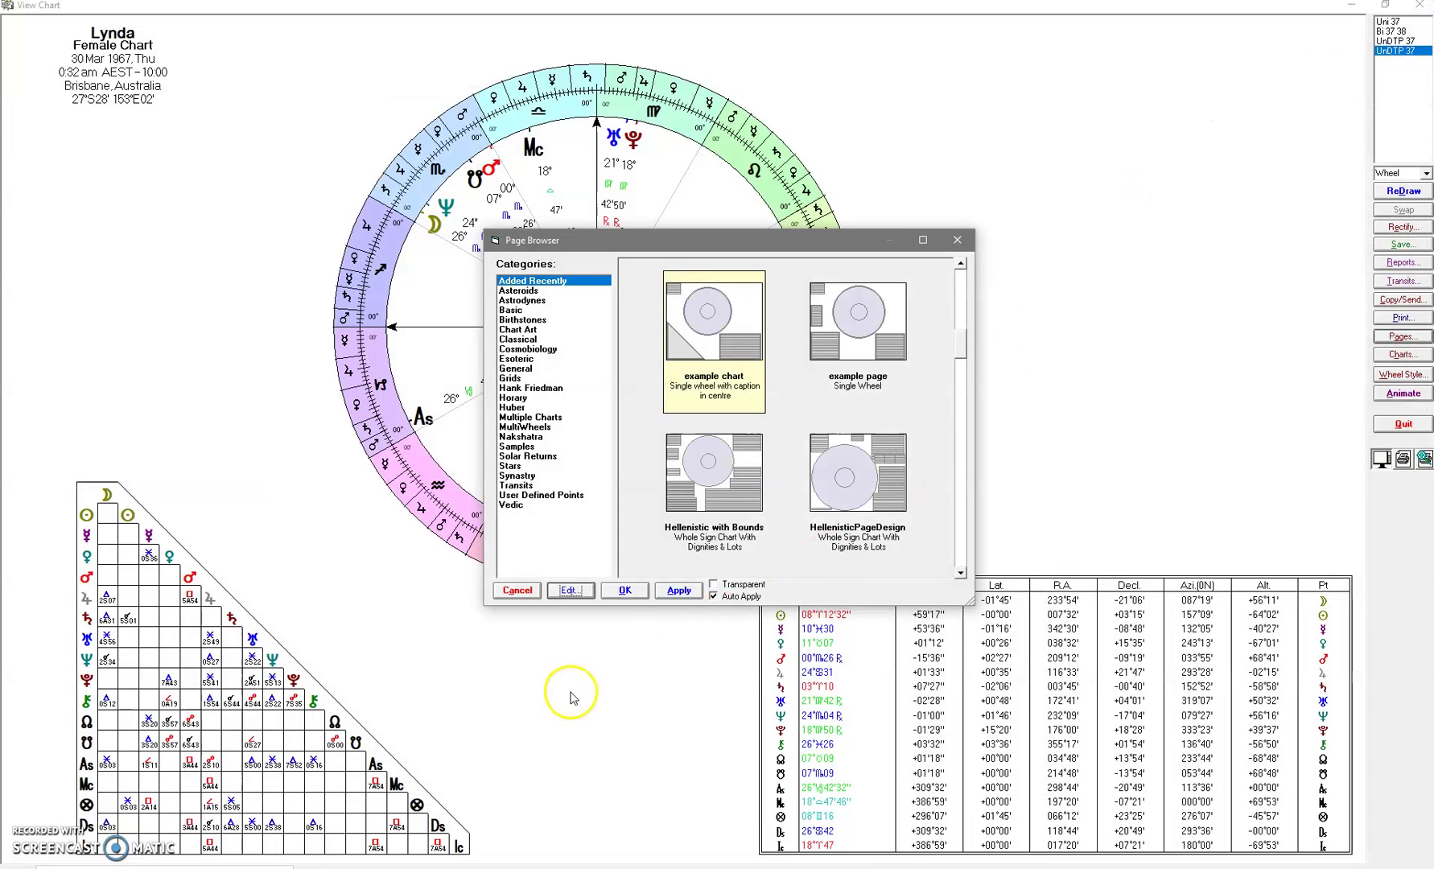
click(624, 588)
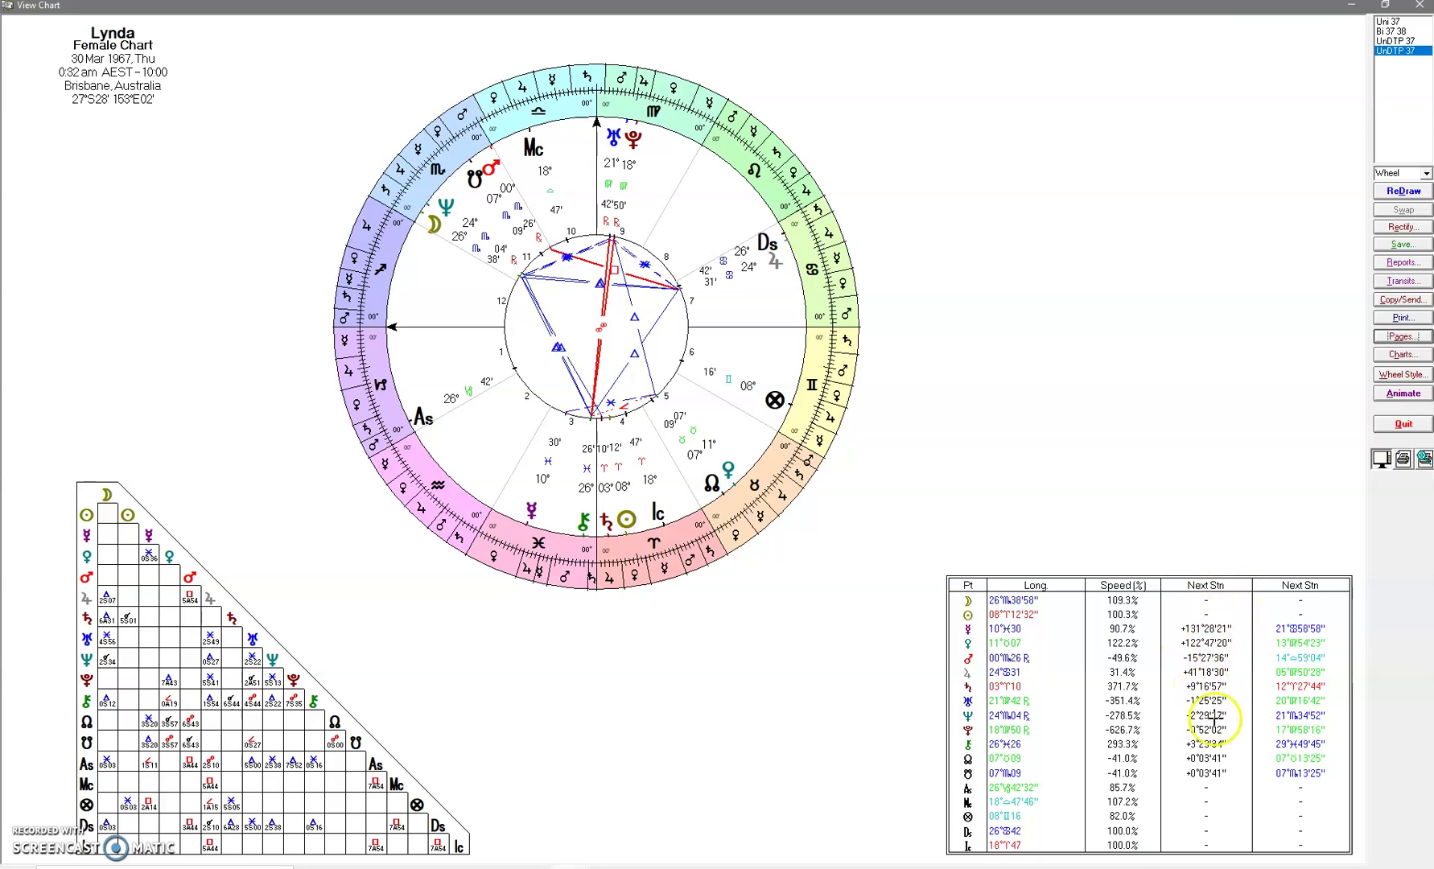
click(1217, 774)
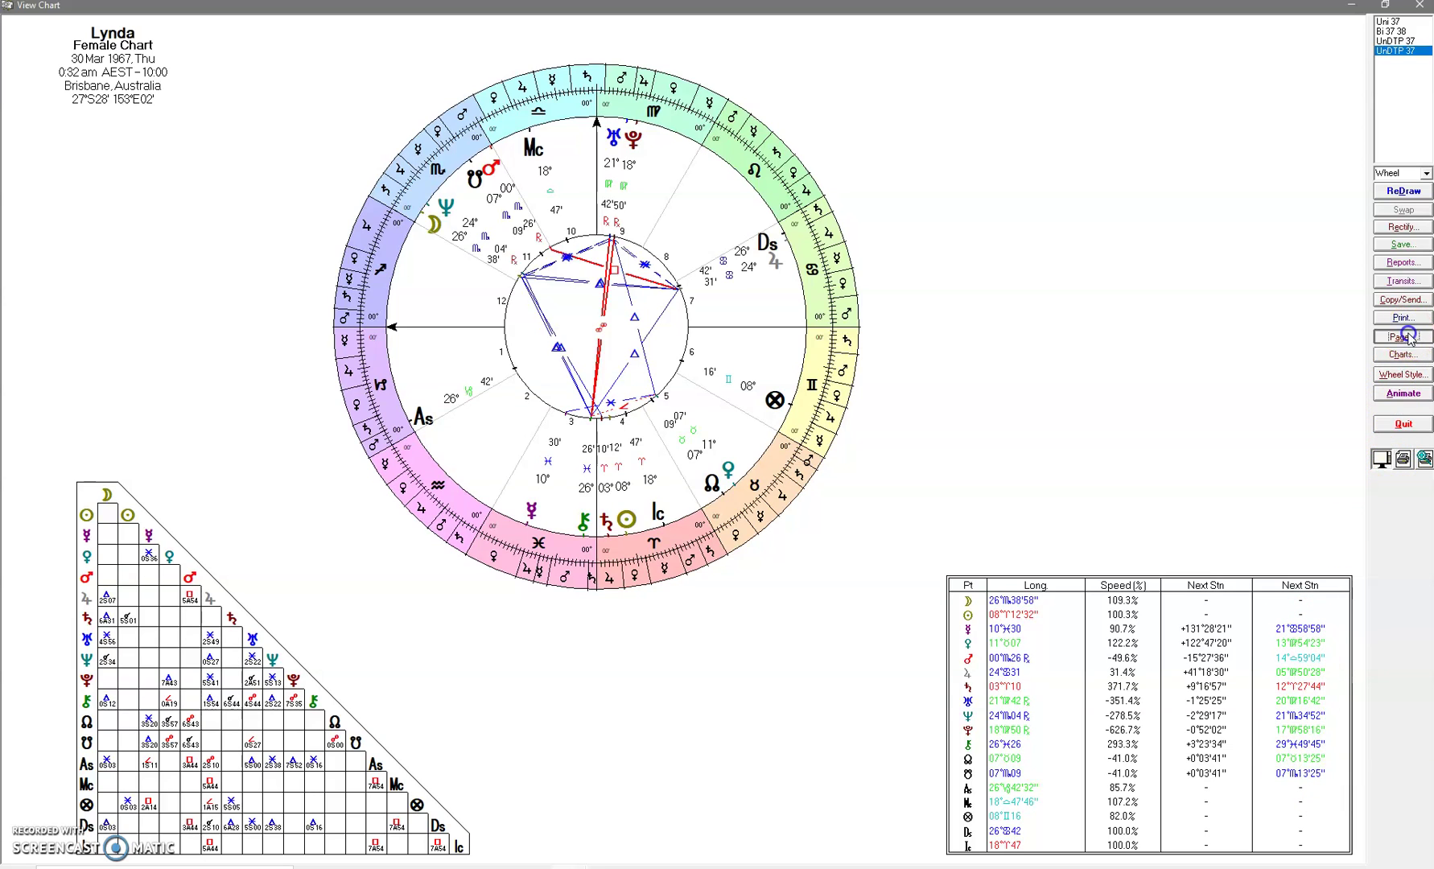
Reopen the example chart page for editing and bring up the column selection of its flexible points list
click(1405, 336)
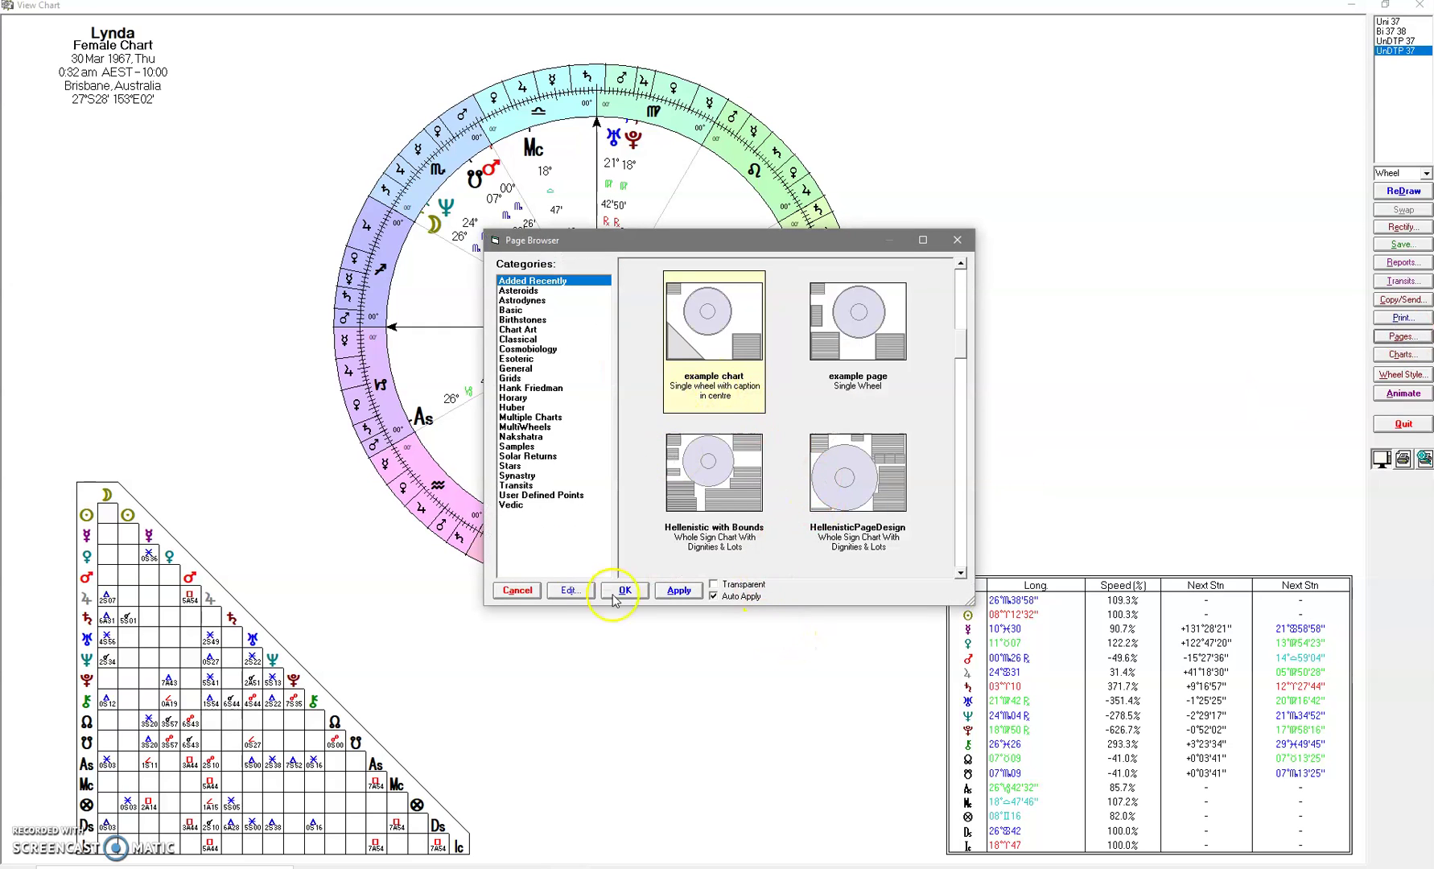
click(568, 590)
click(942, 627)
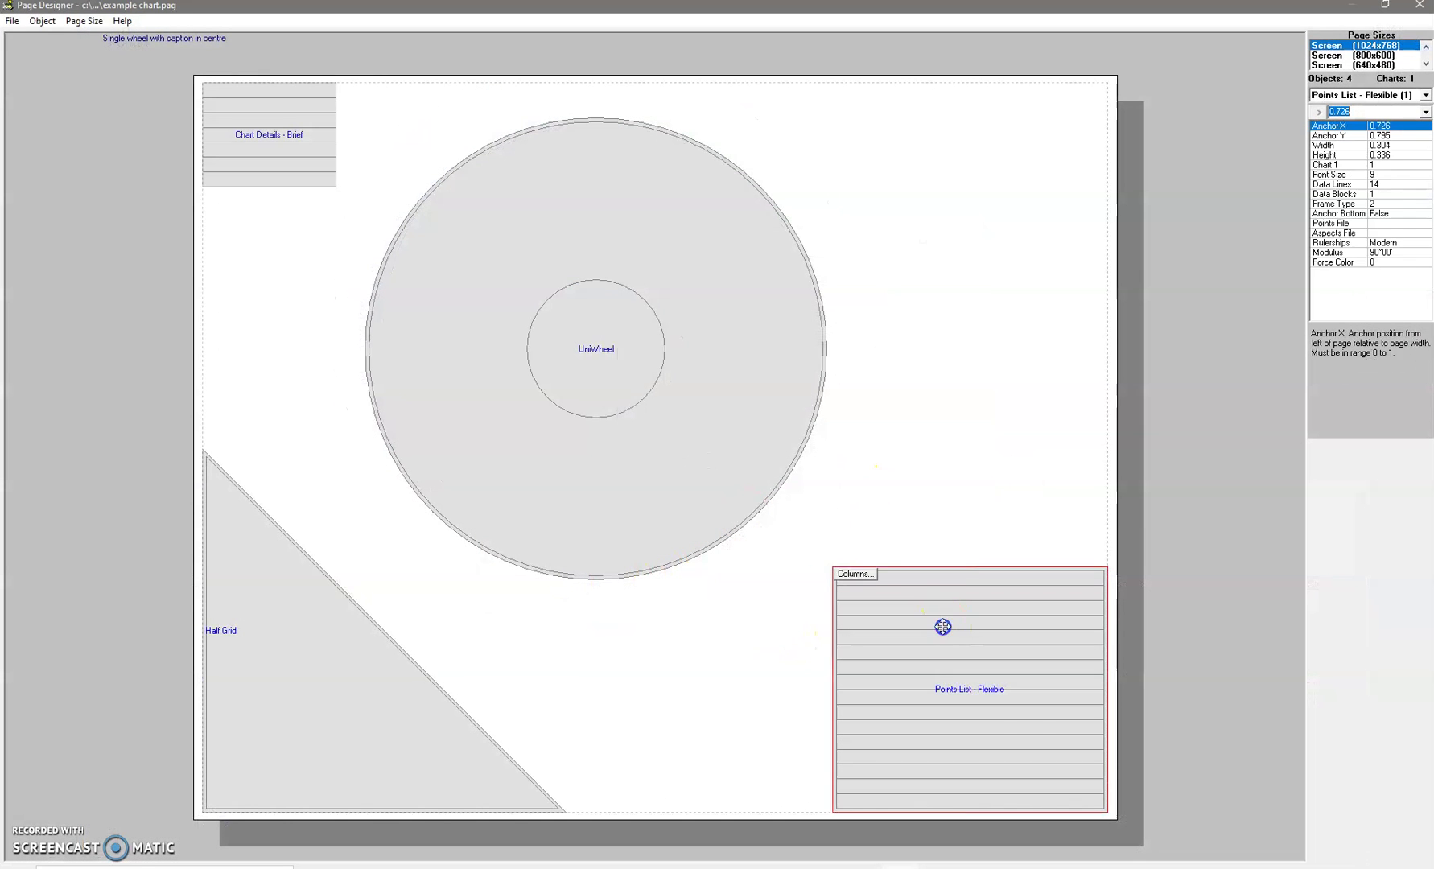
right_click(942, 627)
click(994, 652)
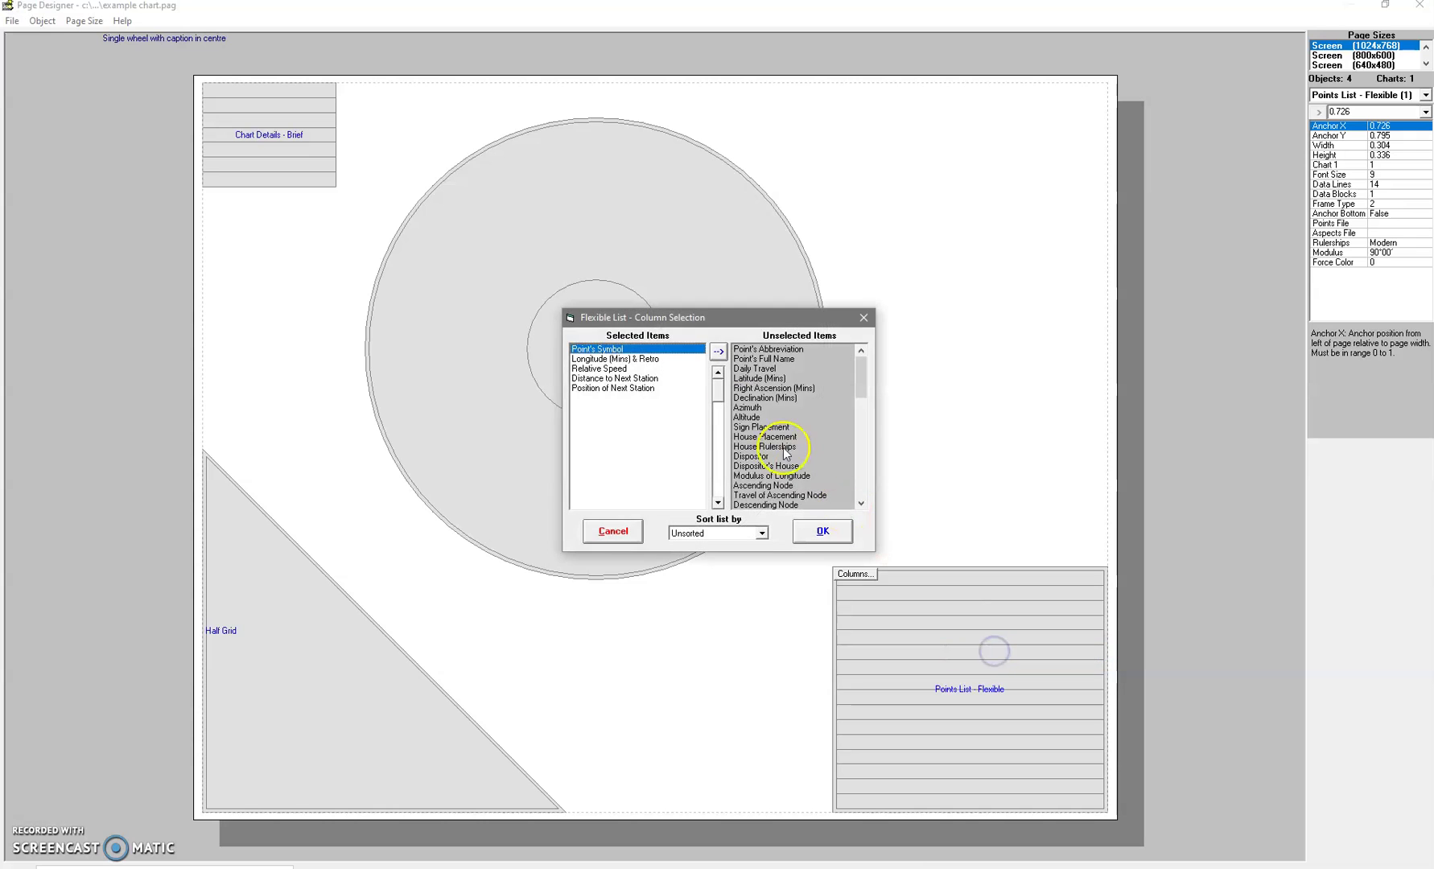
Replace the Distance to Next Station column with Time To Next Station in the flexible points list
click(598, 379)
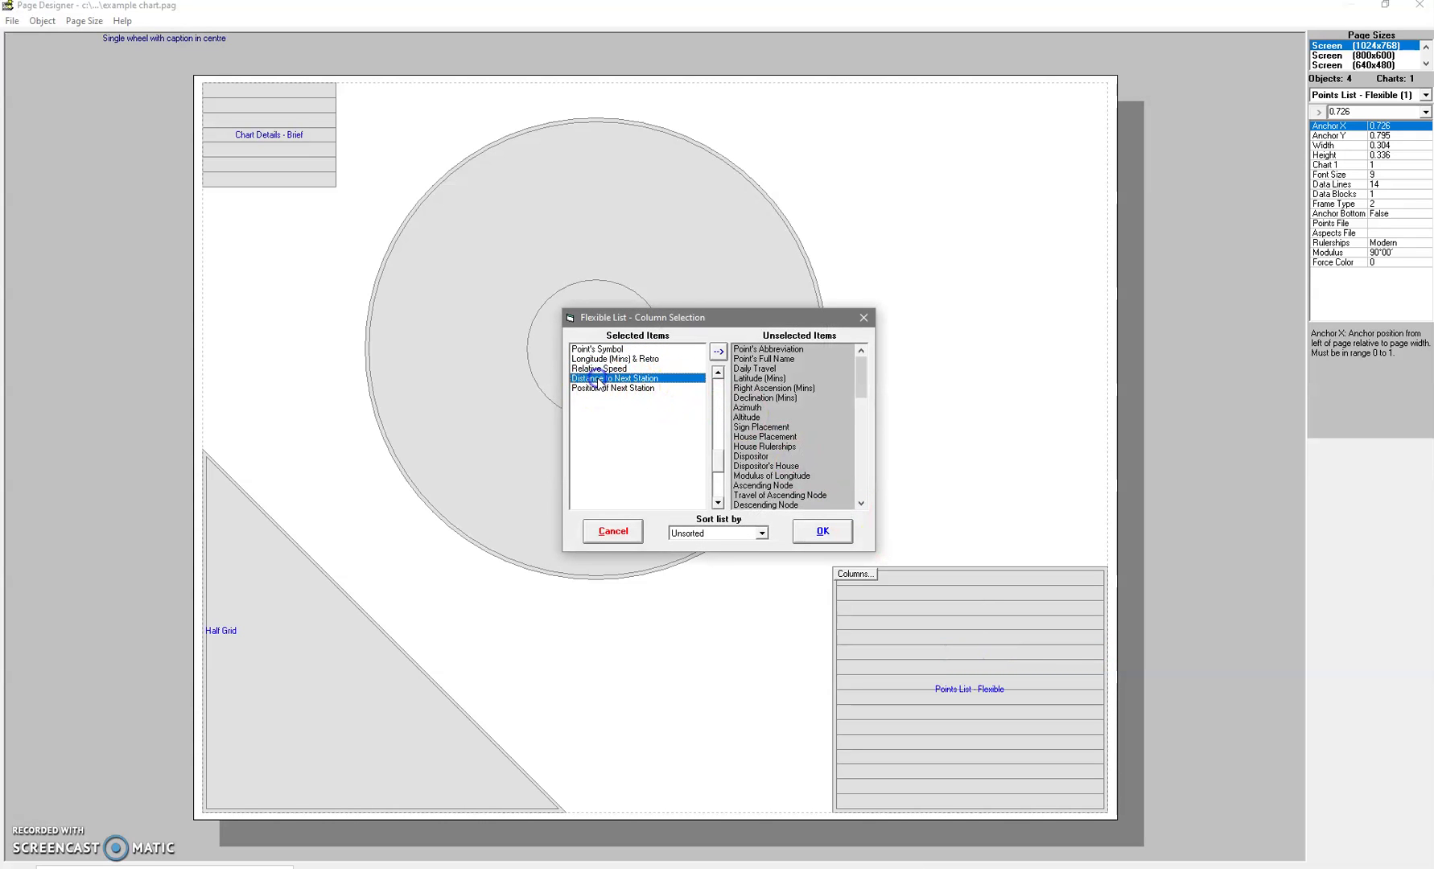
click(717, 353)
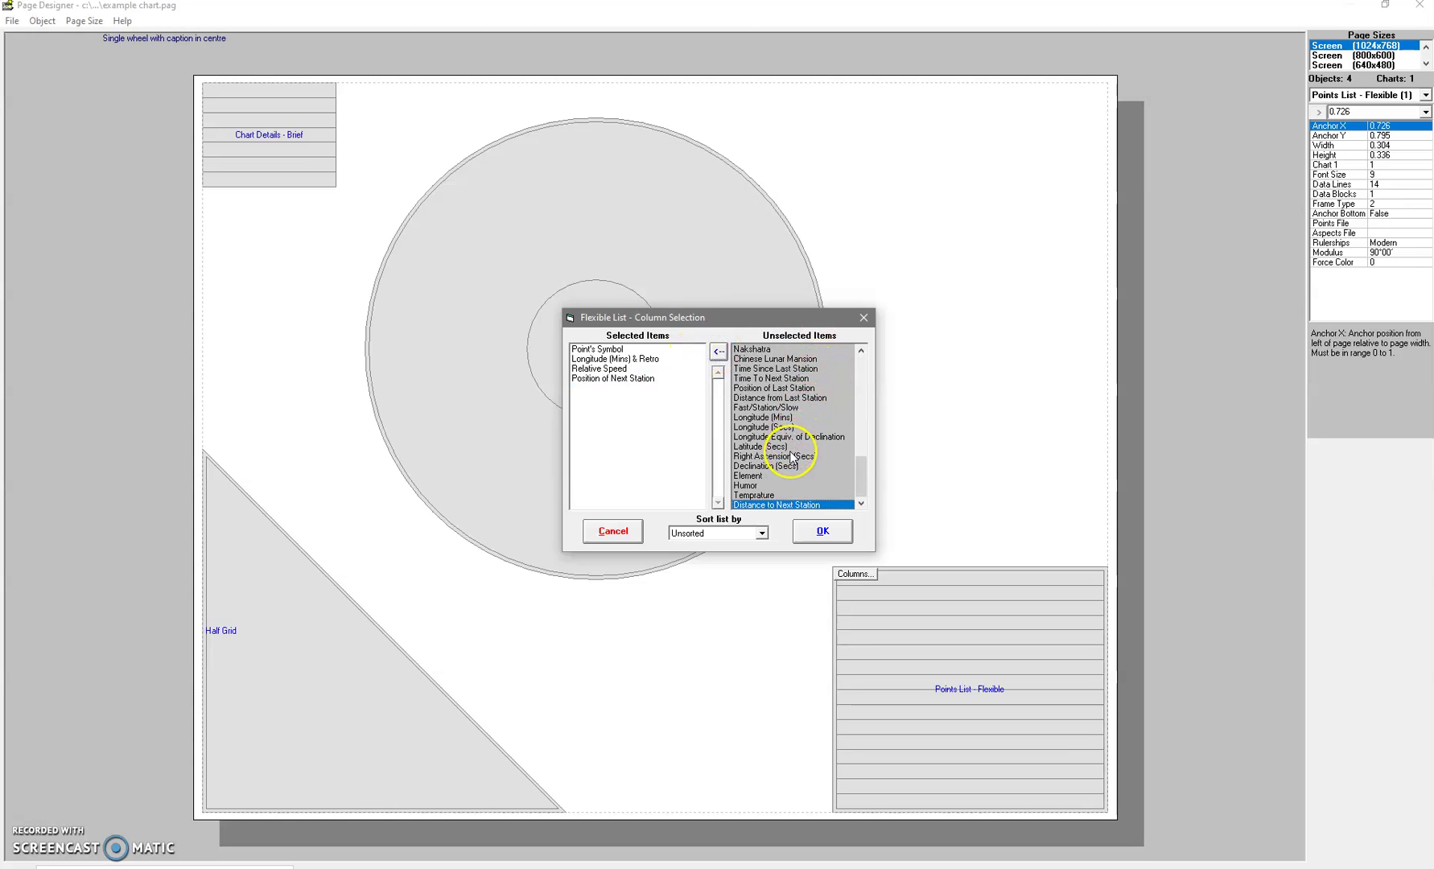
click(775, 380)
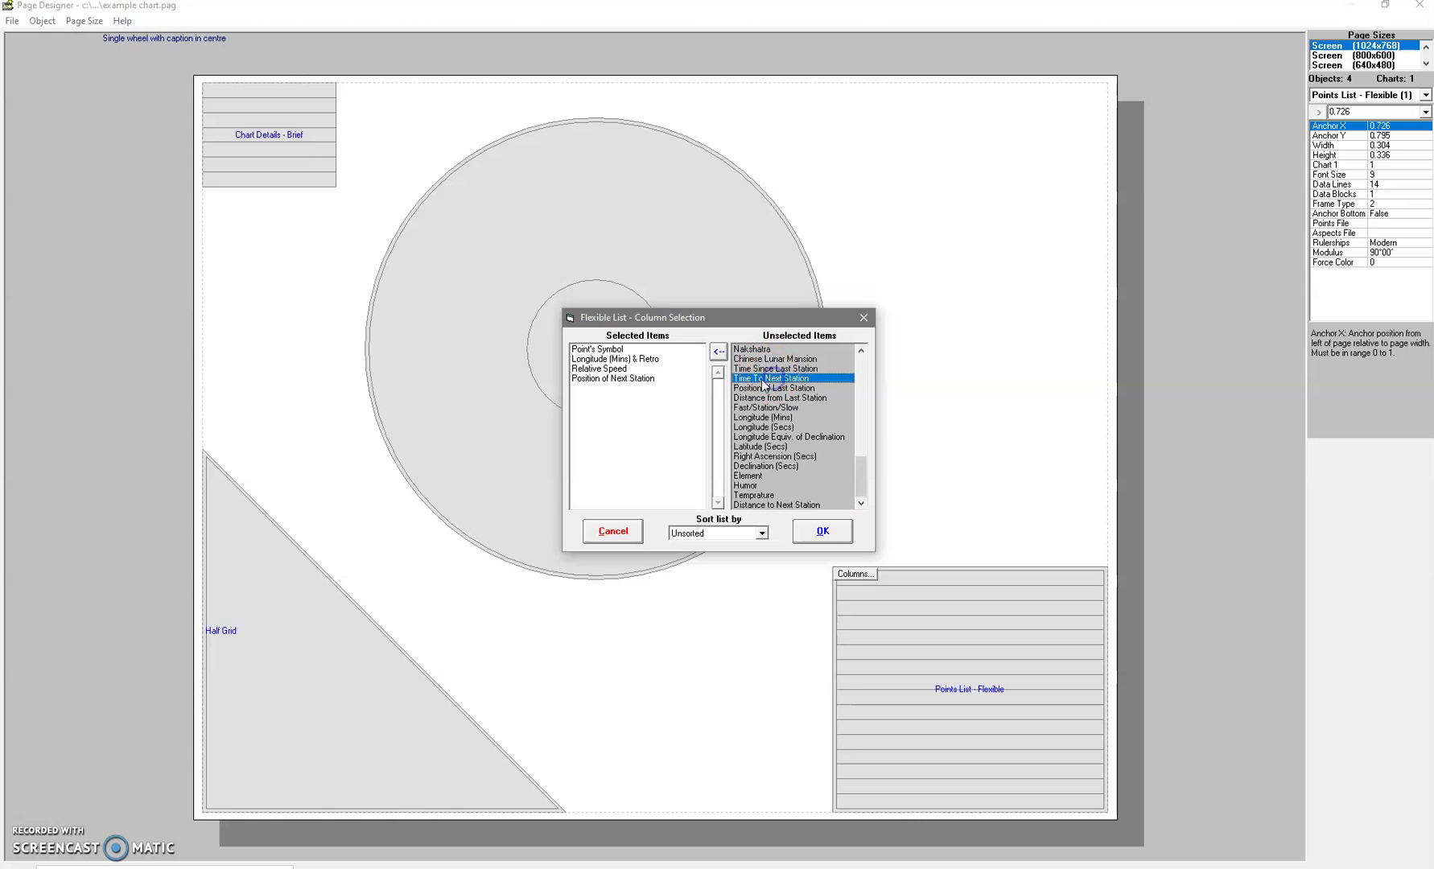
click(717, 352)
Move the Time To Next Station column above Position of Next Station and accept the column selection
click(594, 390)
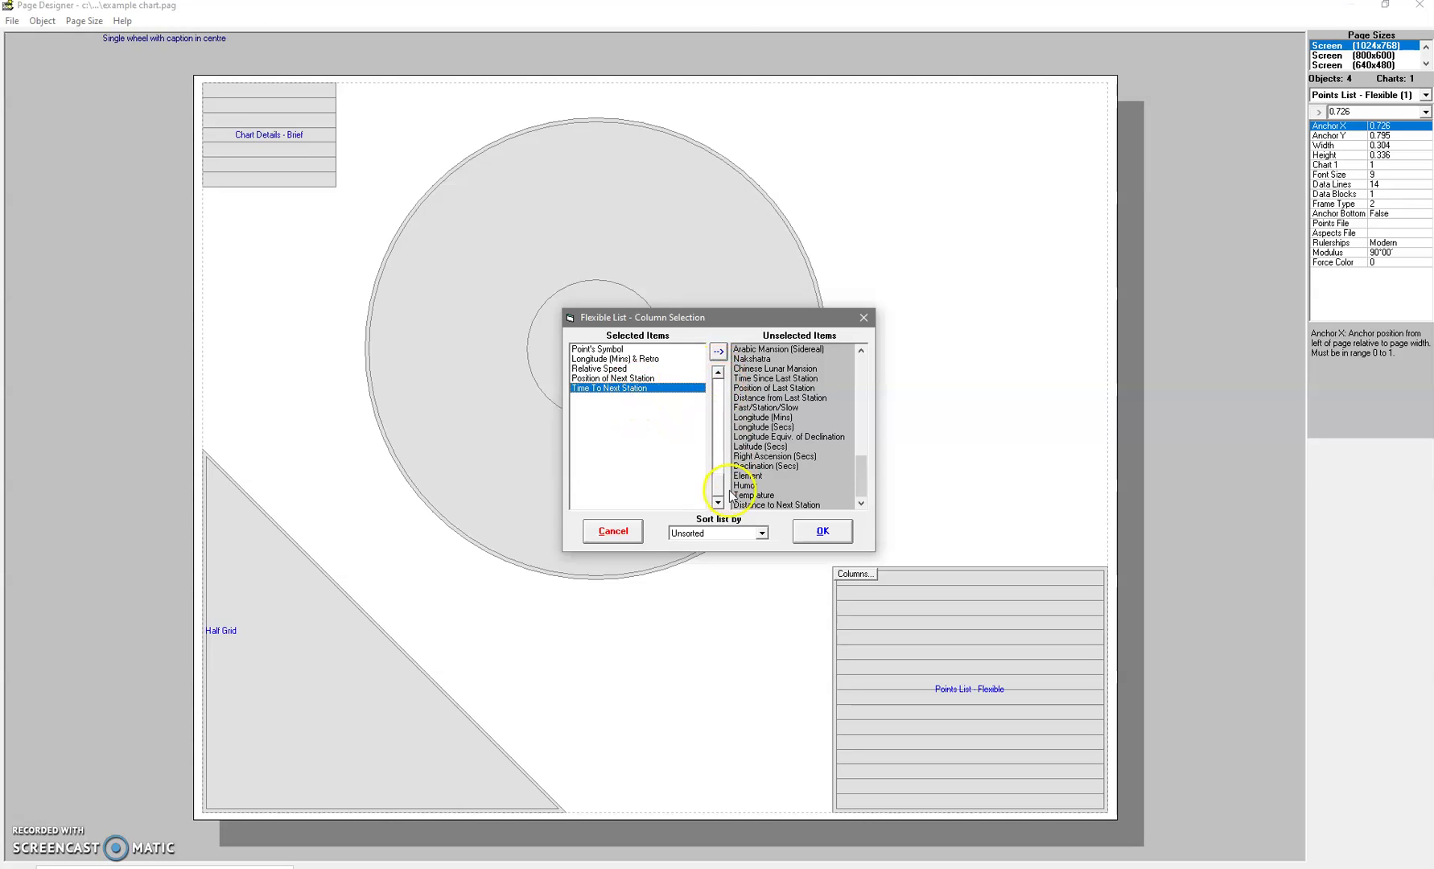
click(718, 373)
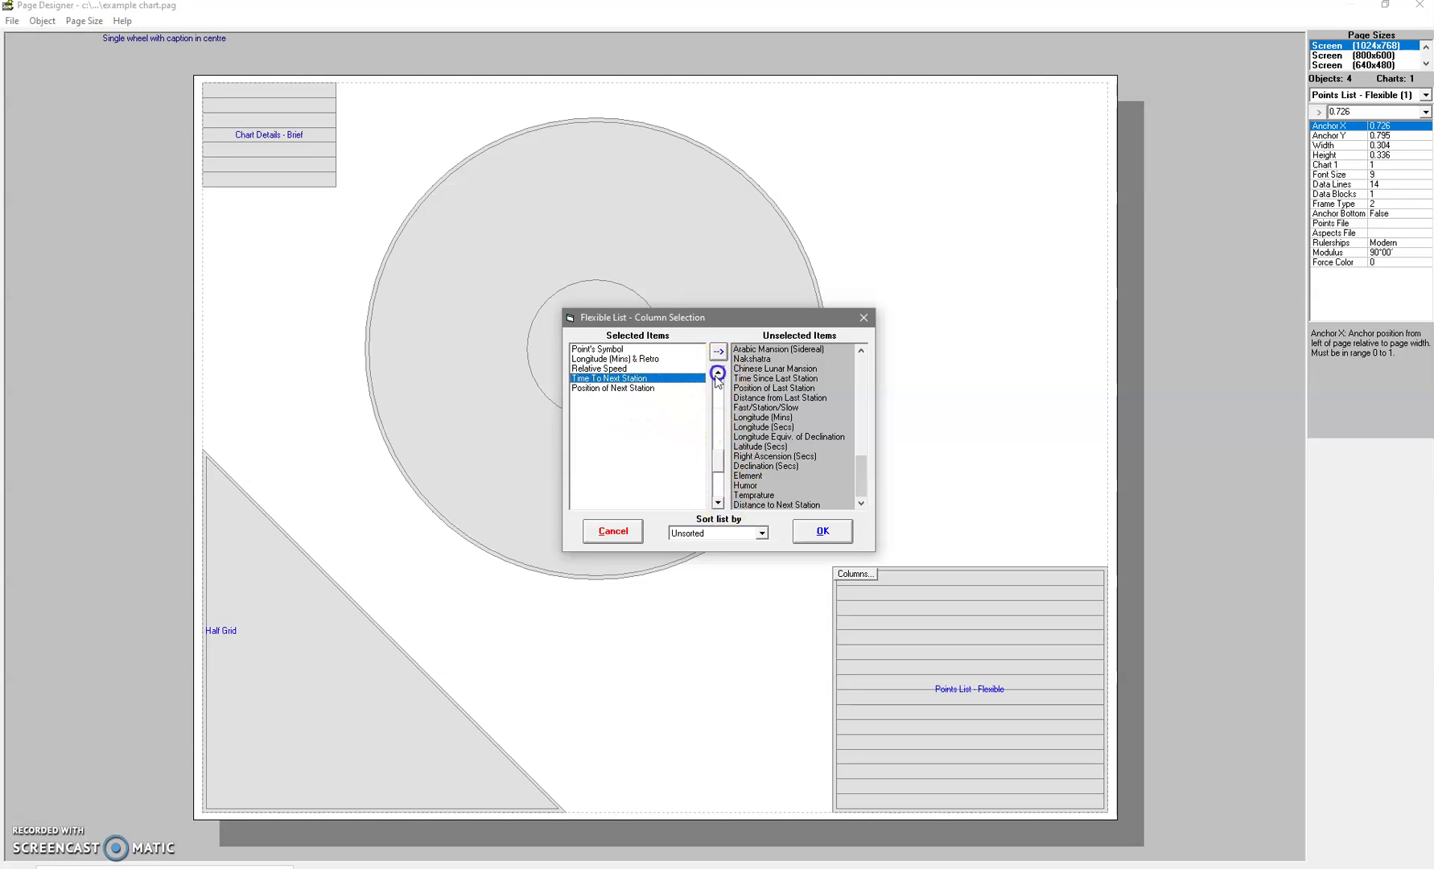
click(719, 505)
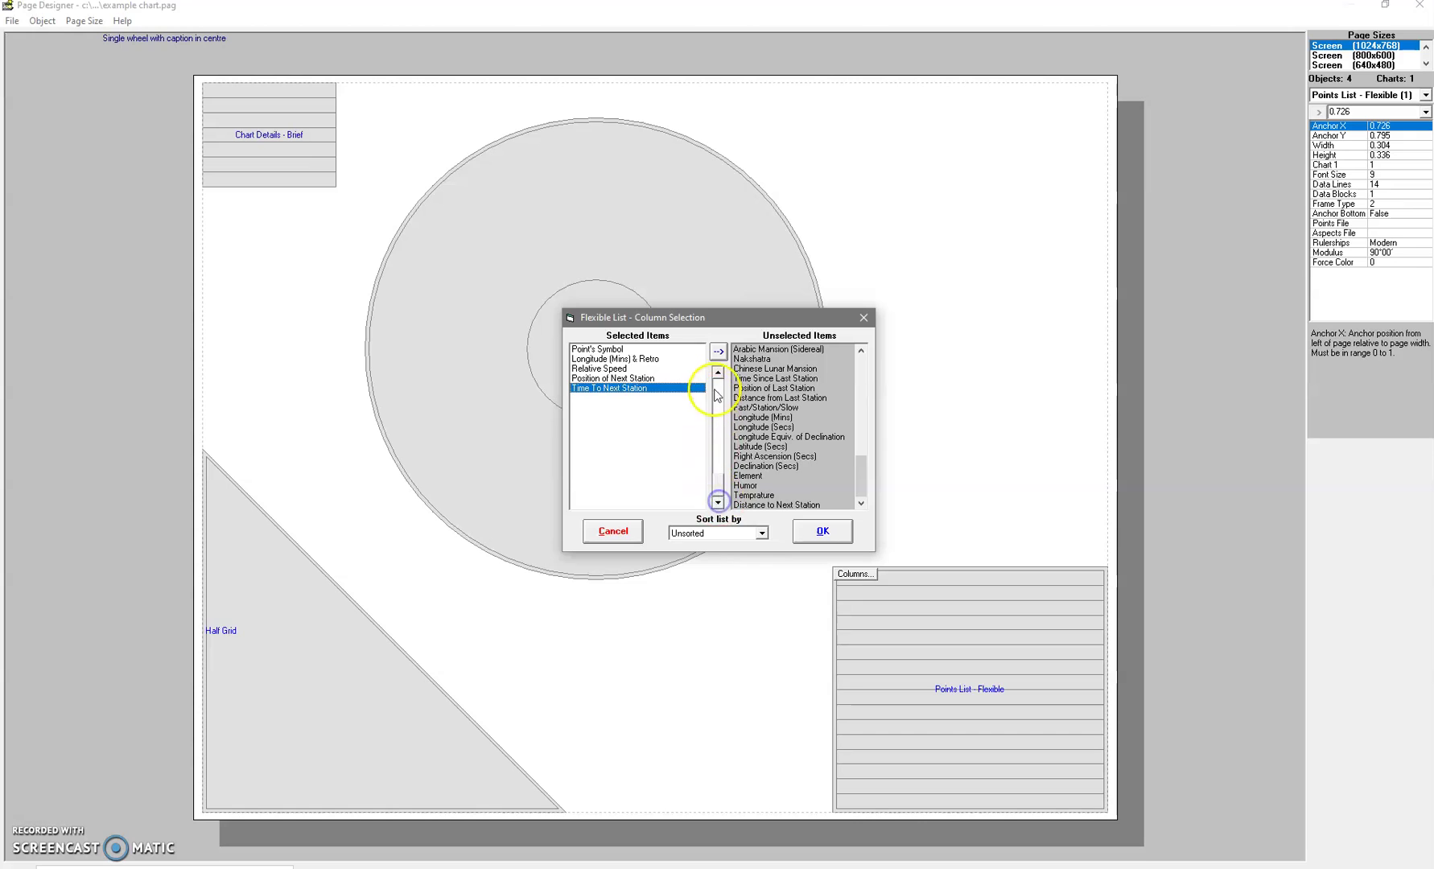
click(717, 372)
click(823, 532)
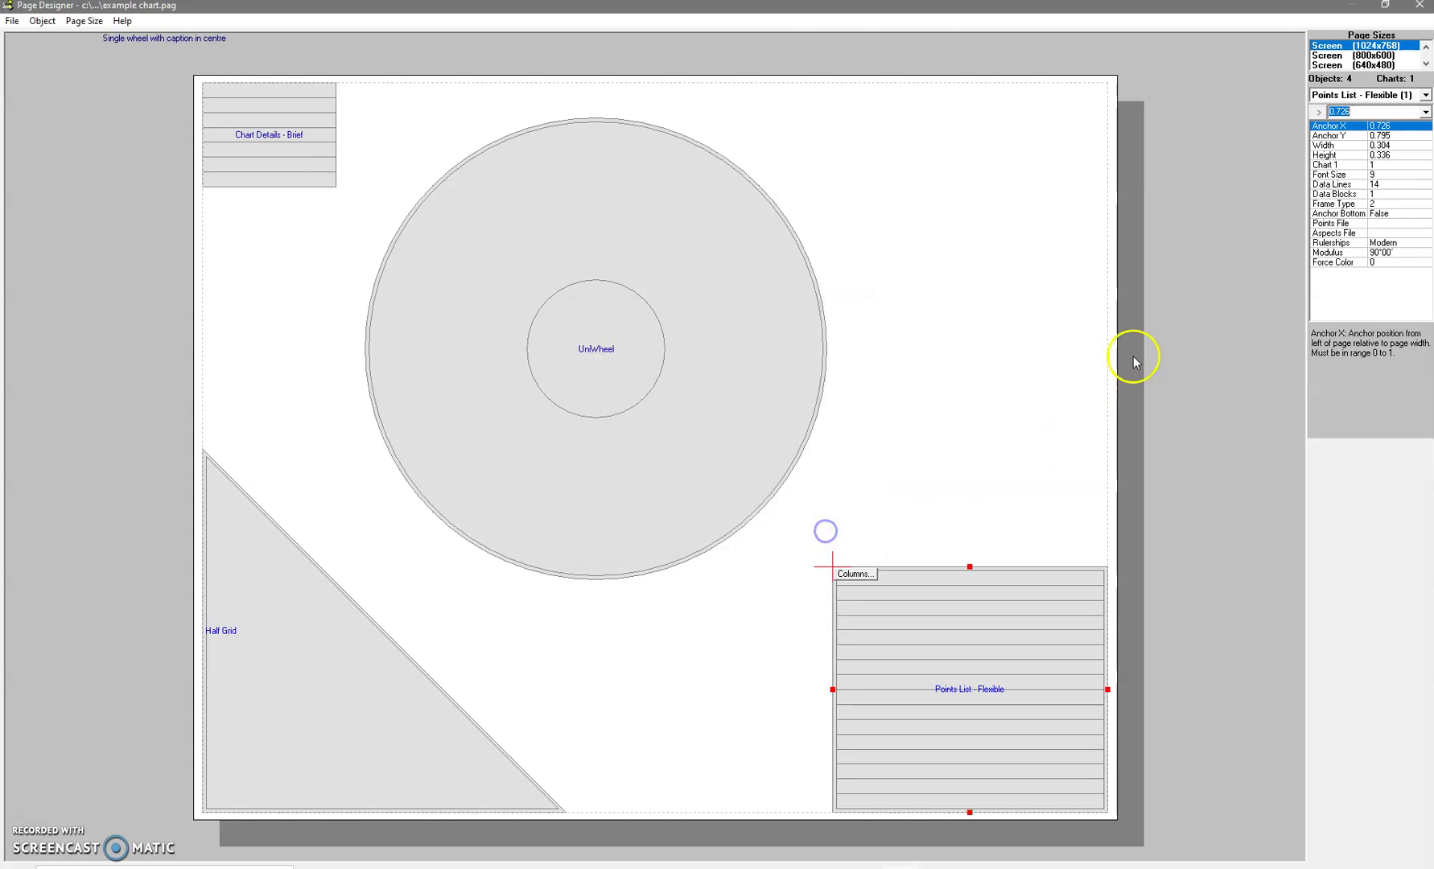
Save the page with its new station column, close the page designer and apply the page to the chart
click(11, 23)
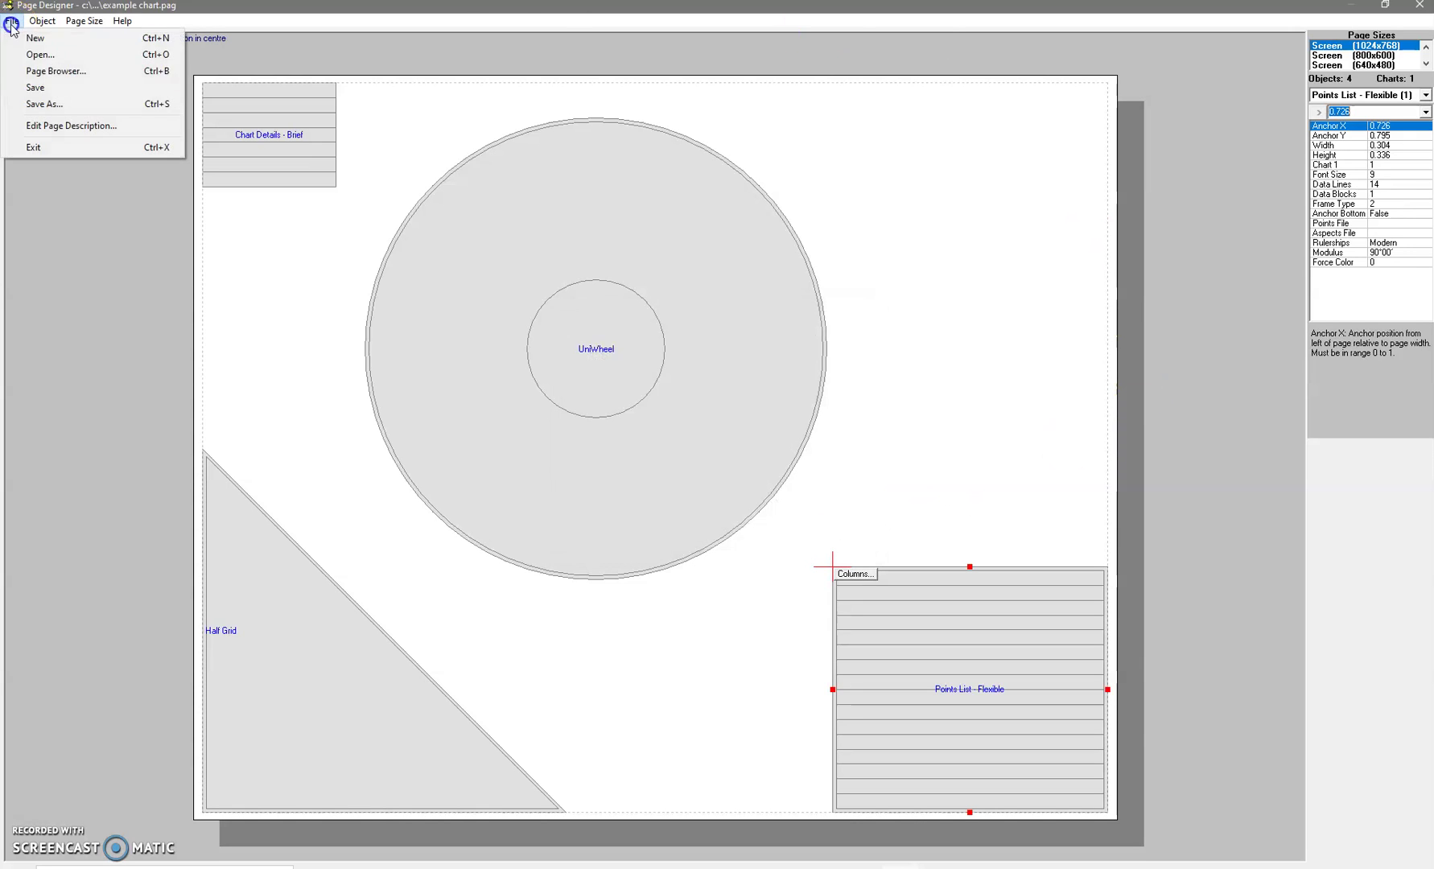
click(34, 84)
click(1420, 5)
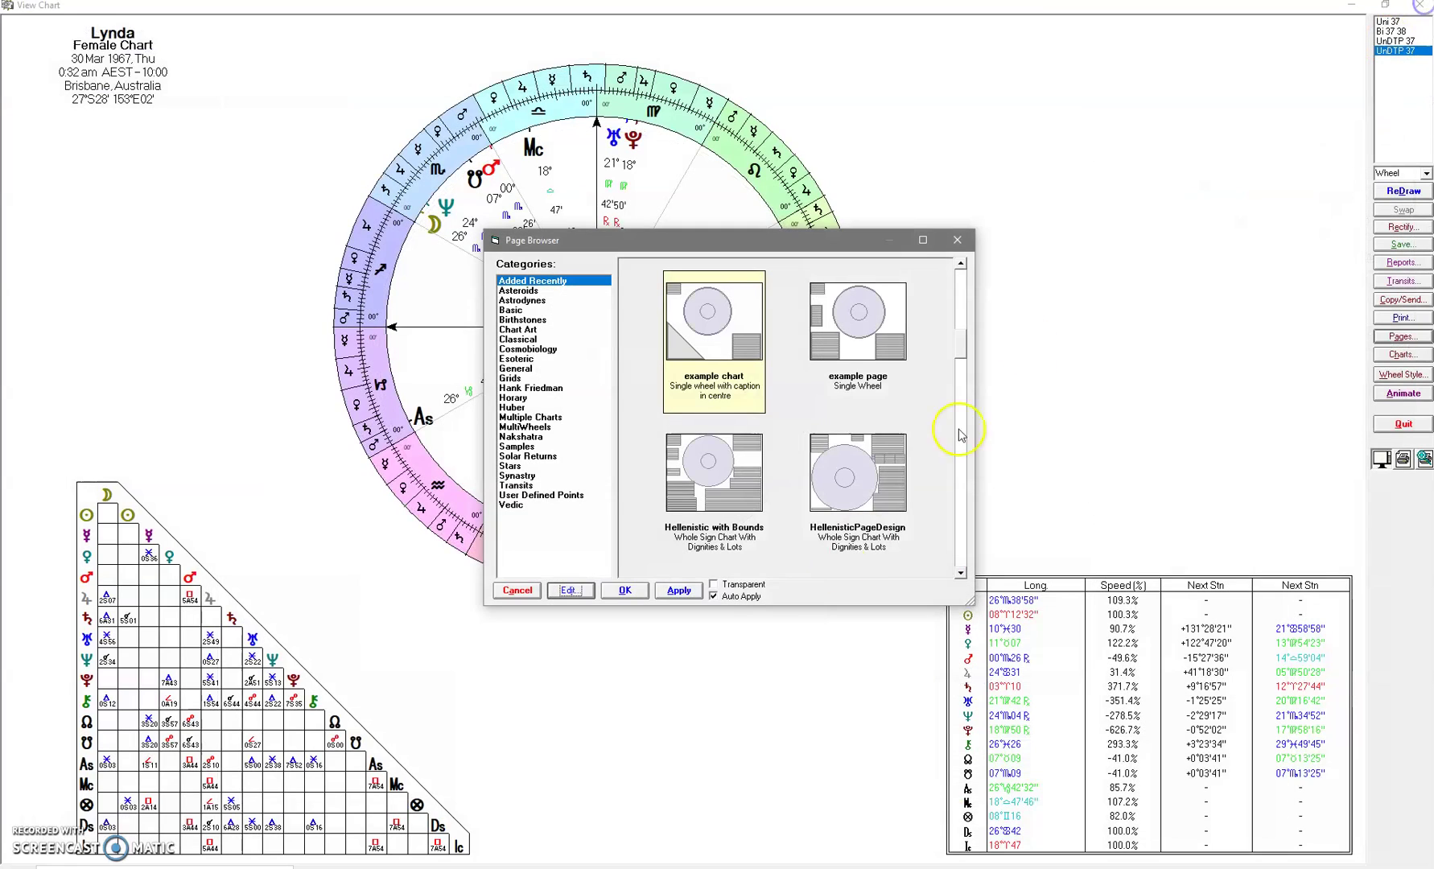
click(679, 591)
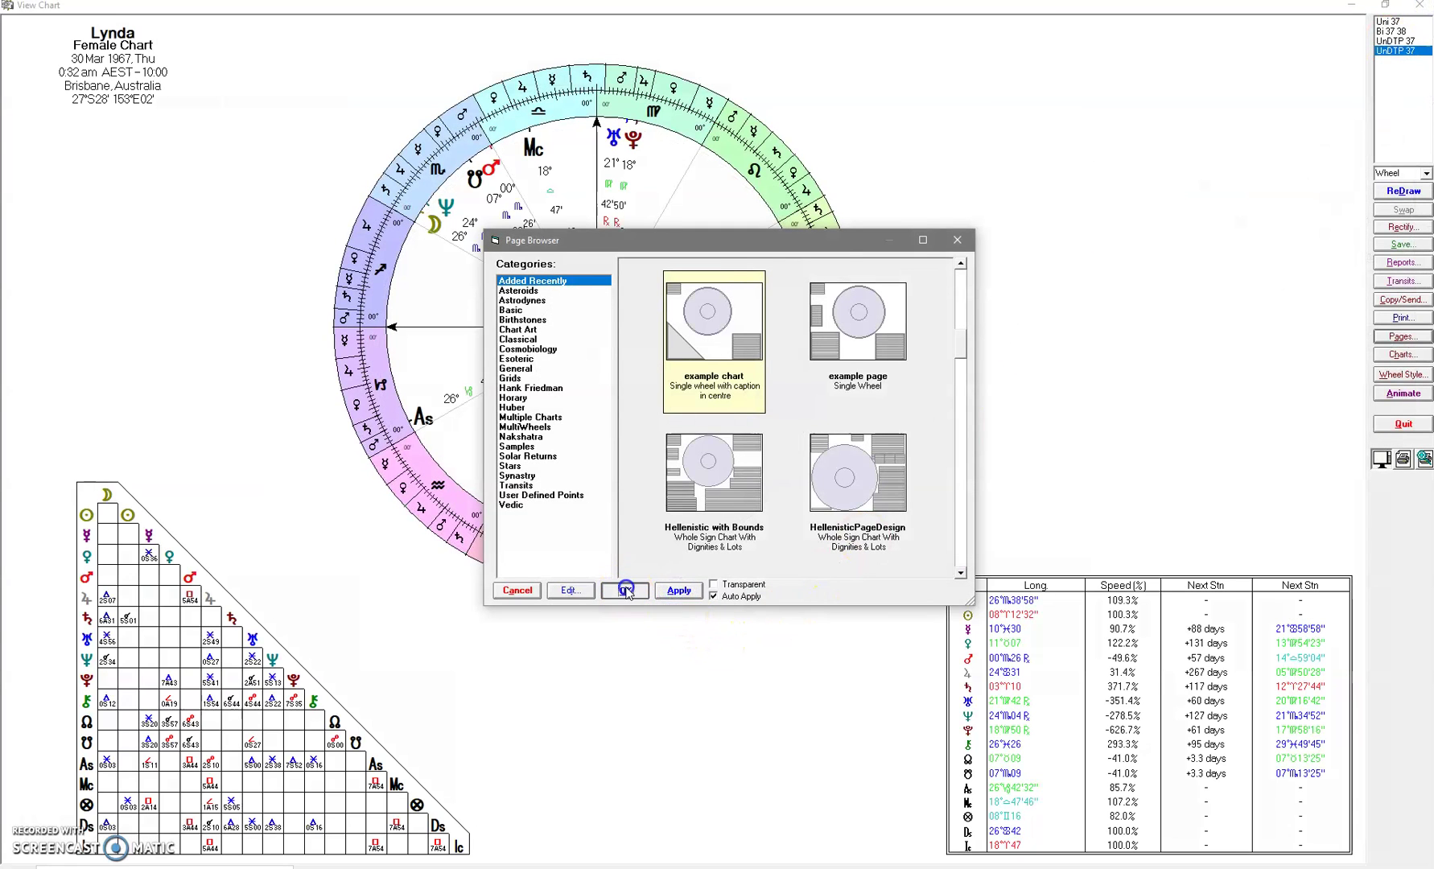
click(625, 590)
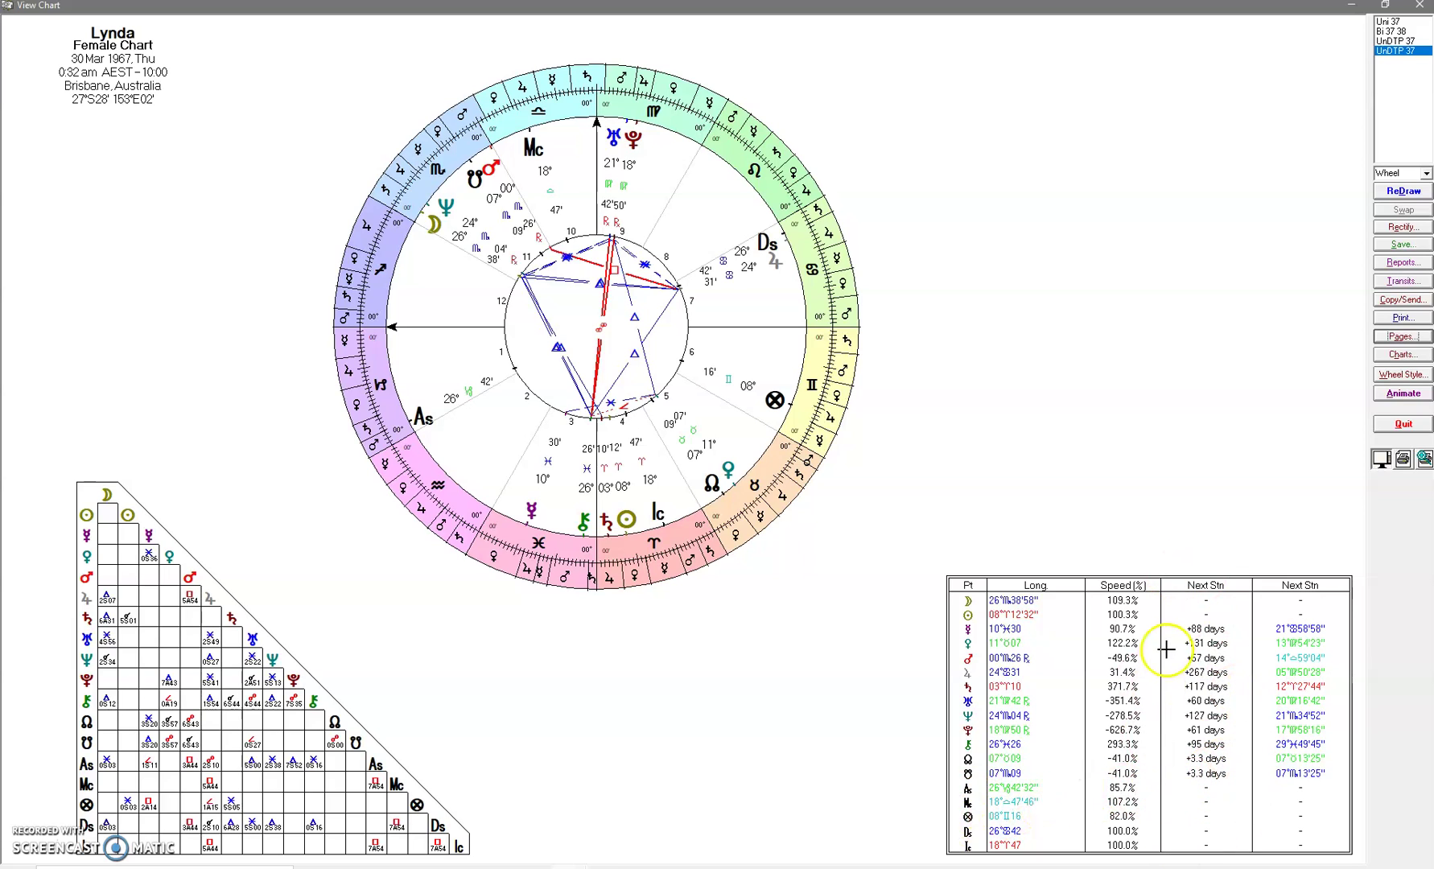
Open the example chart page for editing again and bring up the flexible points list's column selection
click(1405, 337)
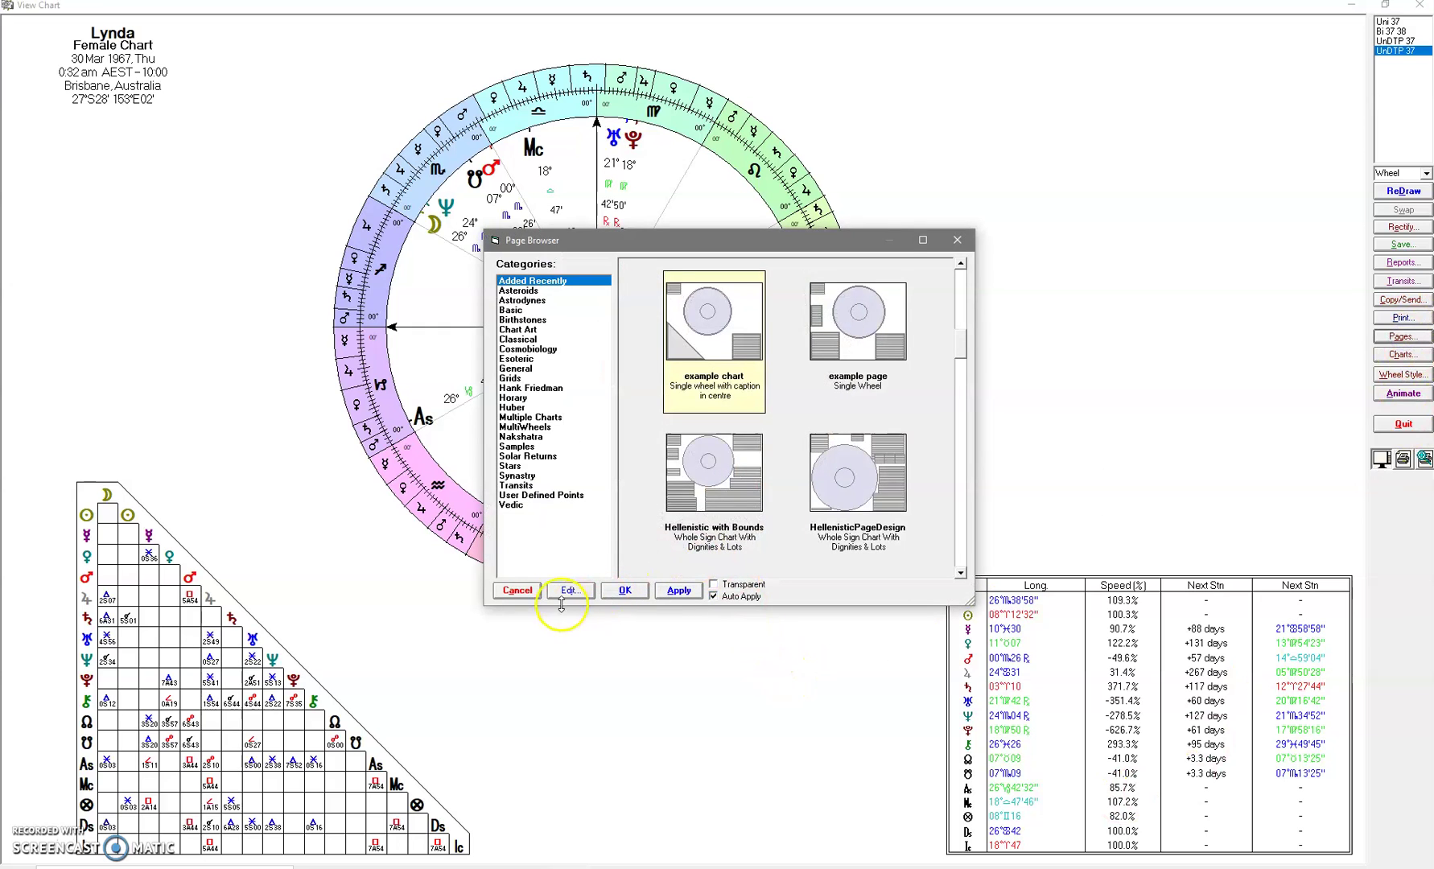
click(568, 592)
right_click(933, 606)
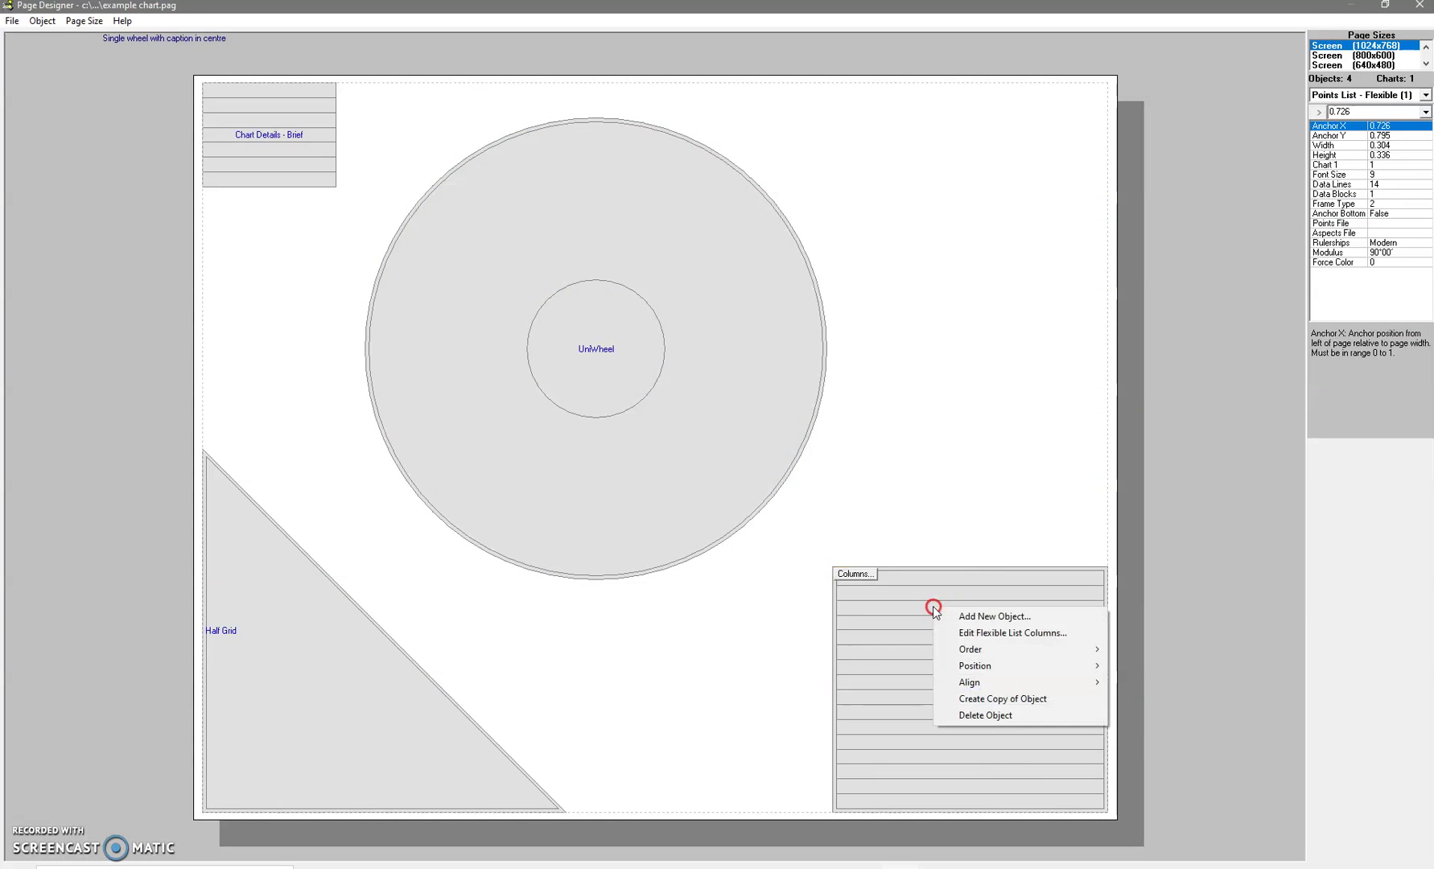
click(983, 636)
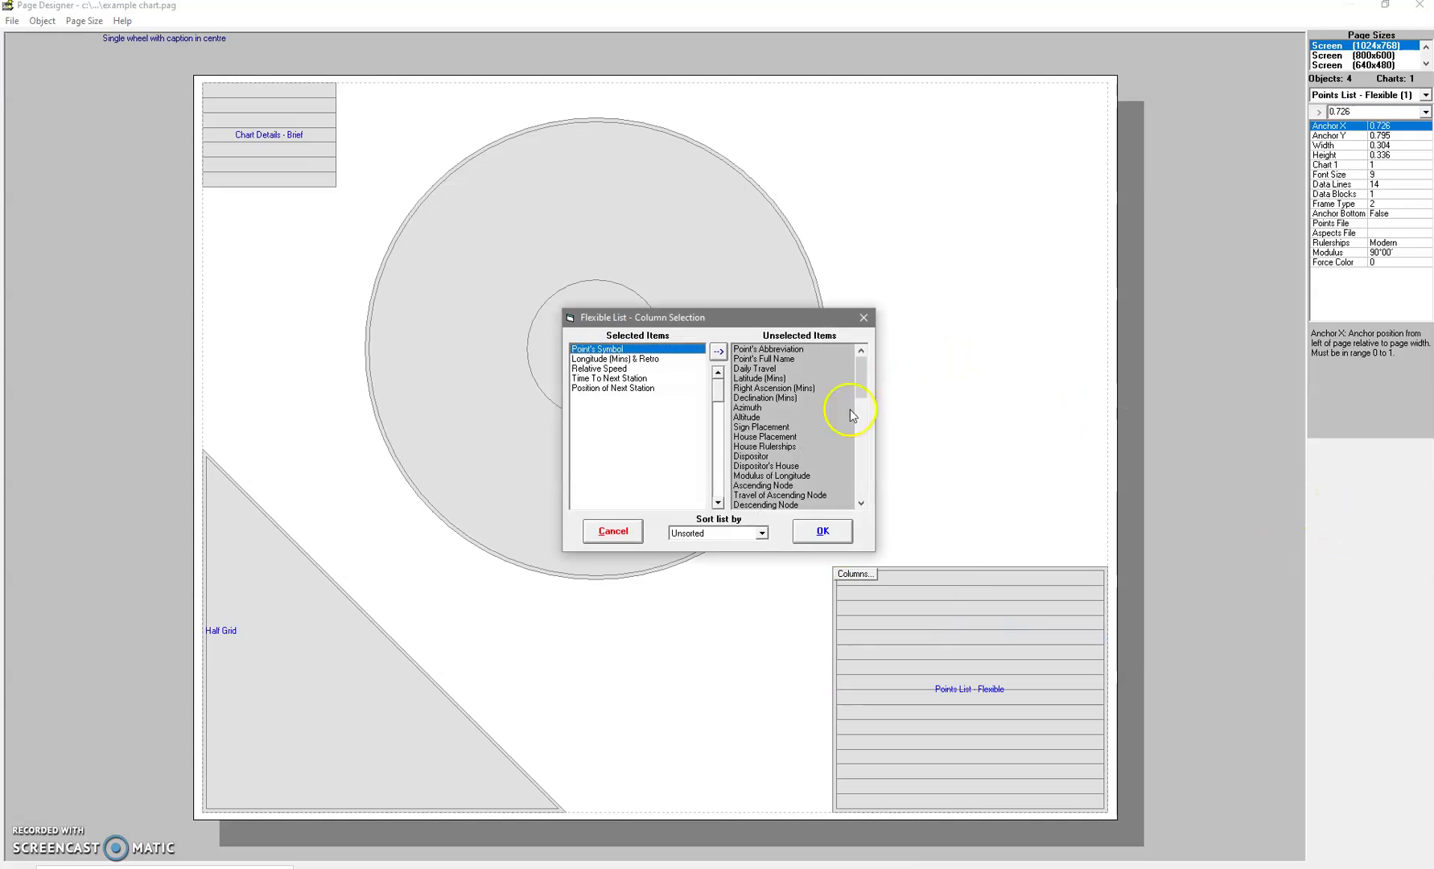
Close the column selection and set the flexible points list's rulerships to Traditional
click(863, 318)
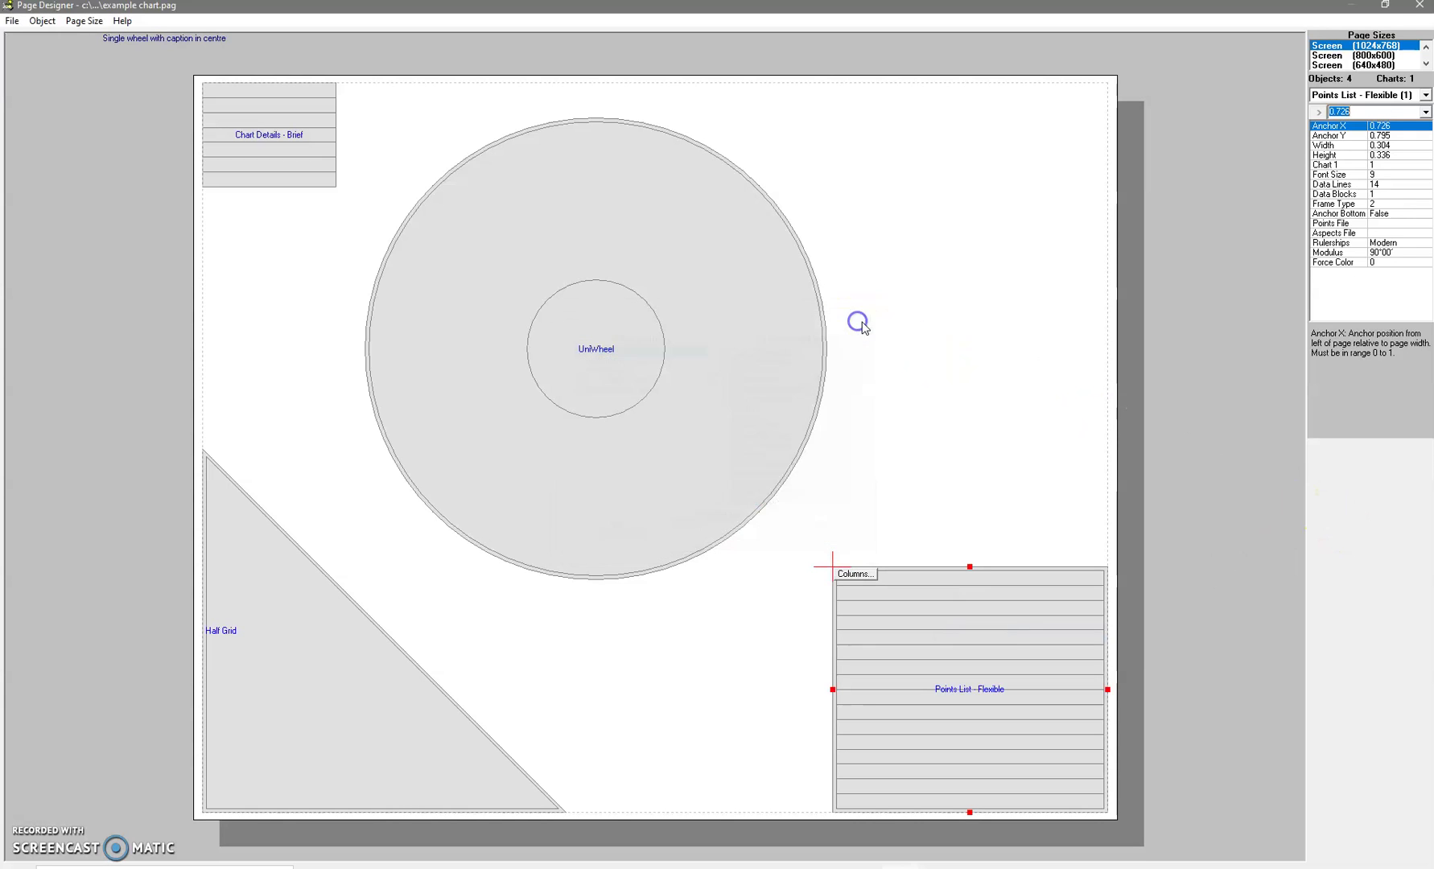
click(1001, 631)
click(1384, 244)
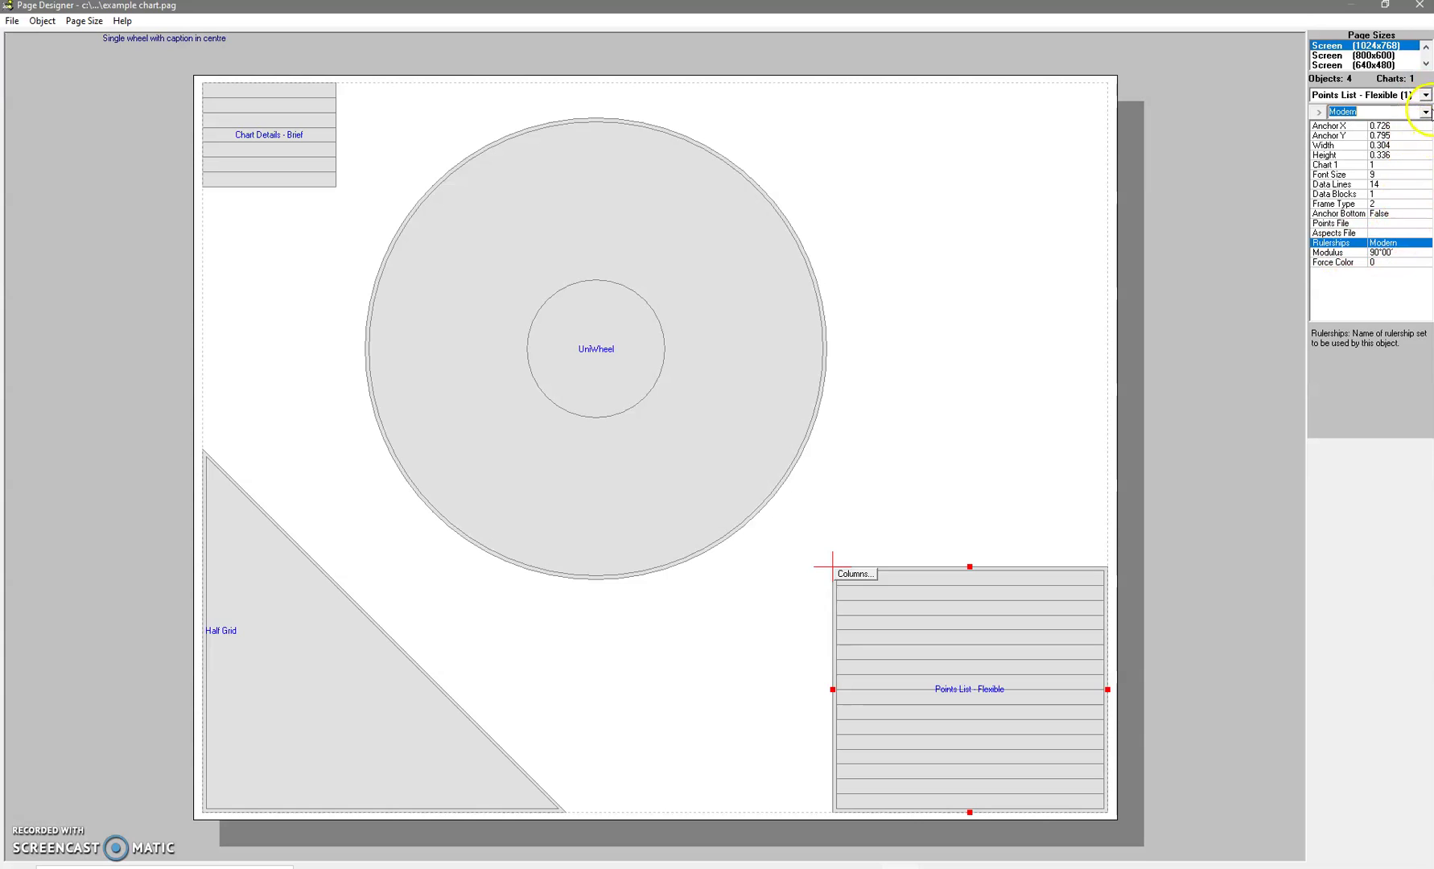
click(1428, 113)
click(1420, 132)
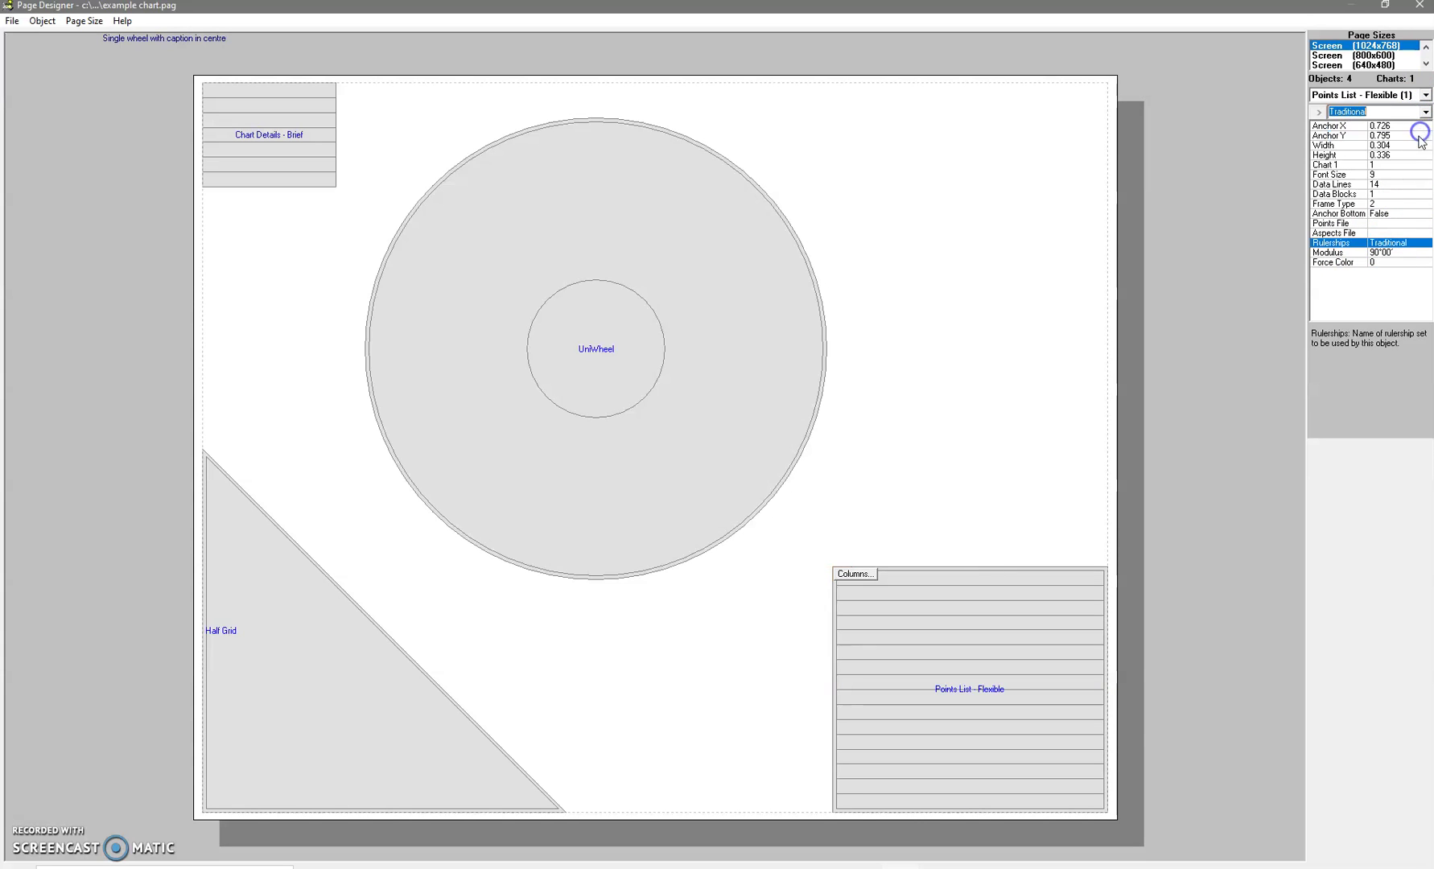
Assign the Planets.pts file from the Points & Colors folder as the flexible points list's points file
click(1341, 224)
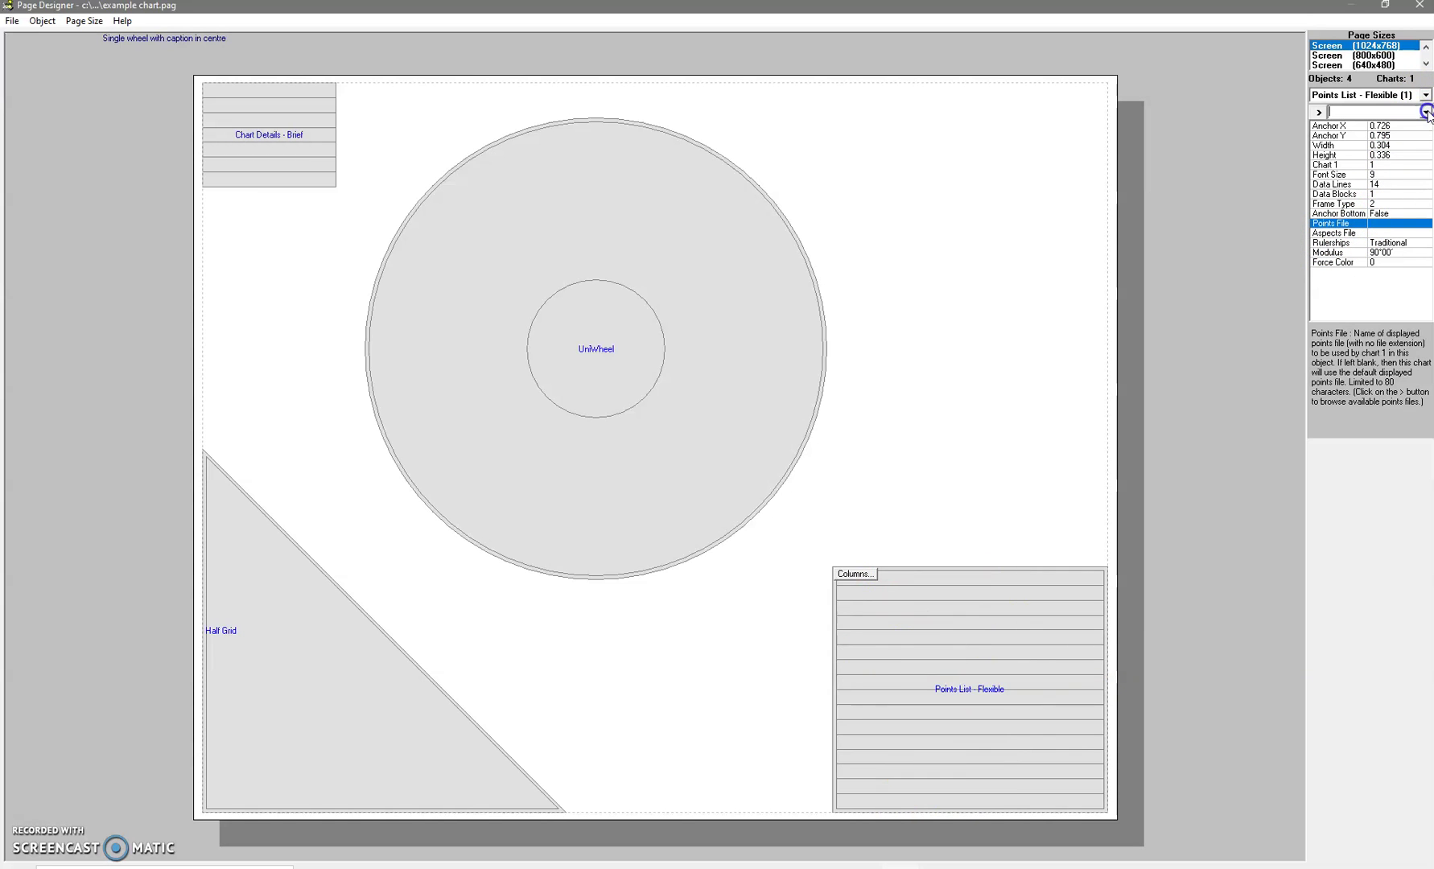
click(1318, 112)
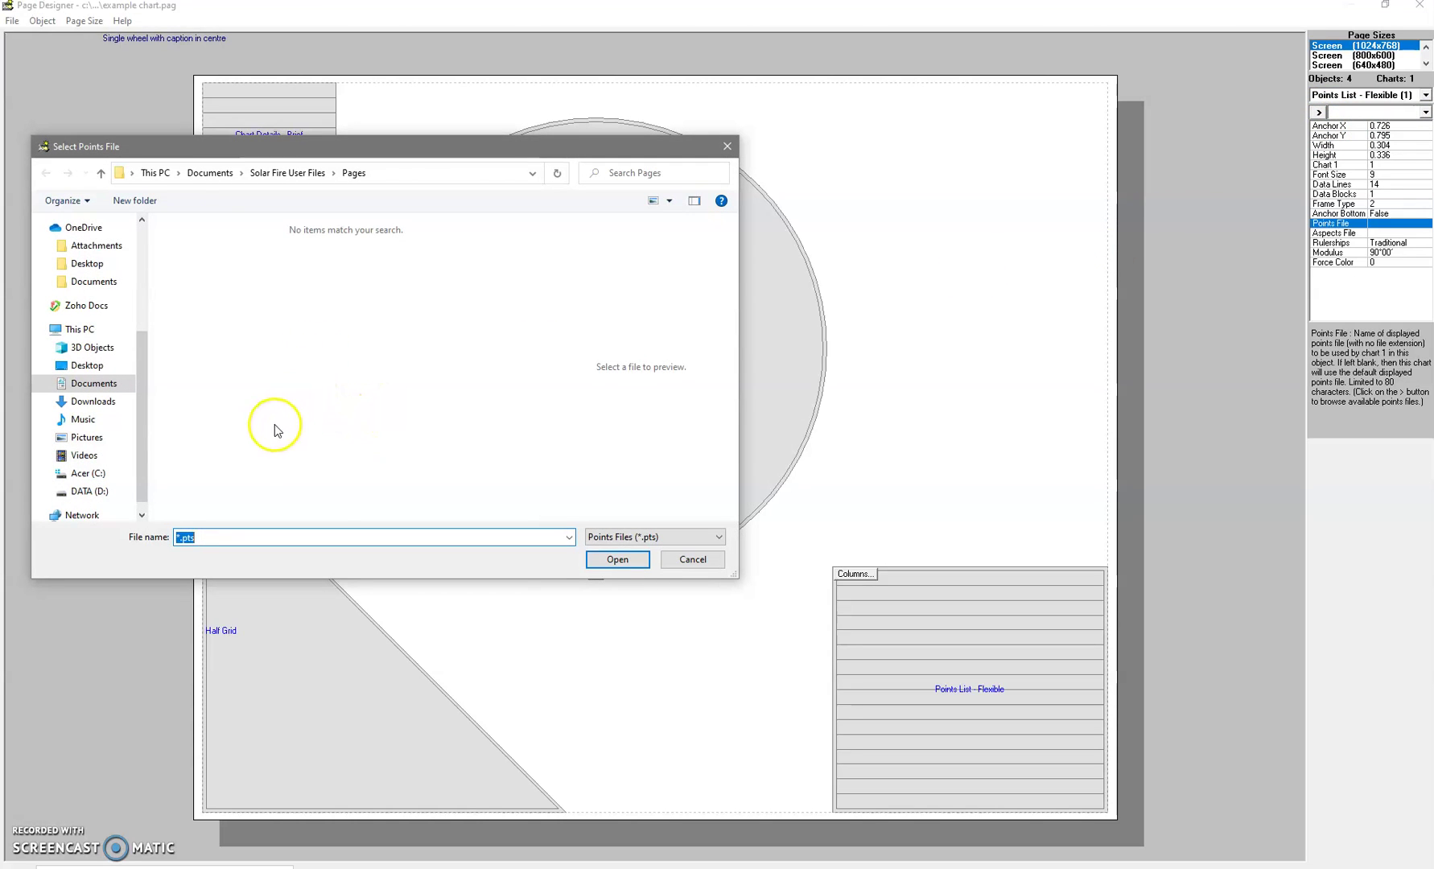
click(276, 174)
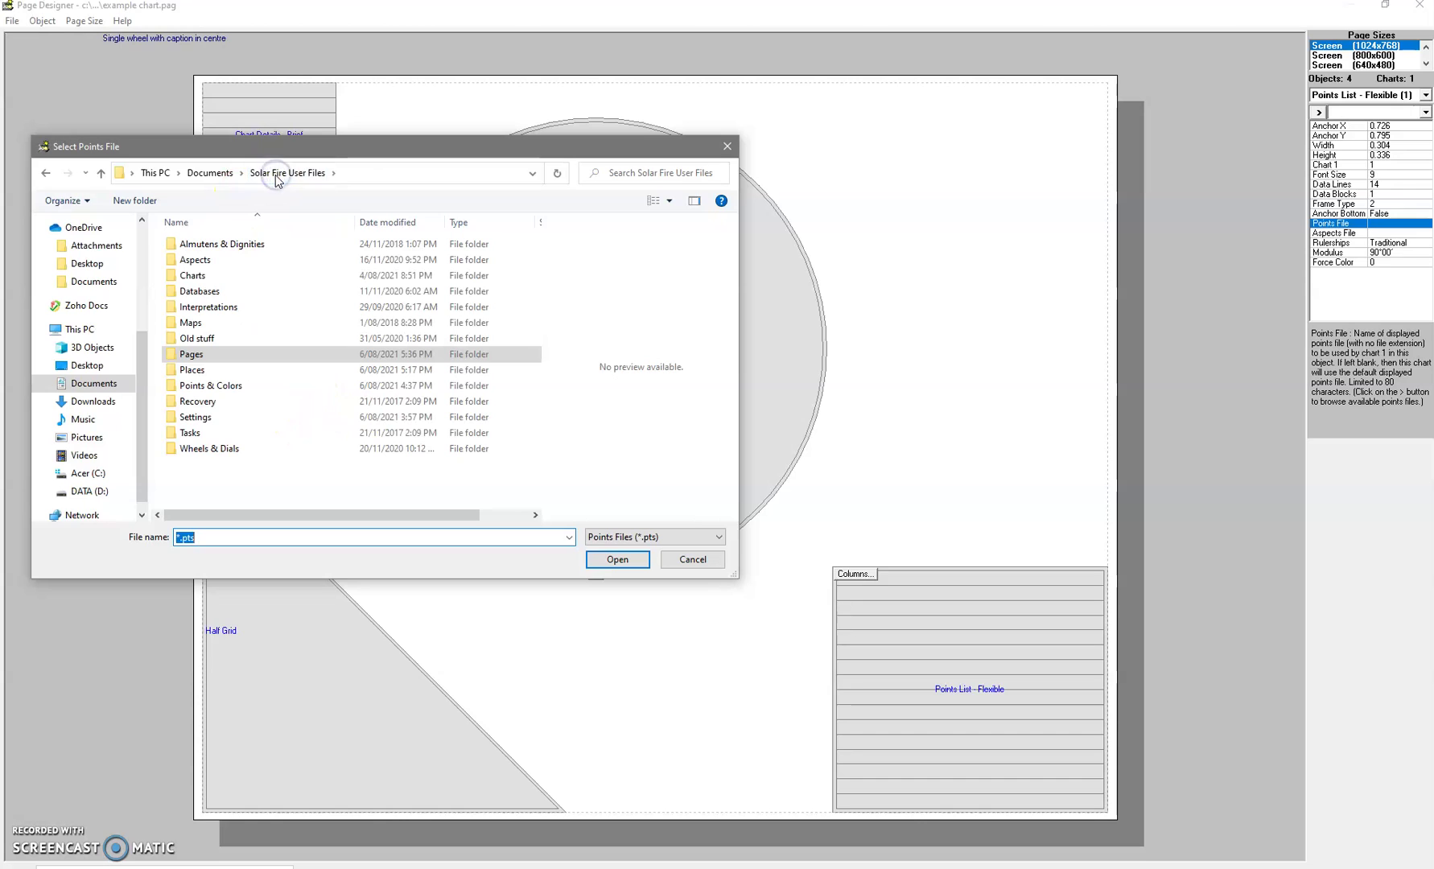
click(196, 359)
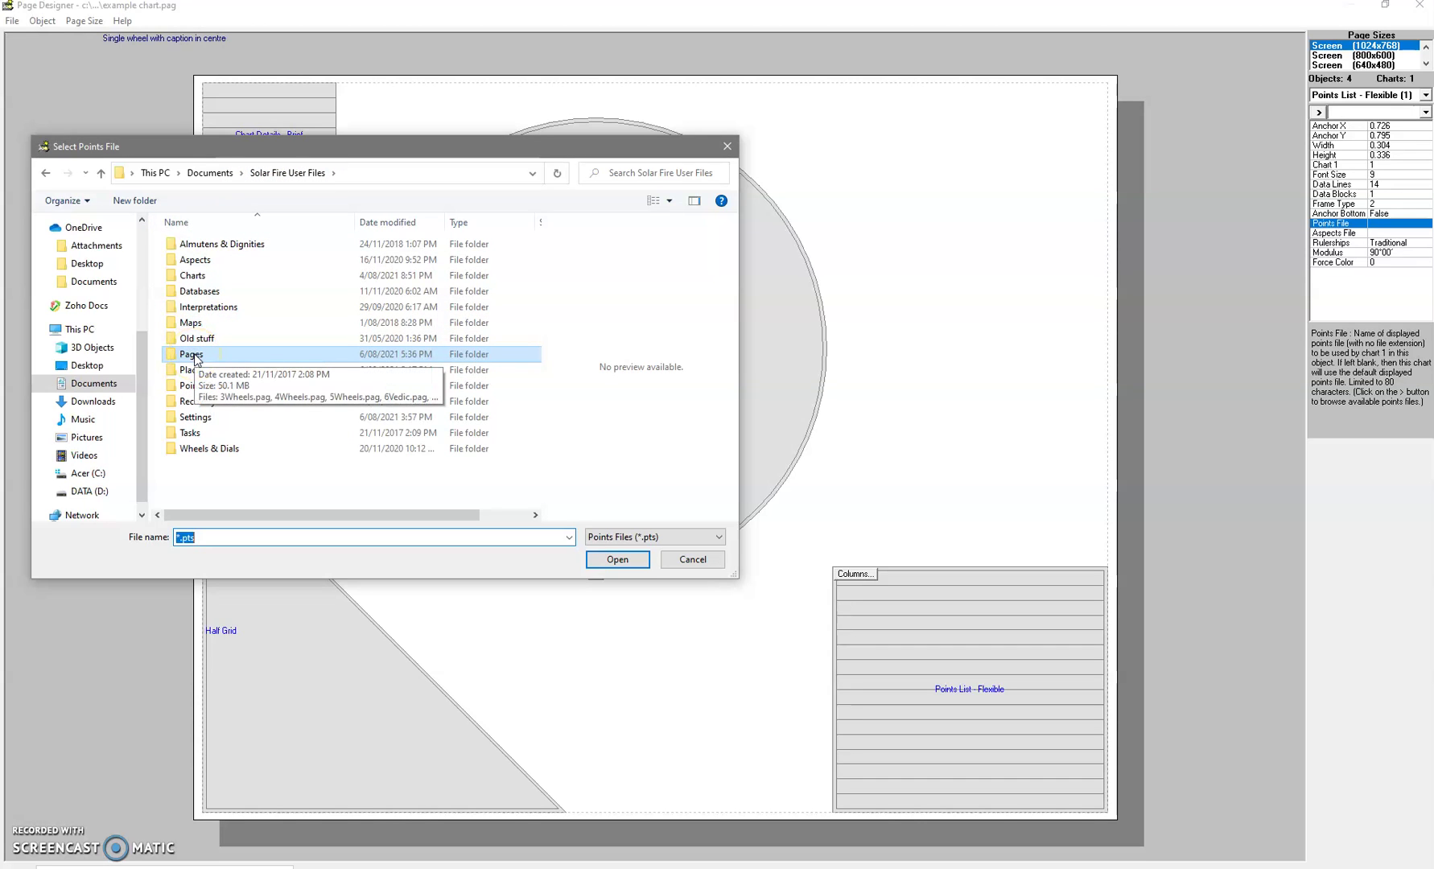
click(204, 415)
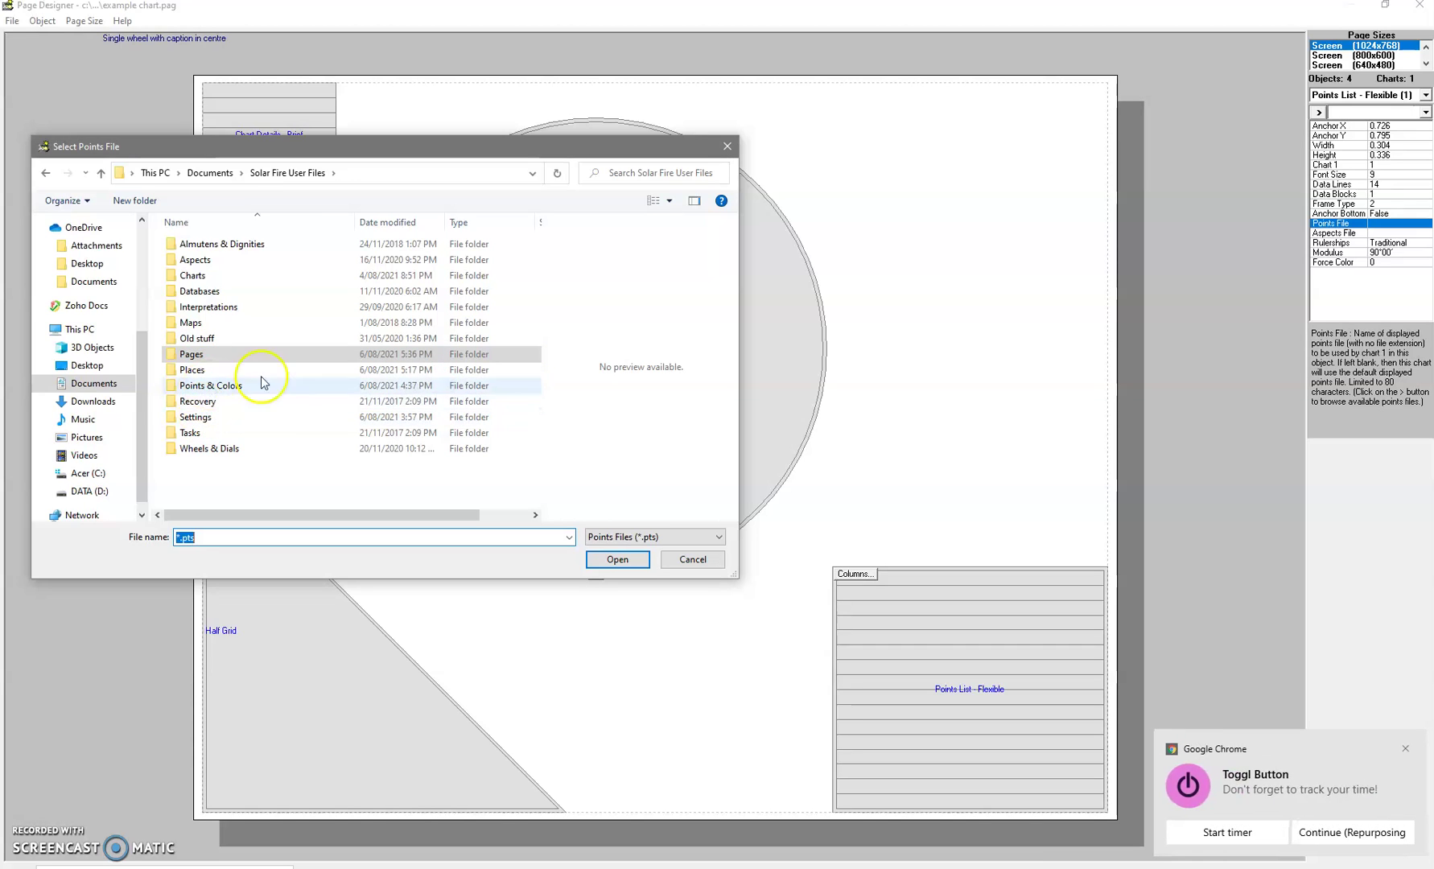
click(1402, 750)
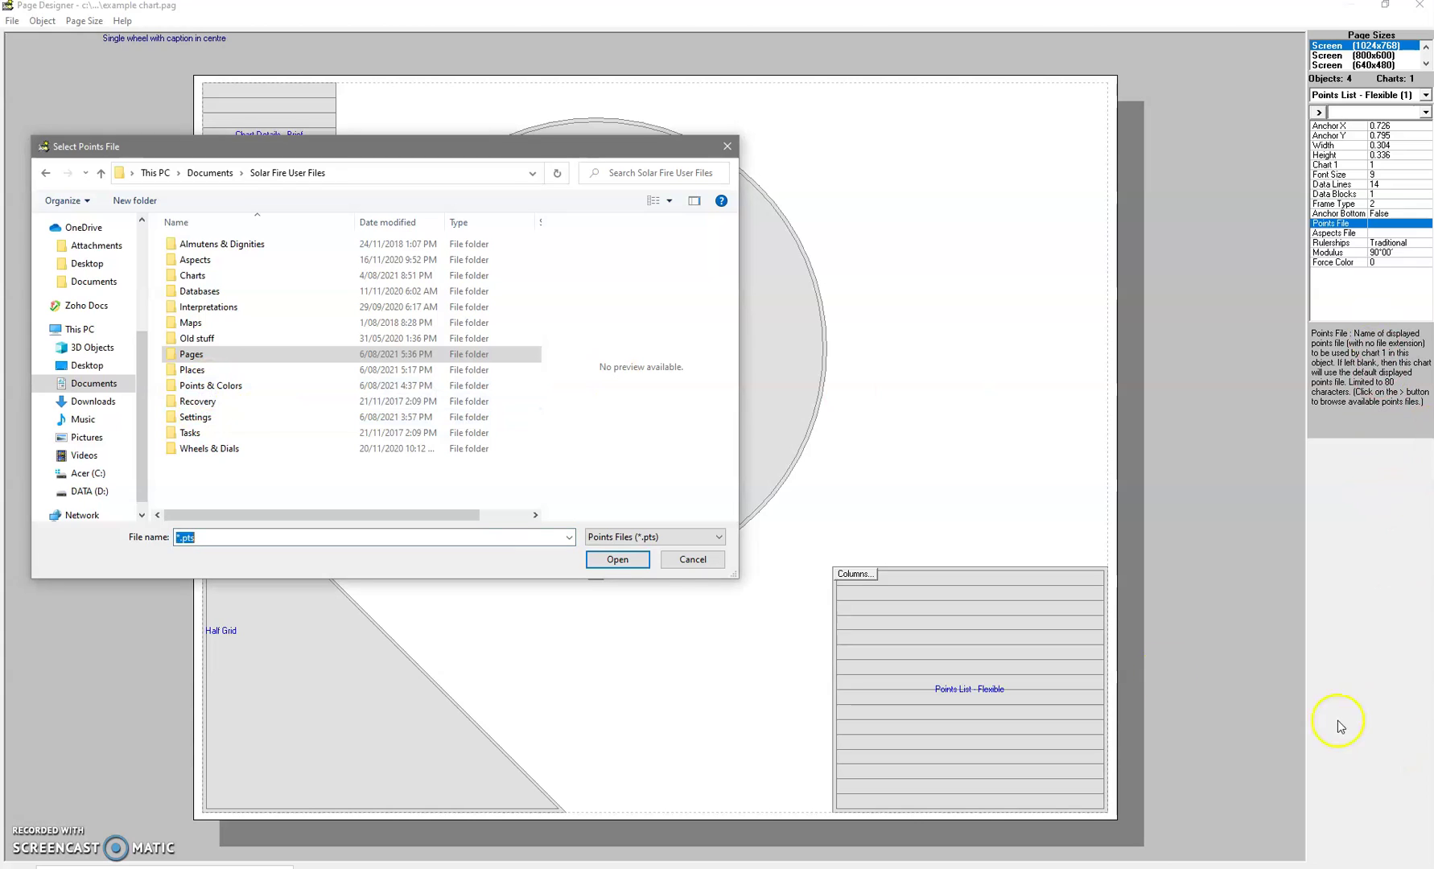
double_click(205, 386)
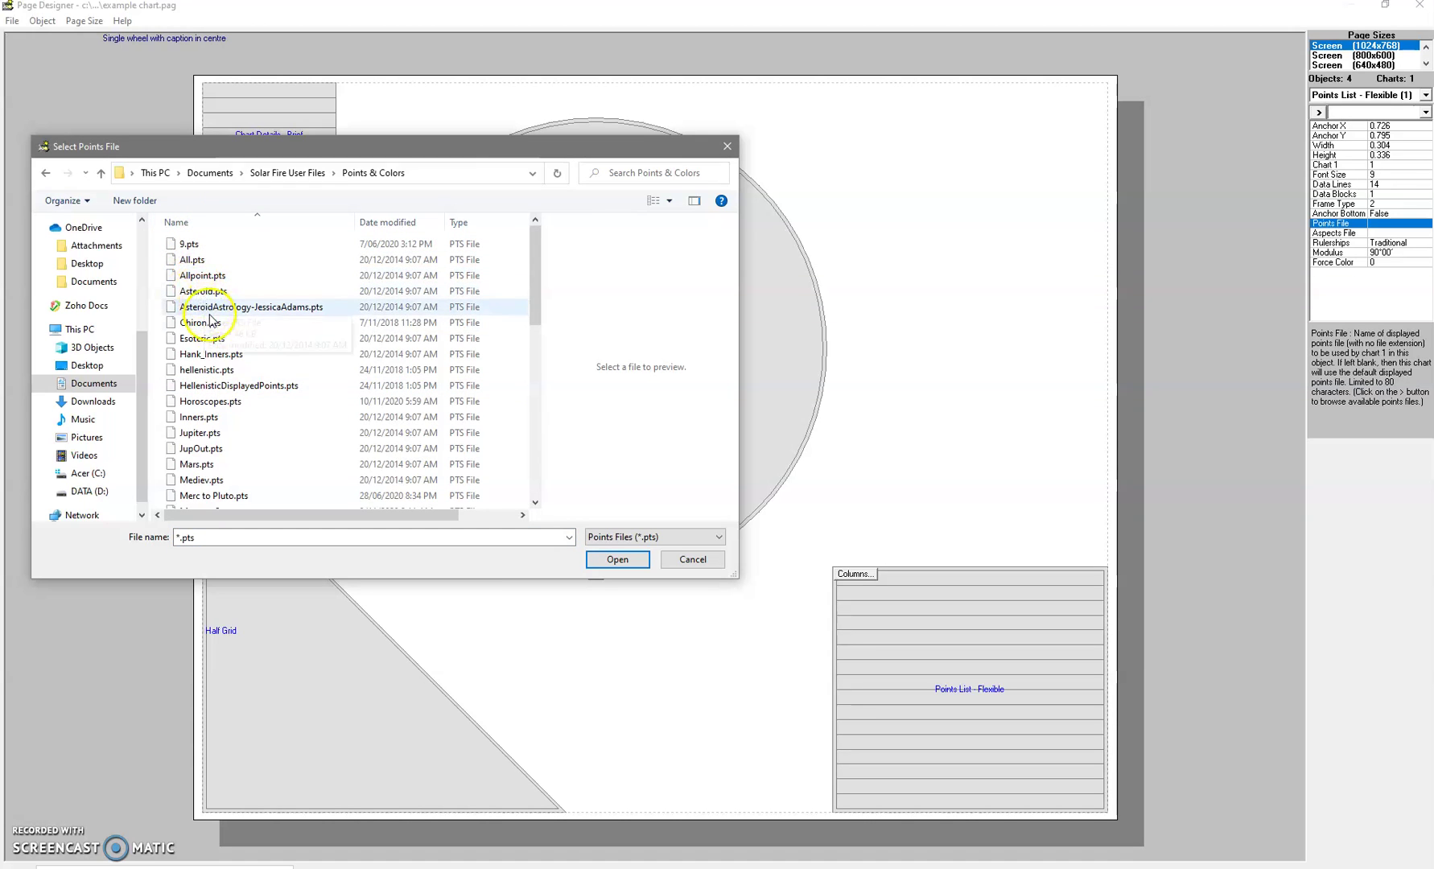
drag(531, 270, 546, 405)
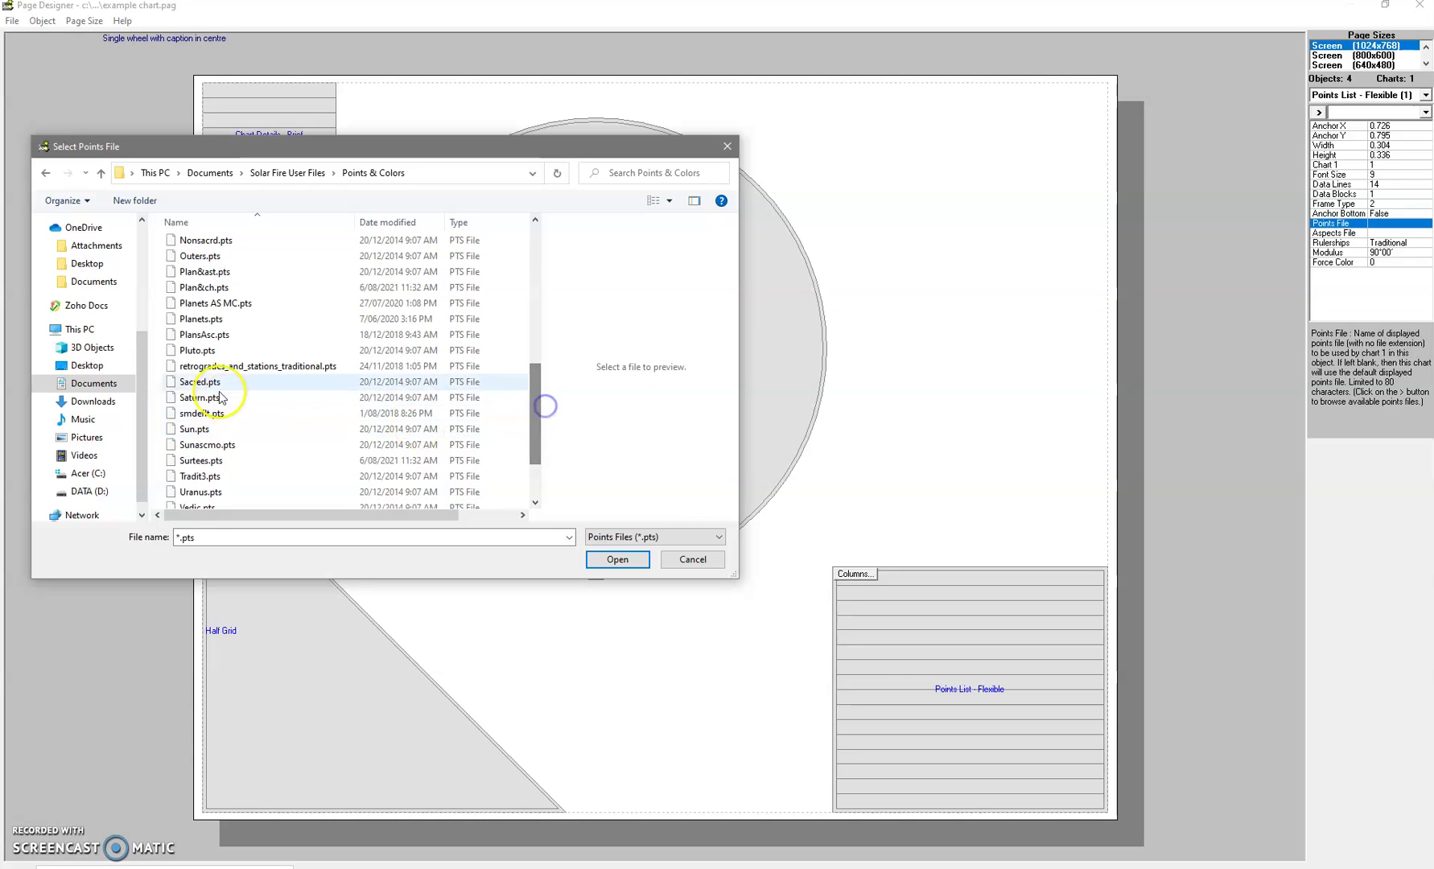
click(216, 319)
click(617, 561)
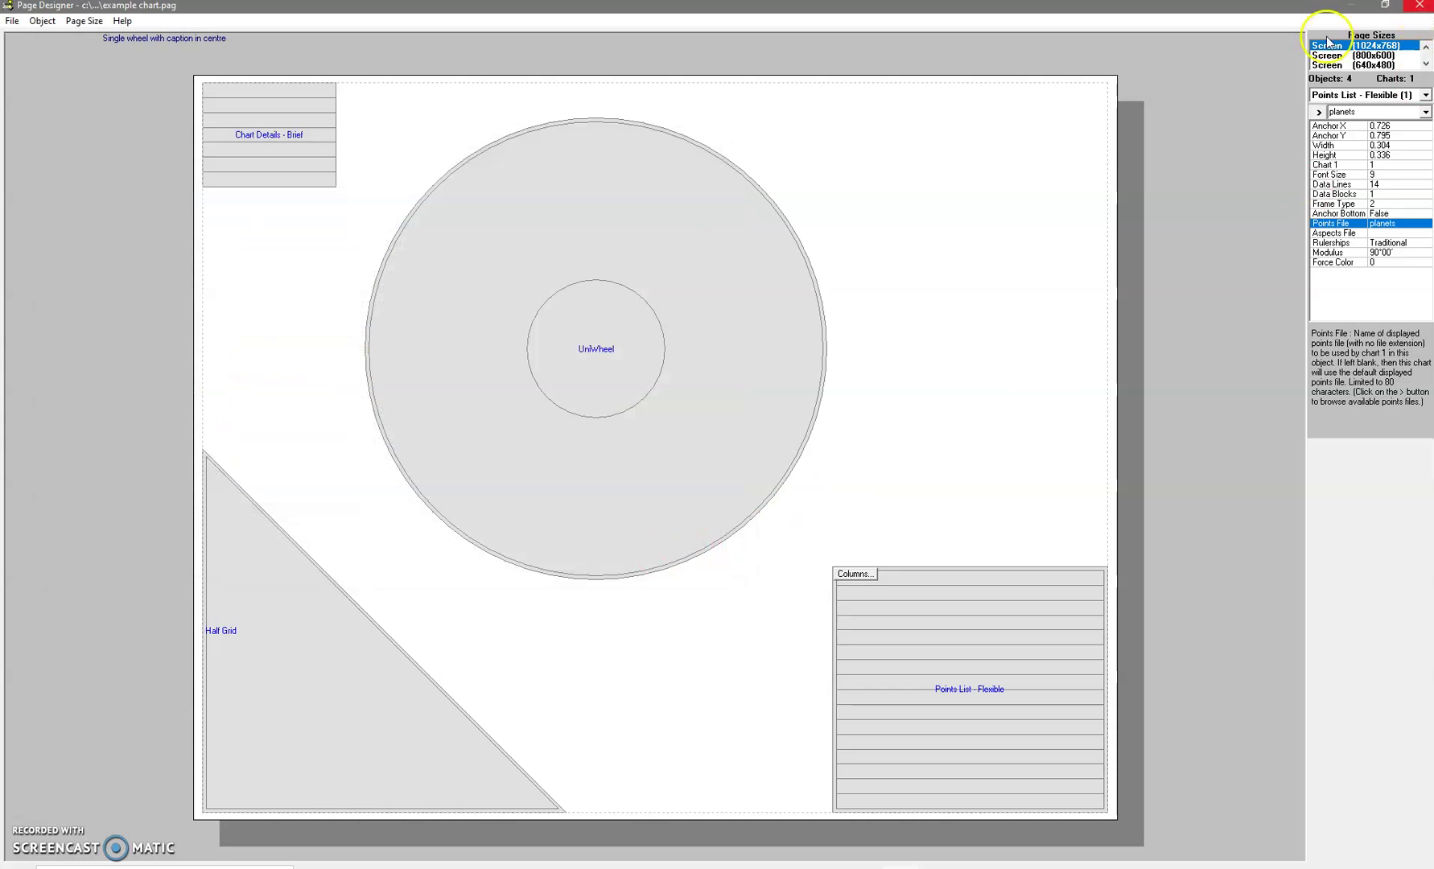
Save the example chart page, close the page designer and accept the page for the chart
click(14, 21)
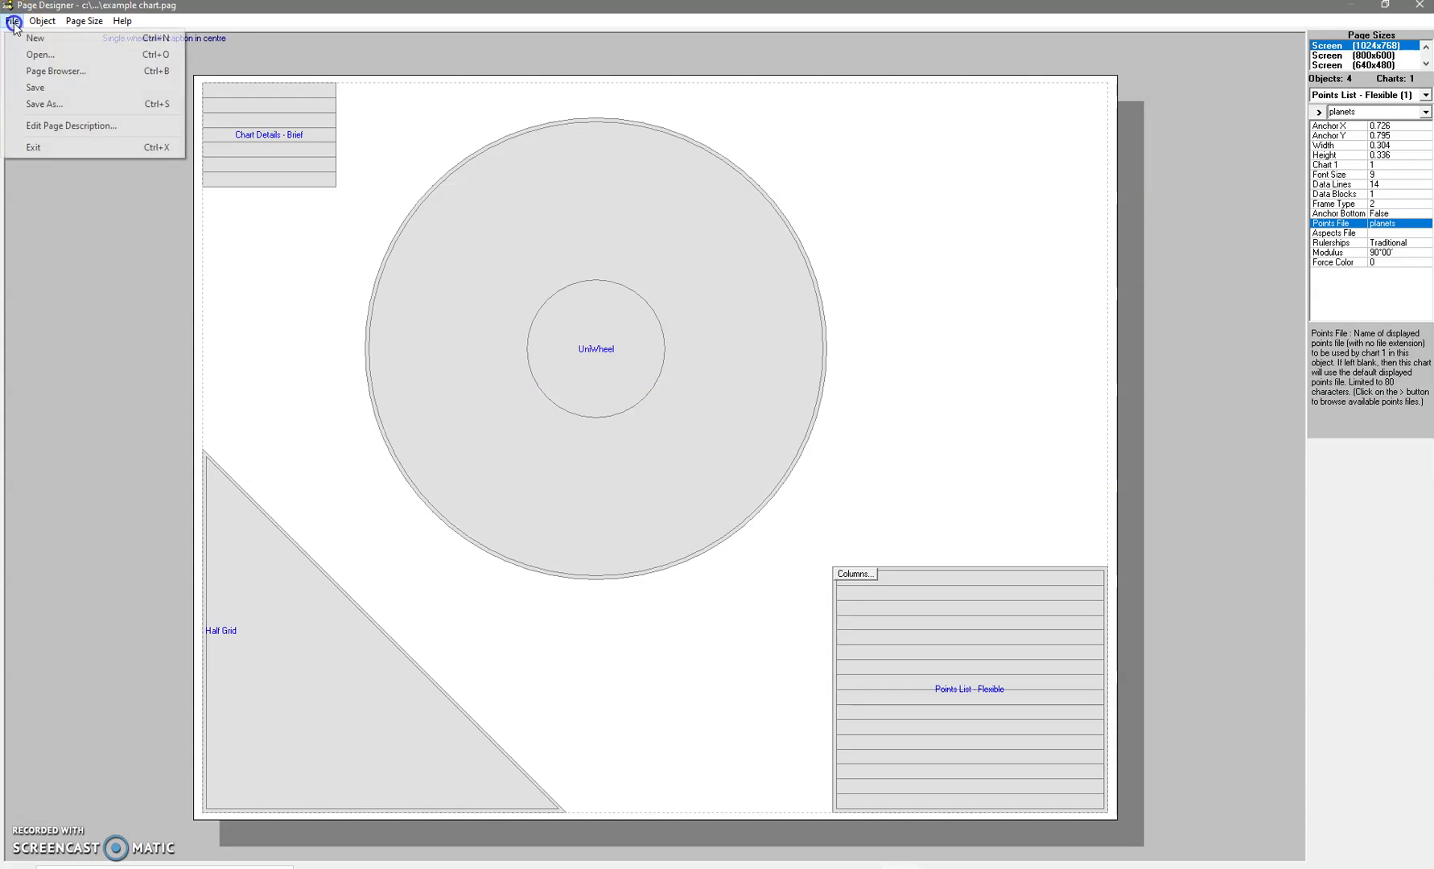
click(28, 89)
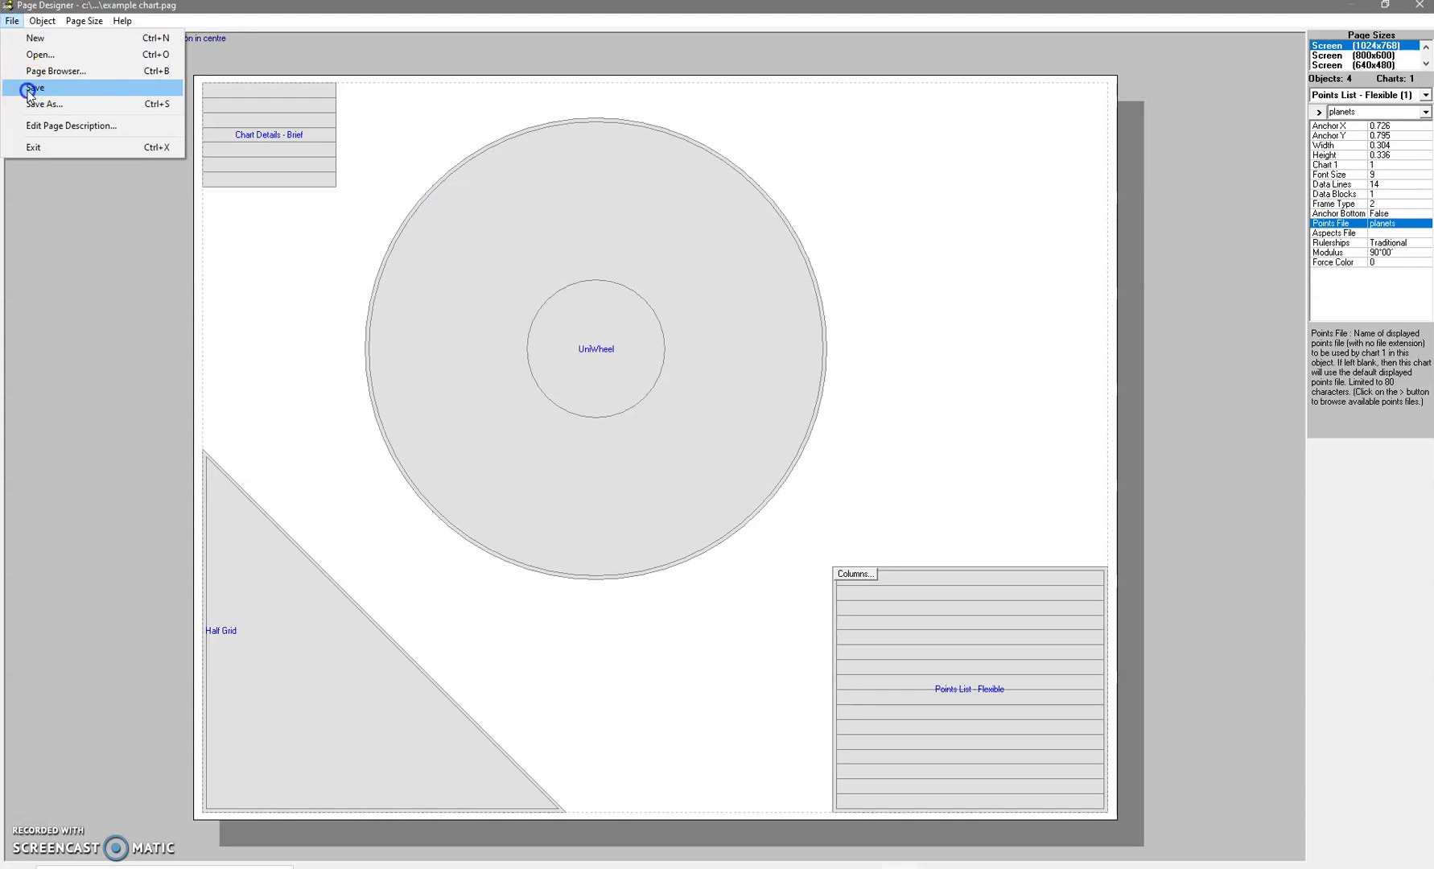
click(1425, 6)
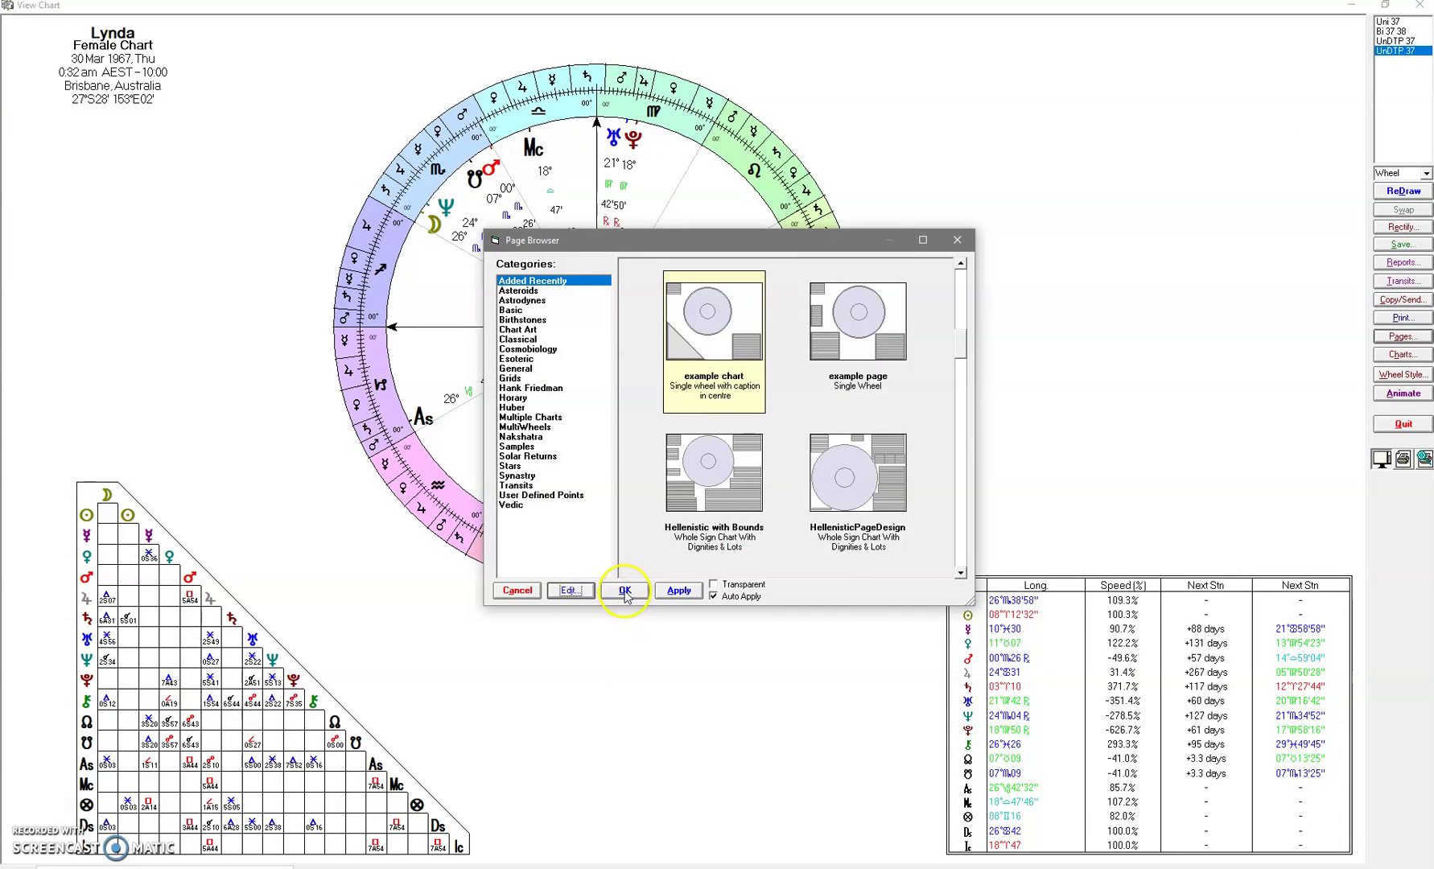
click(625, 590)
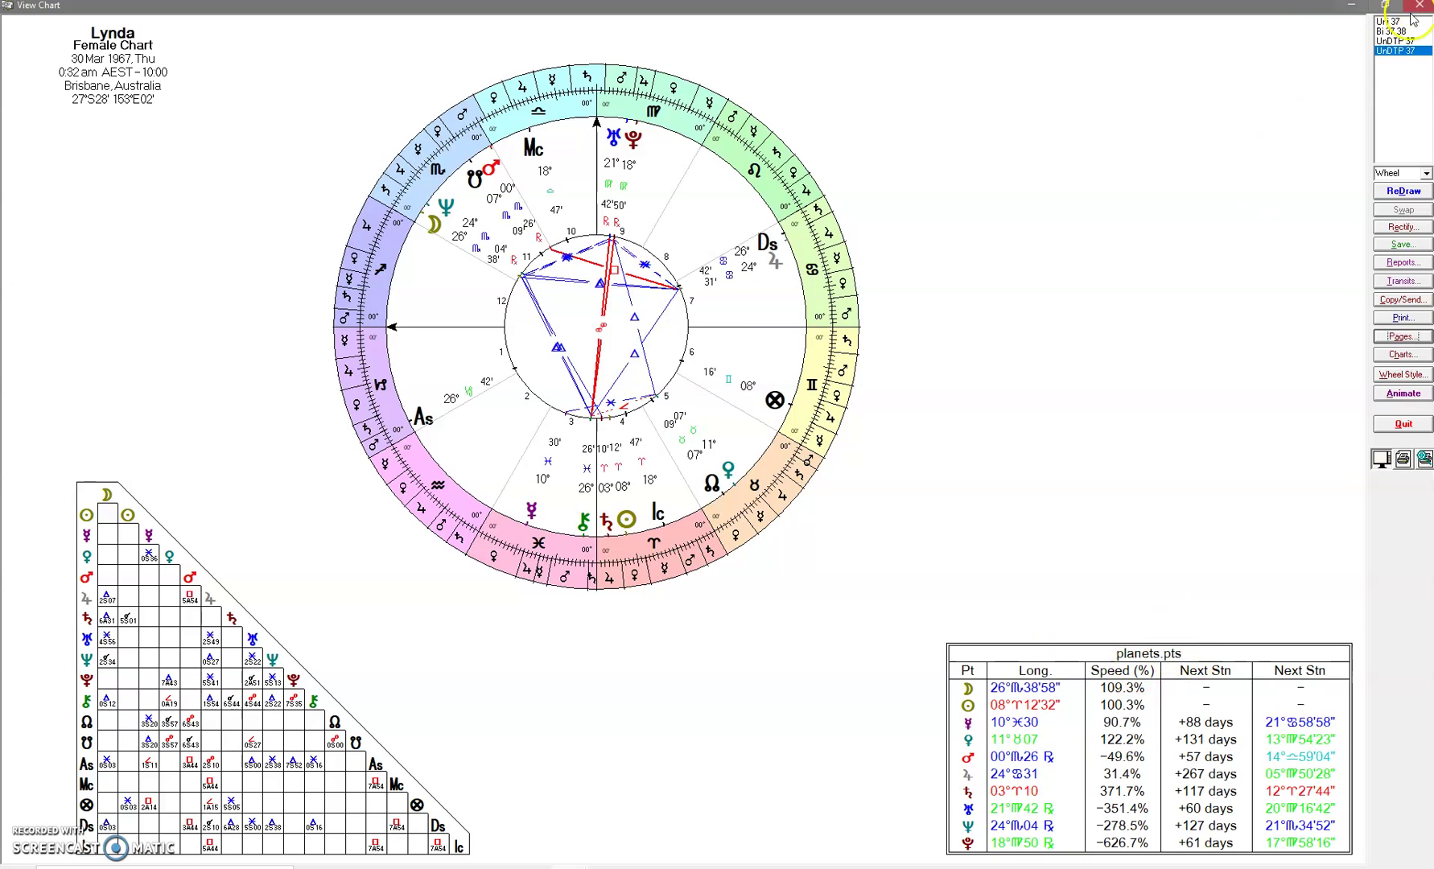
Close the chart view and open the file management for displayed points
click(1420, 6)
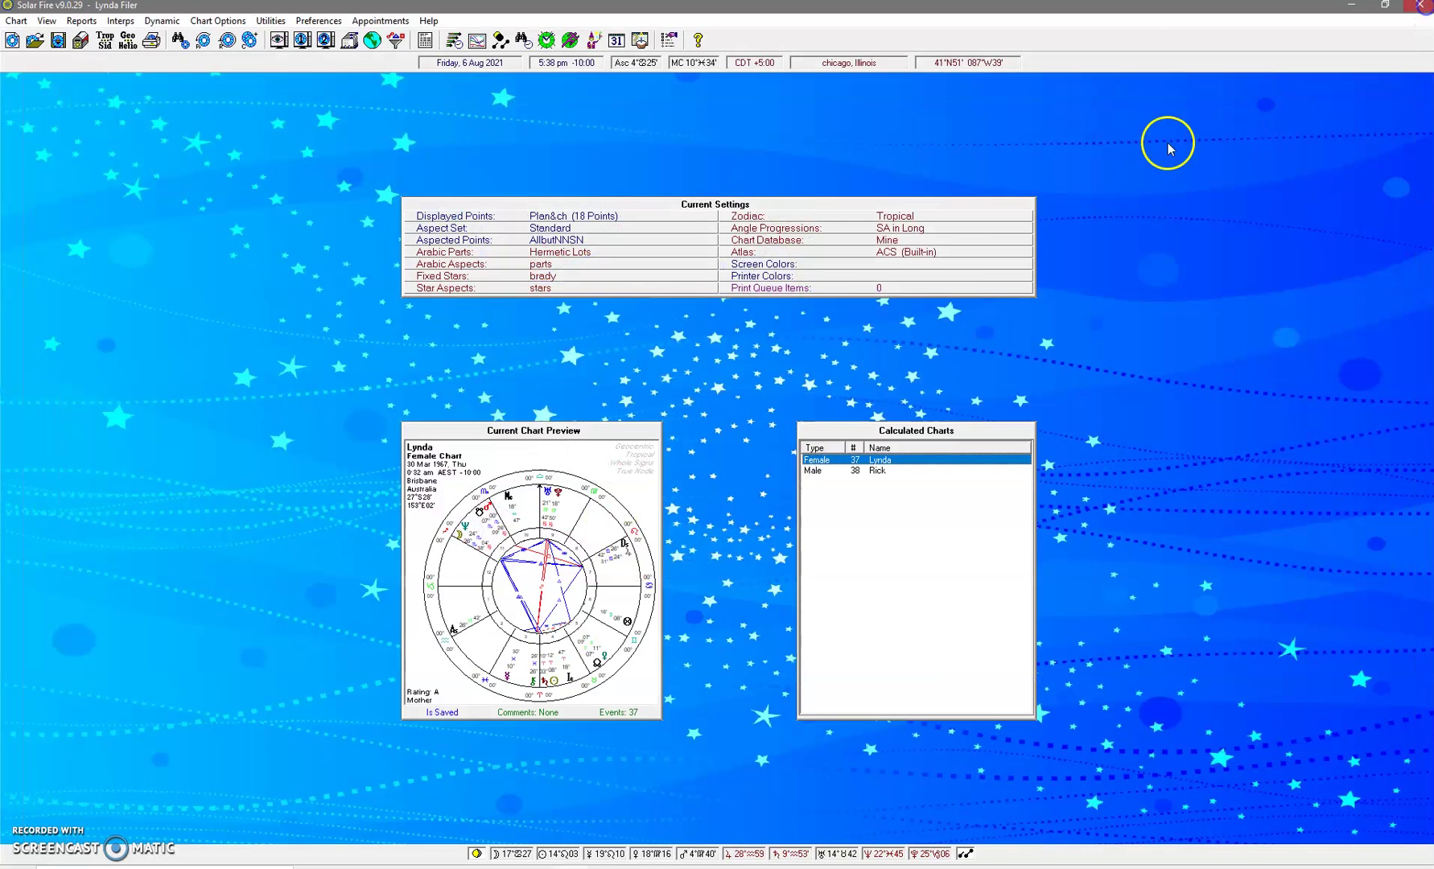
click(202, 22)
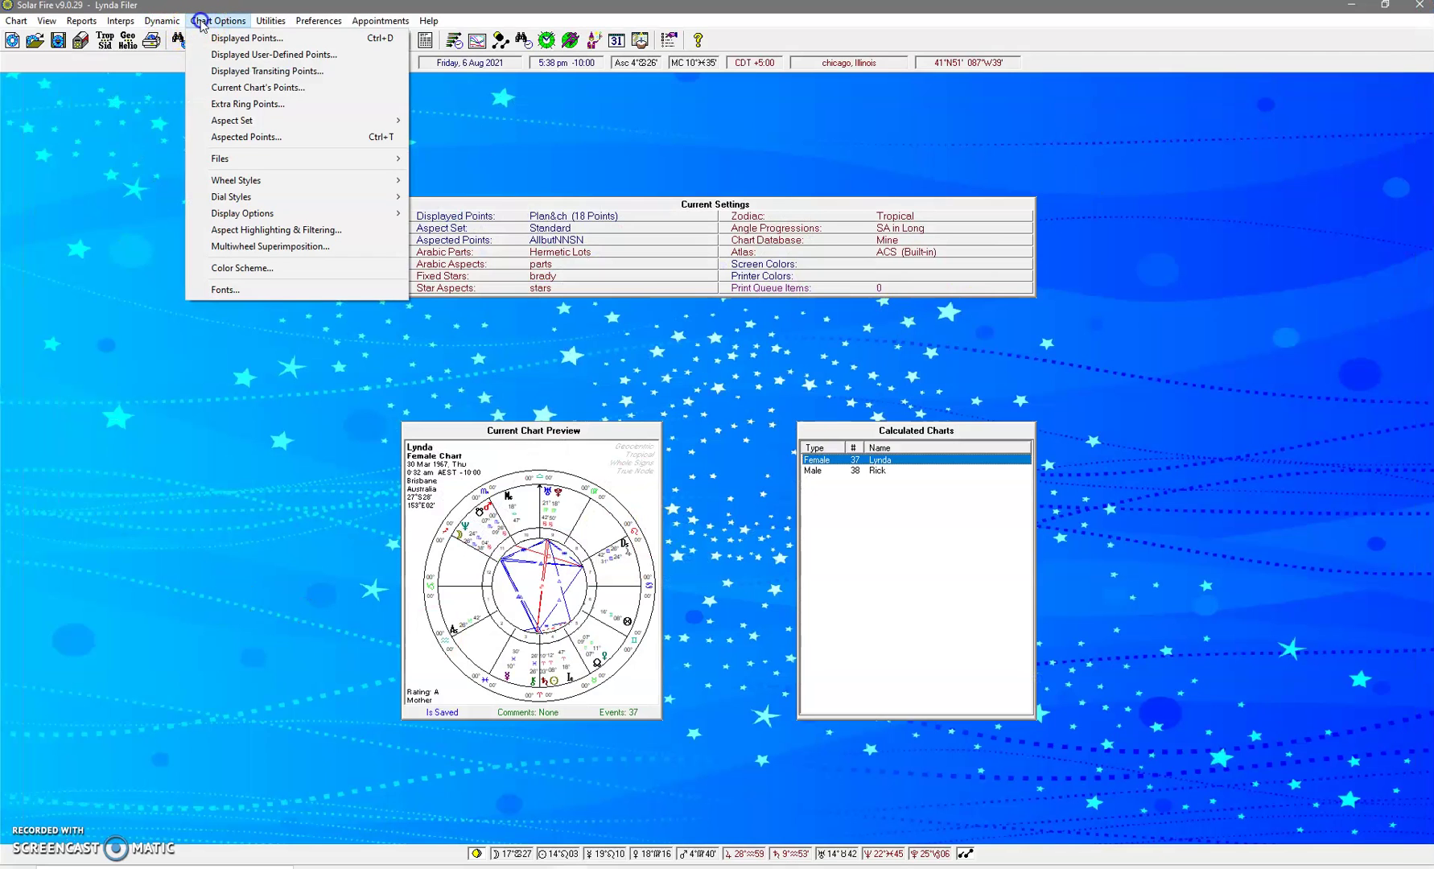
click(214, 38)
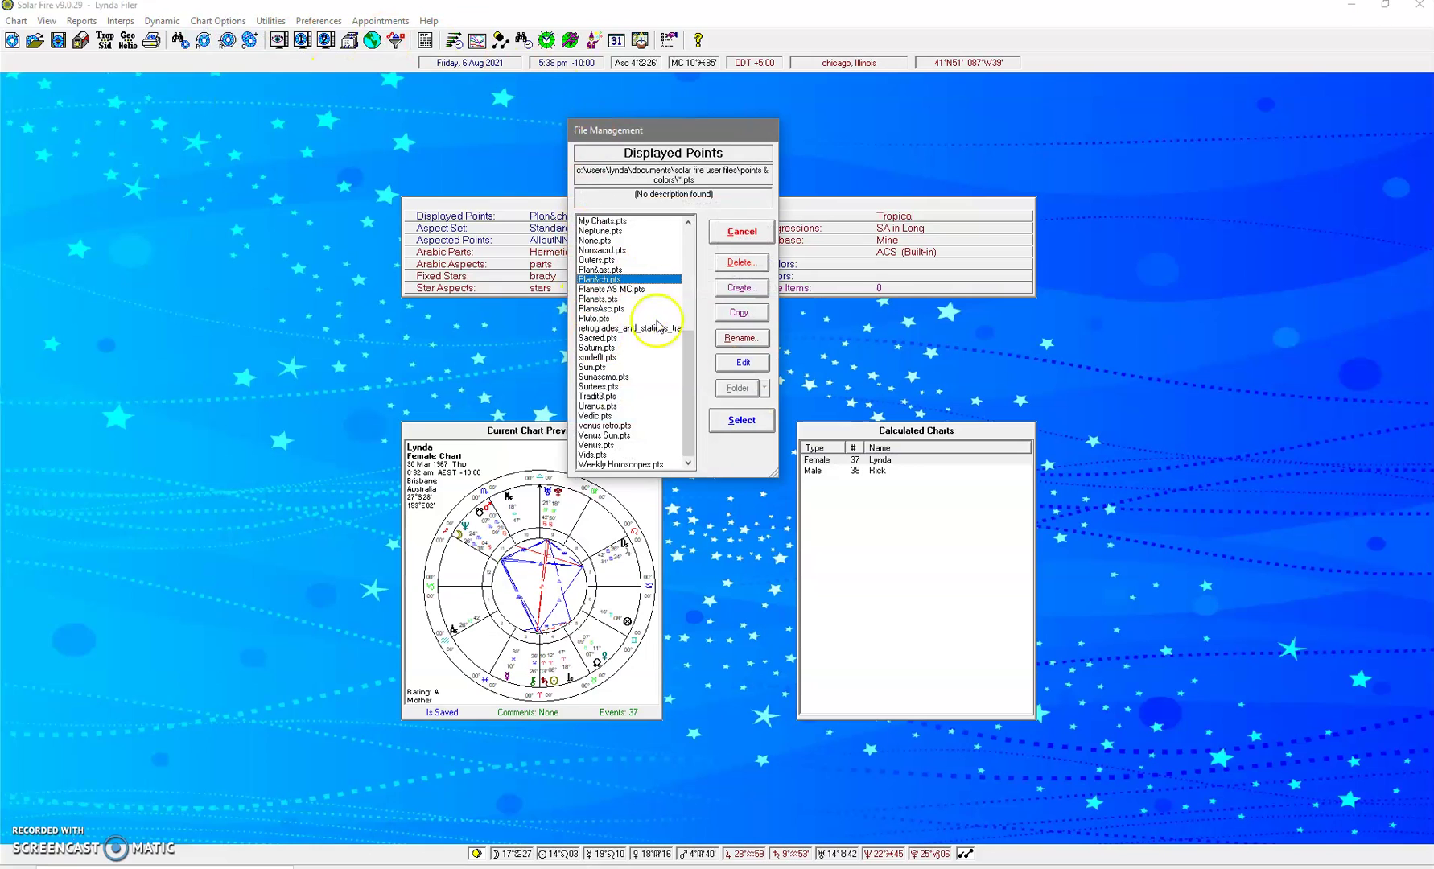
Examine which points the Planets.pts displayed points file contains, and close its point selection
drag(688, 386, 696, 354)
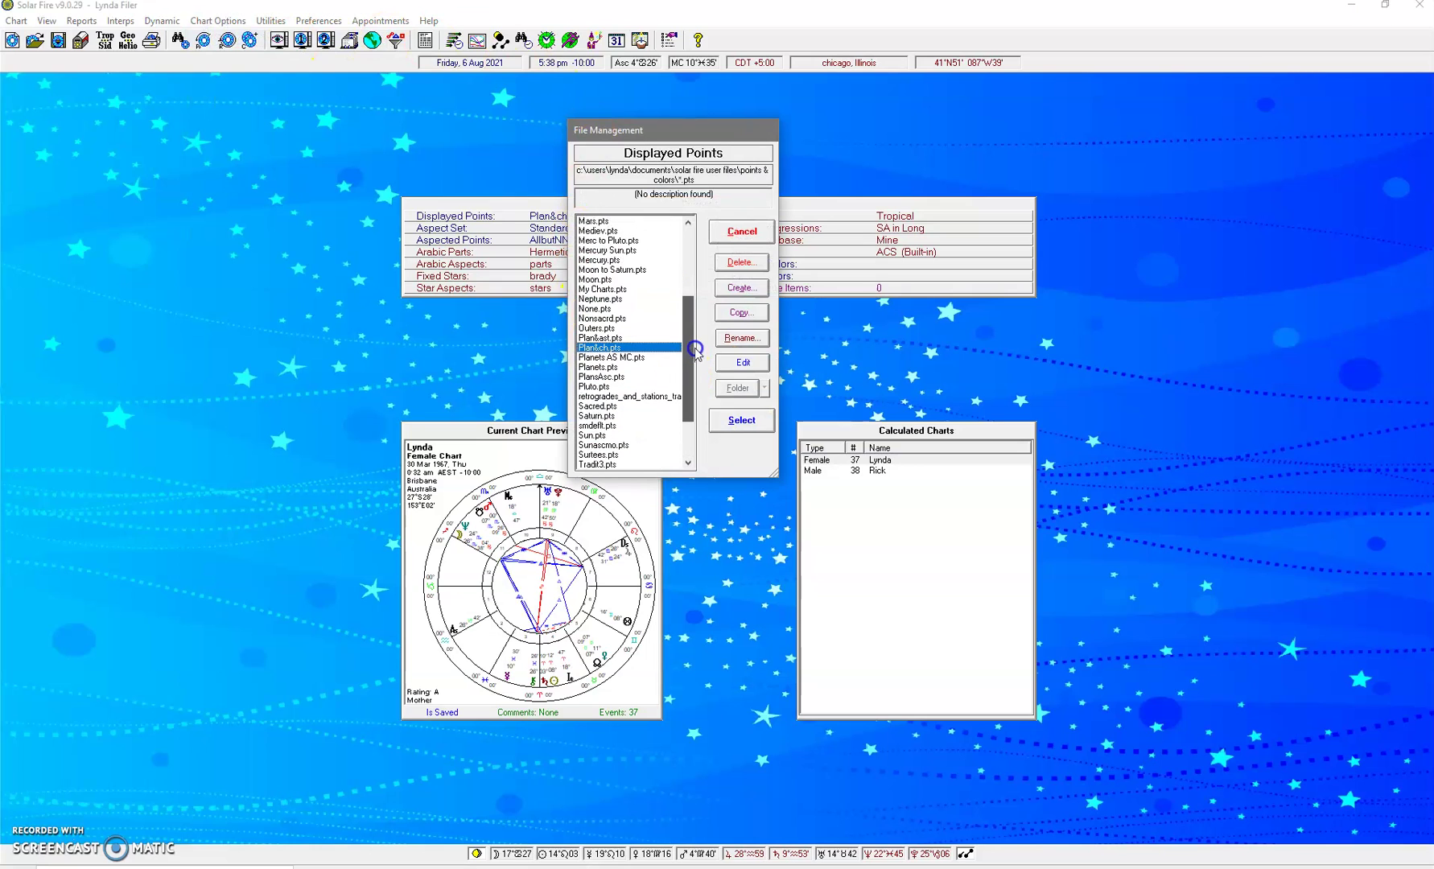
click(598, 368)
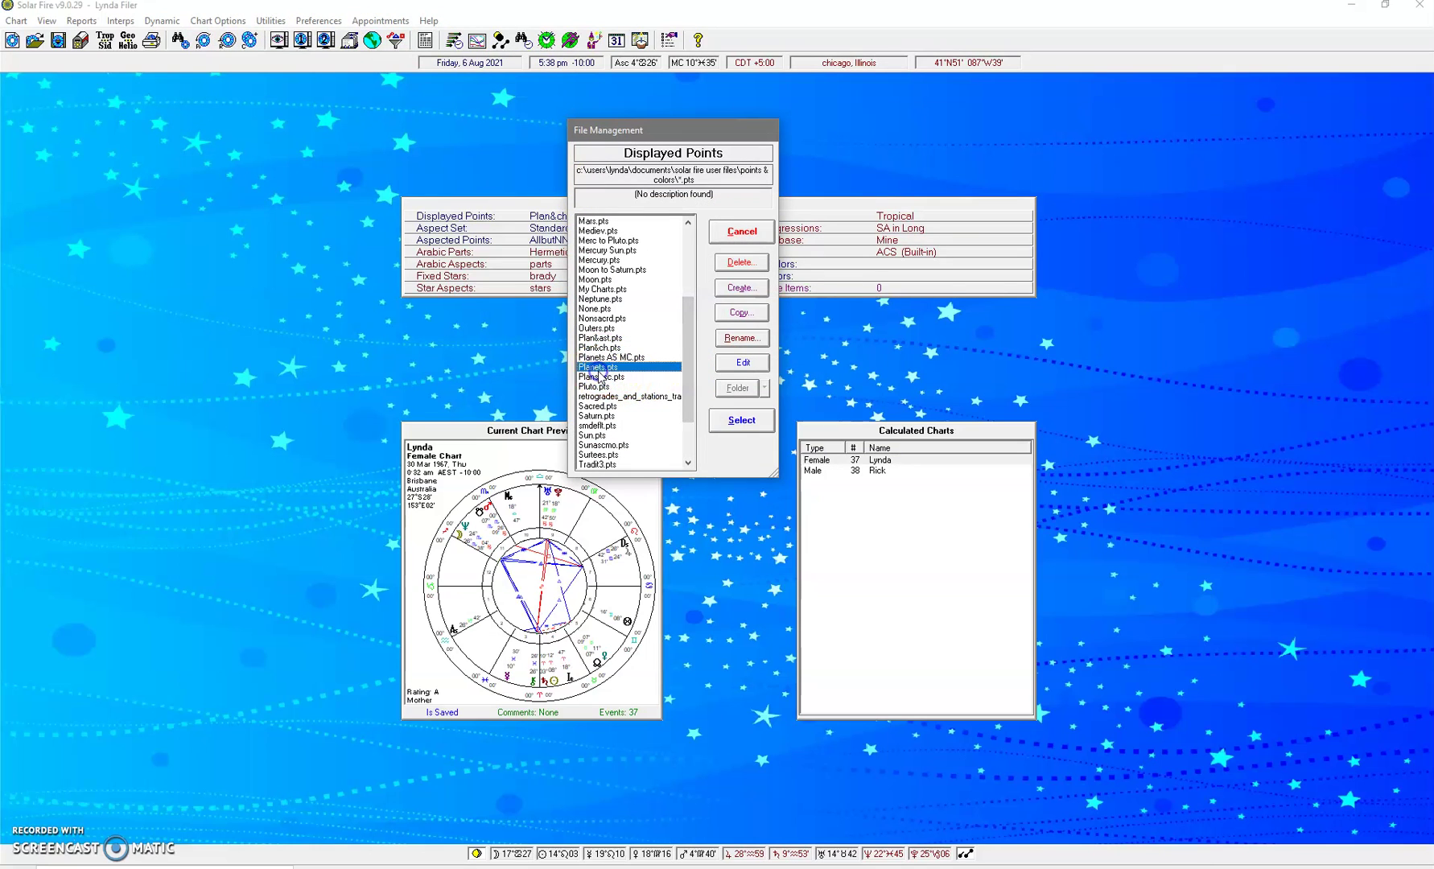
click(759, 359)
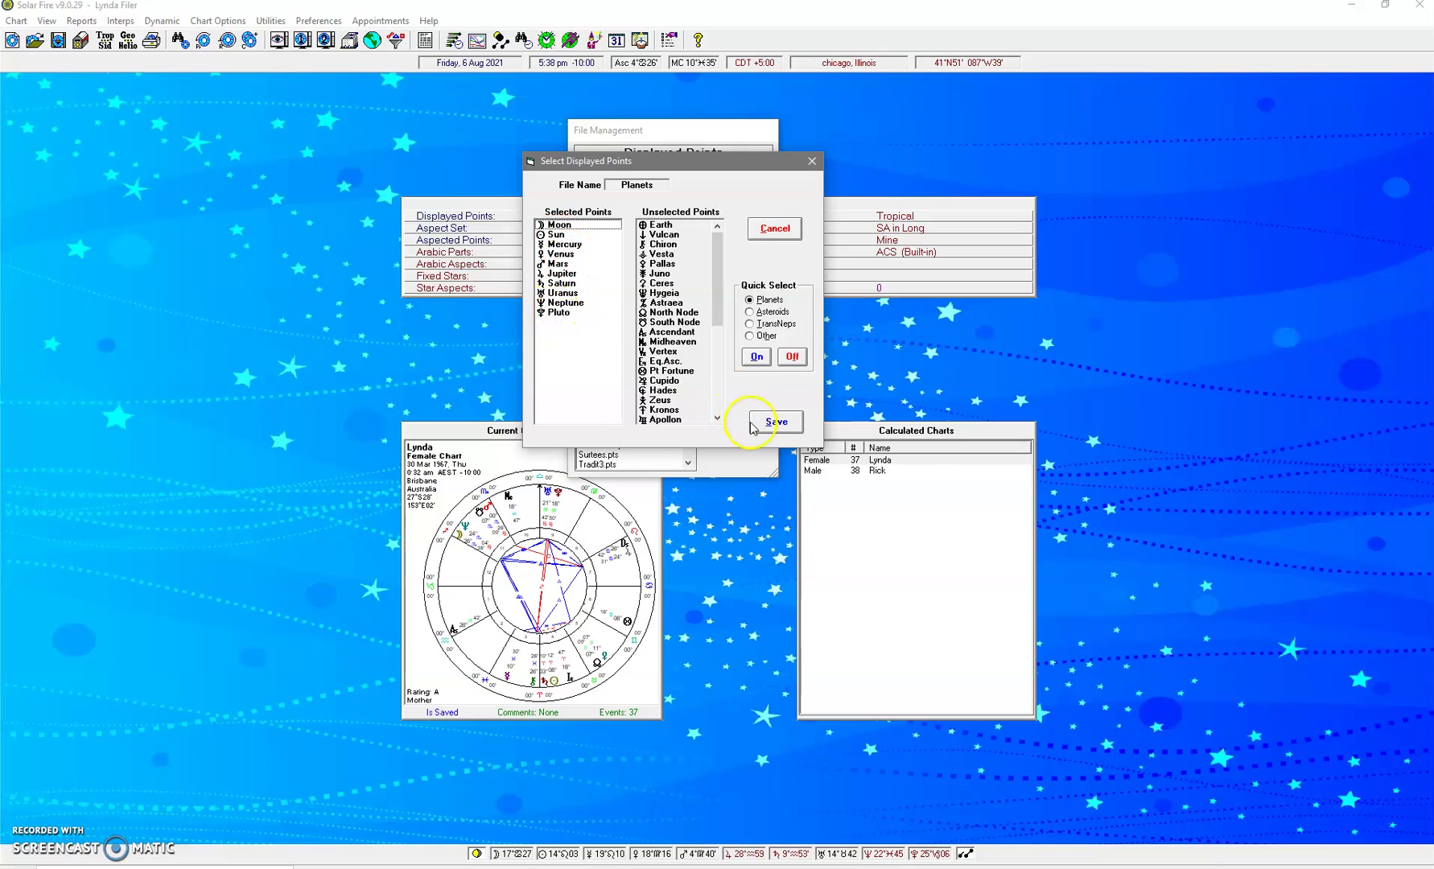
click(813, 160)
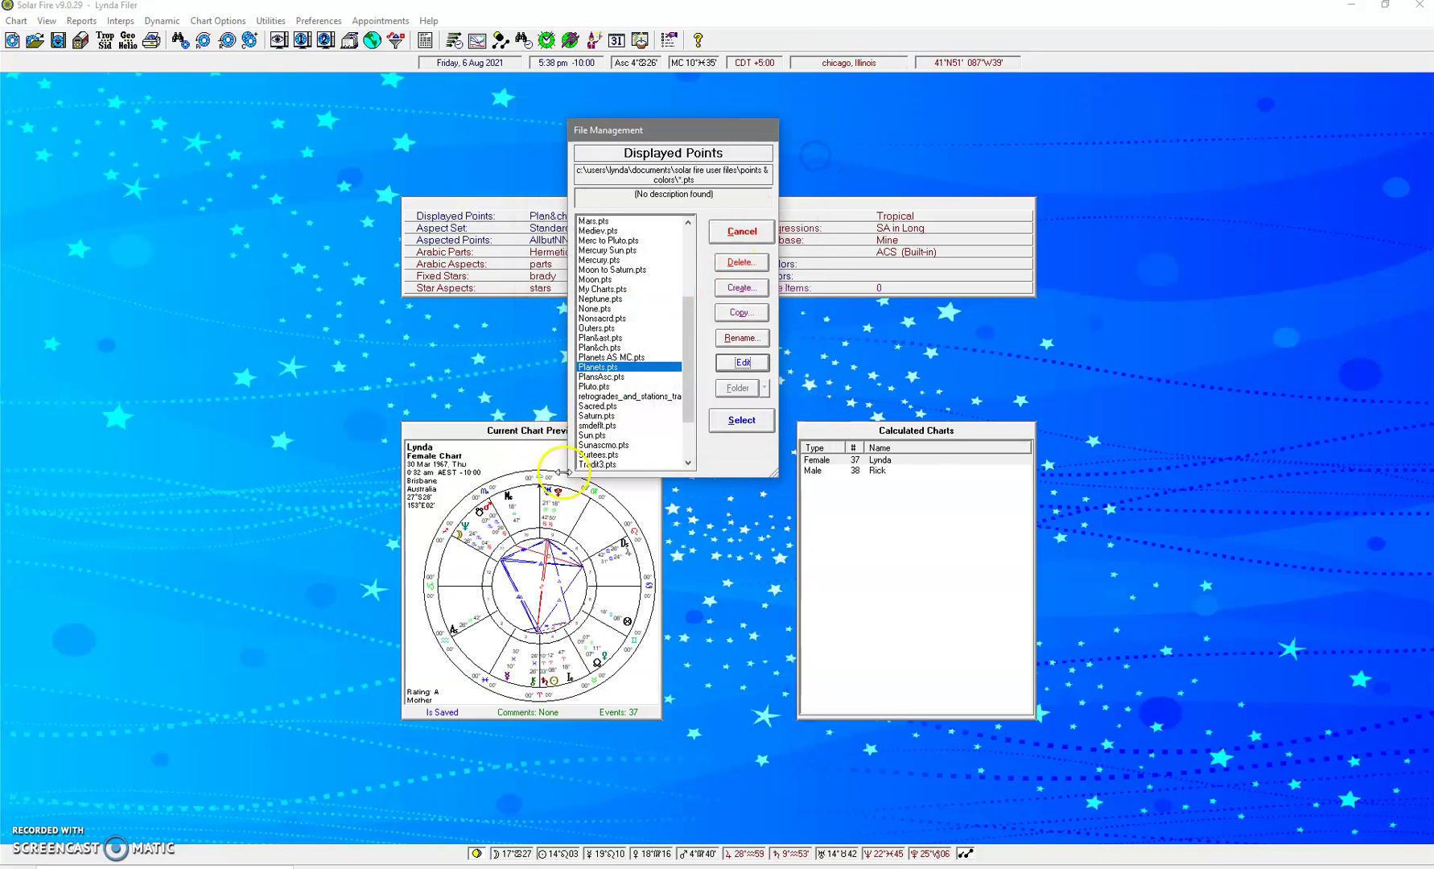
Try adding Cupido and Hades to the Planets AS MC.pts points file and discard the changes
click(616, 358)
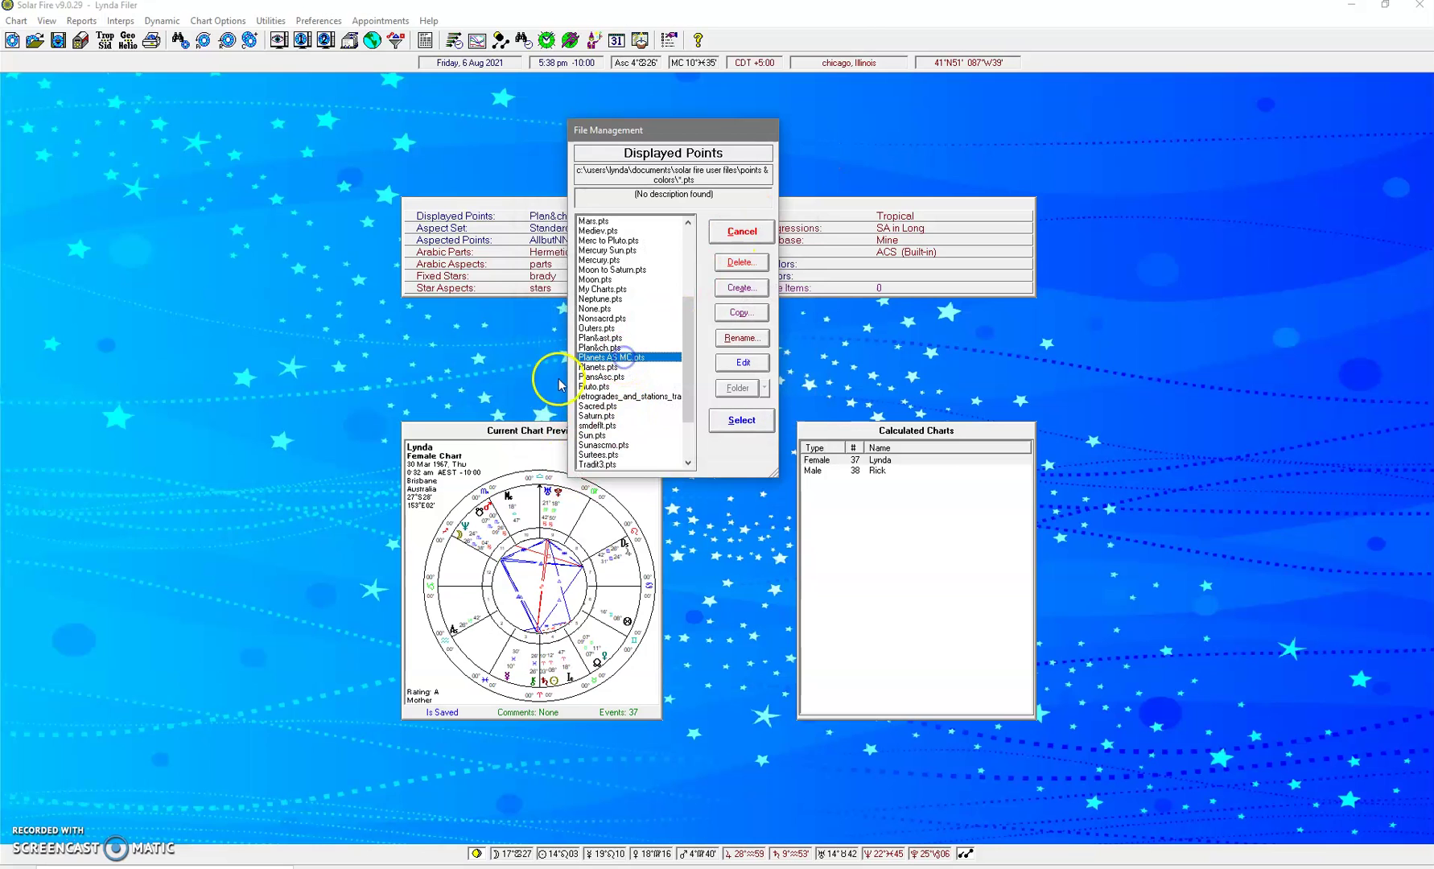
click(742, 362)
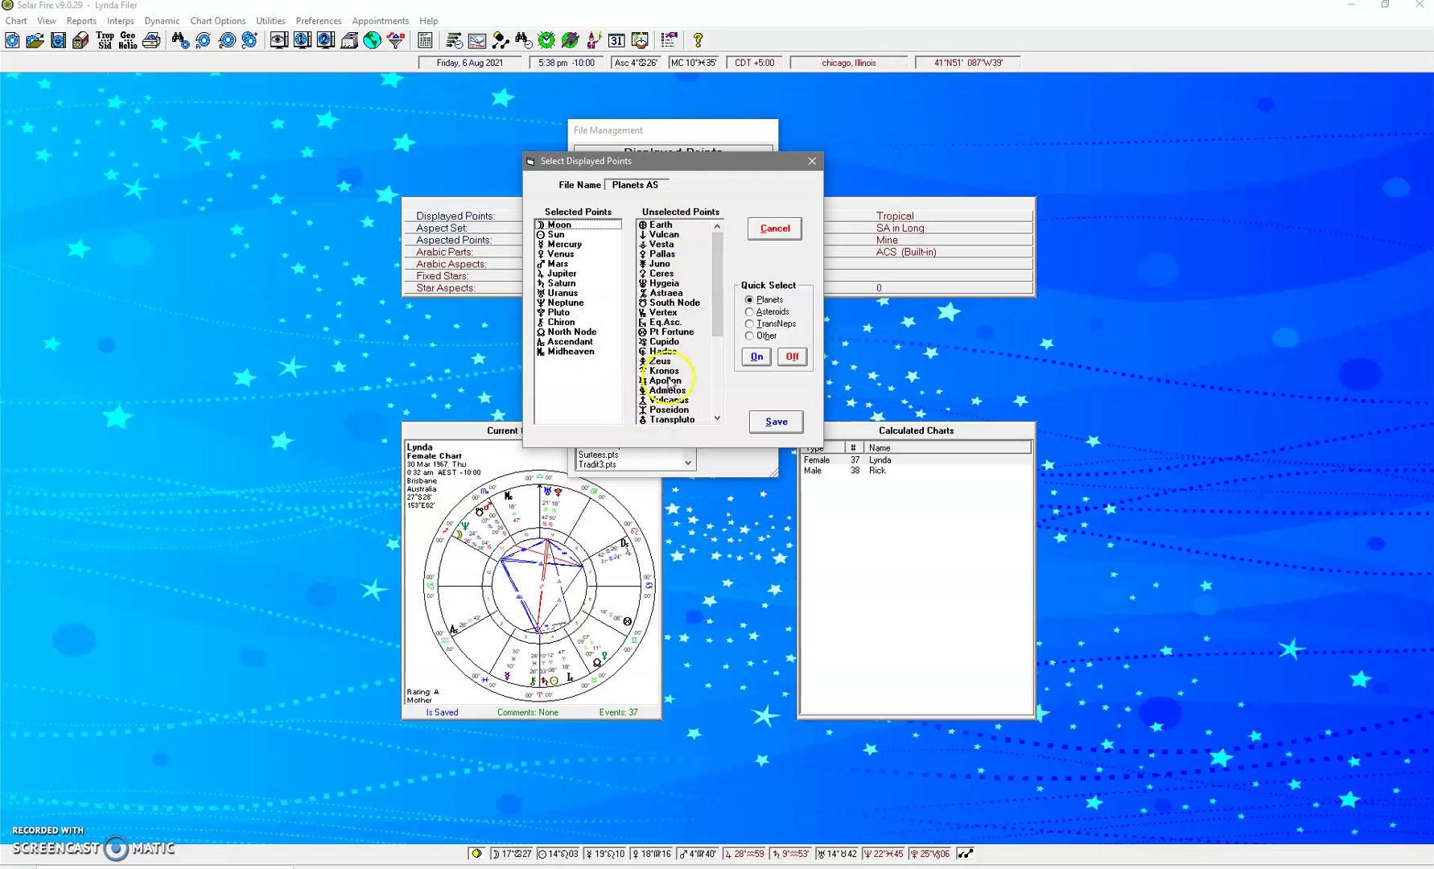
double_click(668, 344)
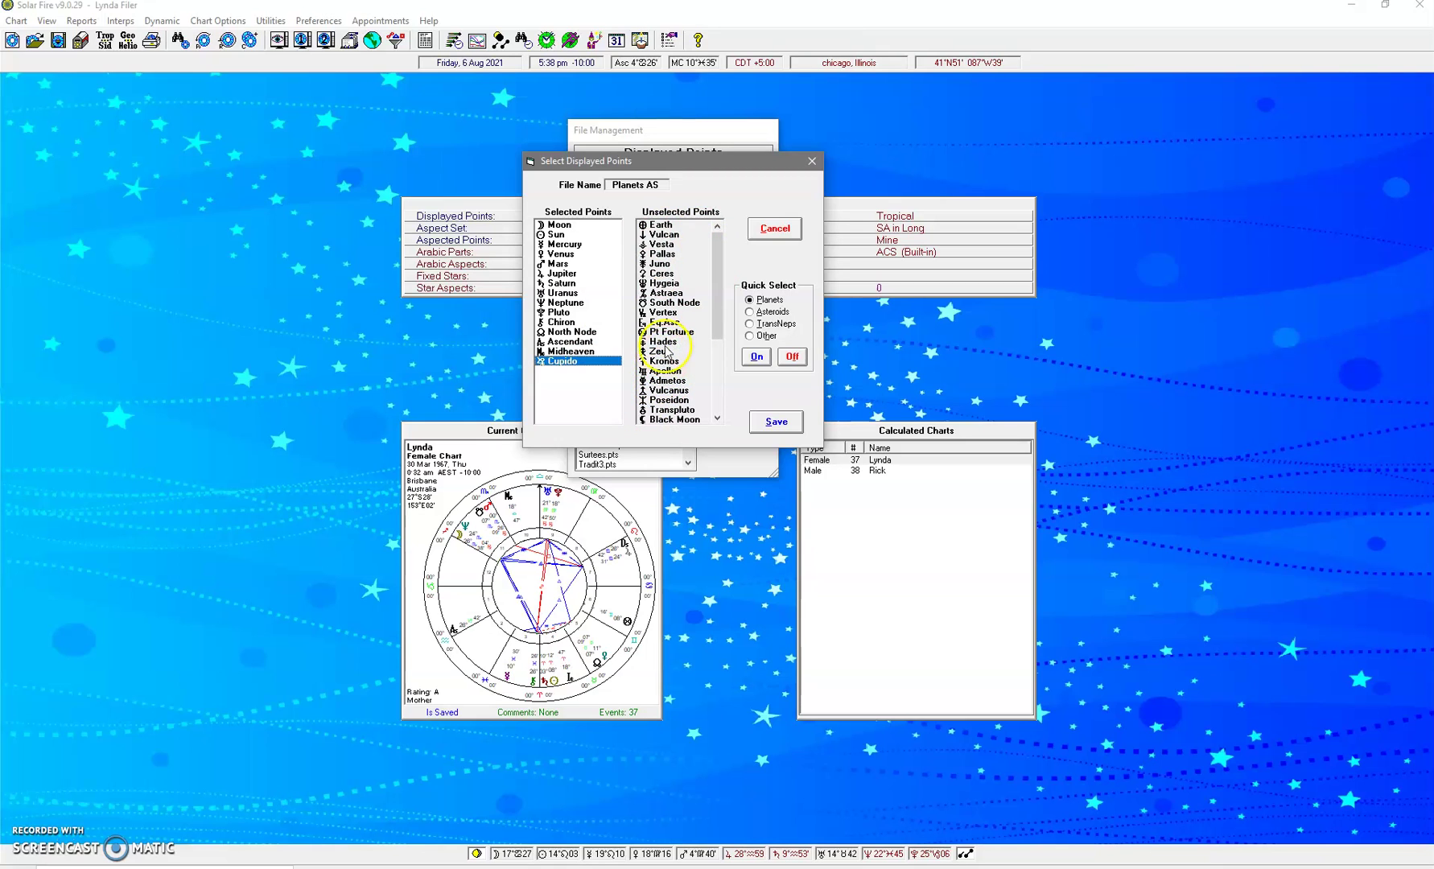
double_click(665, 343)
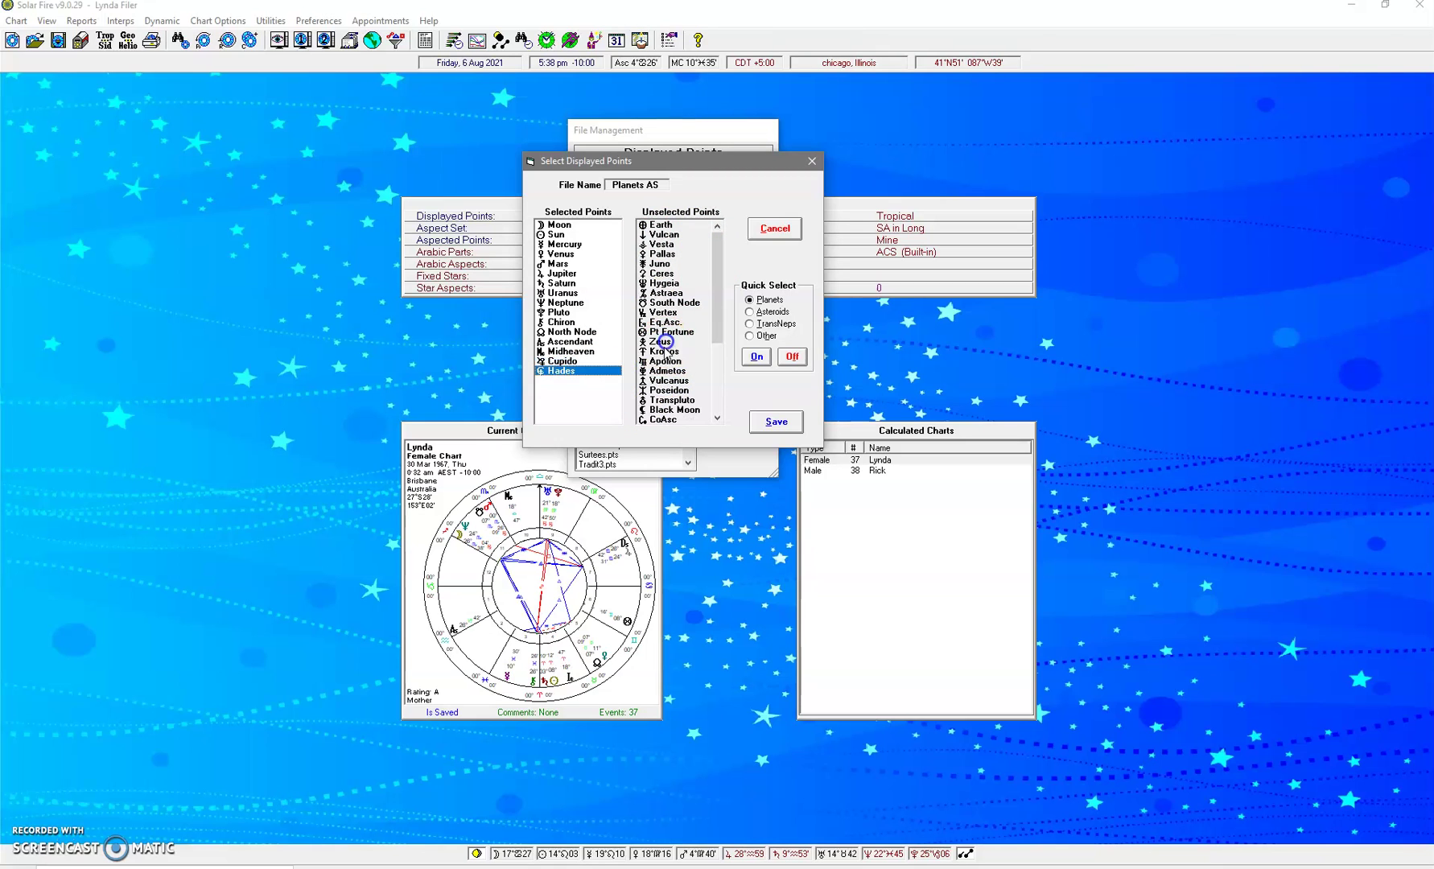
click(812, 161)
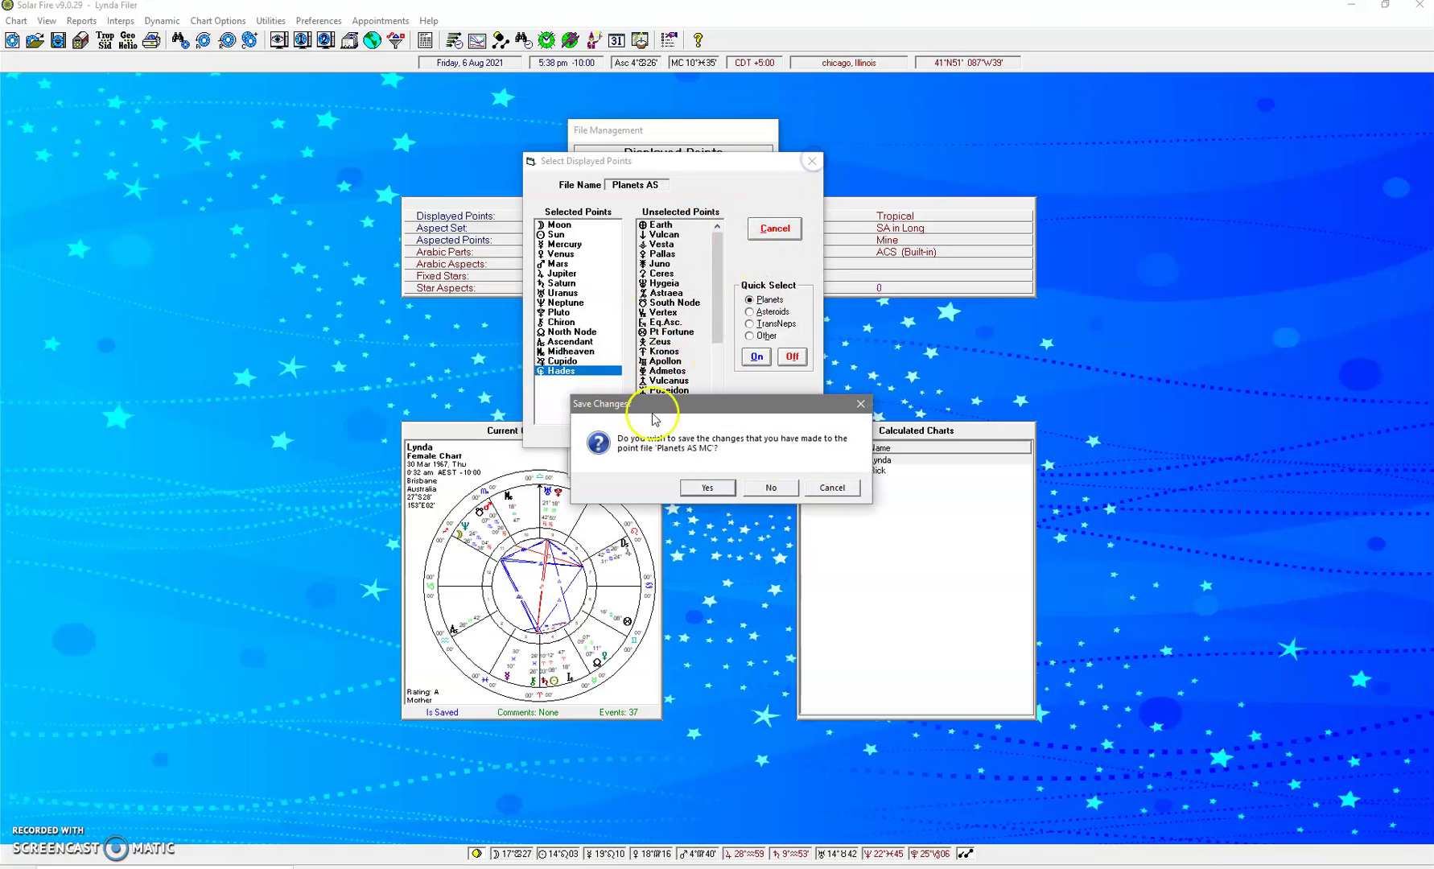
click(764, 490)
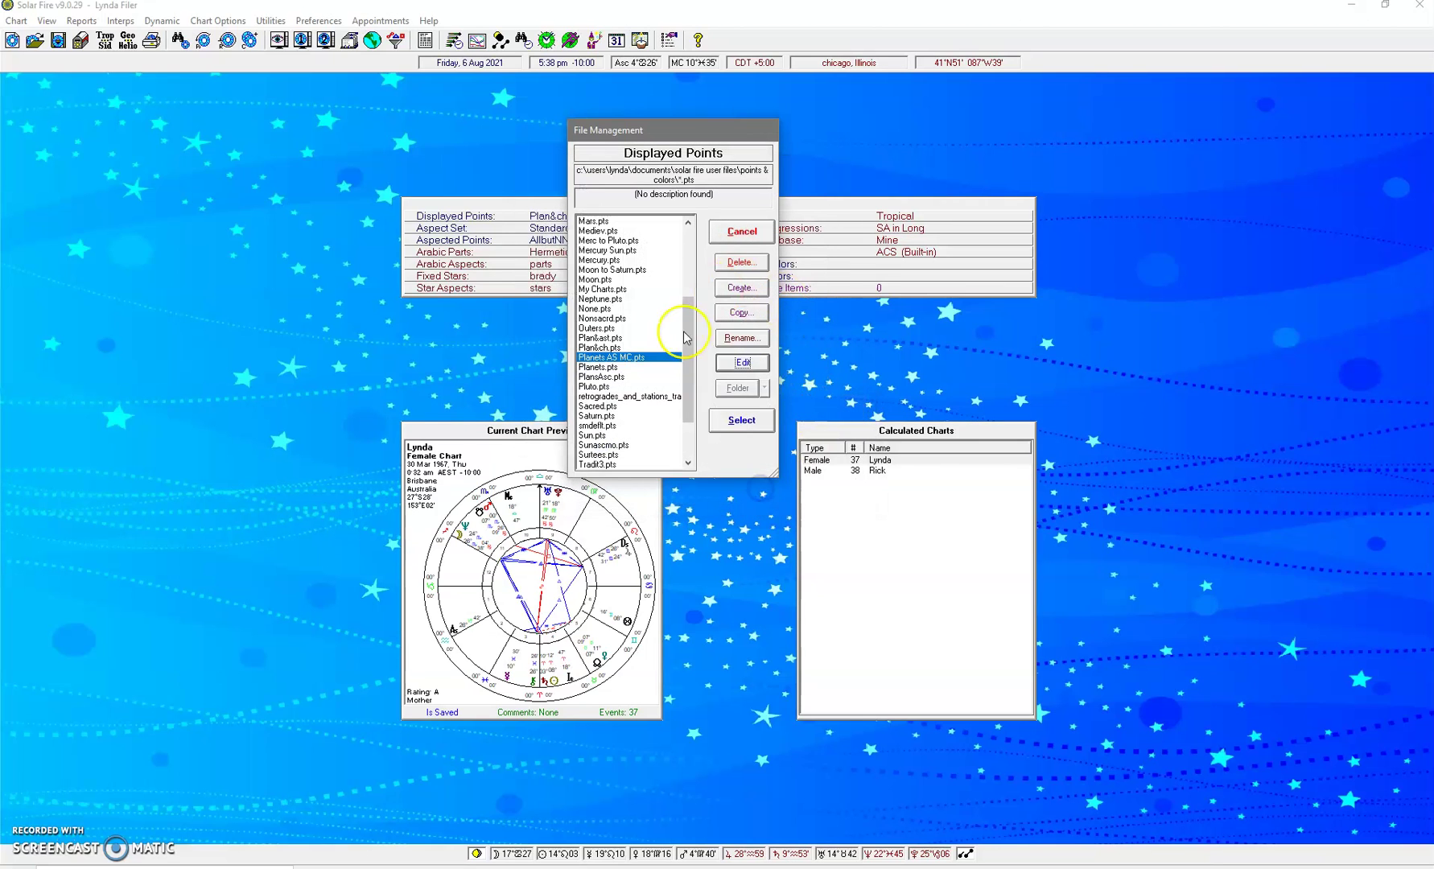
Add Ceres, Juno and Pallas to the selected points of Planets.pts and save the file
click(608, 368)
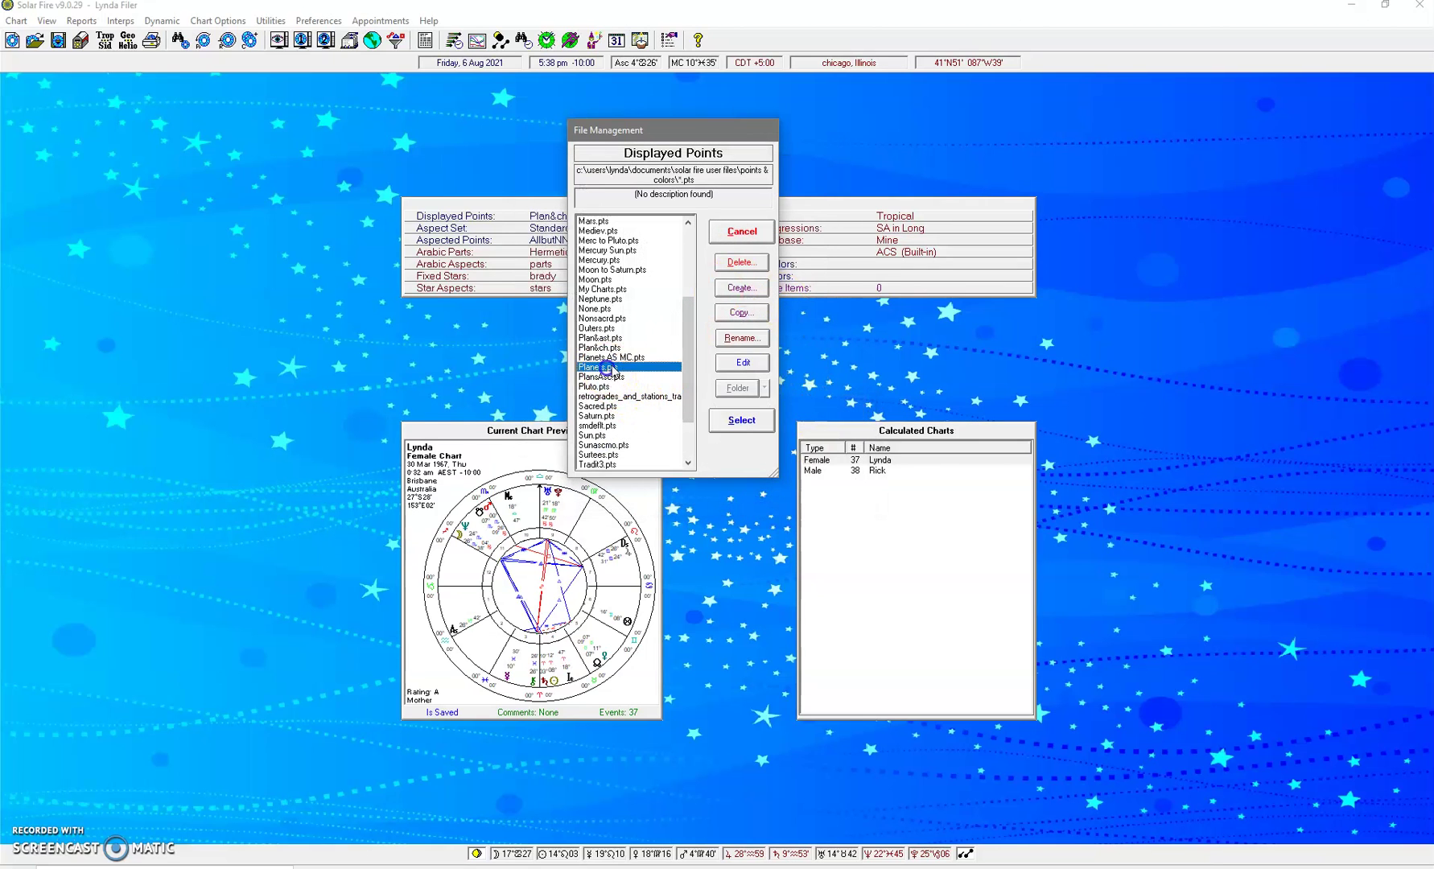
click(746, 364)
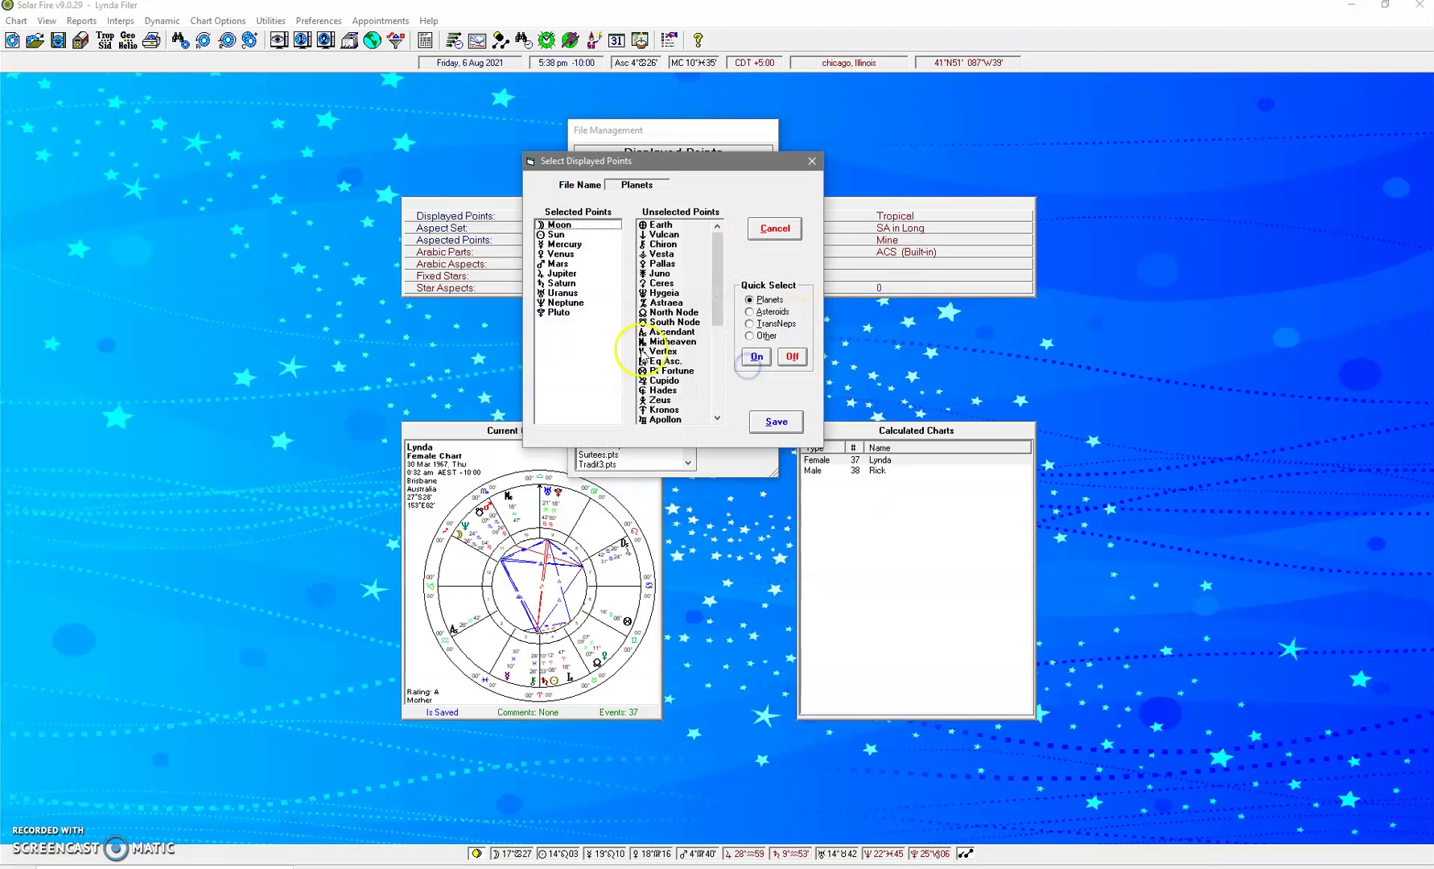
double_click(667, 284)
double_click(665, 274)
double_click(675, 266)
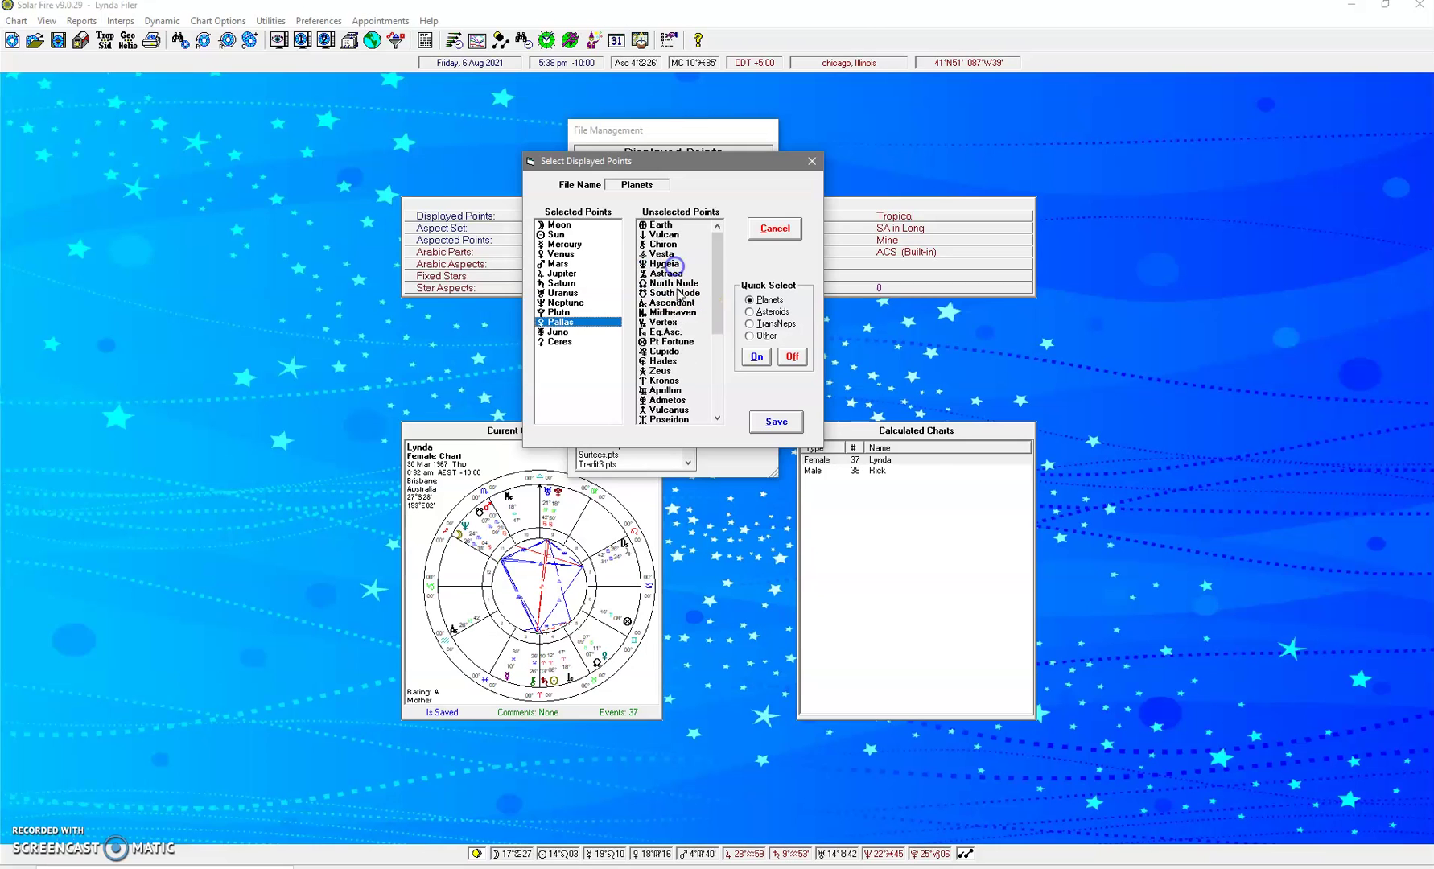
click(757, 419)
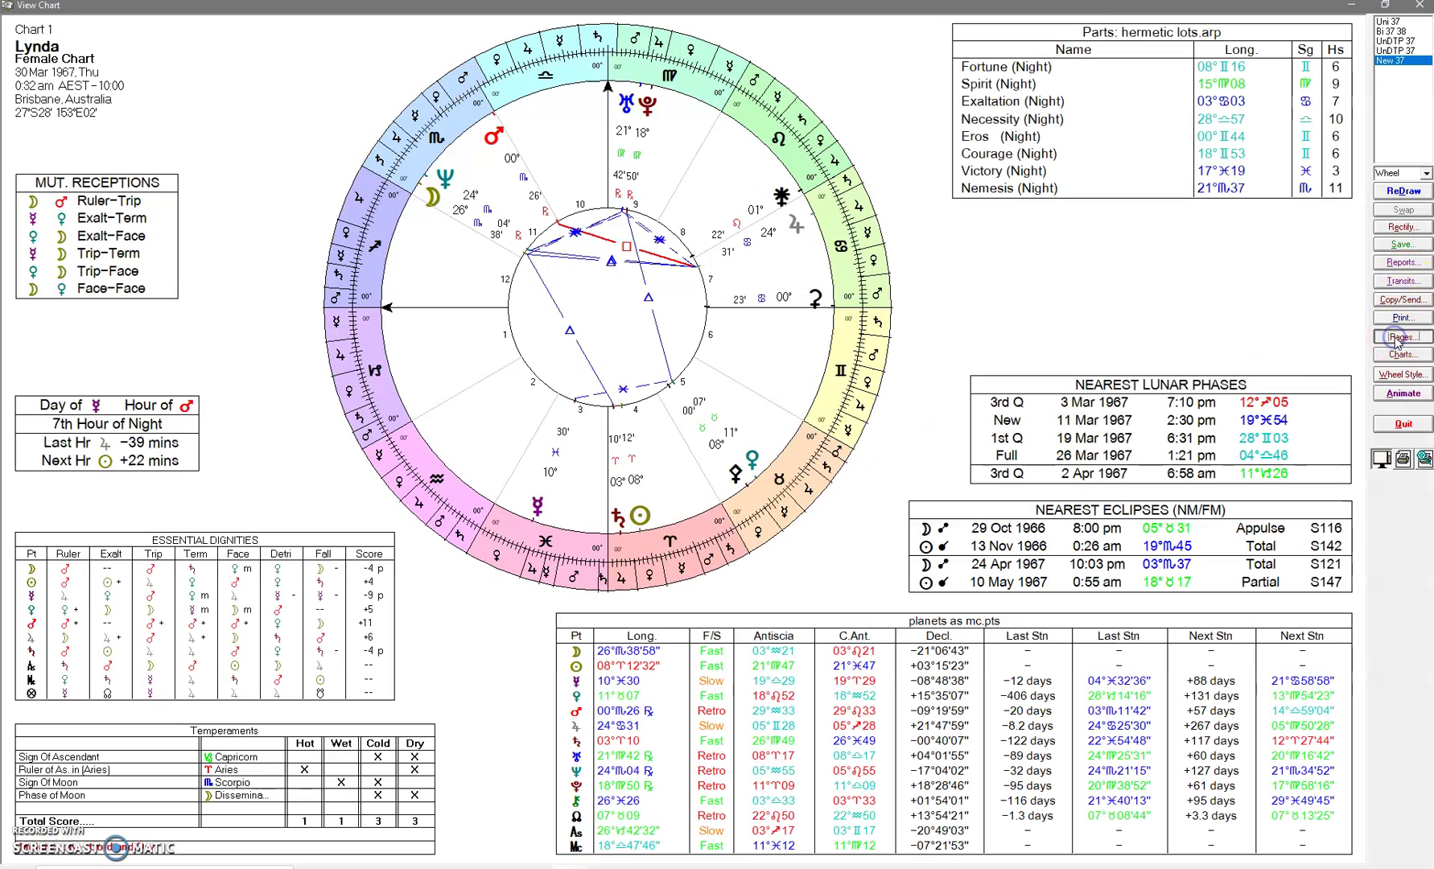
Display Lynda's chart with the recently added "example chart" page layout
click(1397, 337)
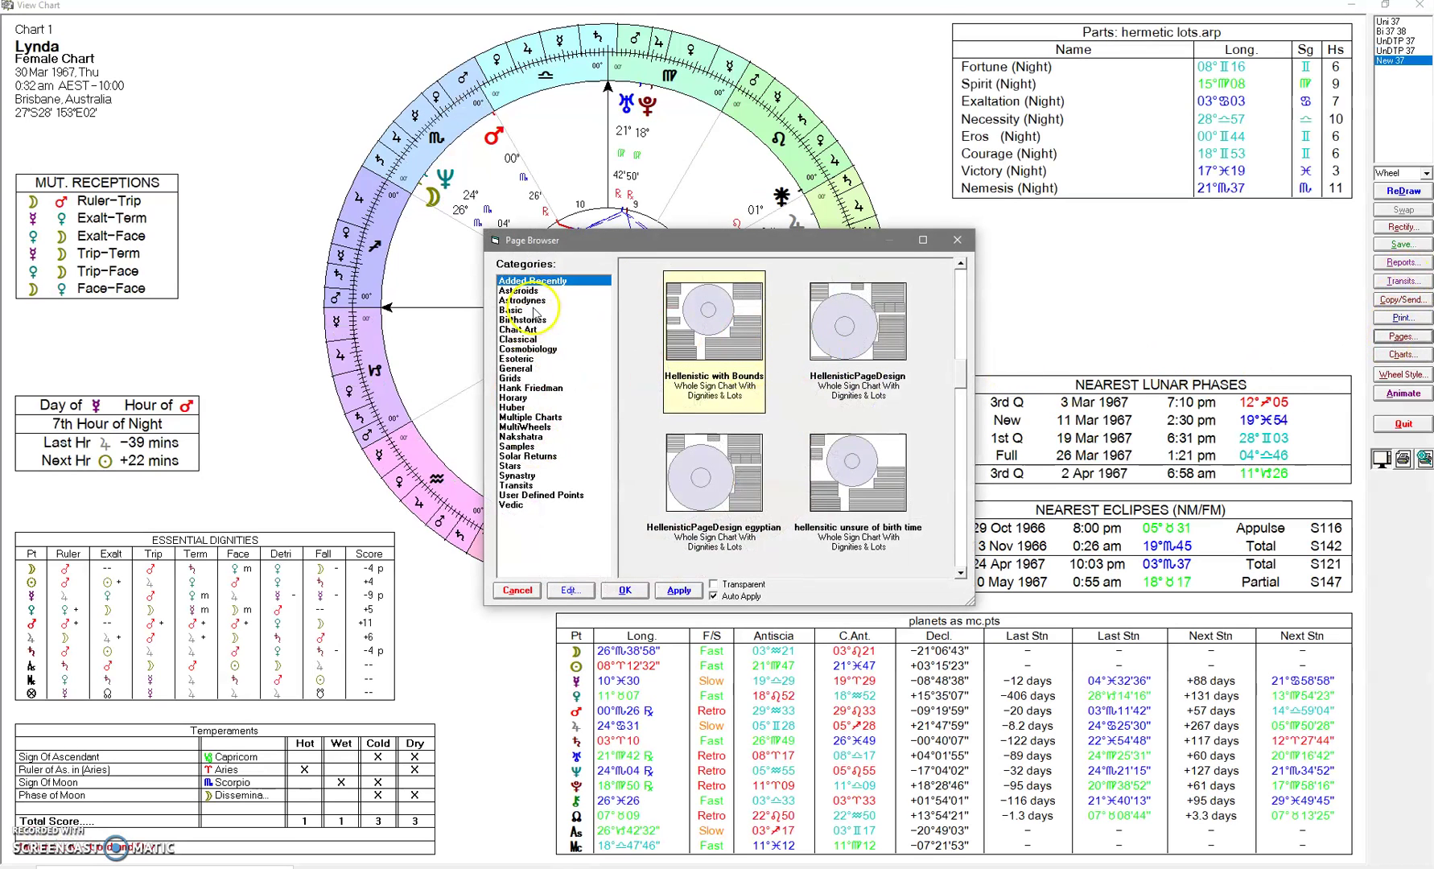
drag(960, 372, 981, 318)
click(709, 453)
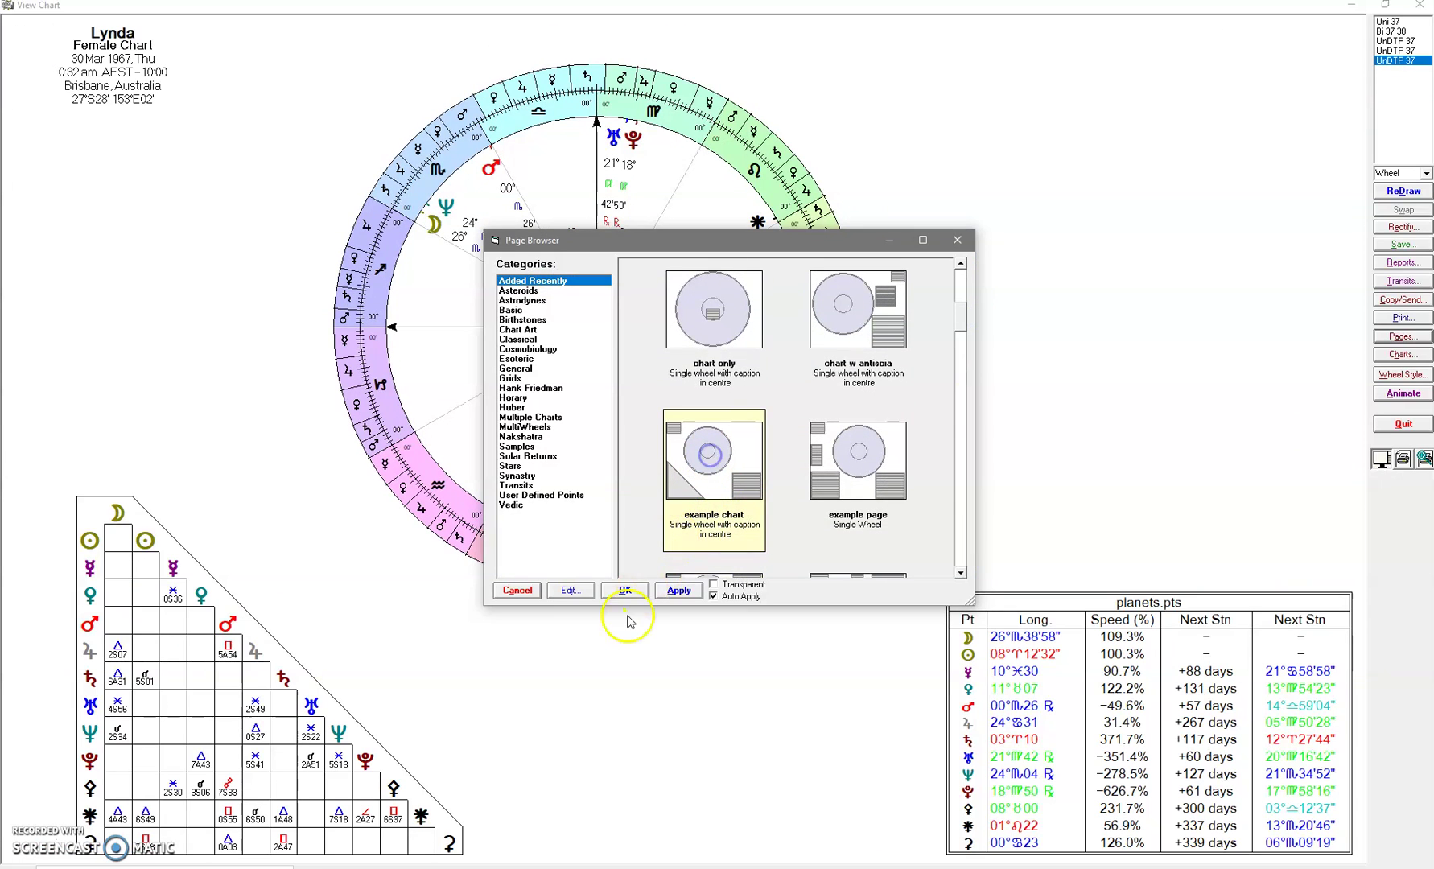
click(625, 590)
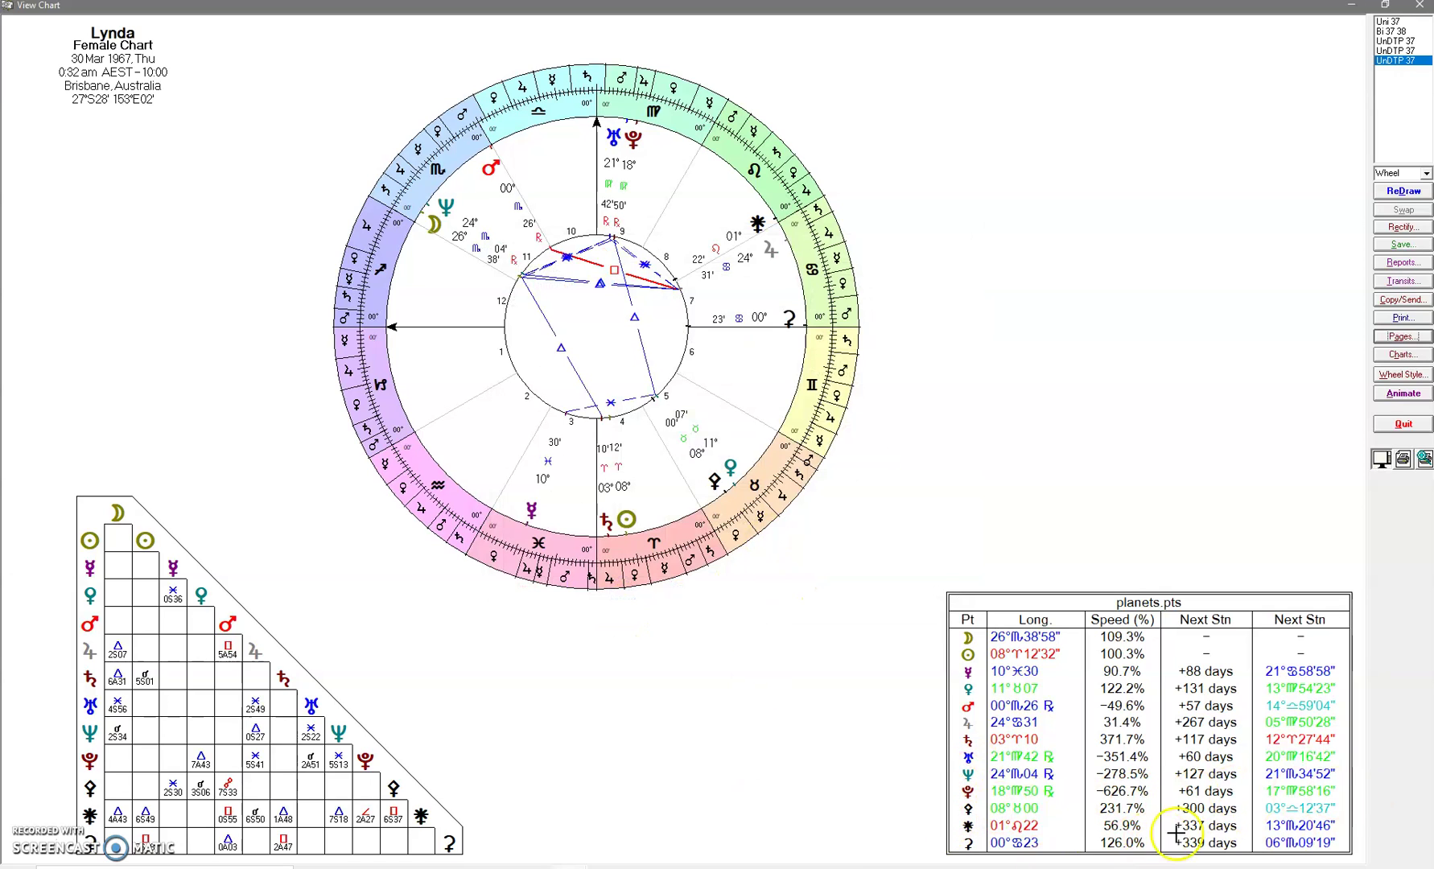
Open the "example chart" page layout for editing
click(1400, 336)
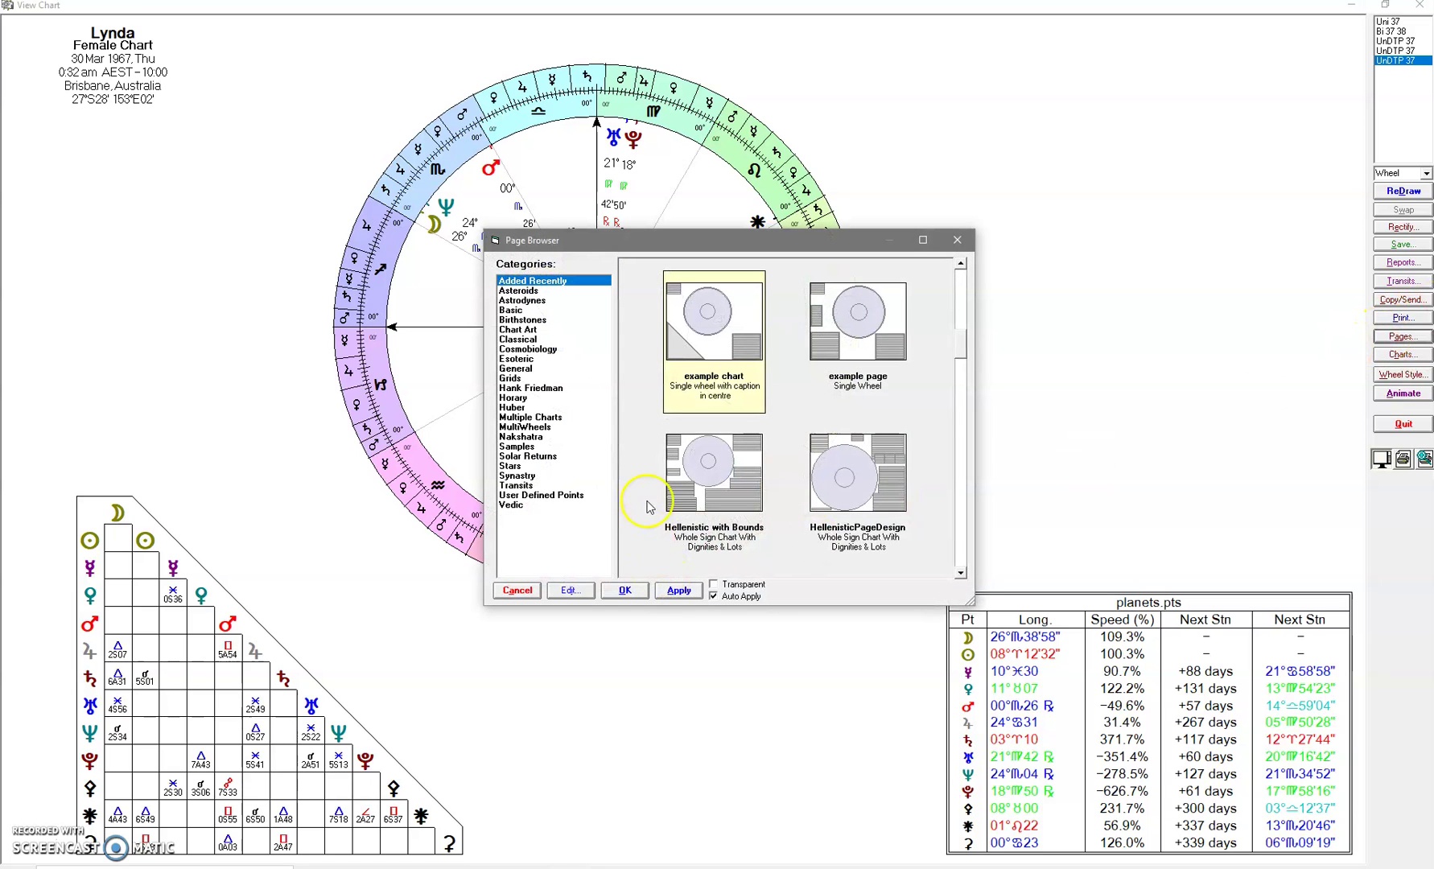
click(571, 590)
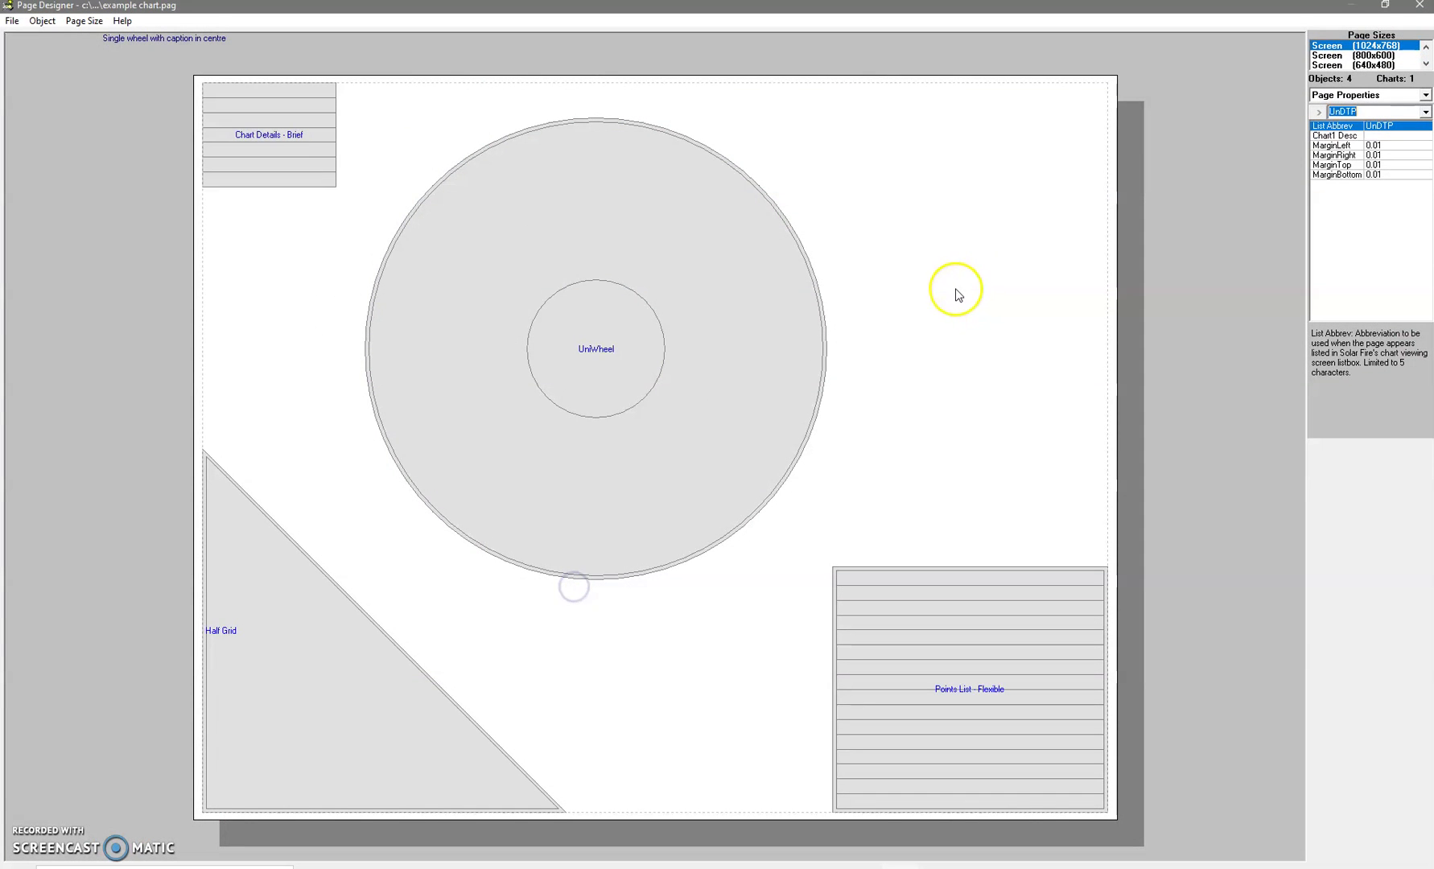
click(42, 21)
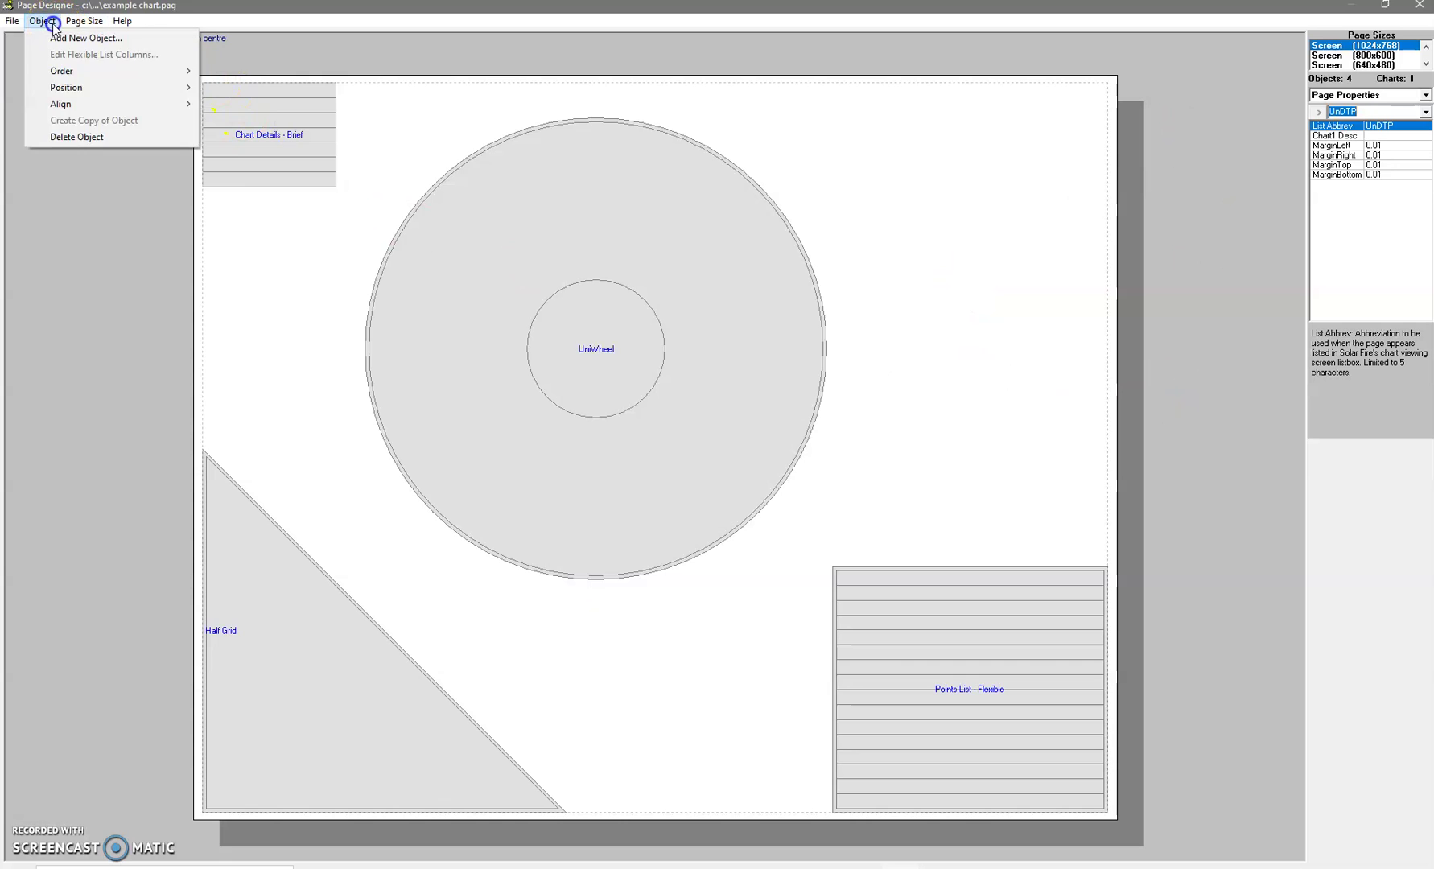
click(27, 56)
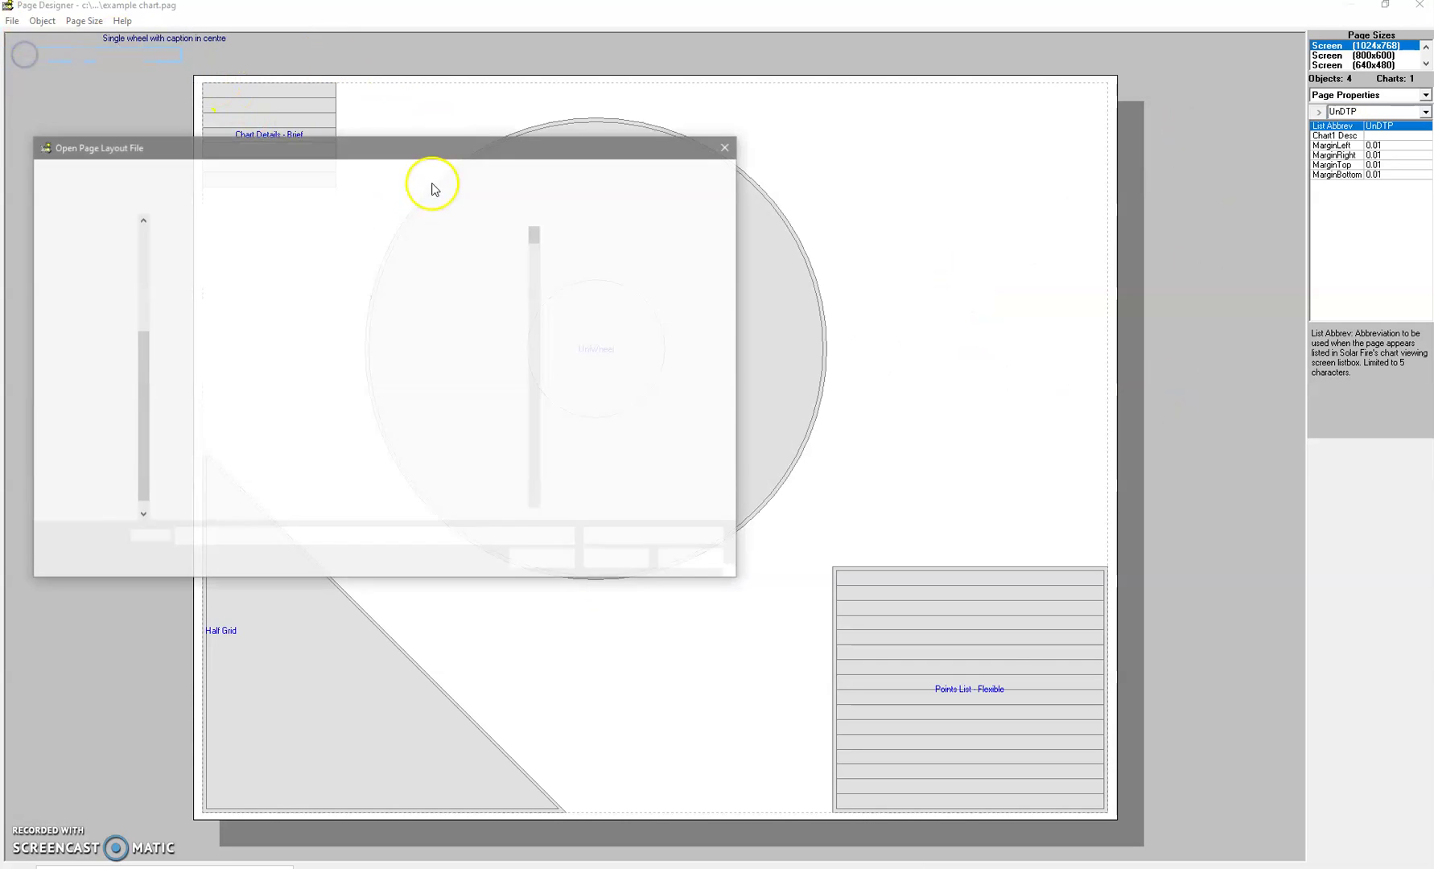
click(727, 148)
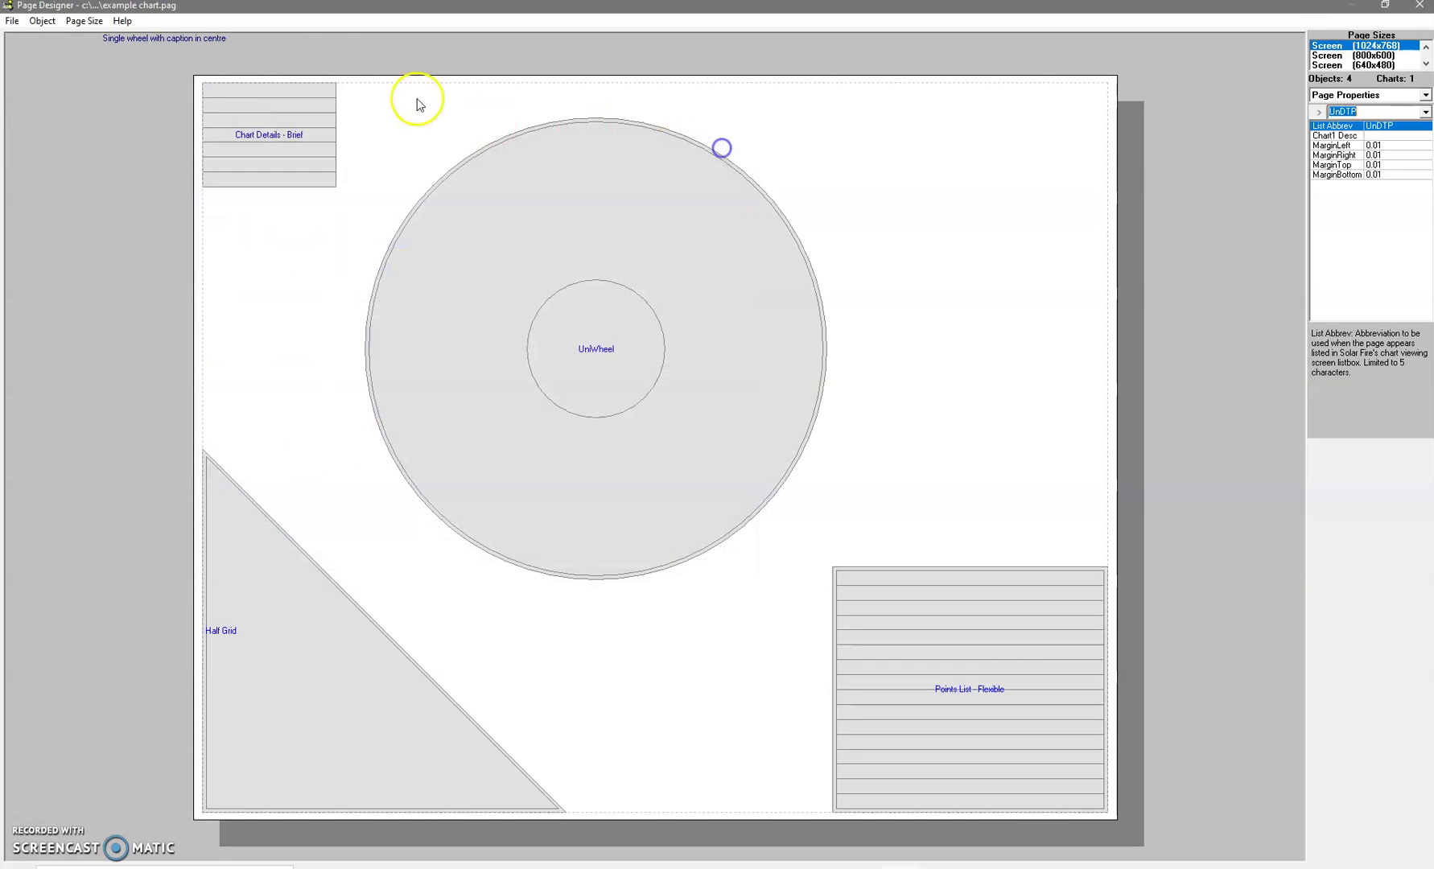
Insert a second Points List - Flexible object into the example chart page
click(12, 21)
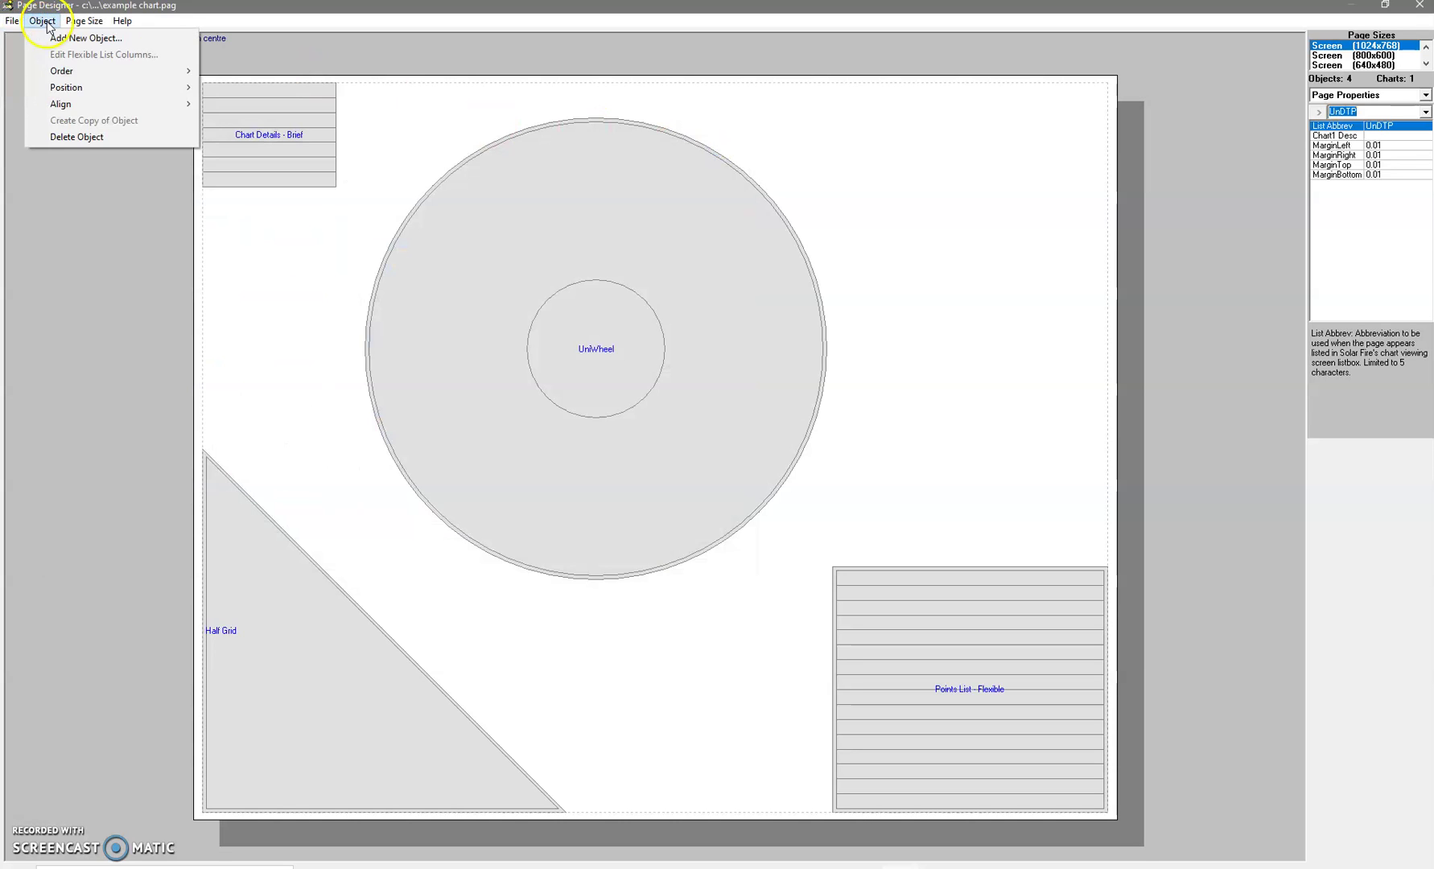
click(48, 38)
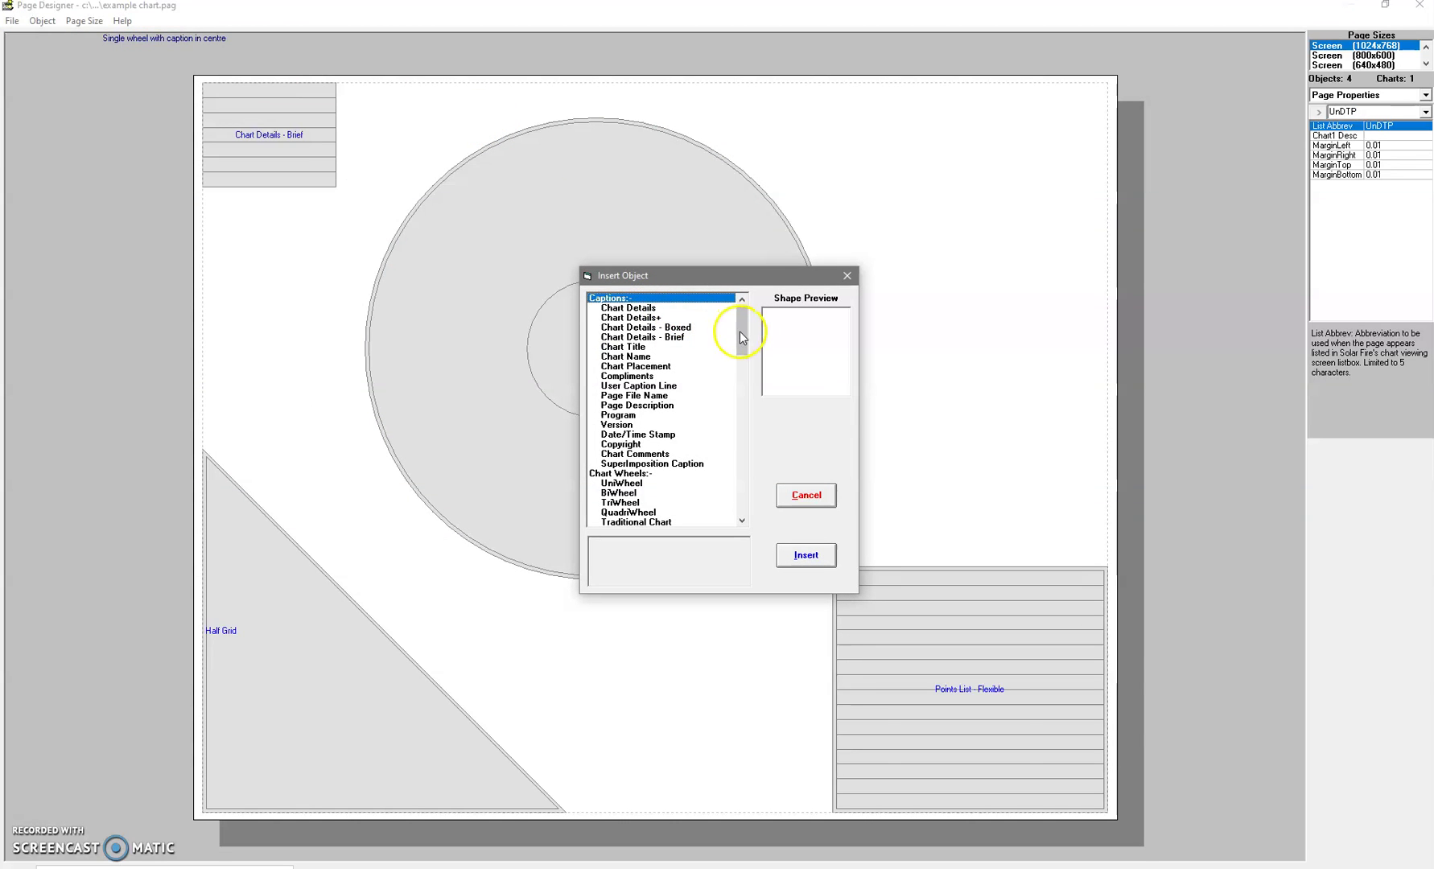
drag(740, 330, 749, 398)
click(656, 327)
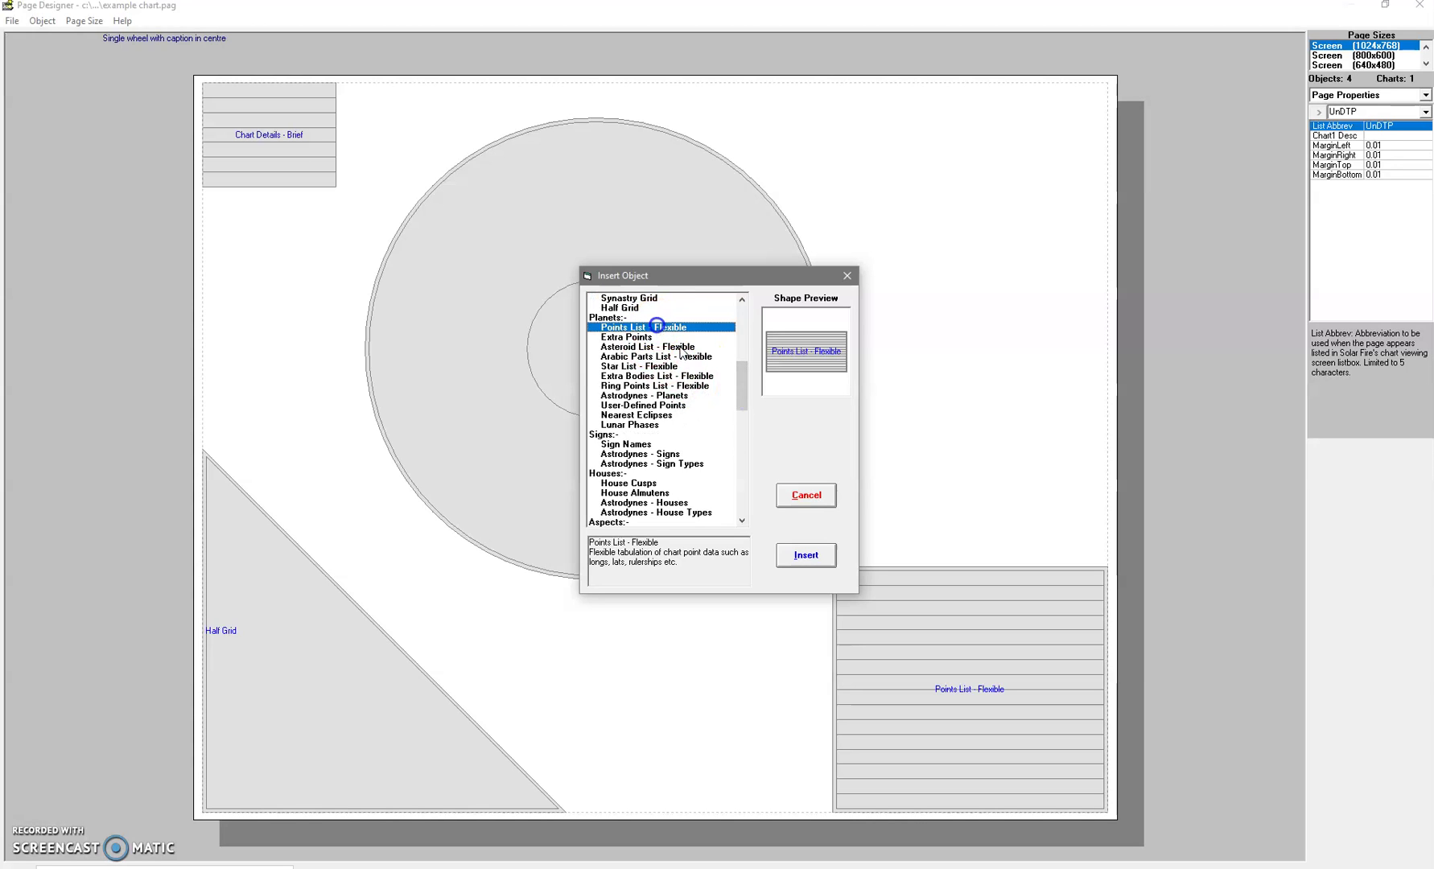
click(807, 557)
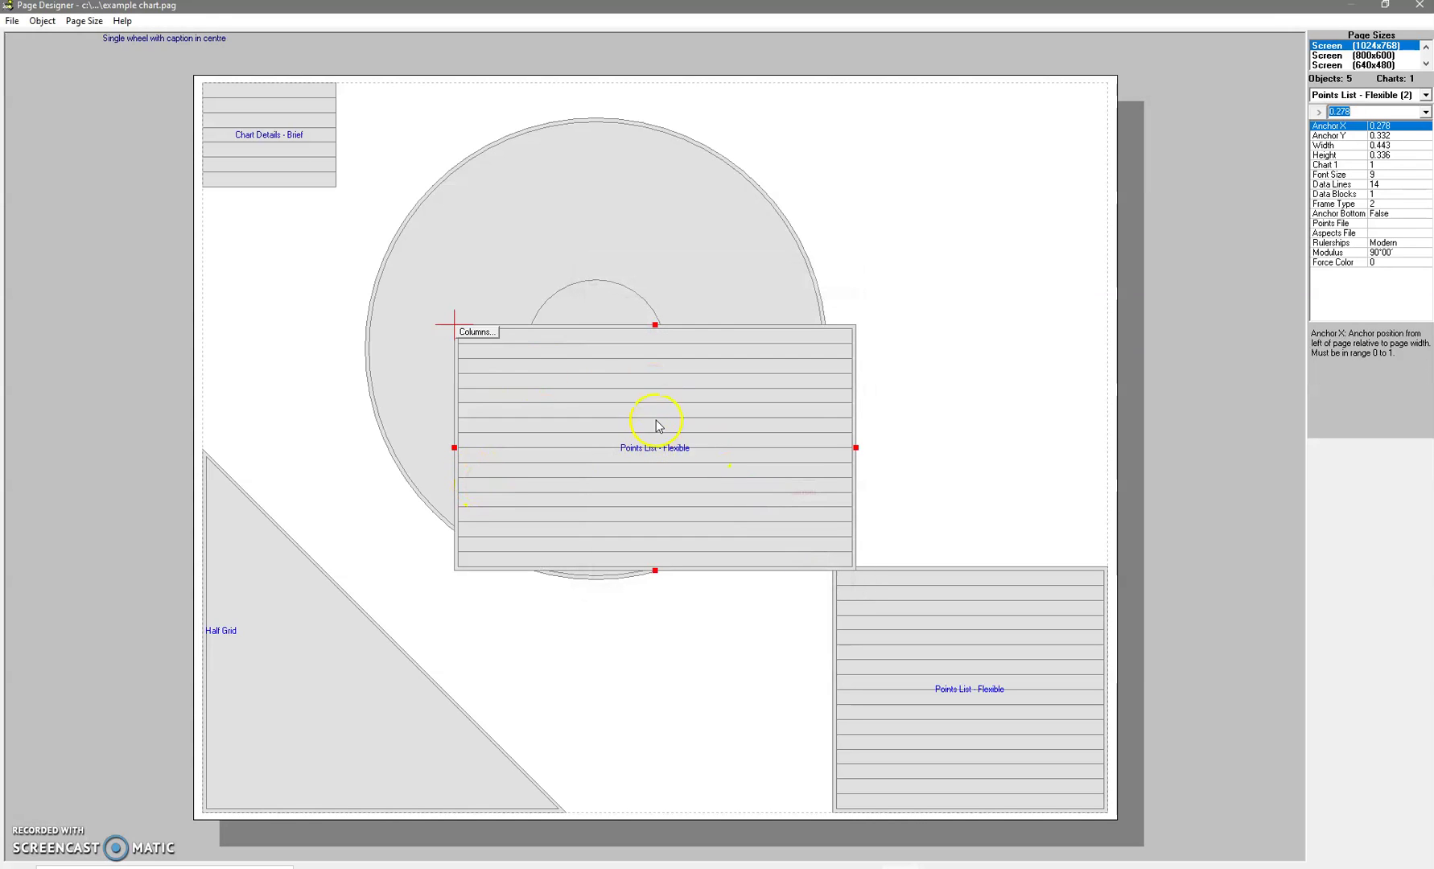
Remove the Point's Long Symbol, Altitude and Azimuth columns from the new flexible points list
right_click(656, 425)
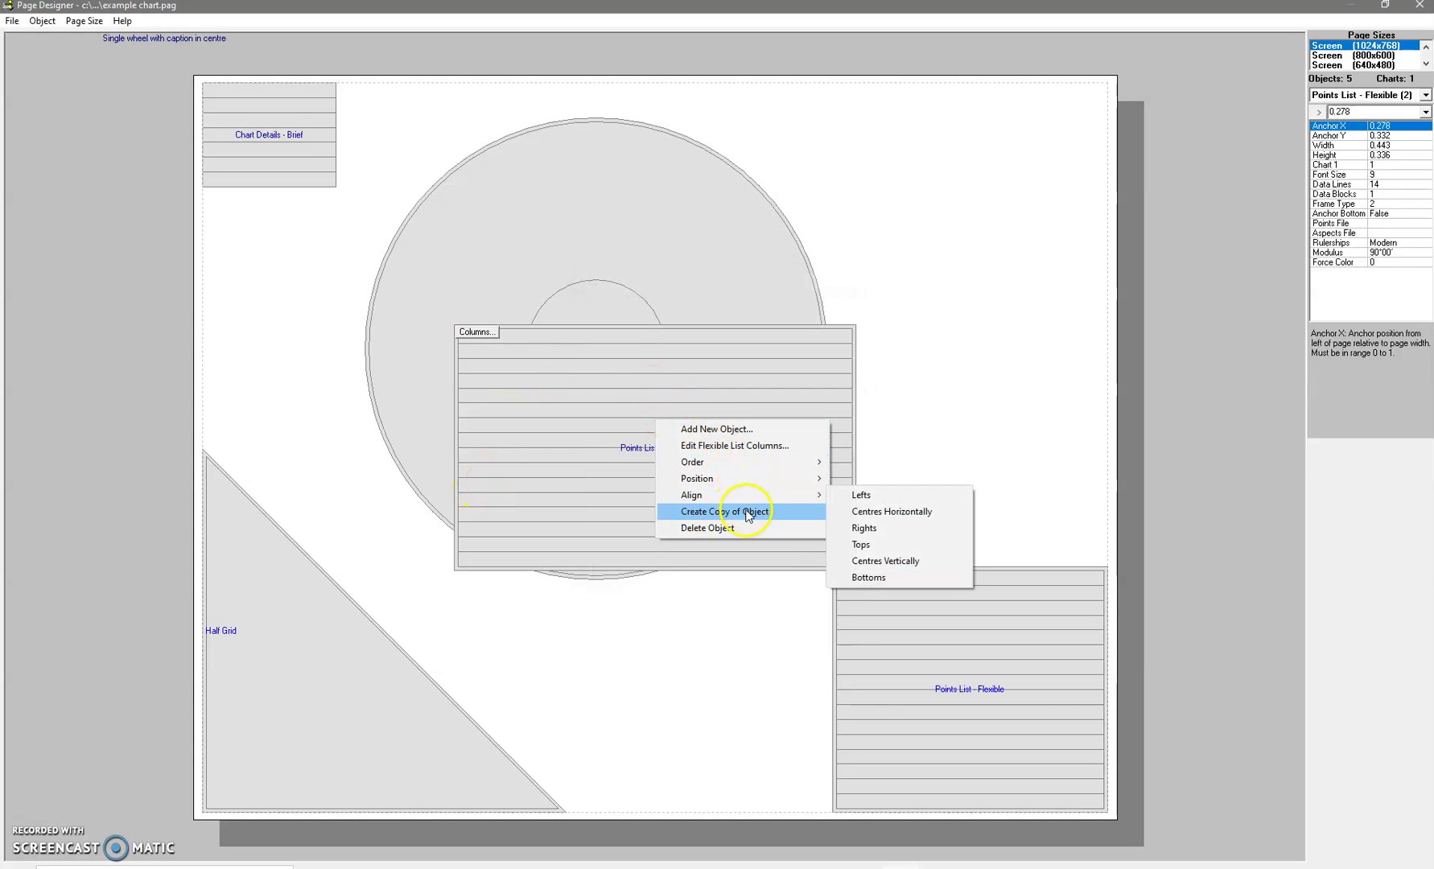
click(759, 448)
click(614, 427)
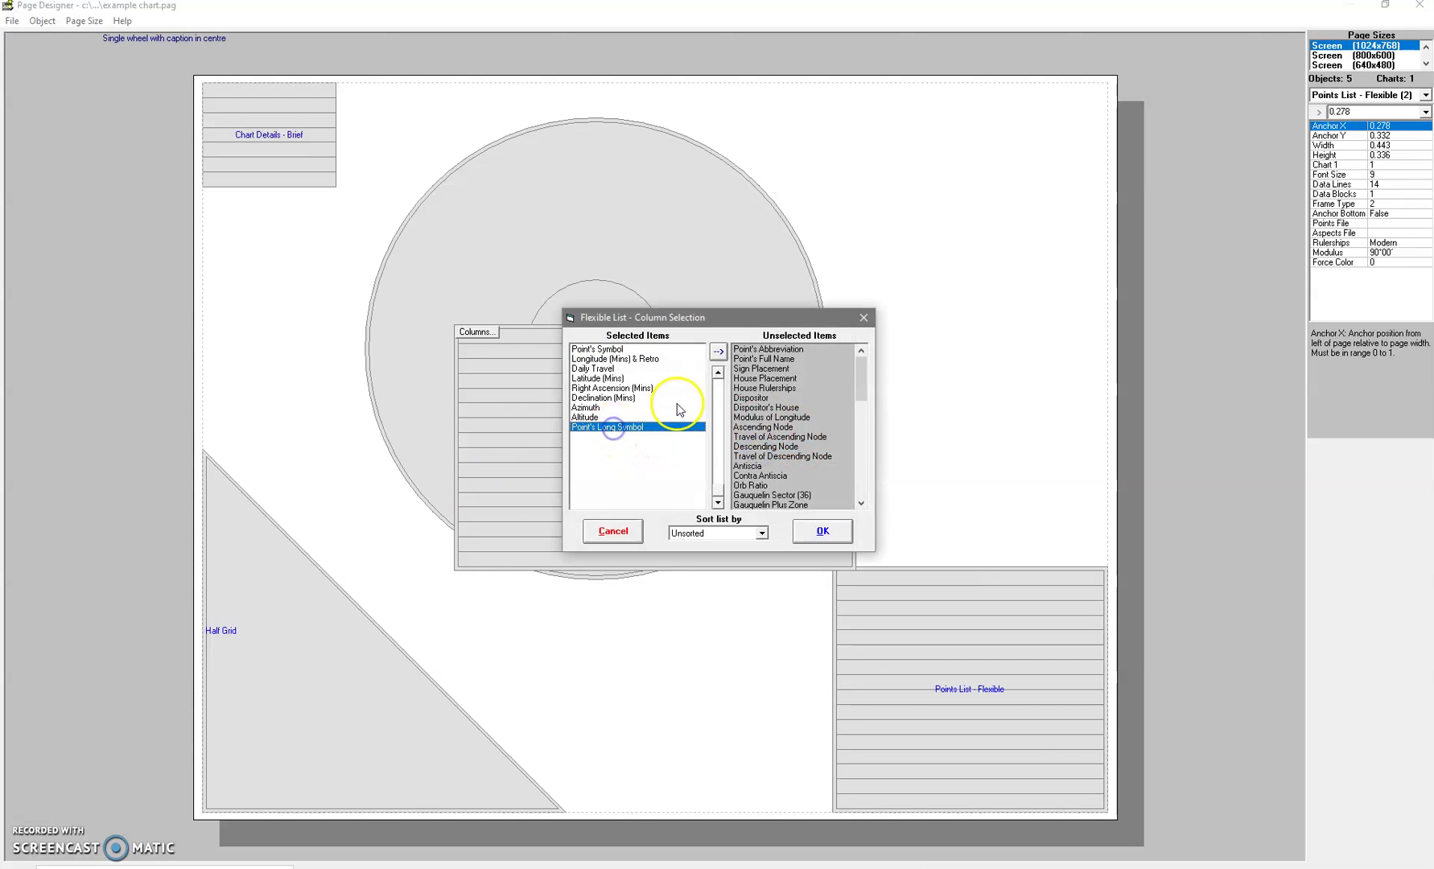
click(718, 352)
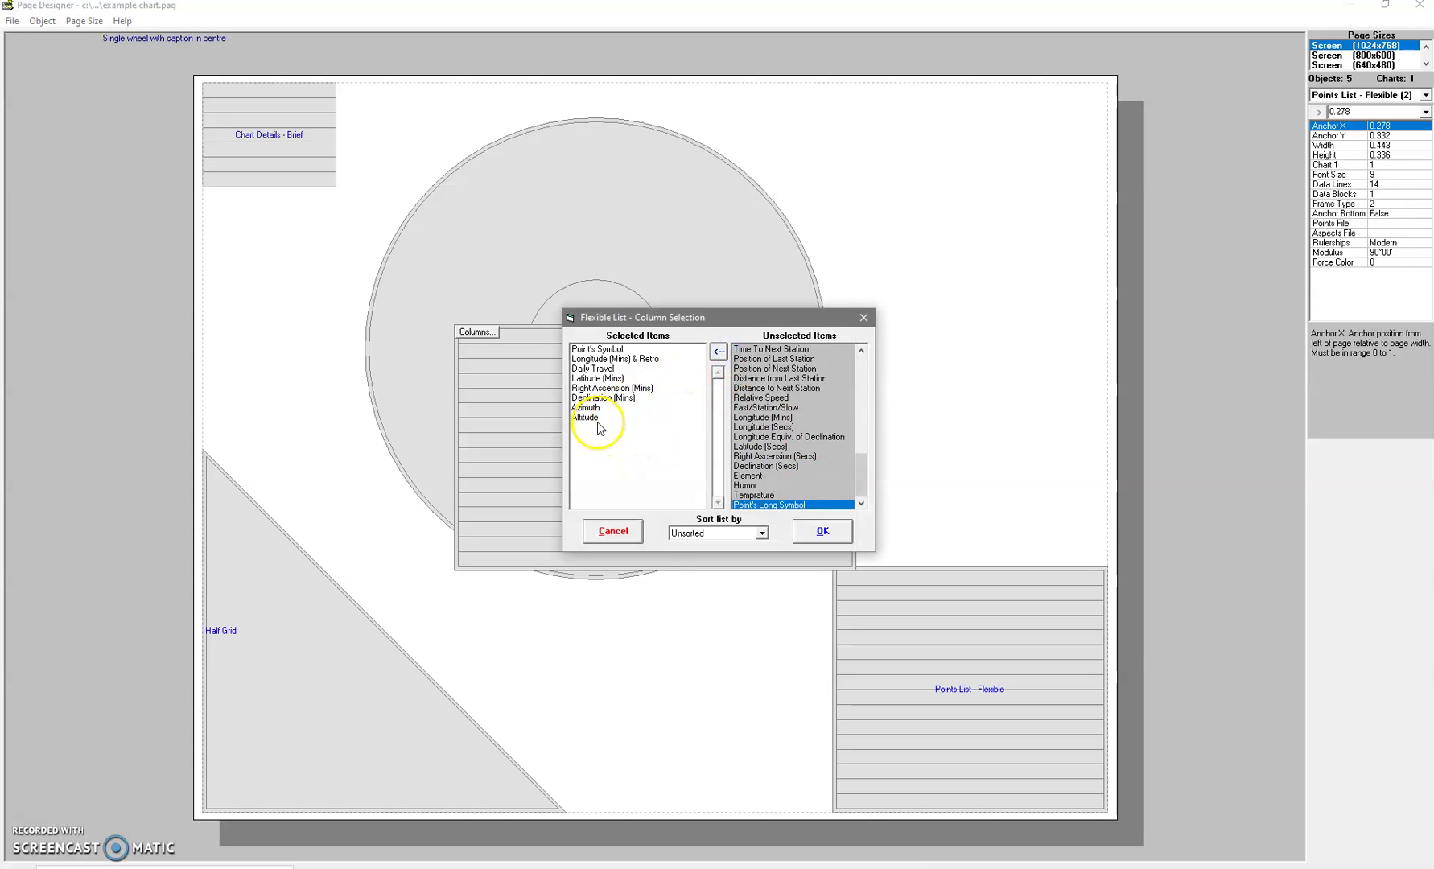
click(597, 420)
click(718, 351)
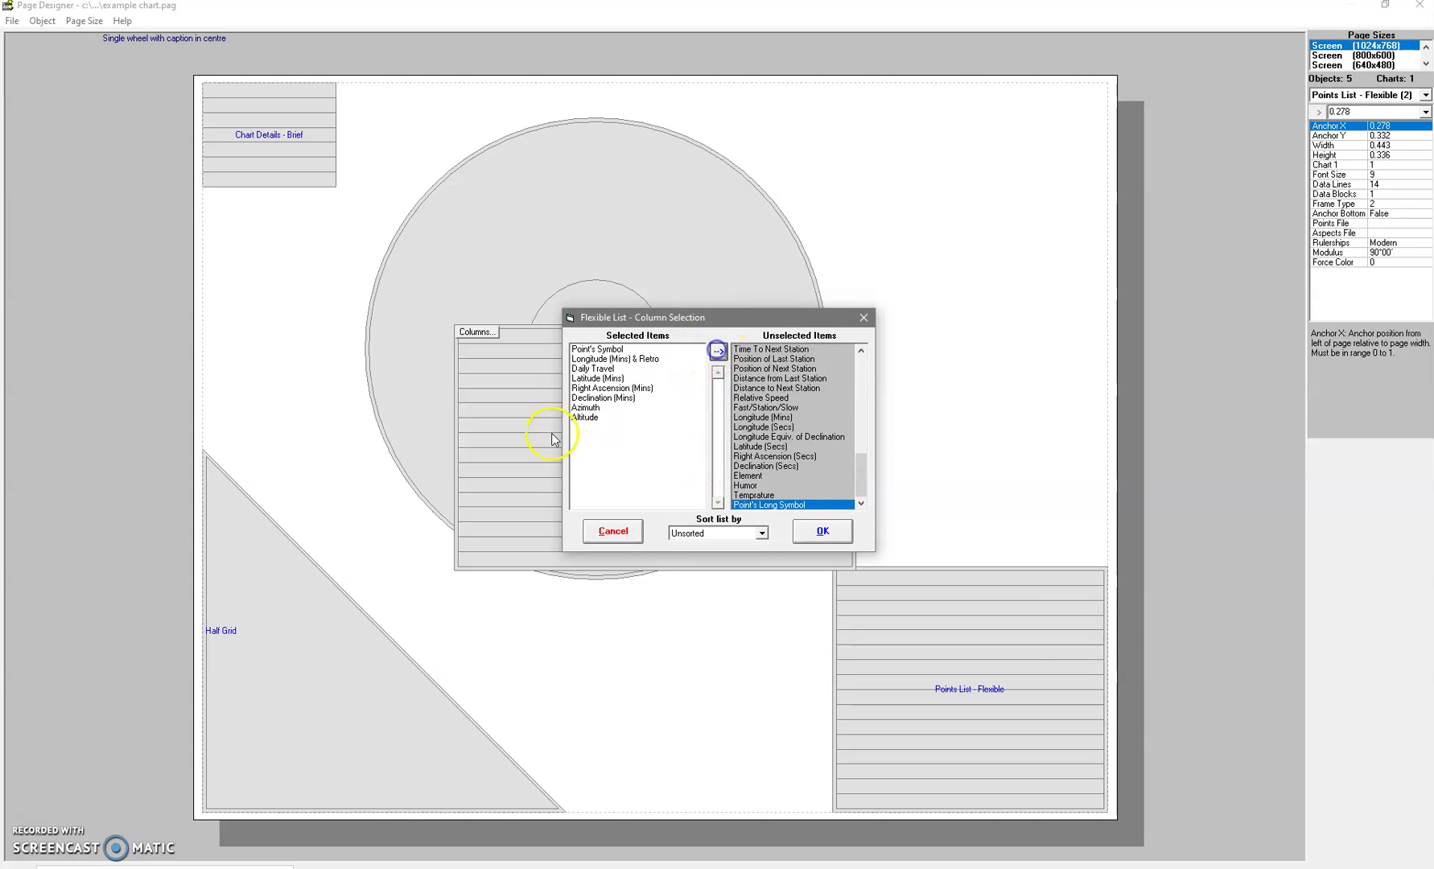
click(580, 419)
click(718, 352)
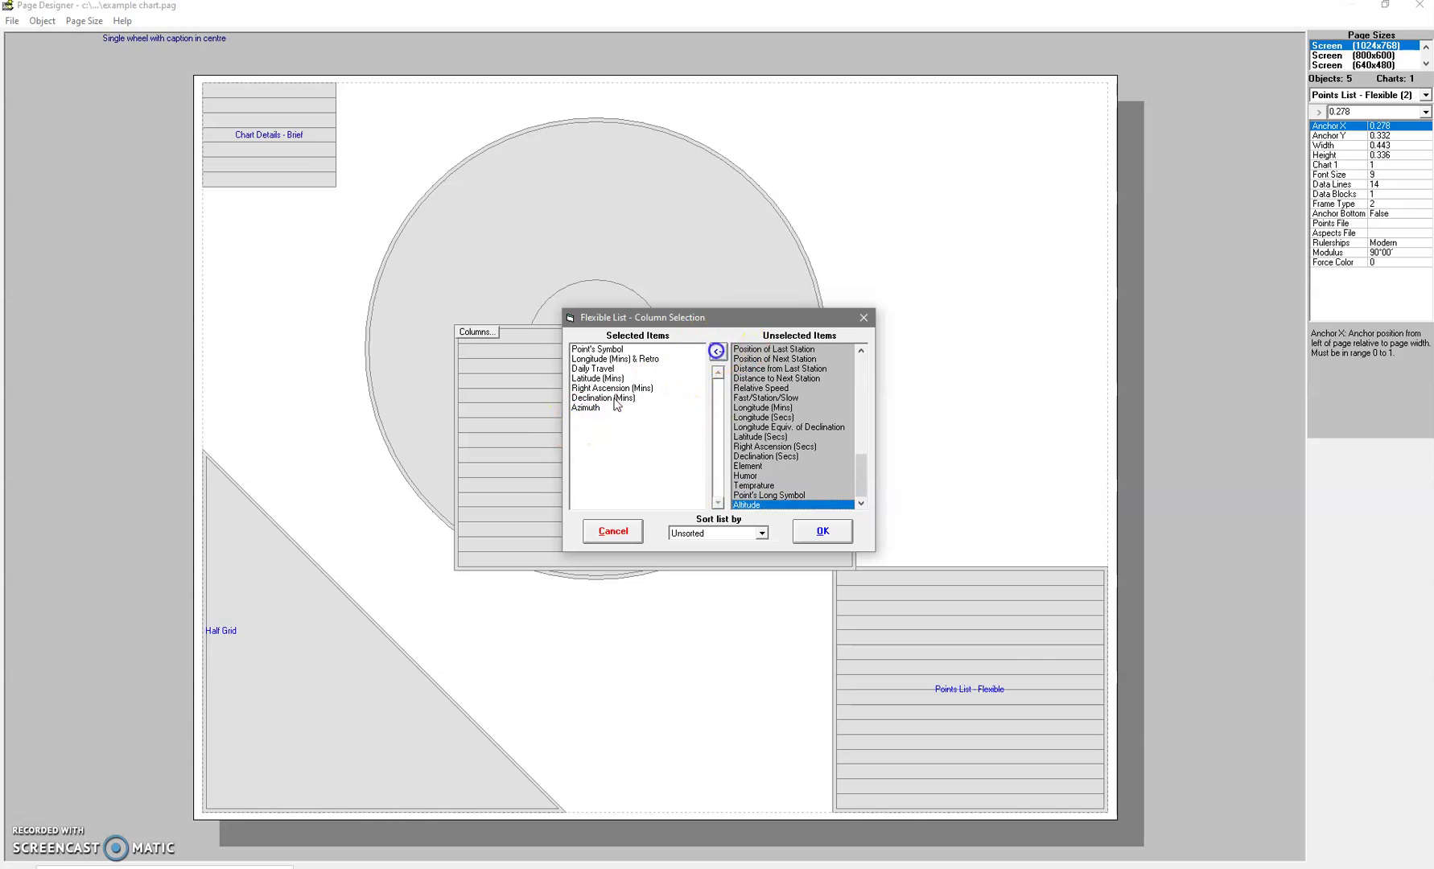
click(596, 407)
click(719, 352)
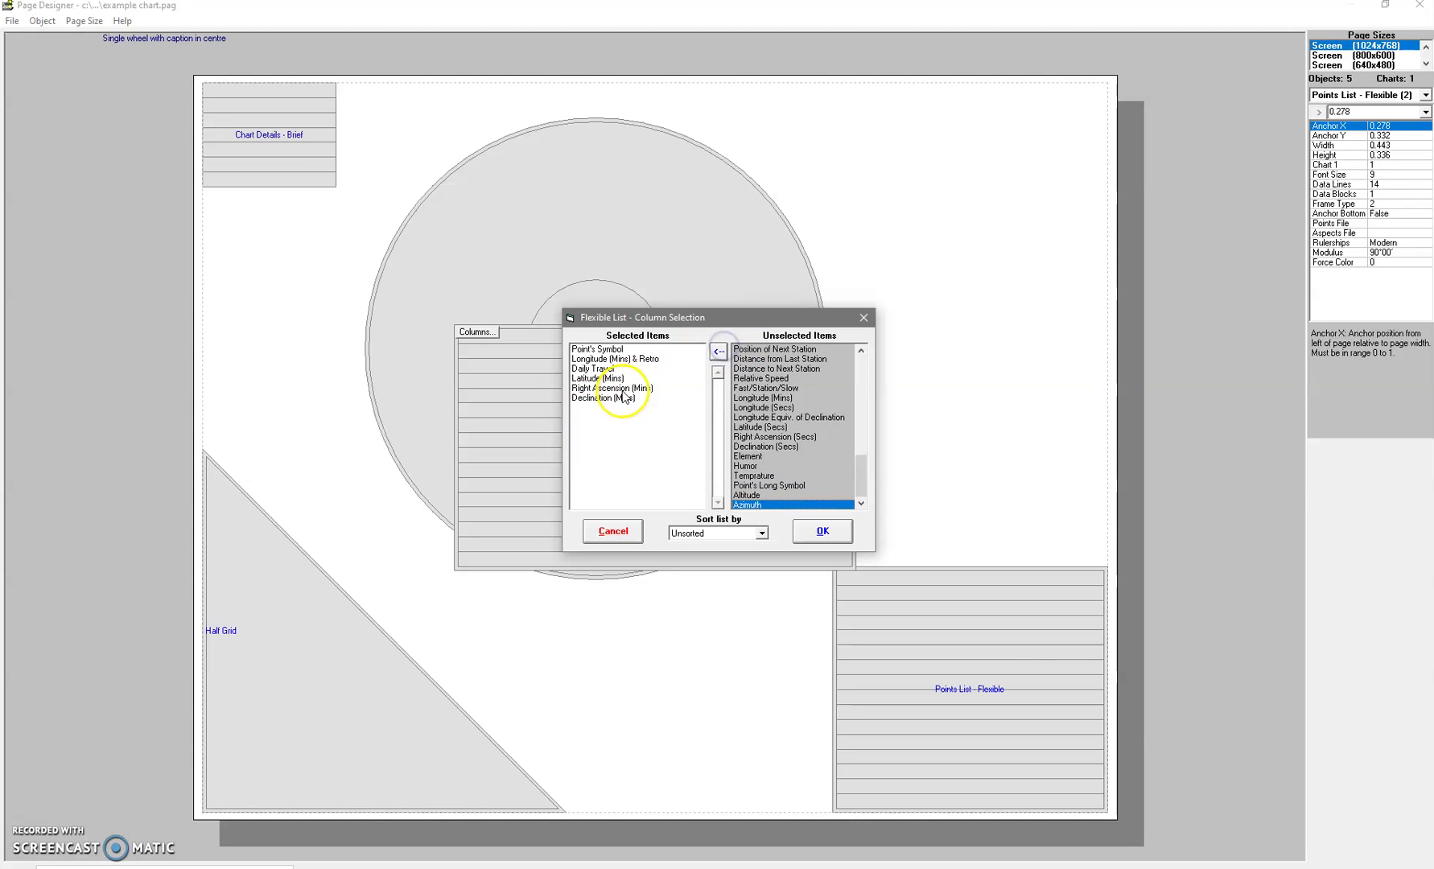
Remove the Right Ascension, Daily Travel, Declination, Latitude and Longitude & Retro columns from the new points list, keeping only Point's Symbol
click(616, 388)
click(716, 353)
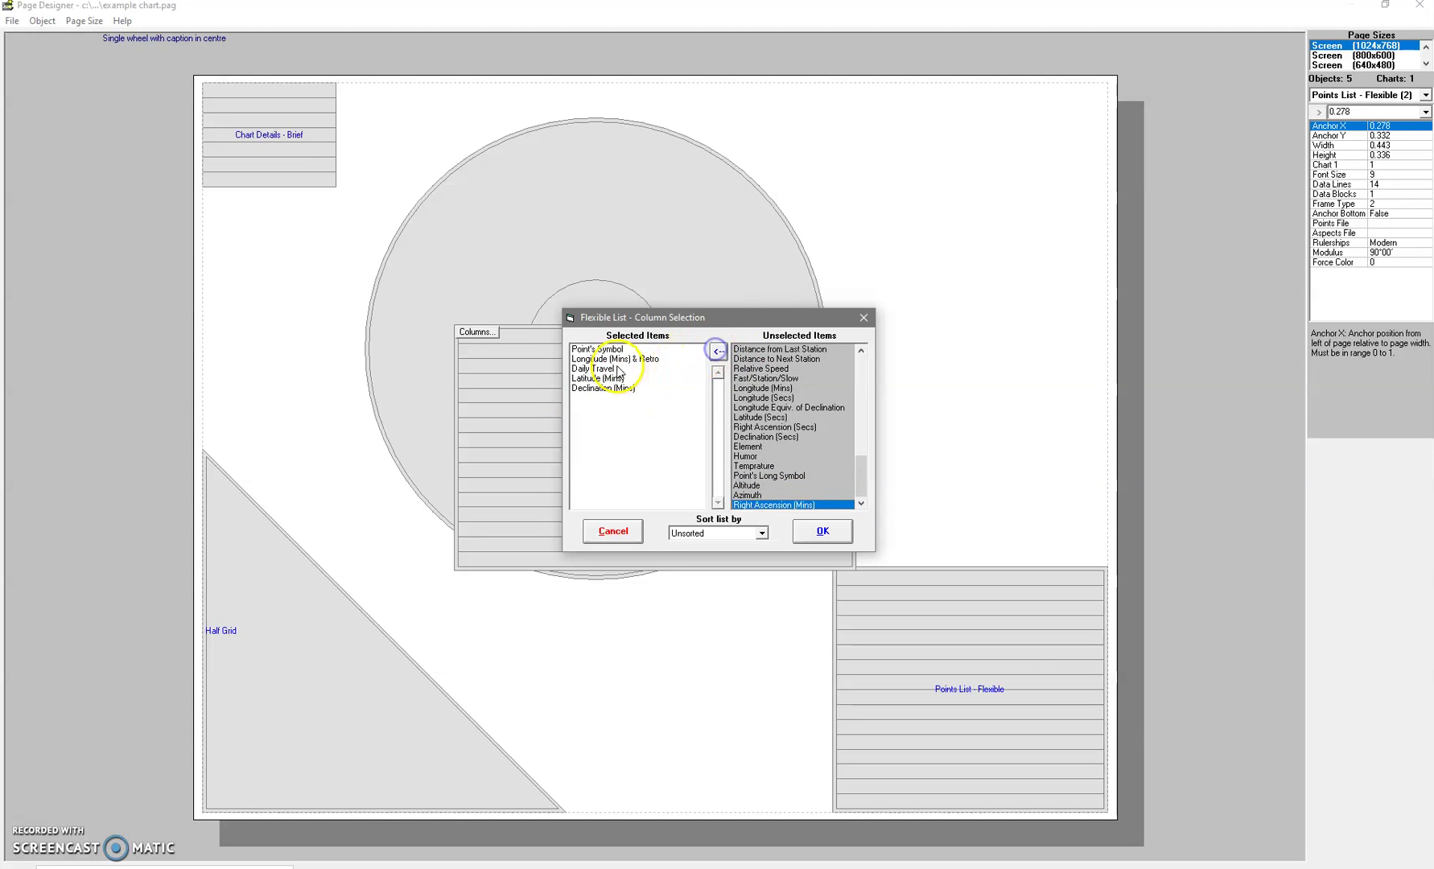
click(616, 371)
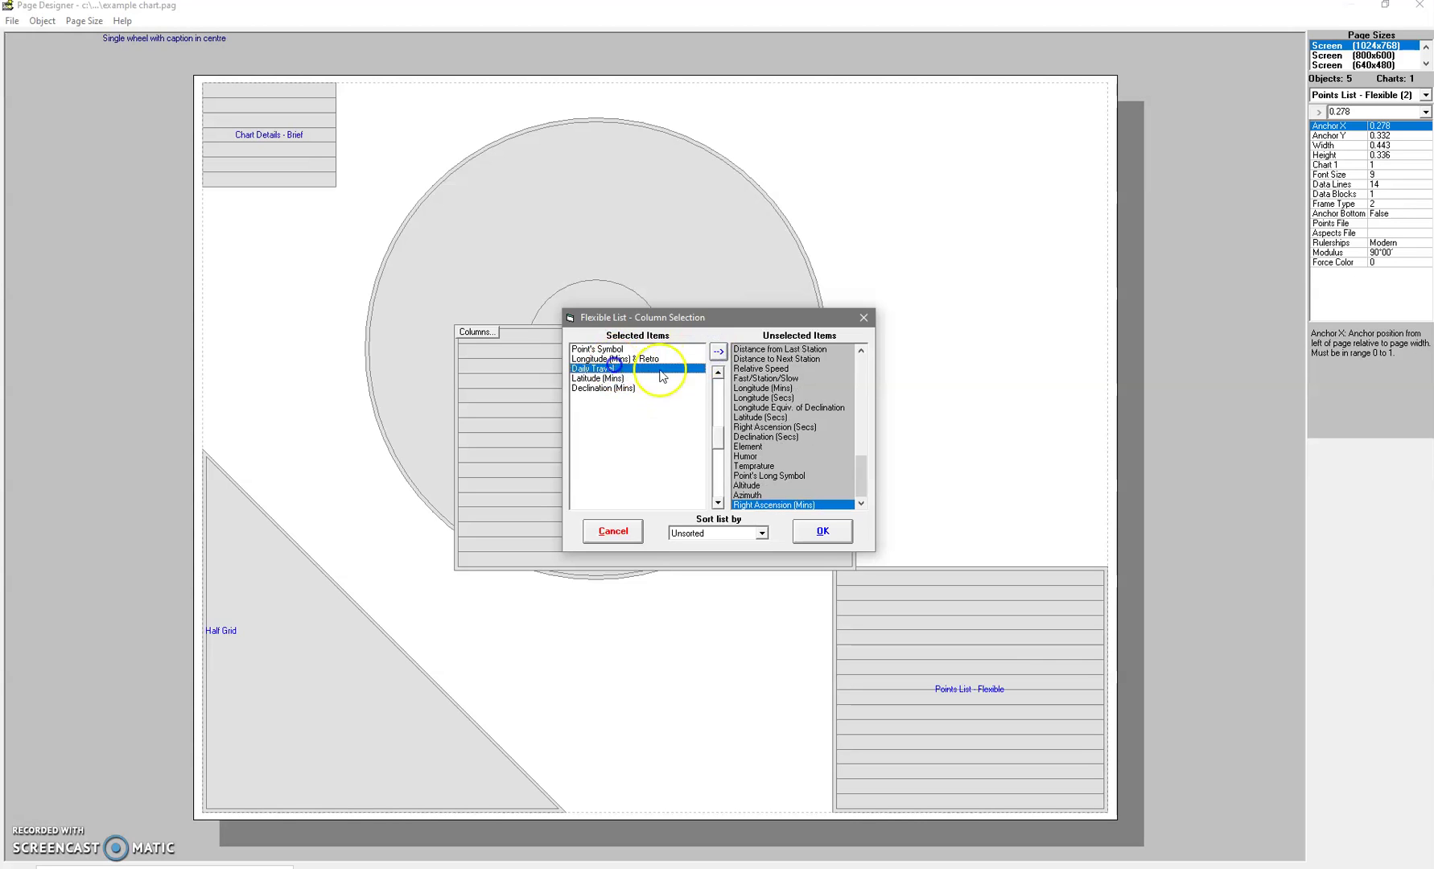
click(718, 351)
click(634, 377)
click(722, 352)
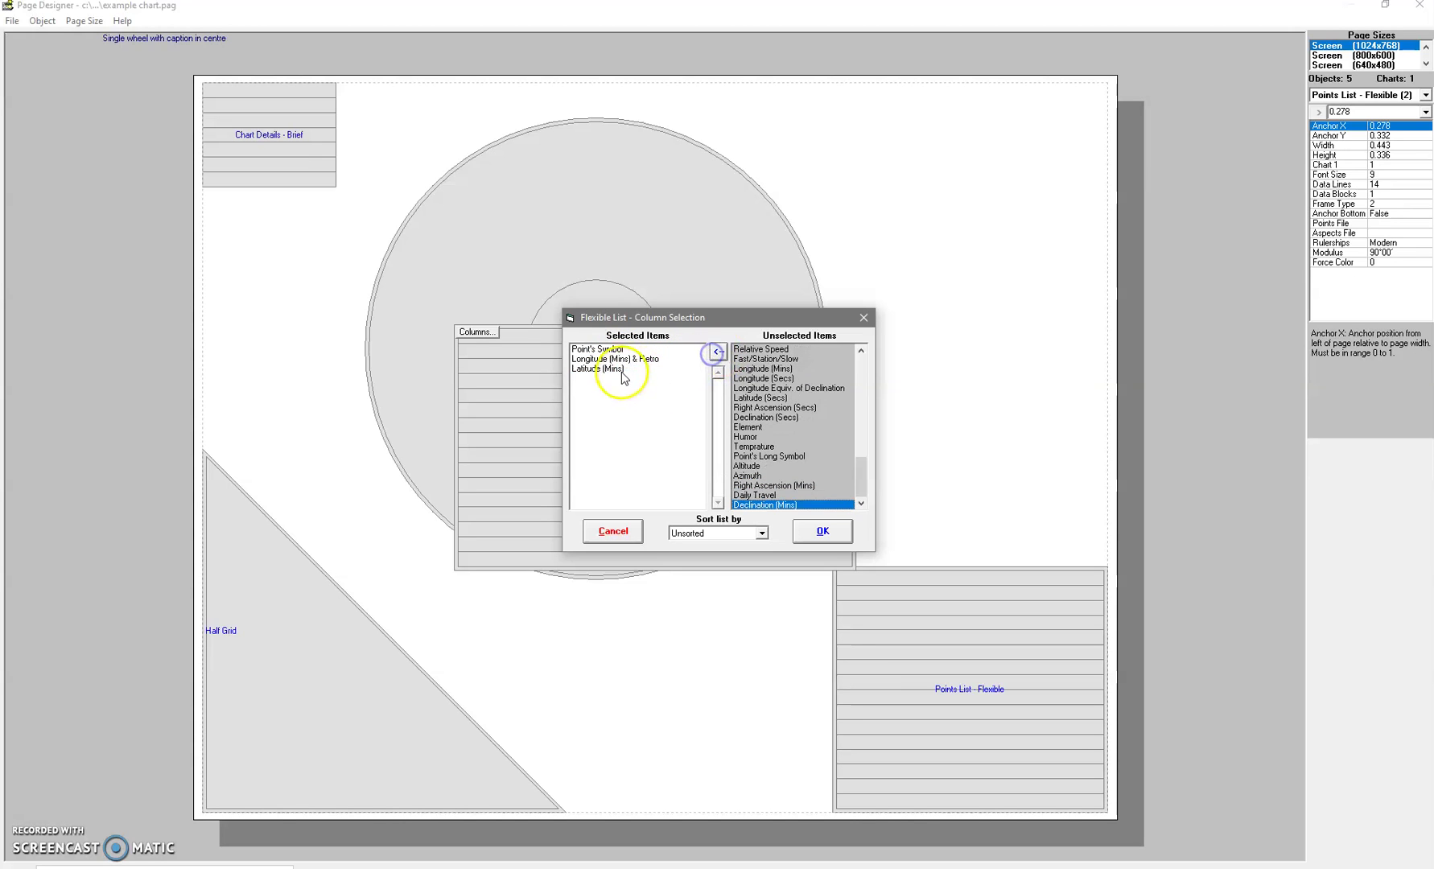
click(619, 369)
click(714, 352)
click(655, 362)
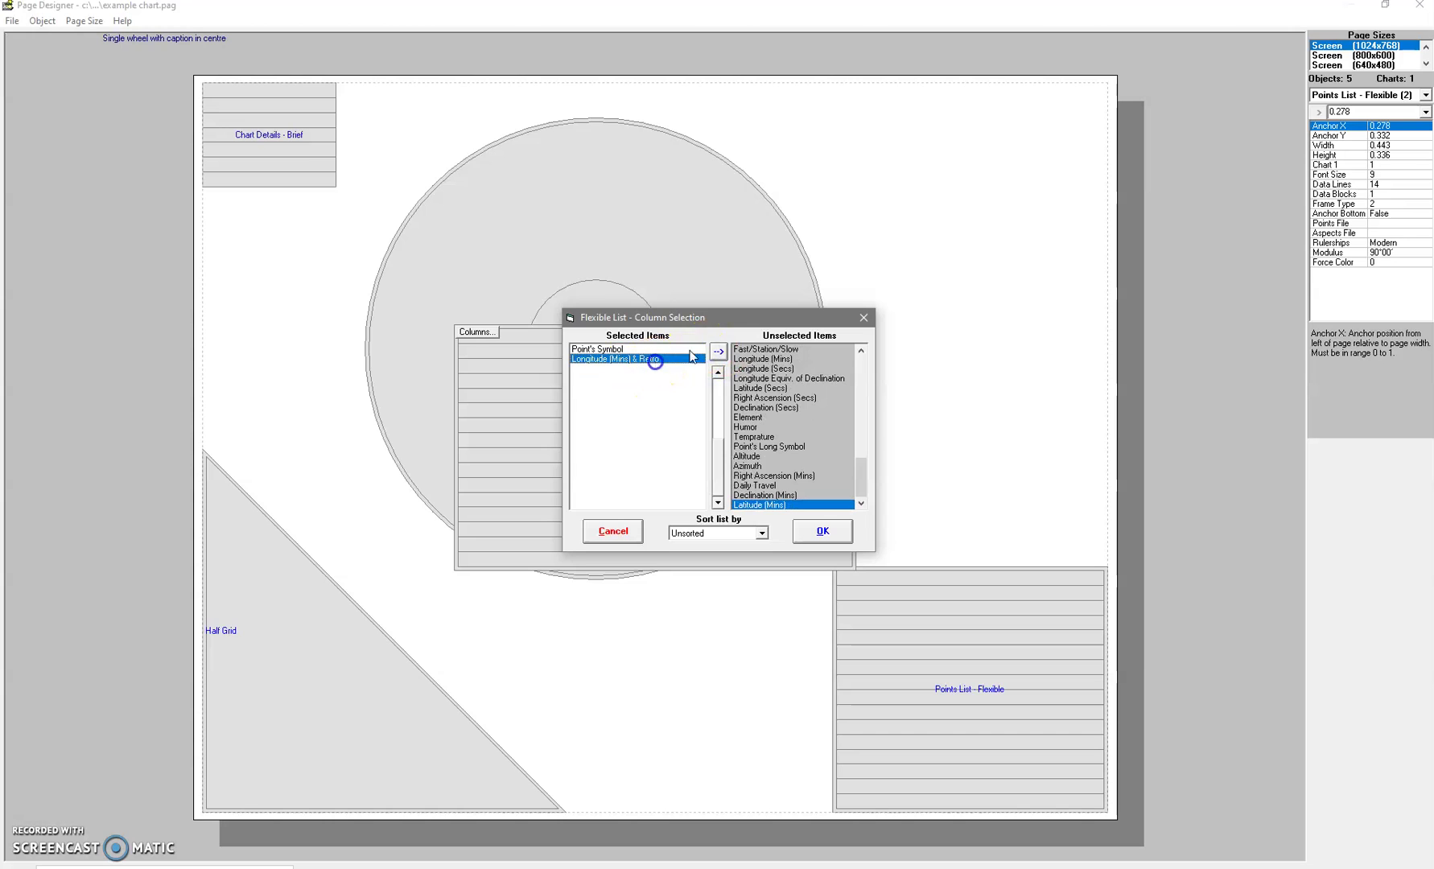
click(721, 353)
Add the Point's Full Name column to the new points list and accept the column selection
drag(859, 498, 861, 369)
click(772, 359)
click(718, 351)
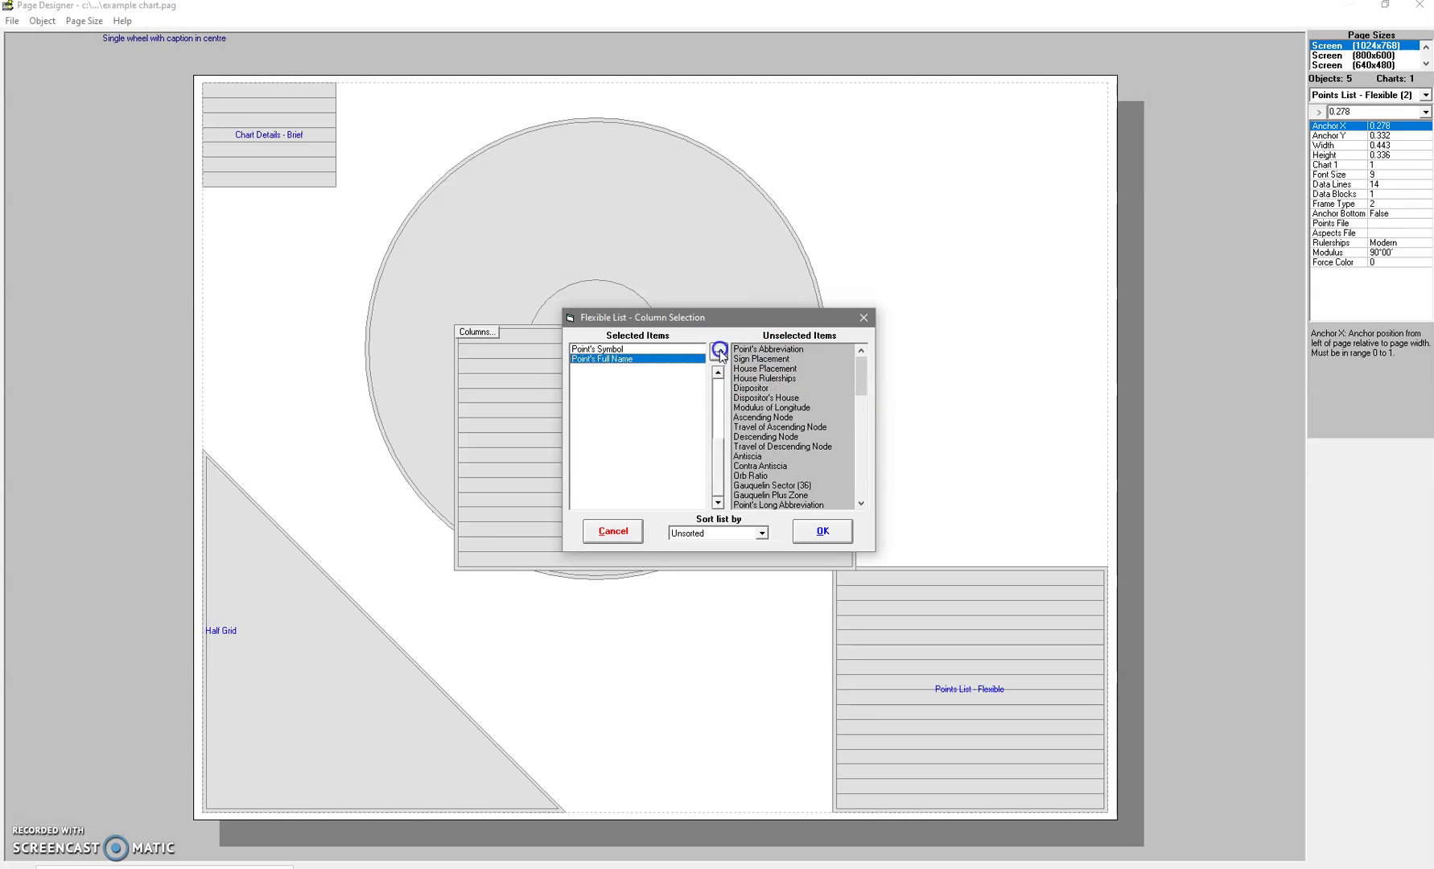
click(819, 532)
Move the new points list to the upper right corner of the page layout and save the page
drag(491, 474, 1161, 244)
click(12, 21)
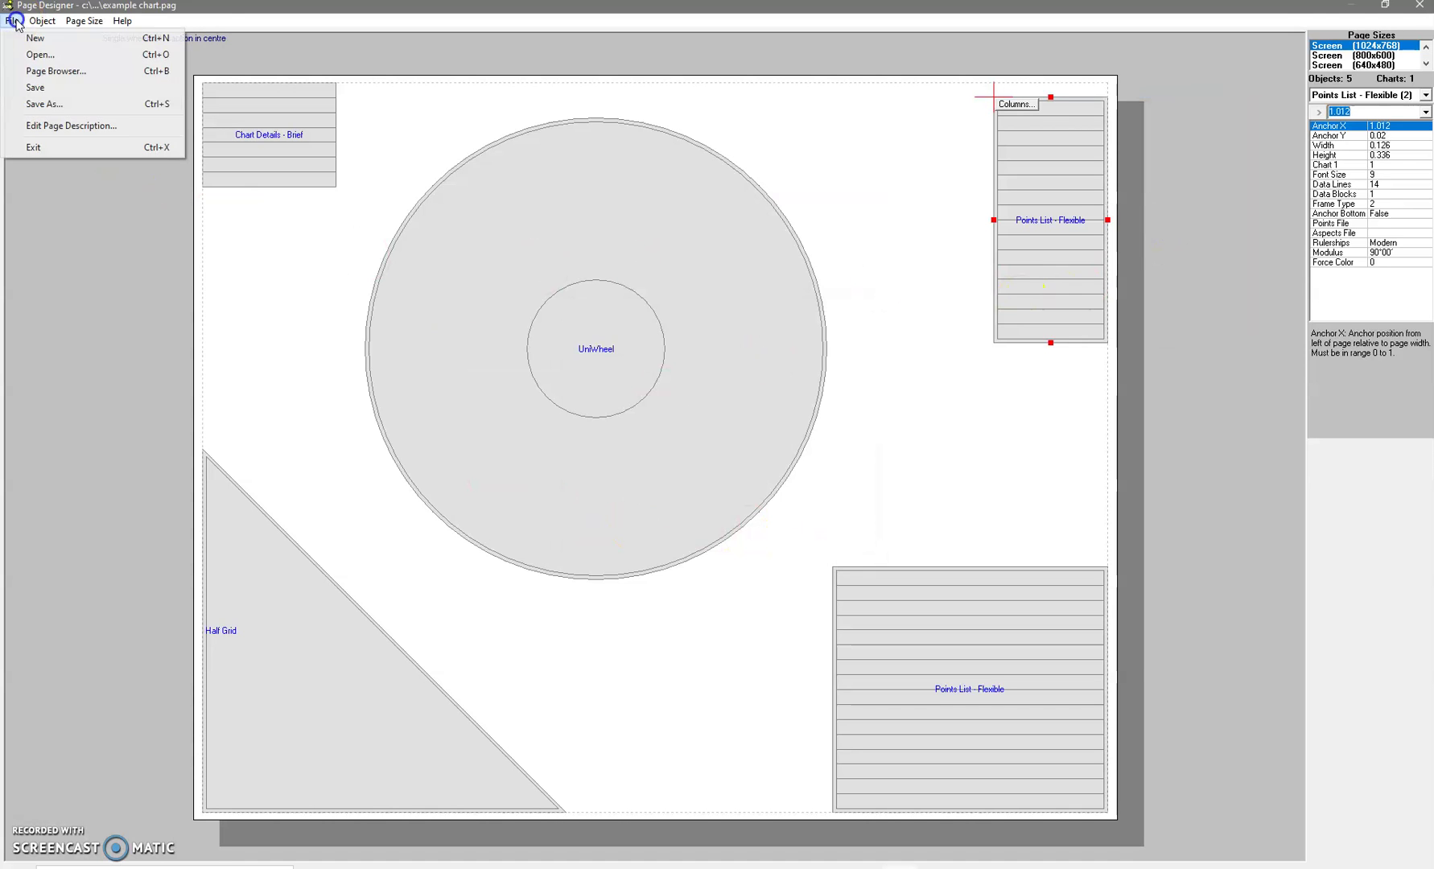
click(45, 85)
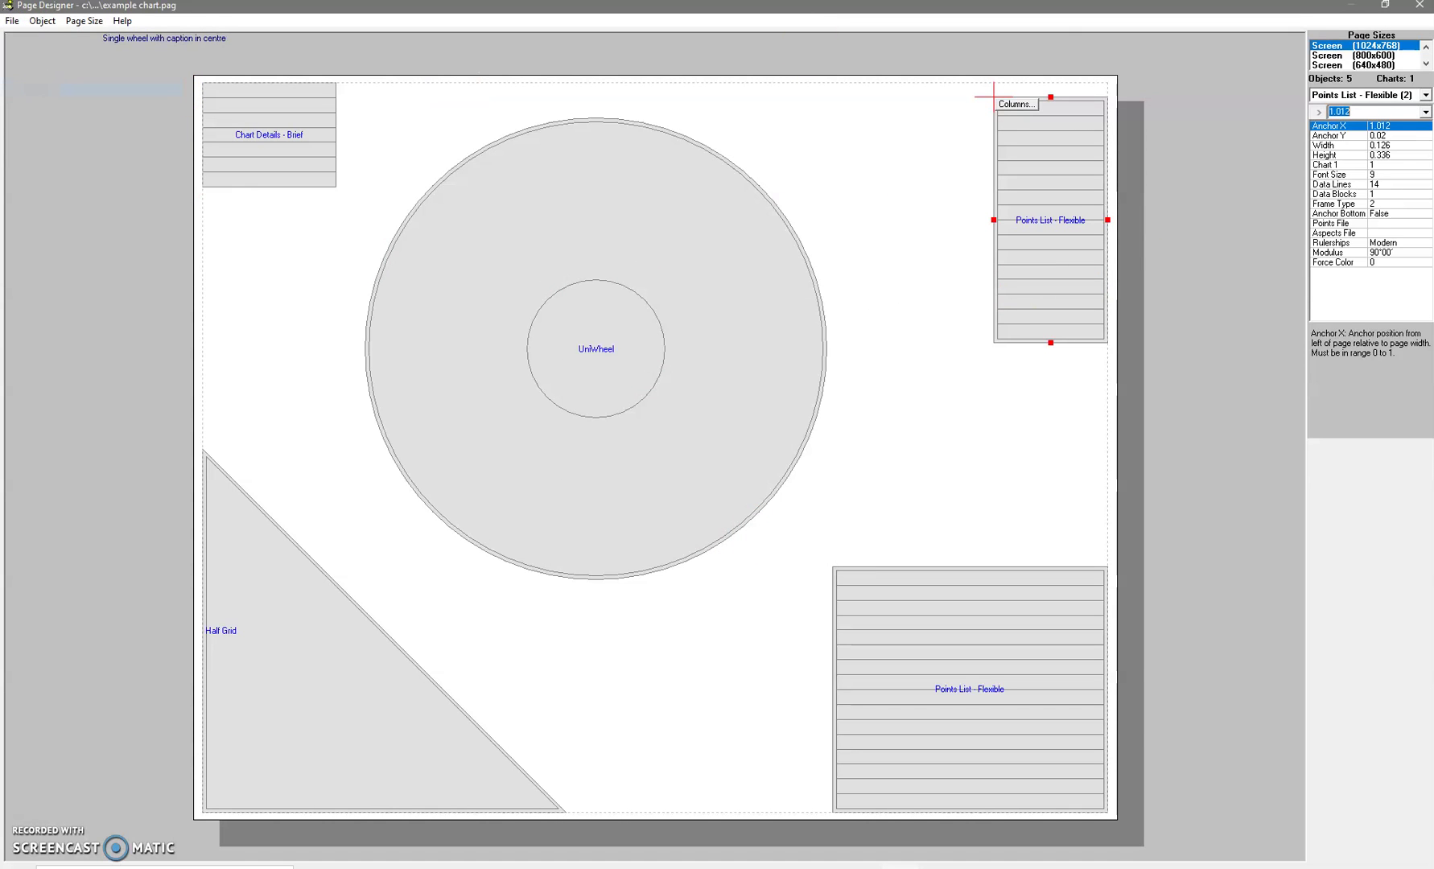
Leave the page designer, apply the edited example chart page to the chart, and close the chart view
click(1420, 4)
click(680, 591)
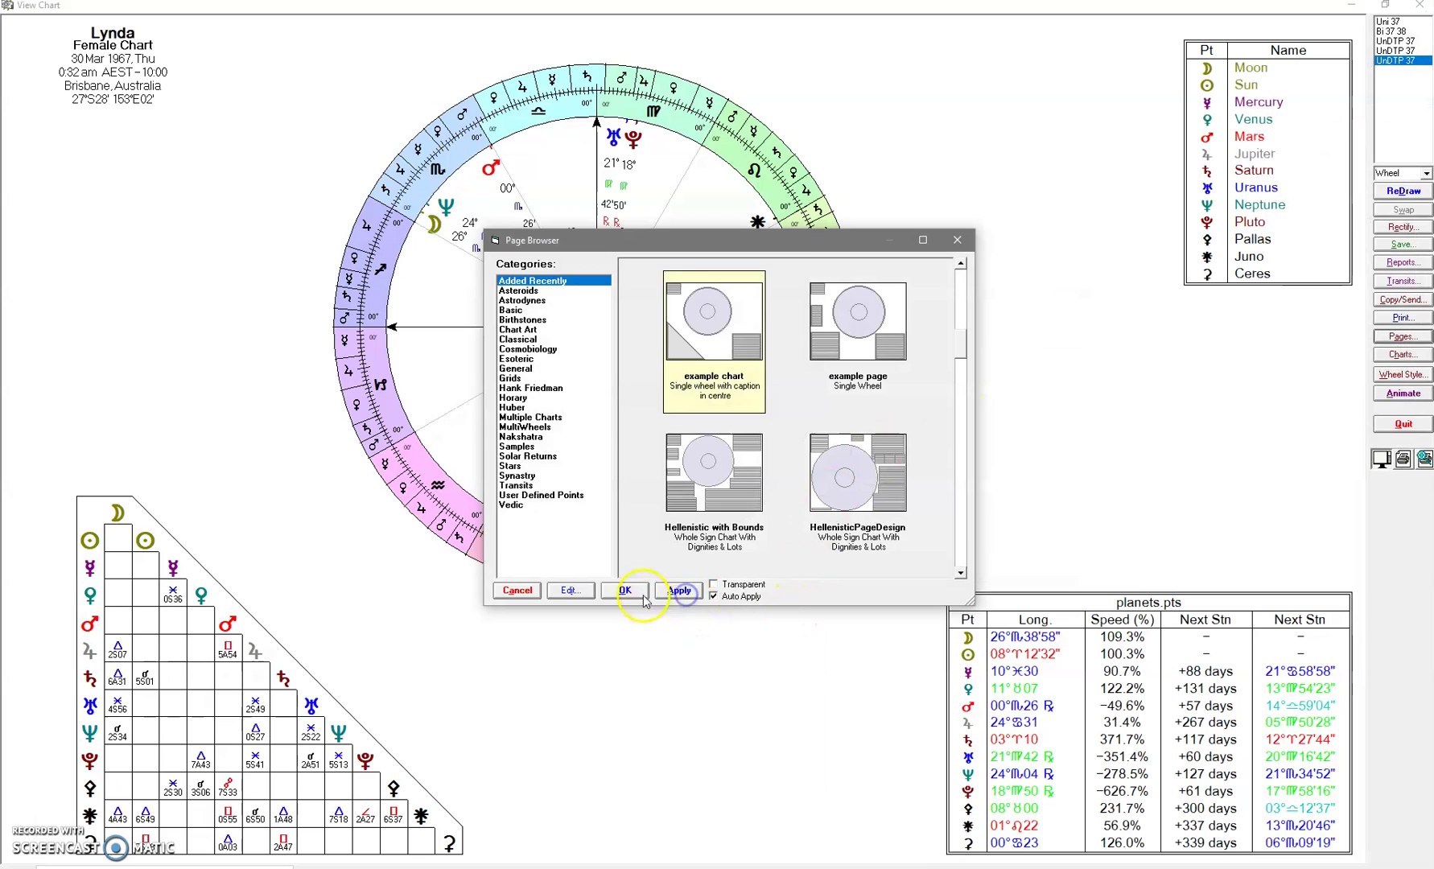
click(628, 590)
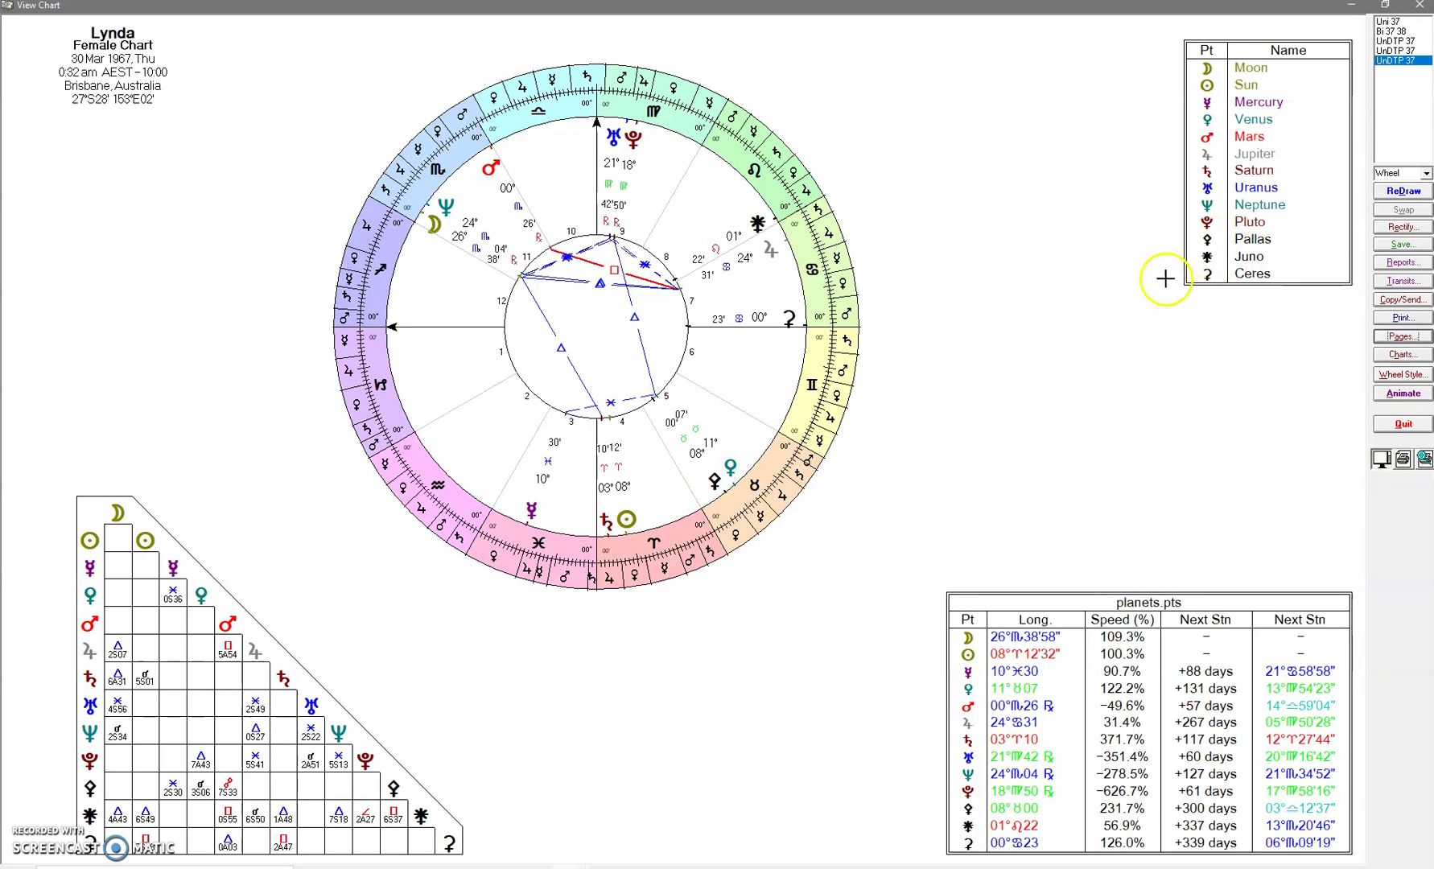
click(1422, 6)
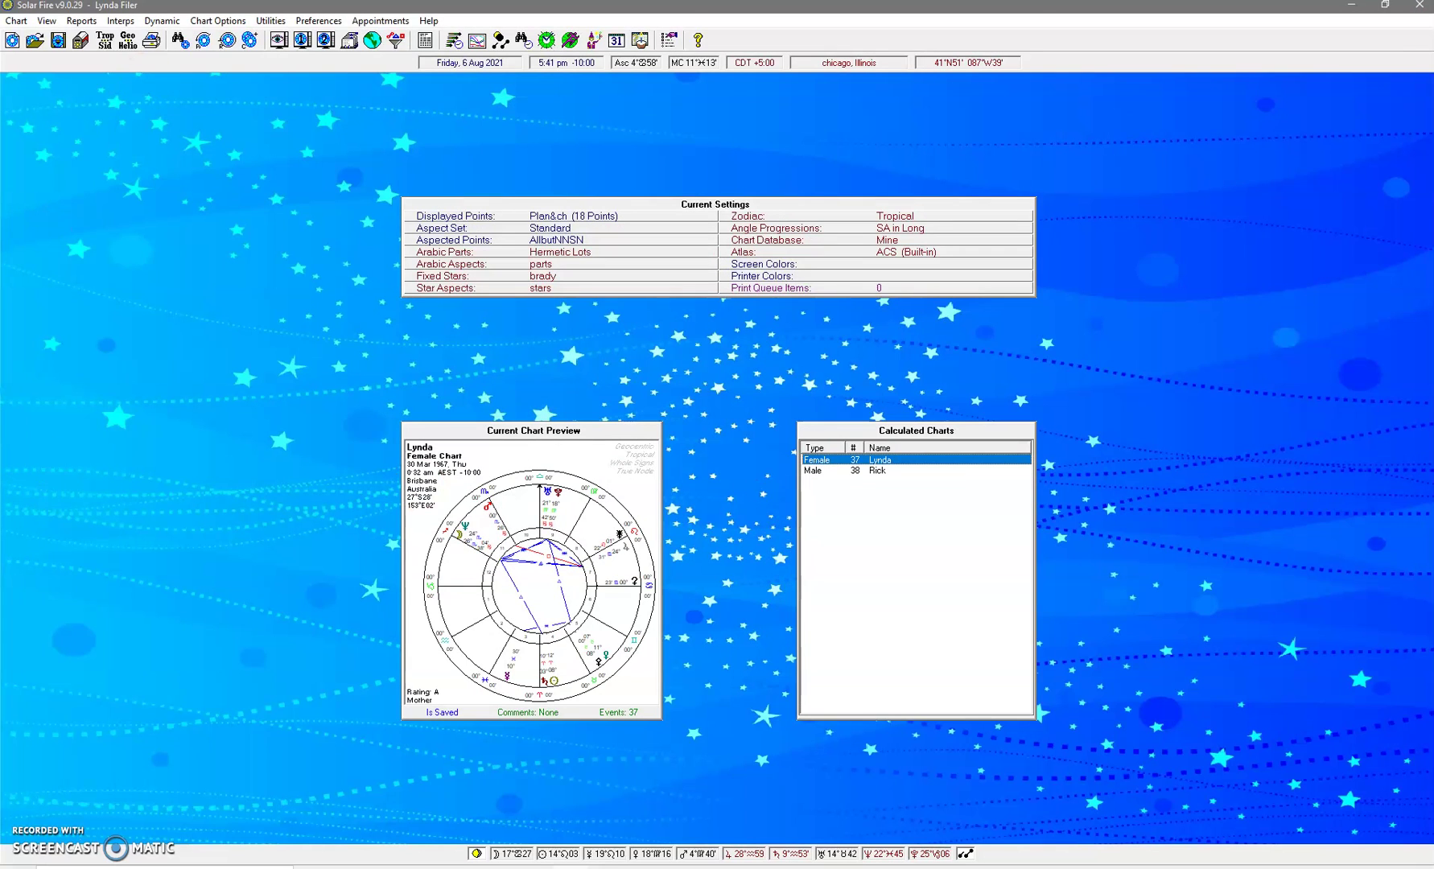
Set "example chart" as the default View menu page style for Current Chart in the preferences
click(302, 22)
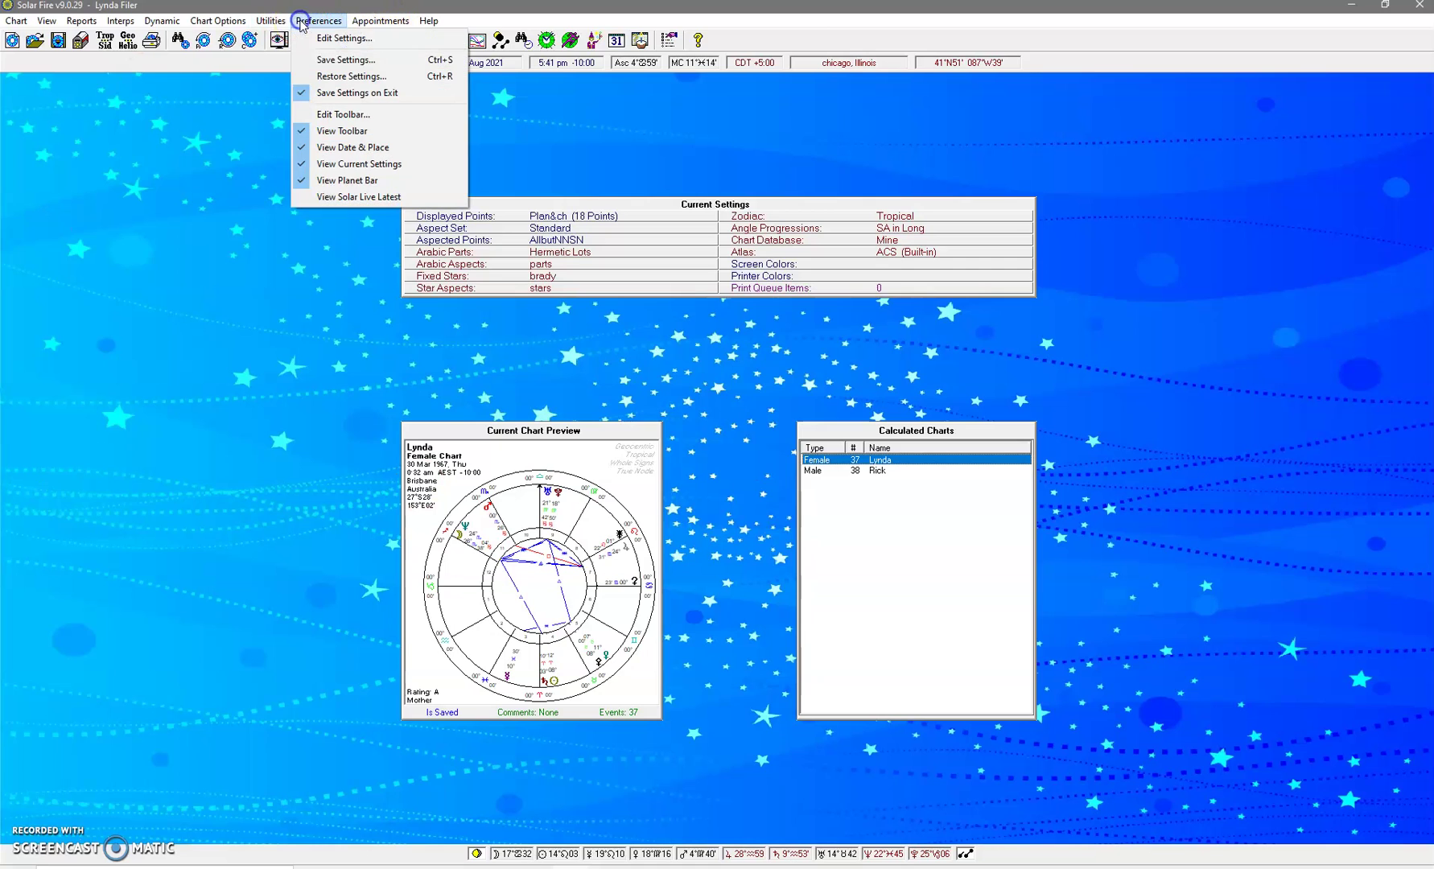
click(316, 37)
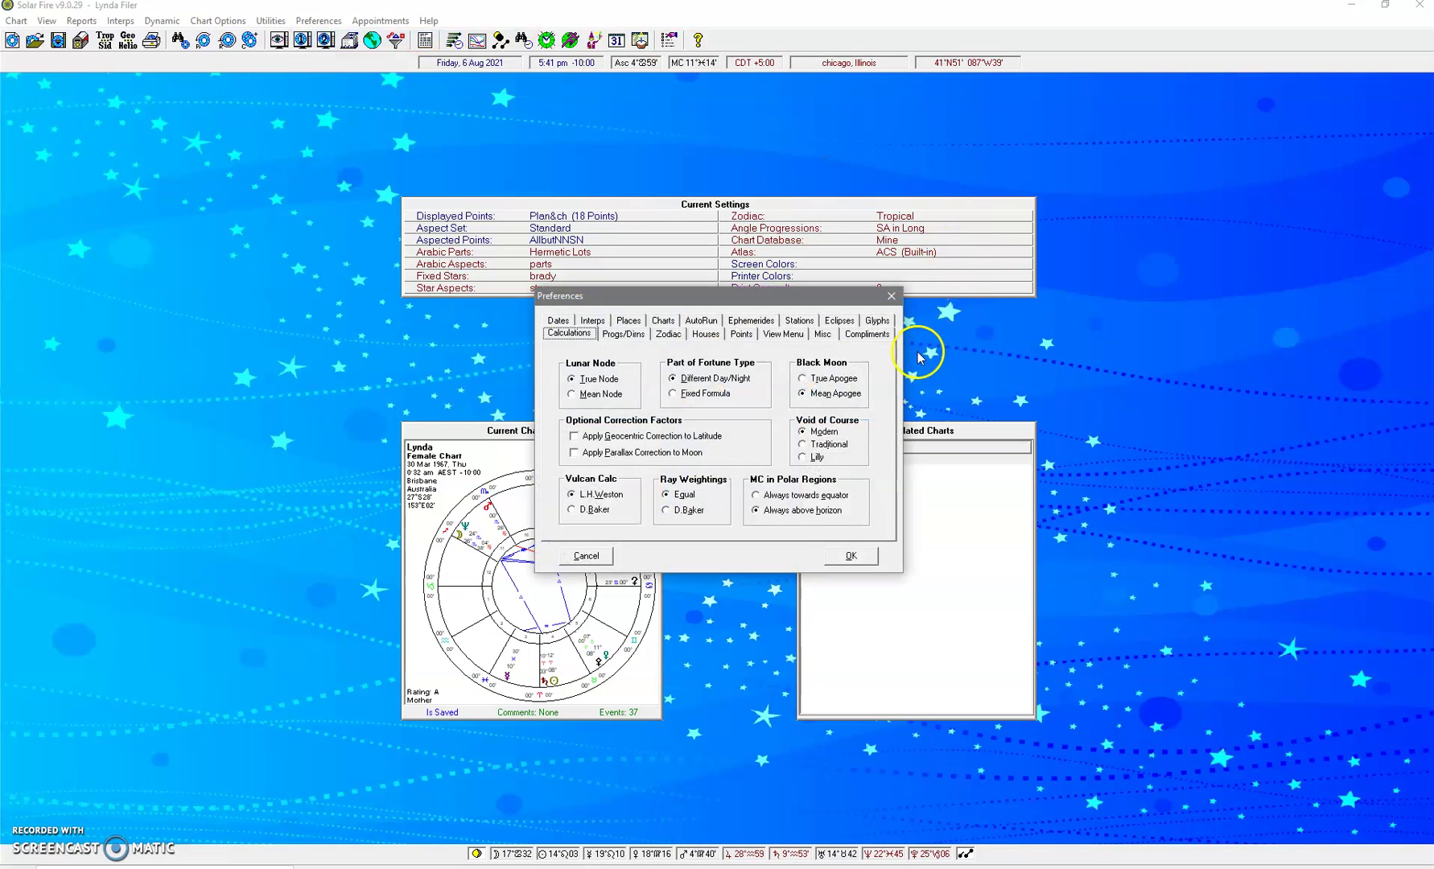
click(783, 335)
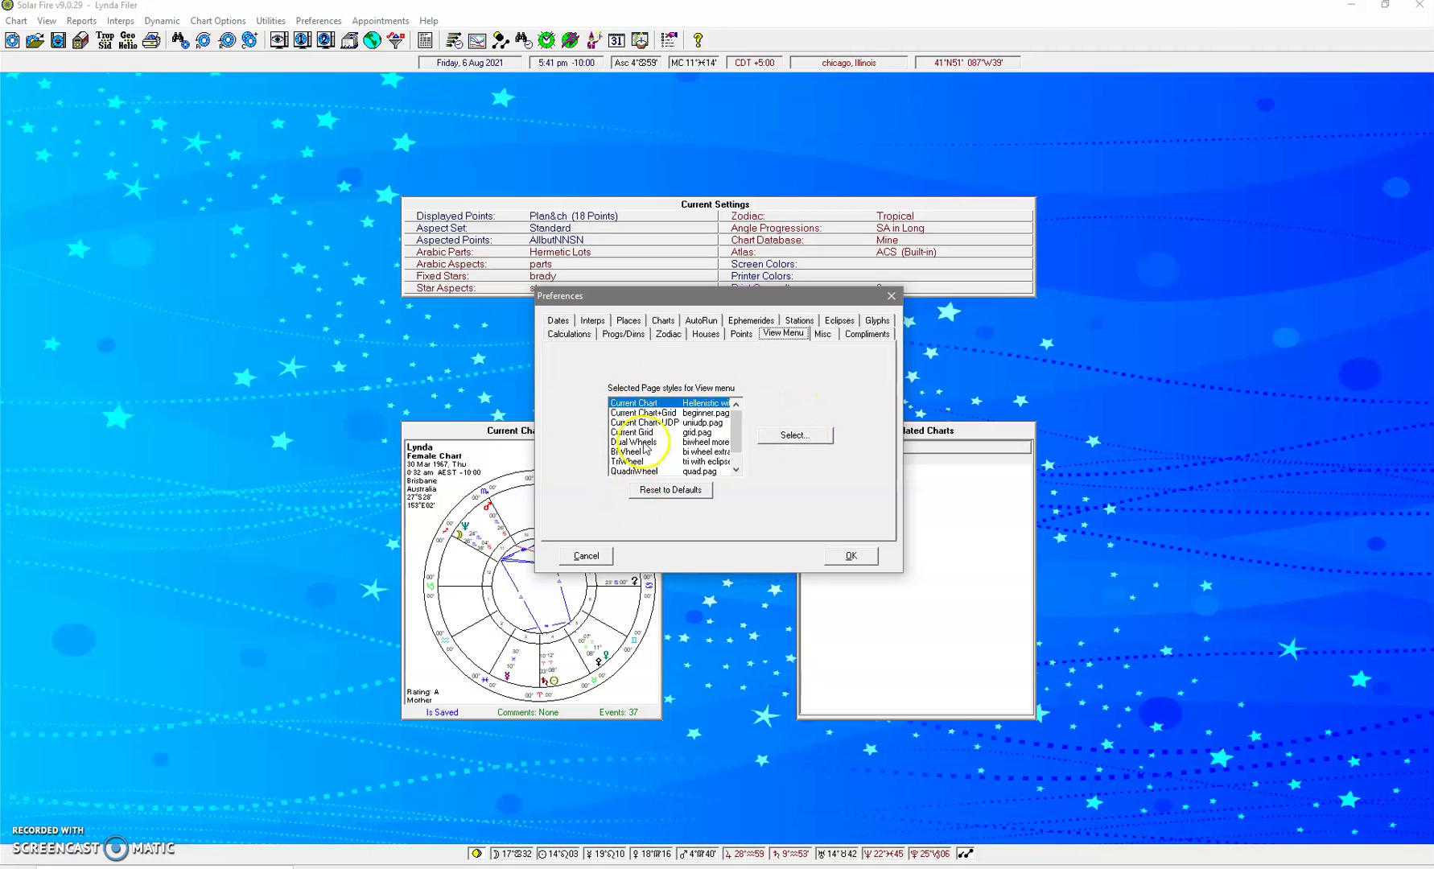
click(791, 435)
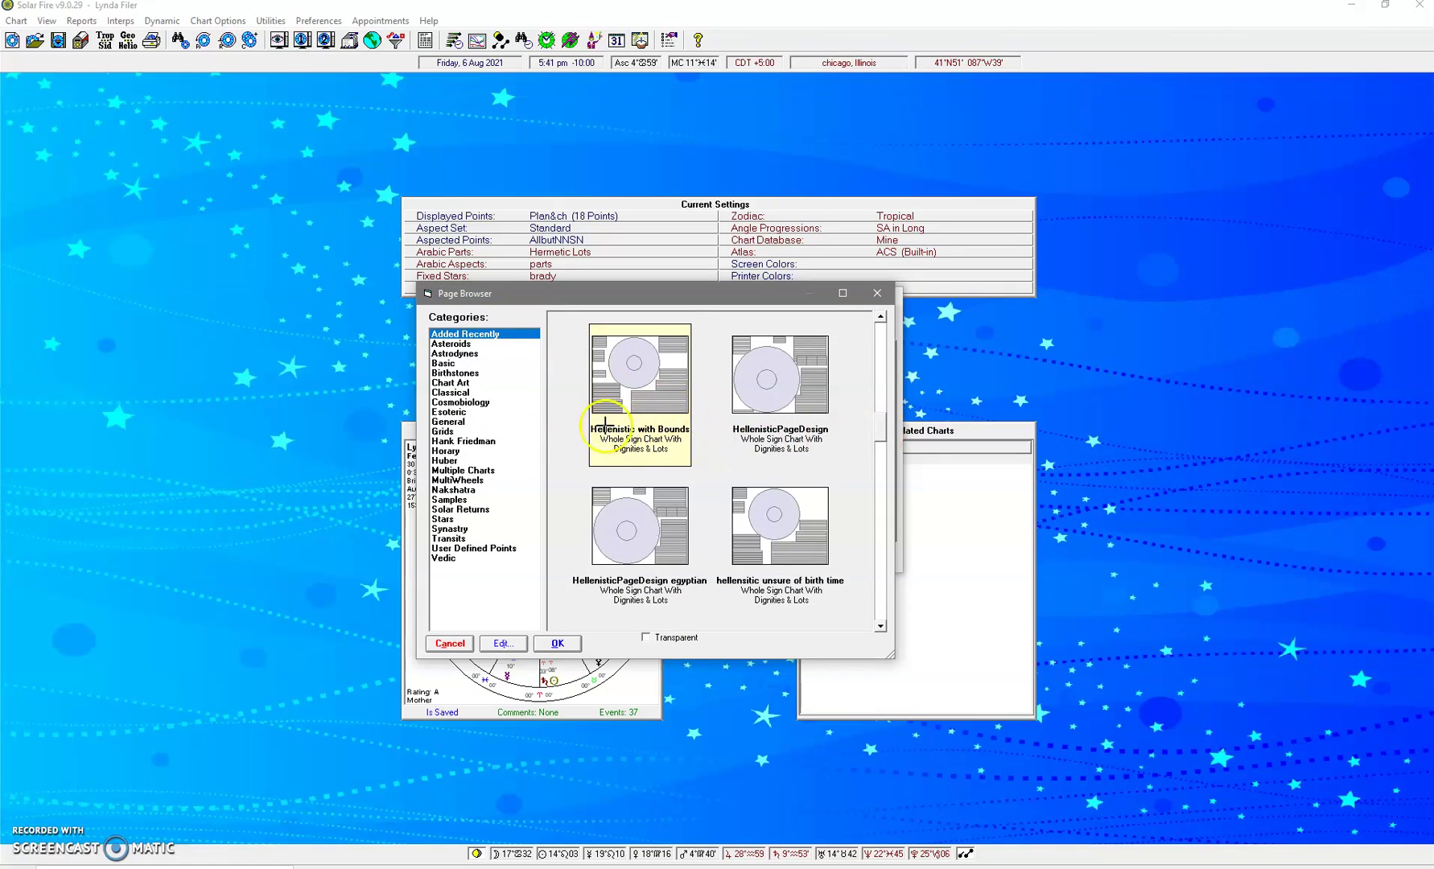
drag(879, 435, 884, 375)
click(636, 507)
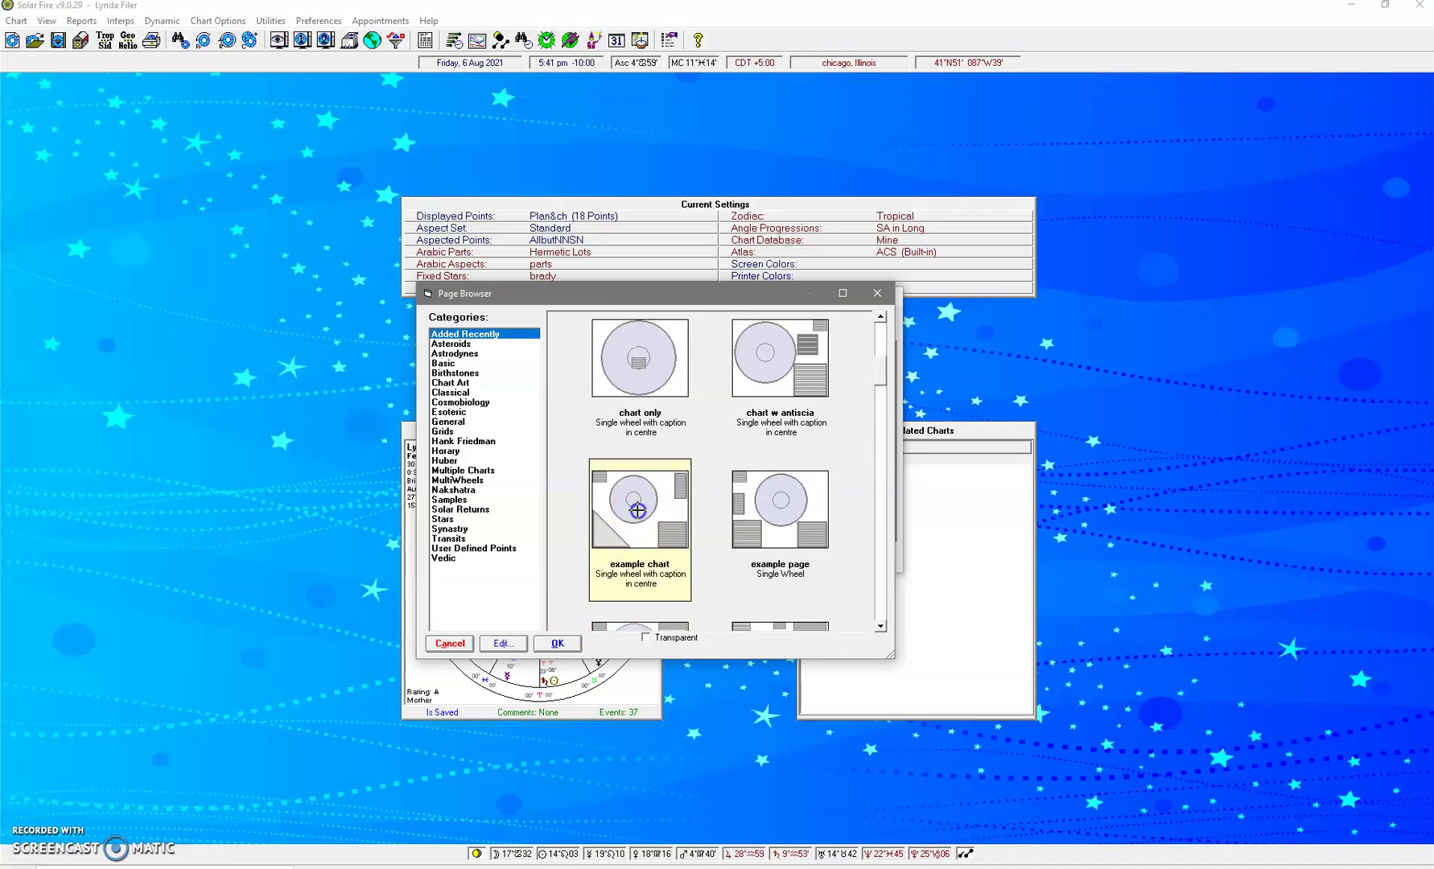
click(555, 644)
click(850, 555)
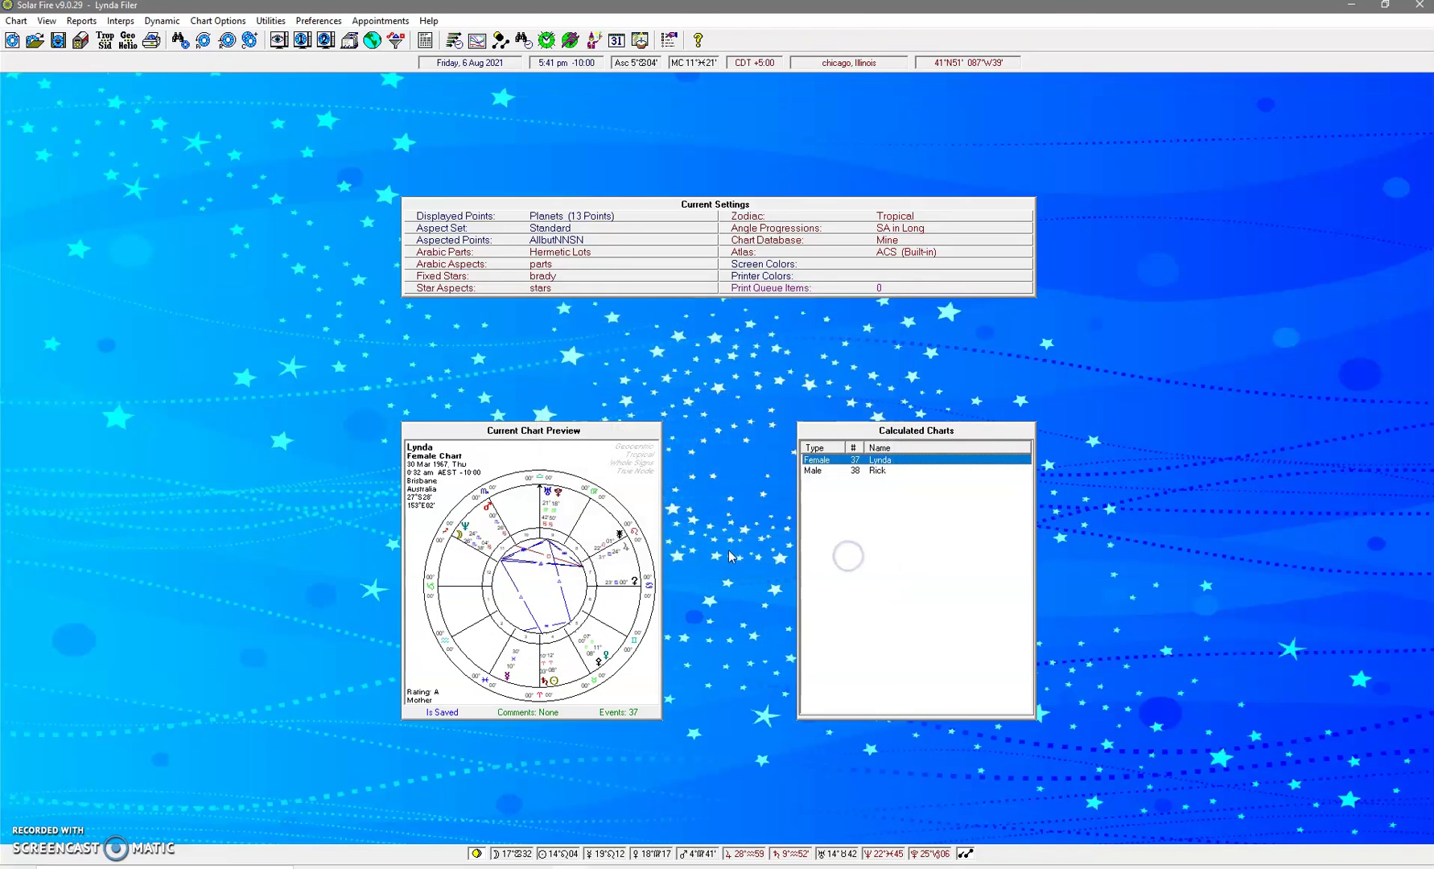
Open three more natal charts from the Mine chart database into the calculated charts
click(16, 20)
click(29, 55)
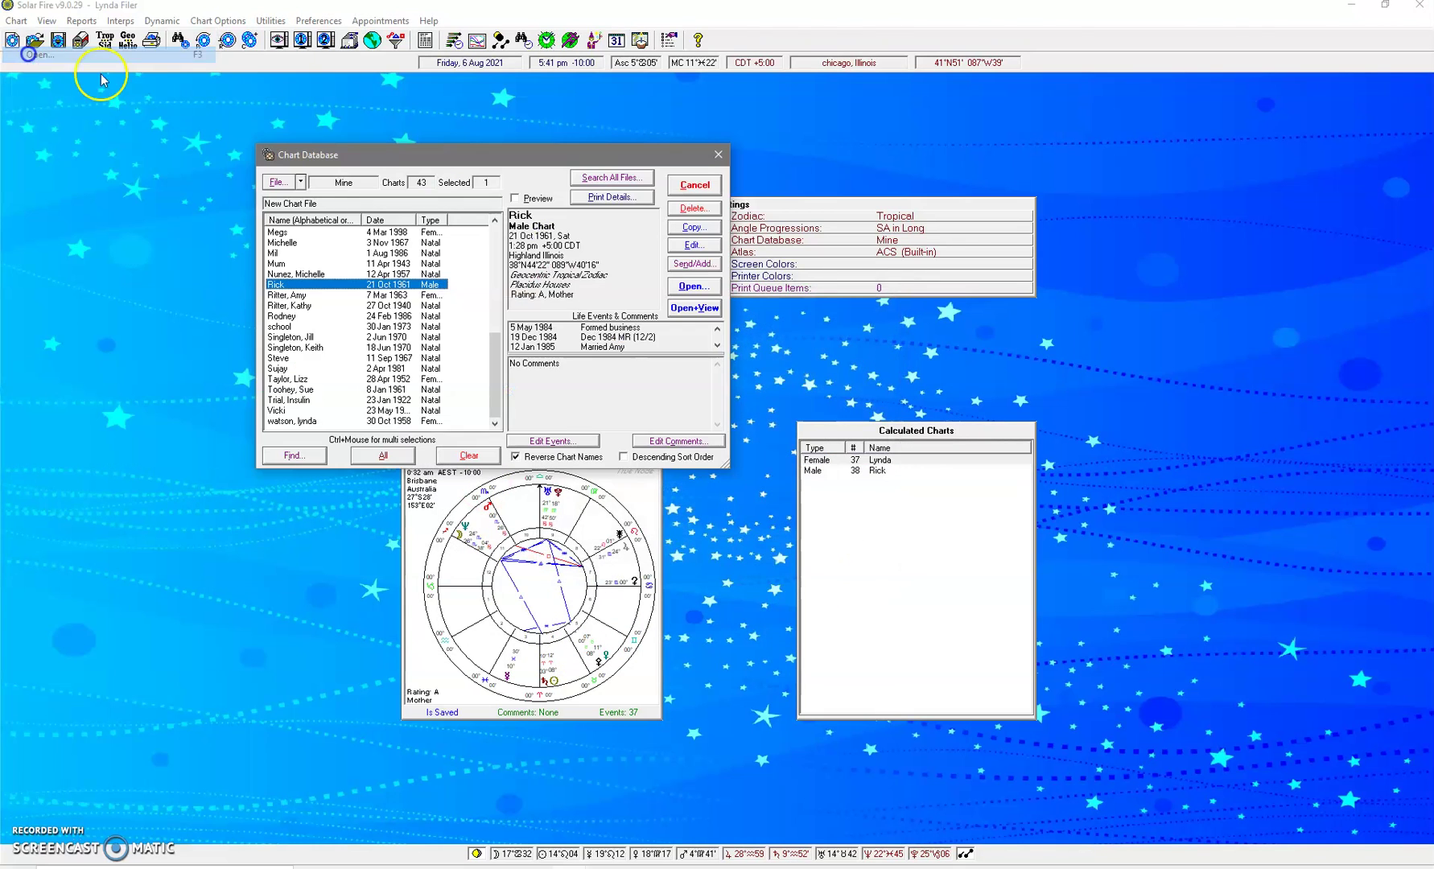
double_click(292, 390)
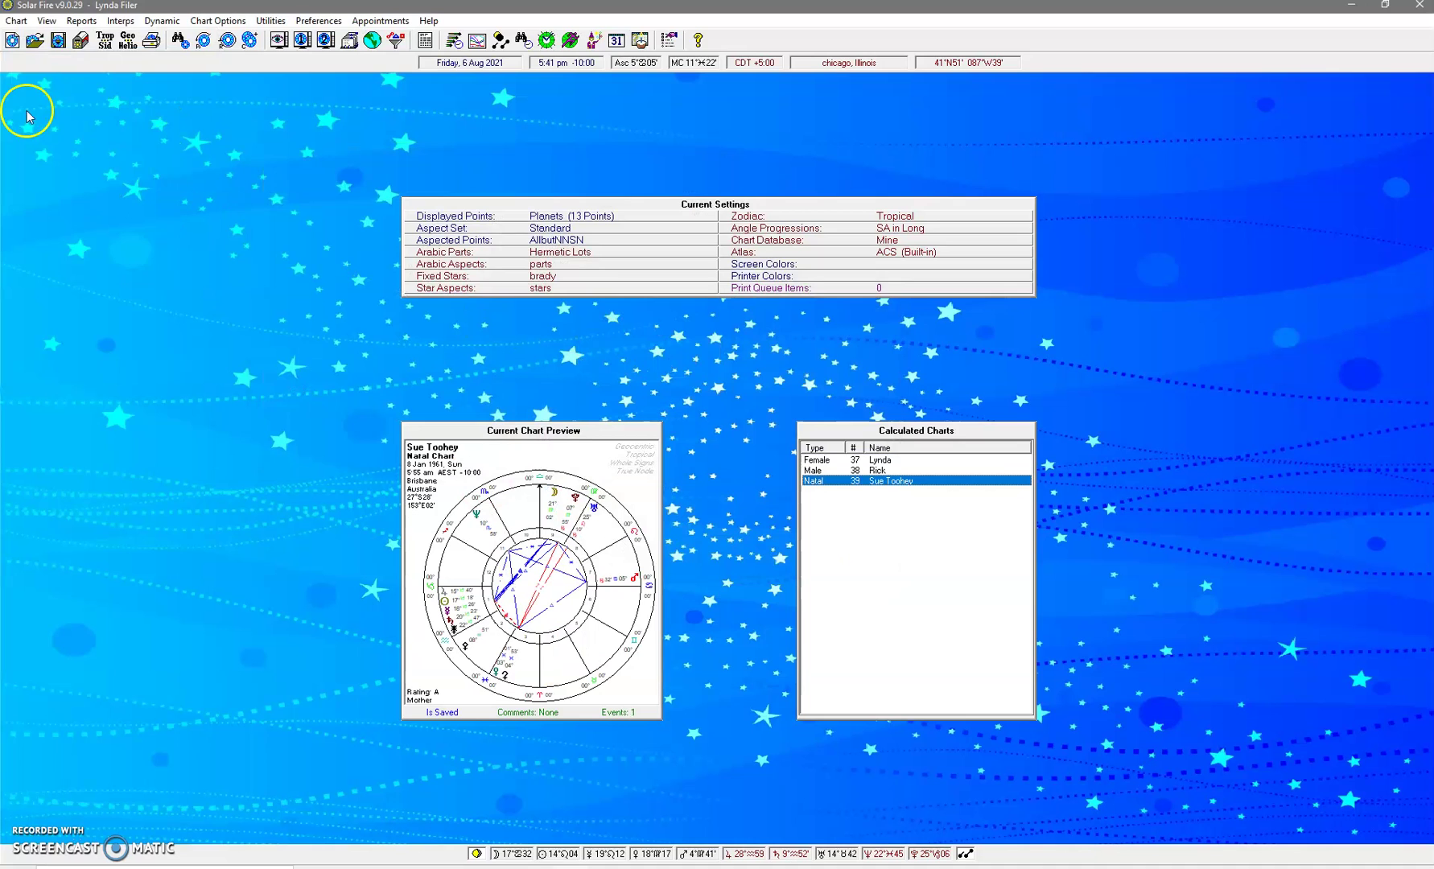
click(16, 21)
click(38, 56)
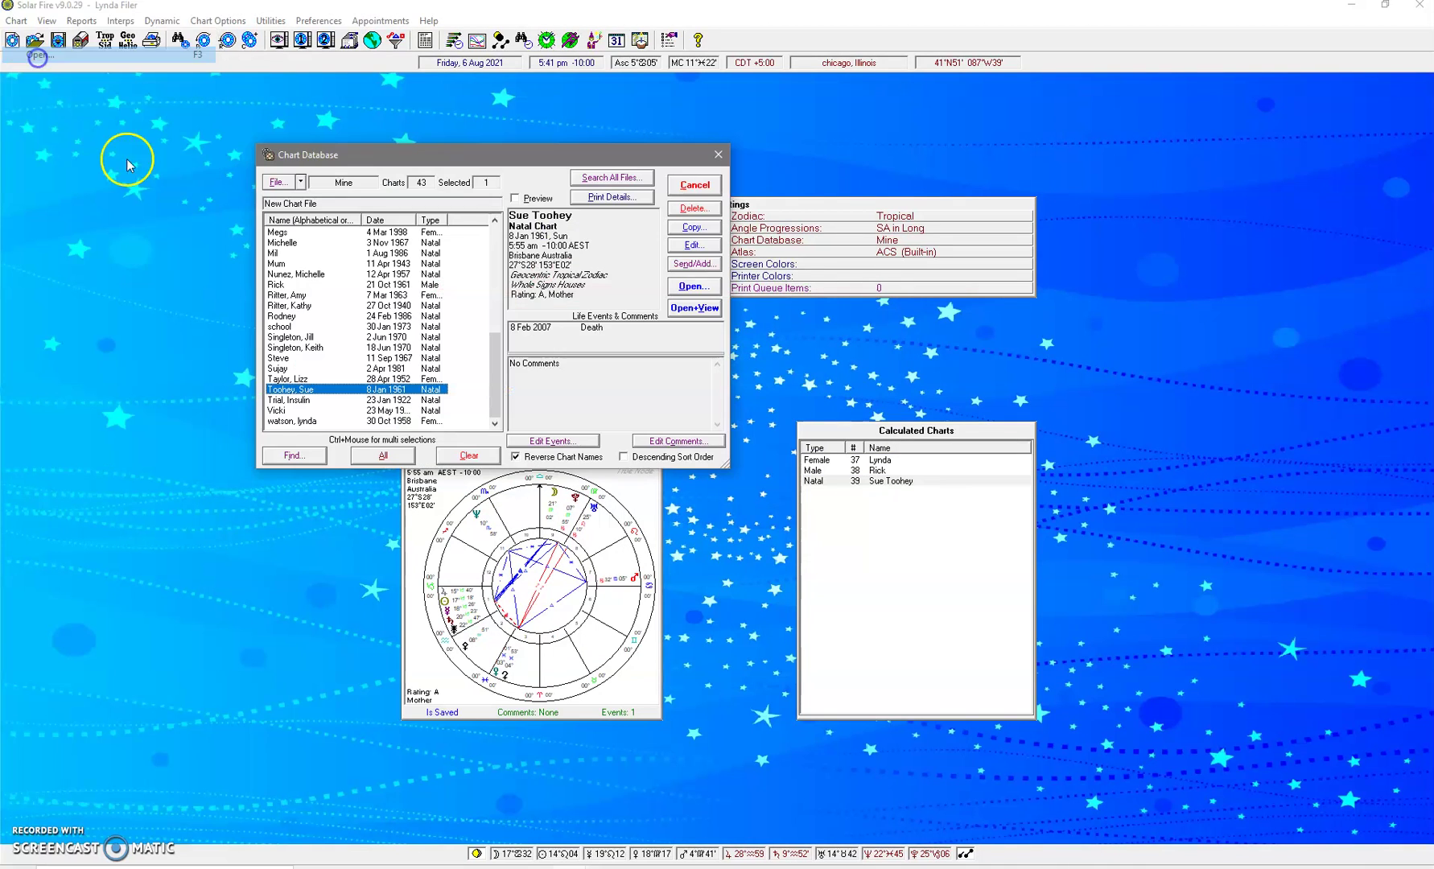
double_click(276, 265)
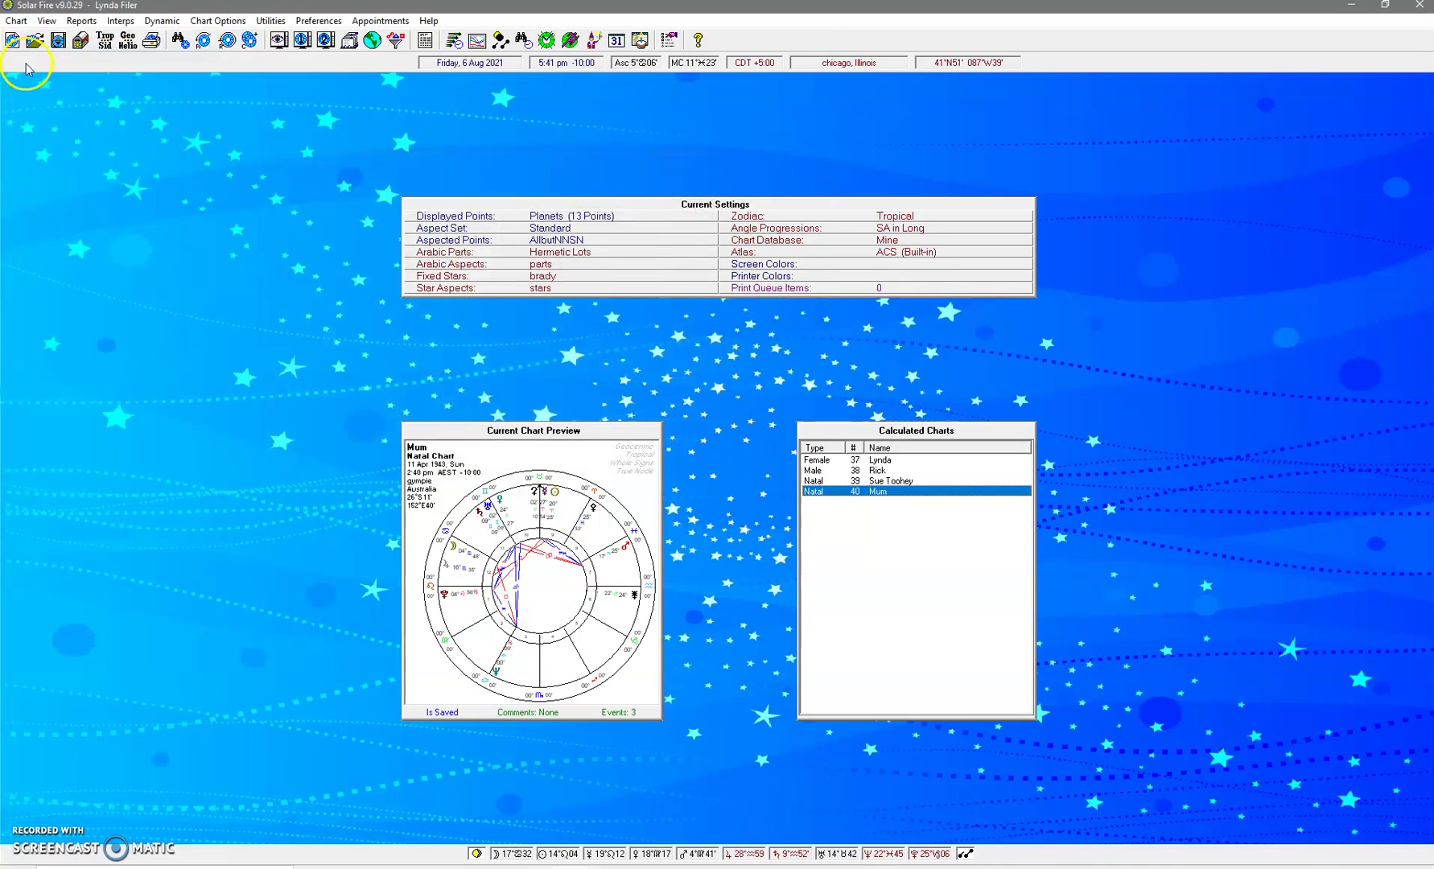
click(17, 21)
click(34, 56)
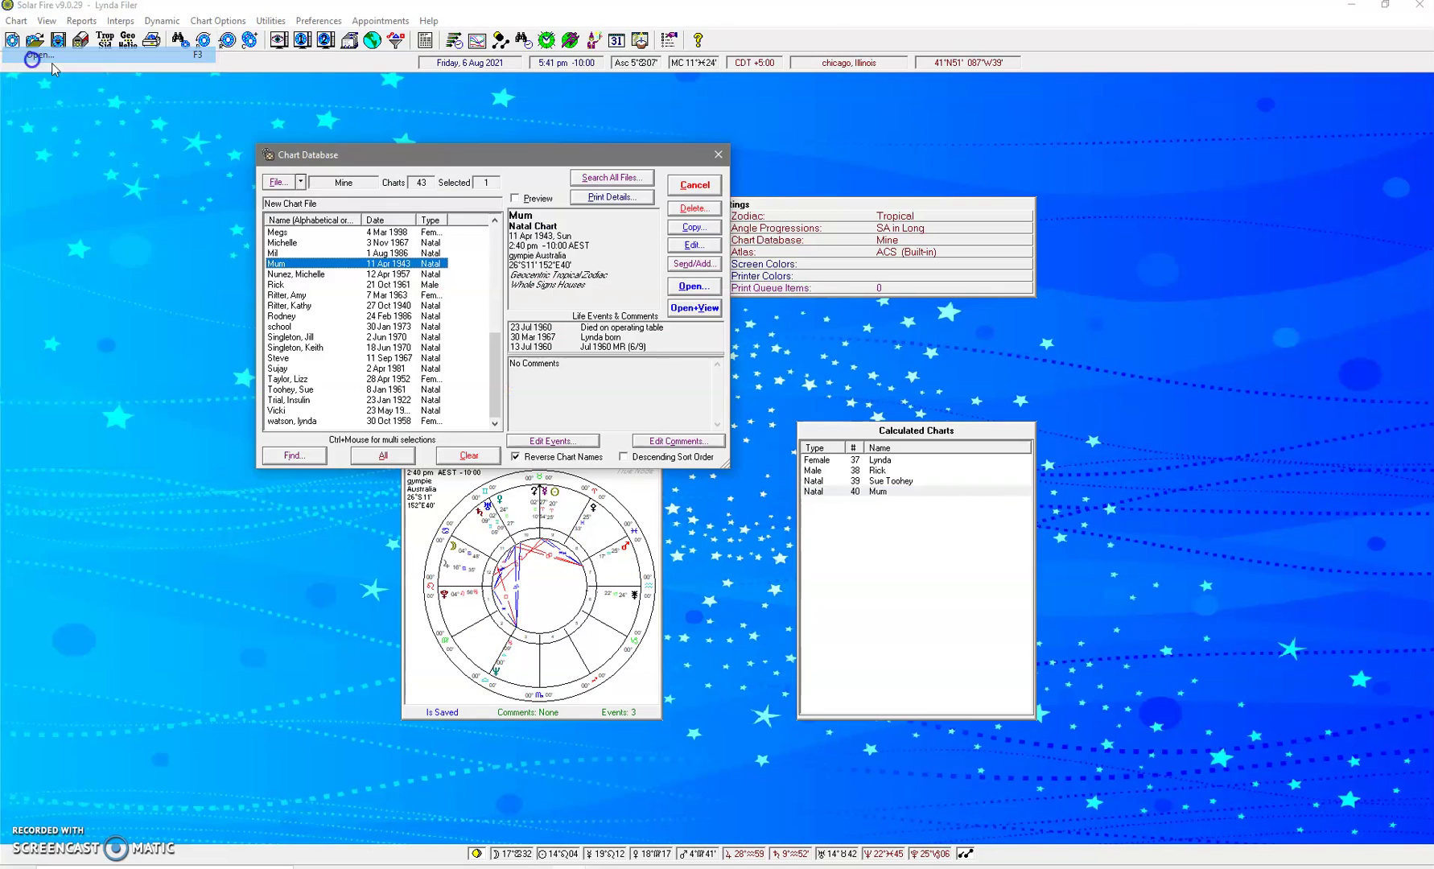
double_click(286, 242)
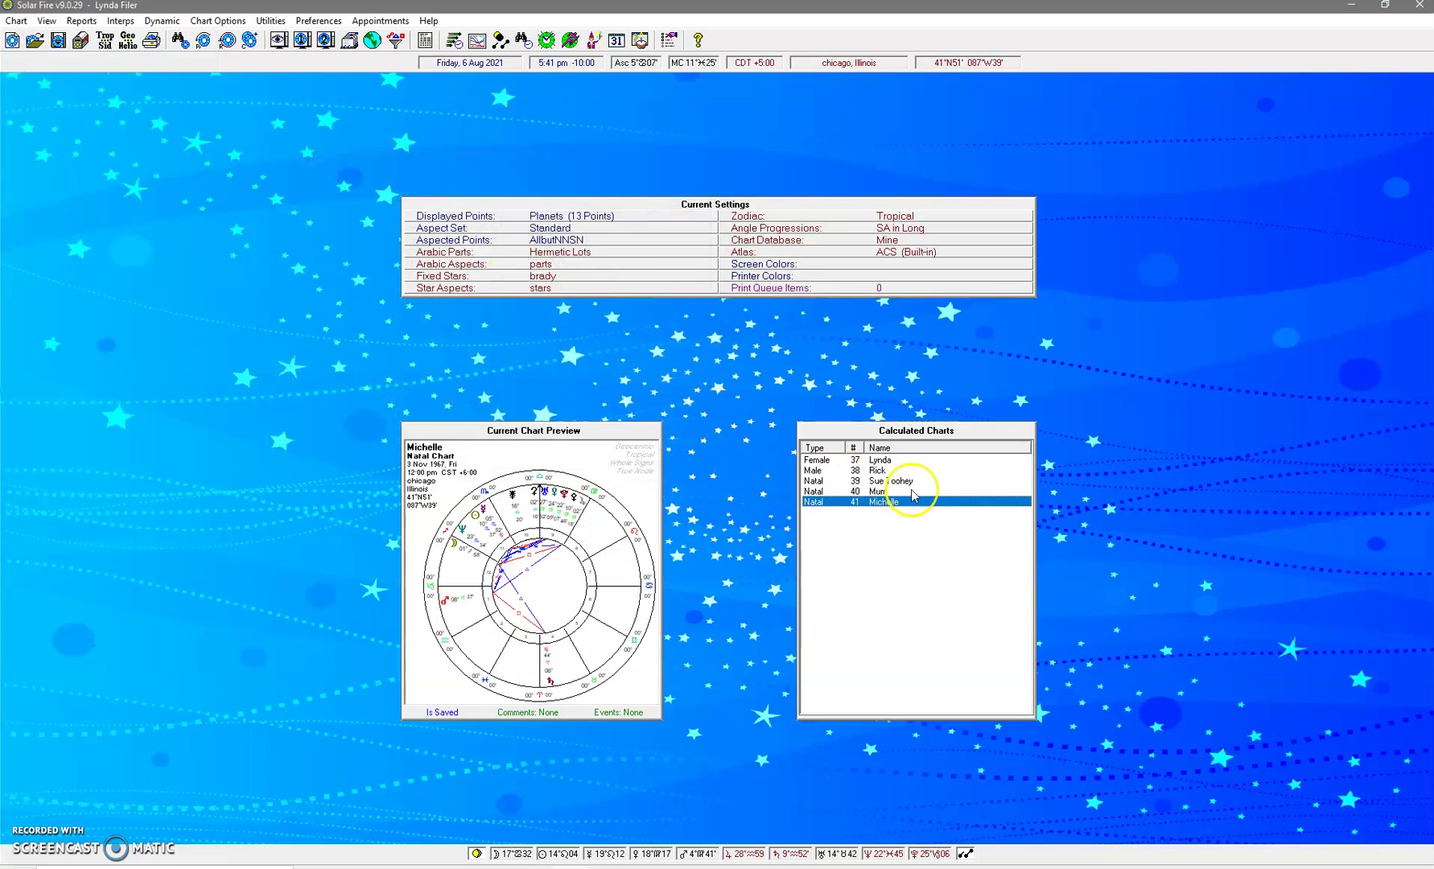
View each of the three newly opened natal charts on the default page, closing each chart view
double_click(913, 503)
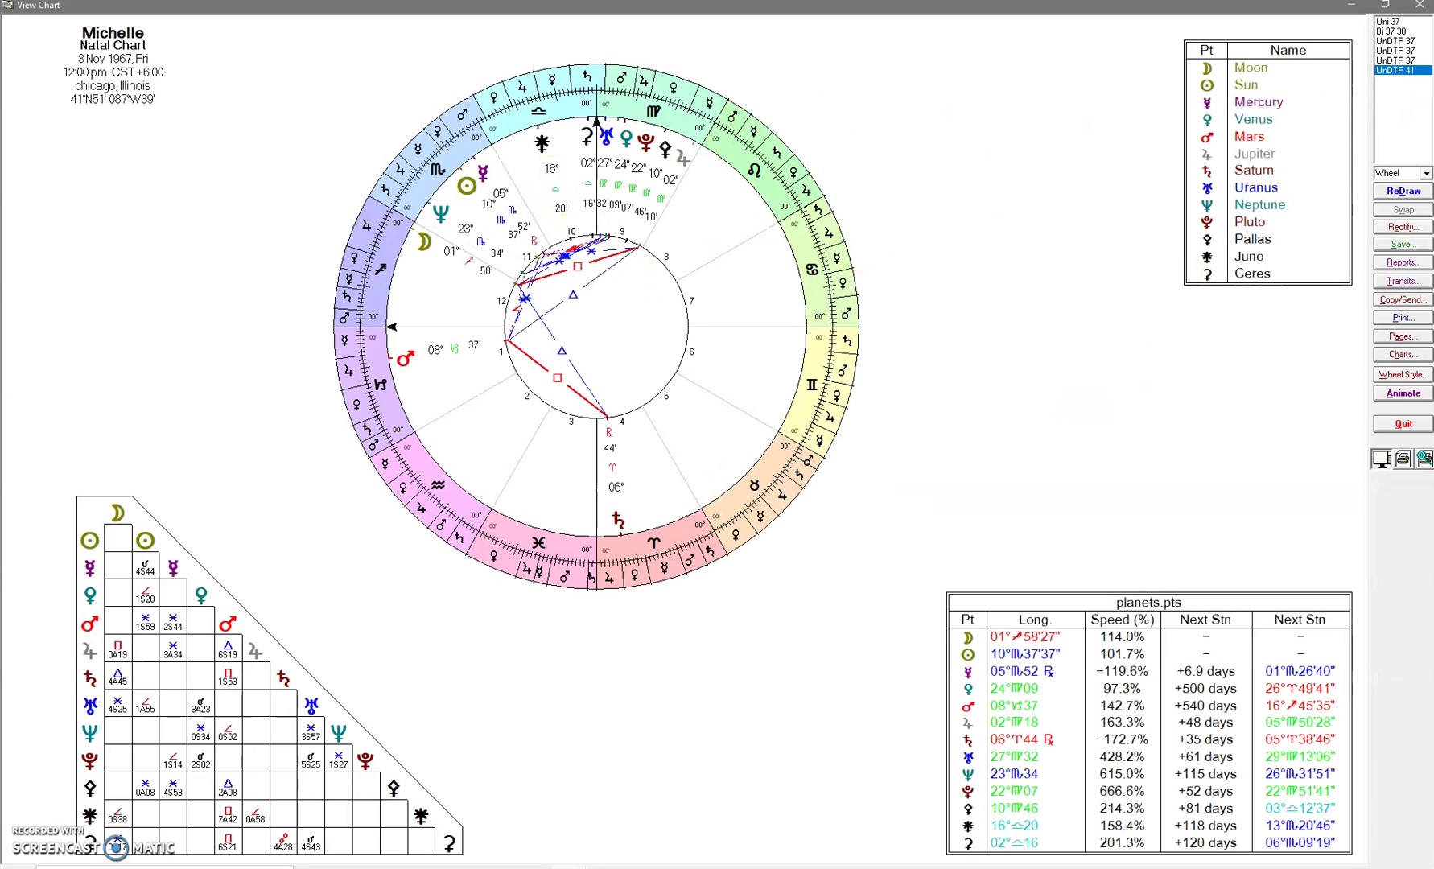
click(1419, 7)
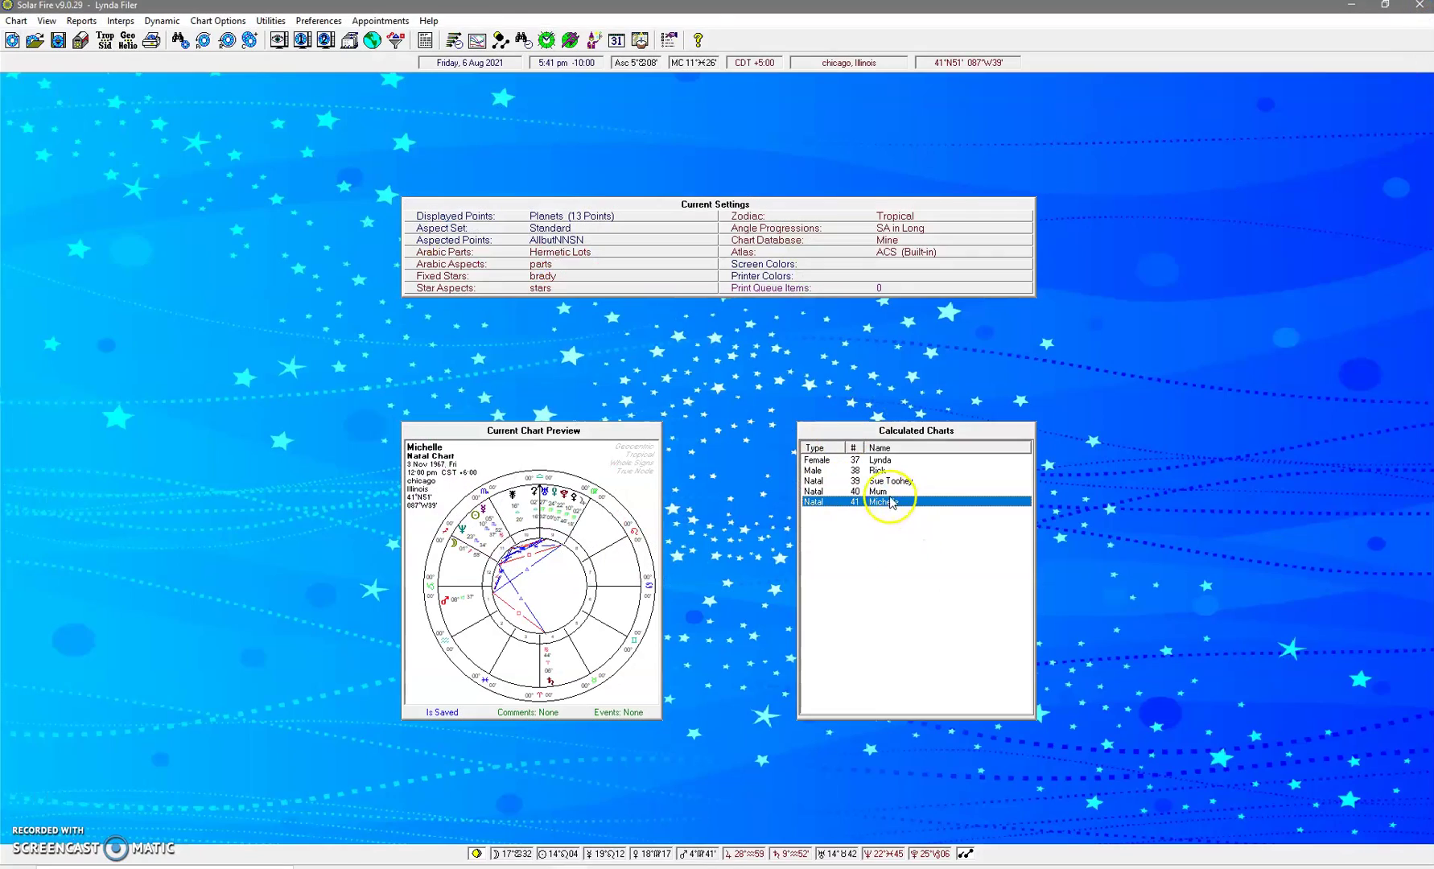
double_click(883, 489)
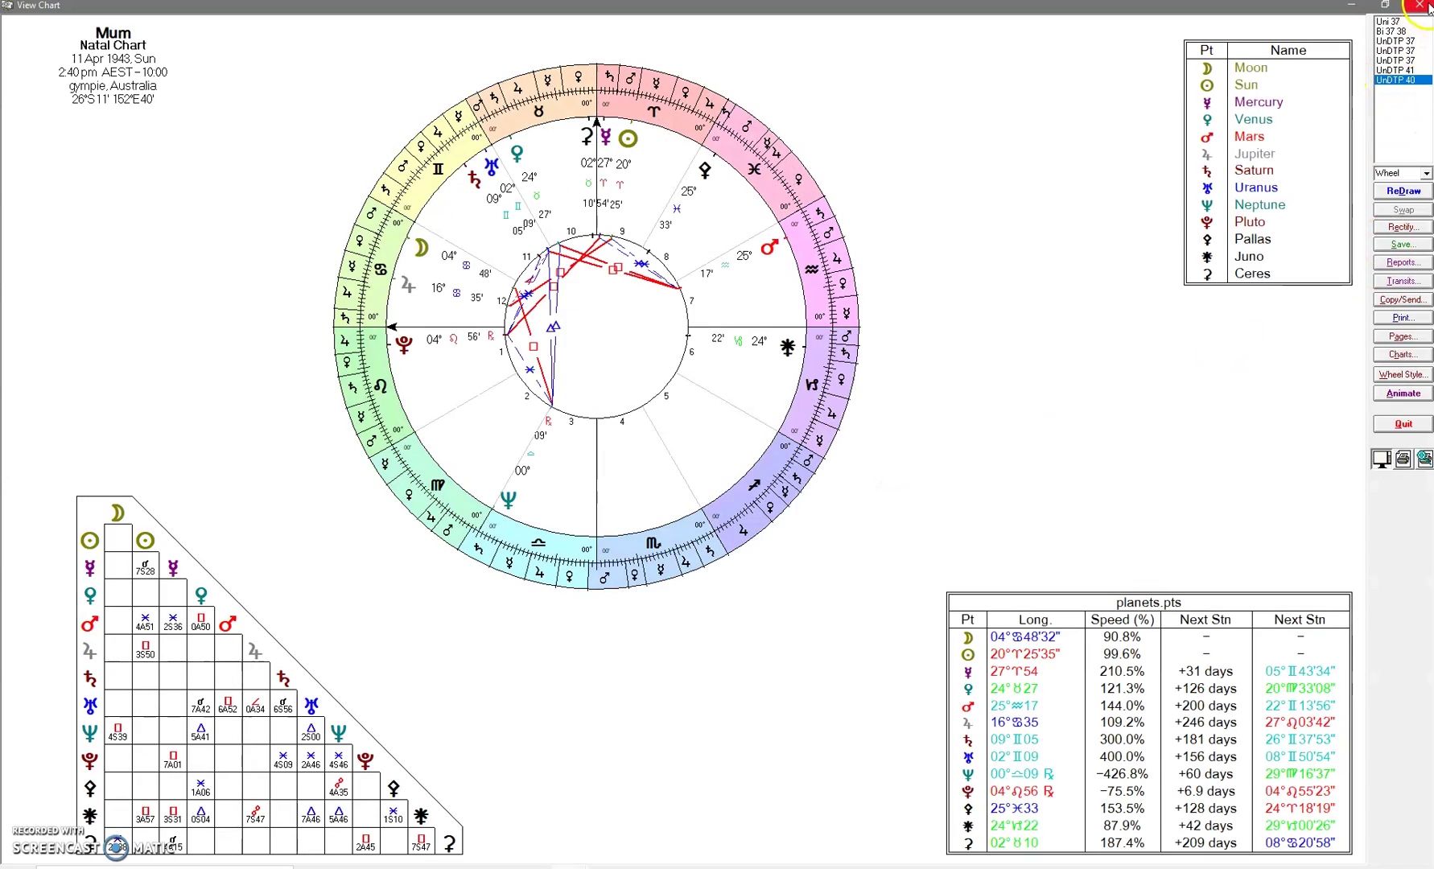
click(1419, 6)
click(995, 481)
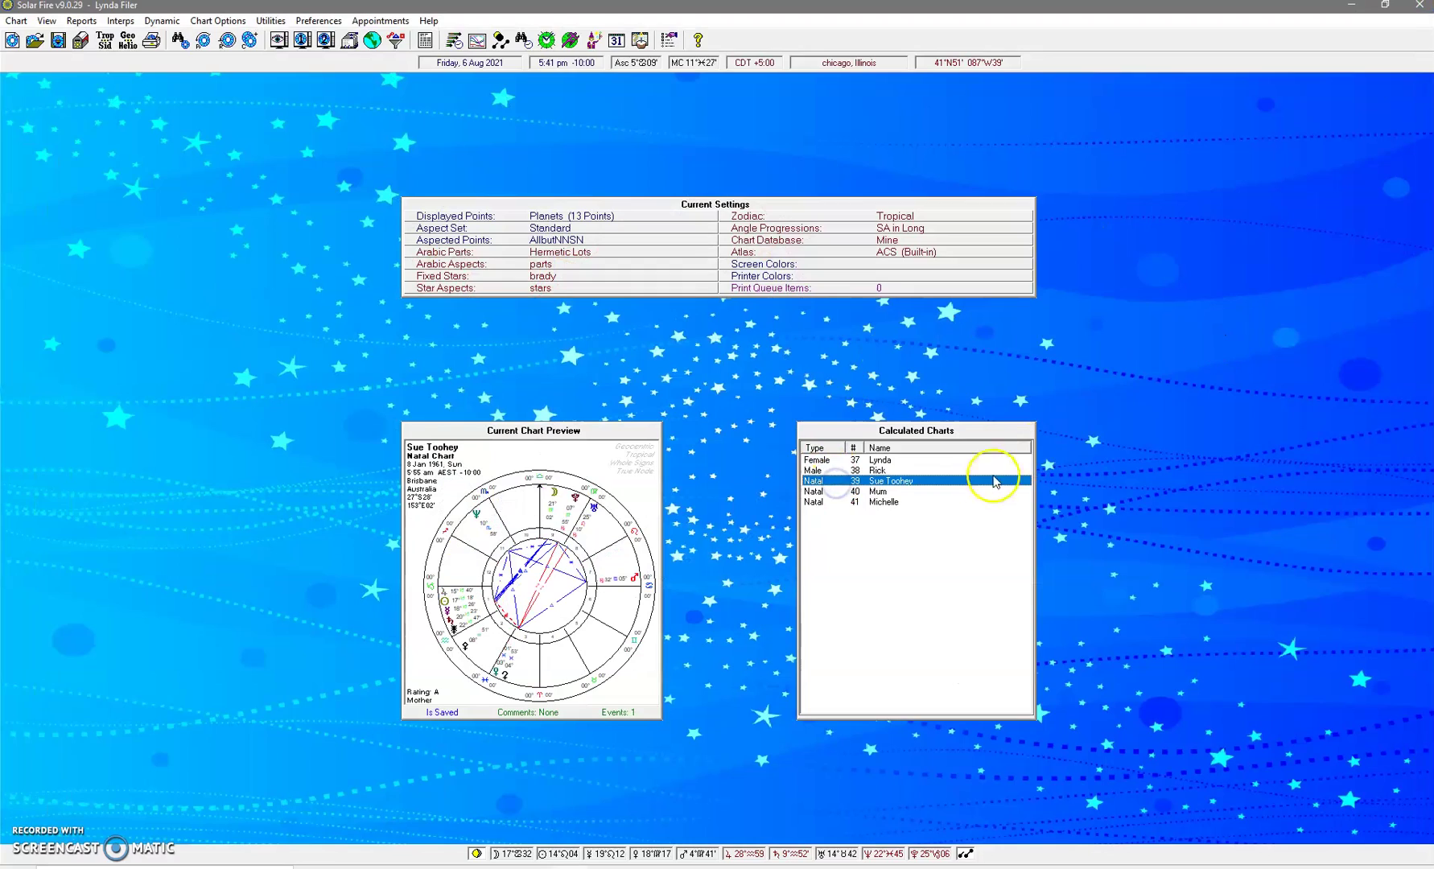
double_click(940, 480)
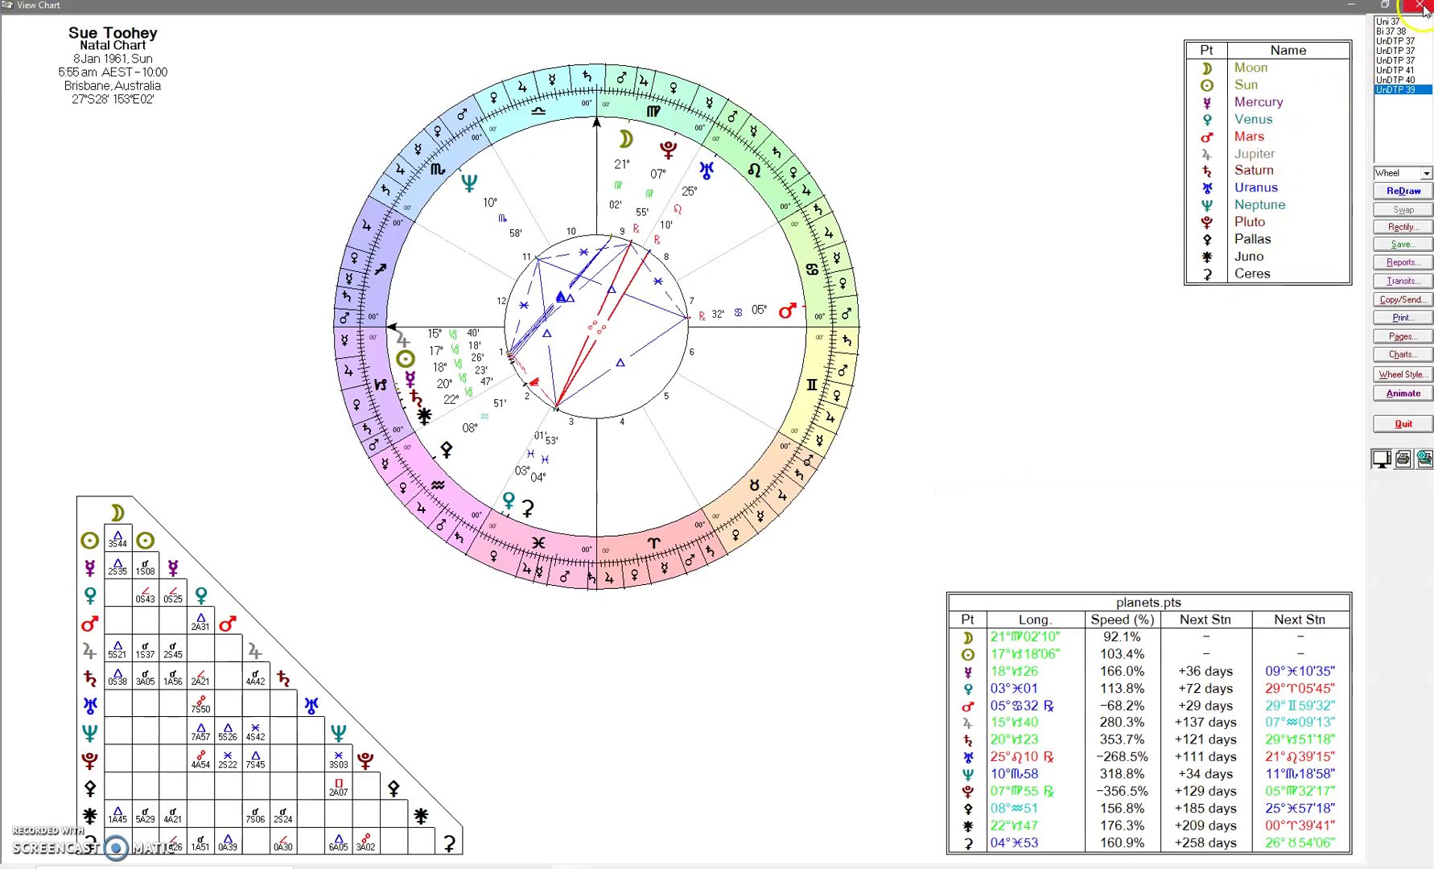
click(1421, 6)
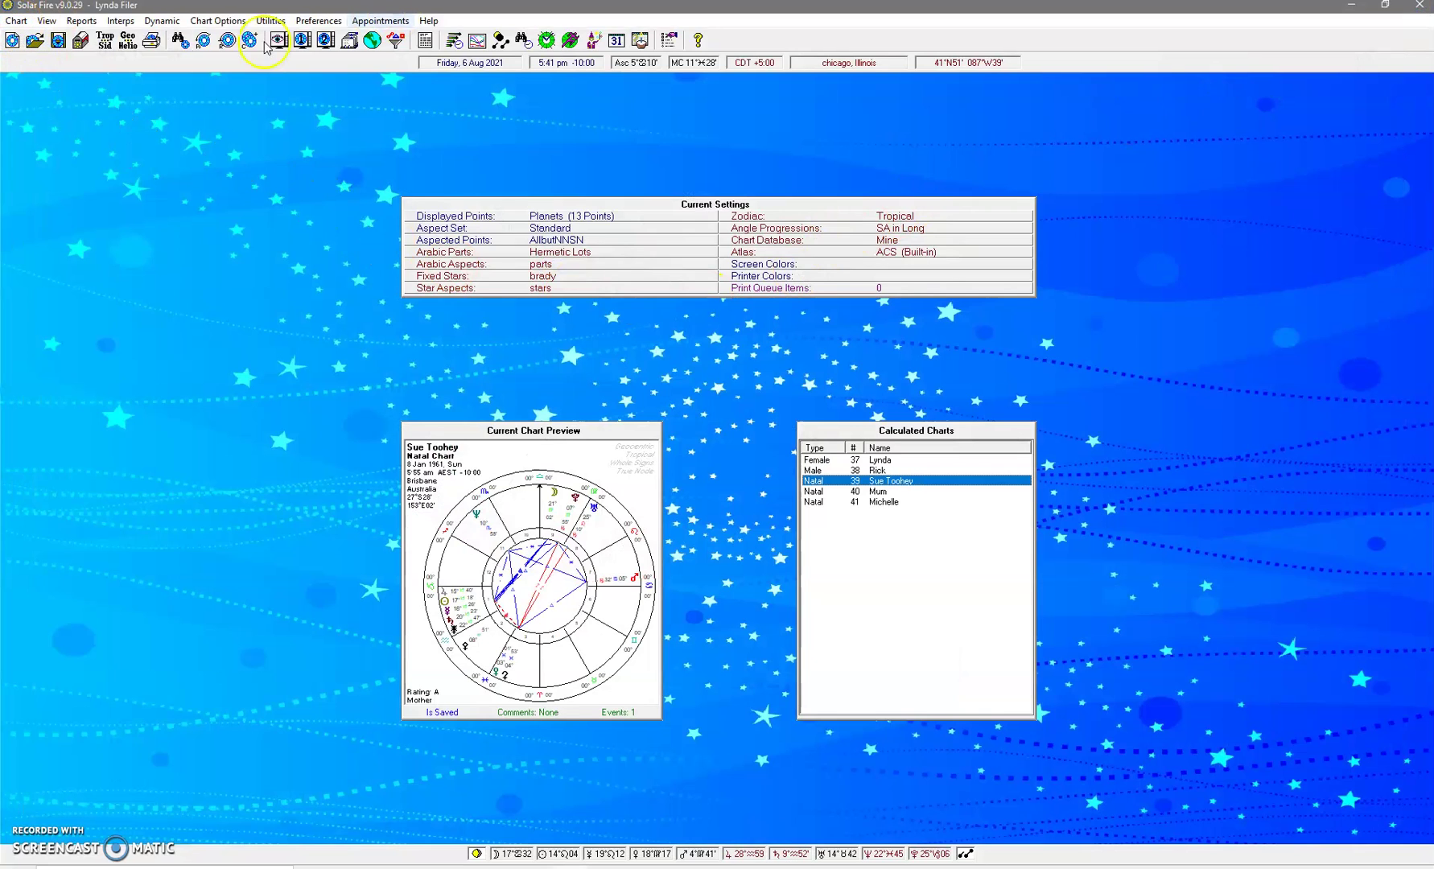
click(218, 21)
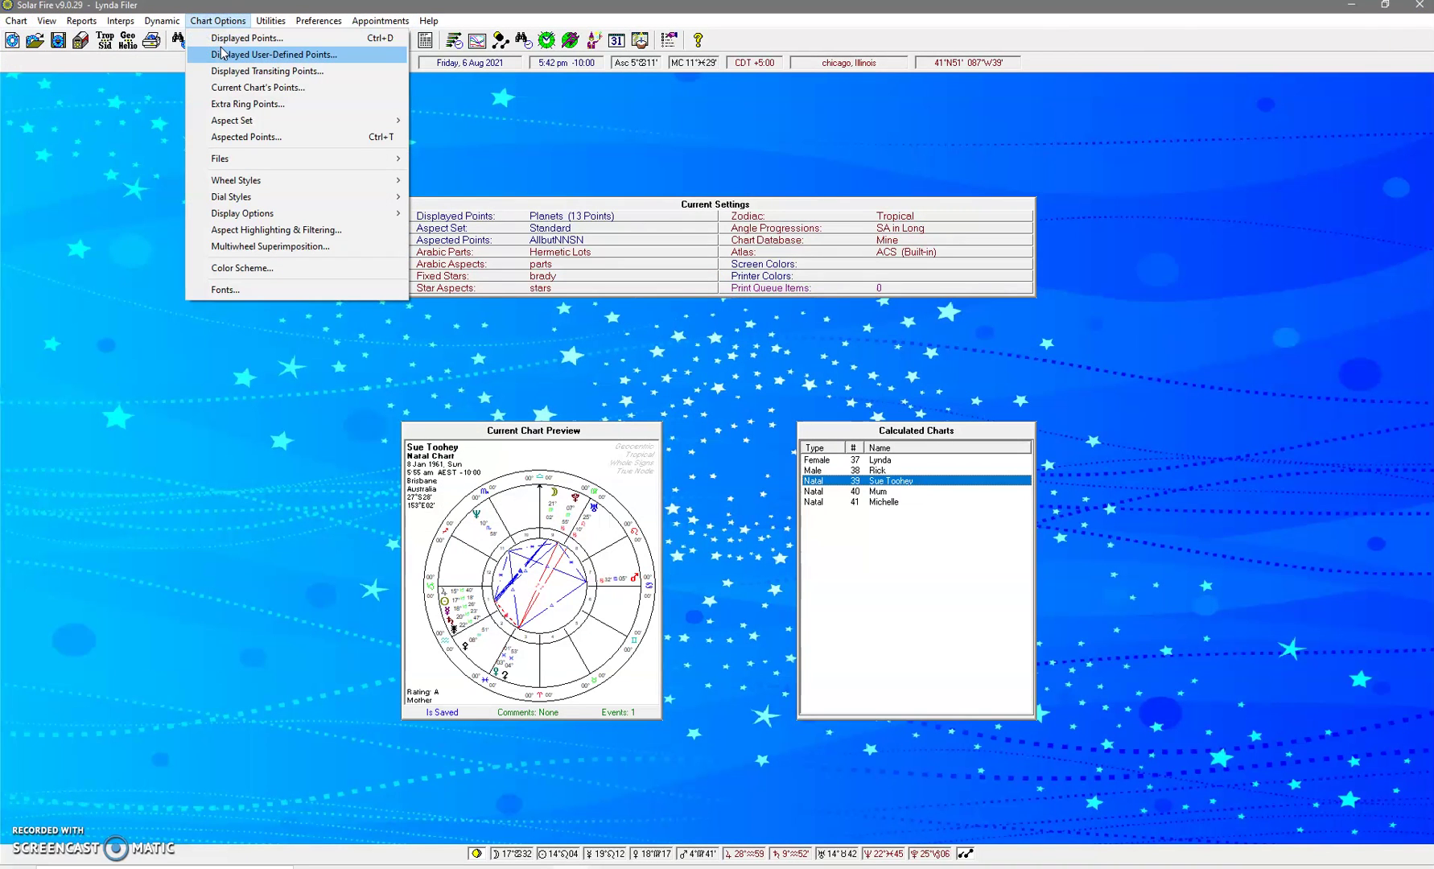
click(222, 53)
click(647, 260)
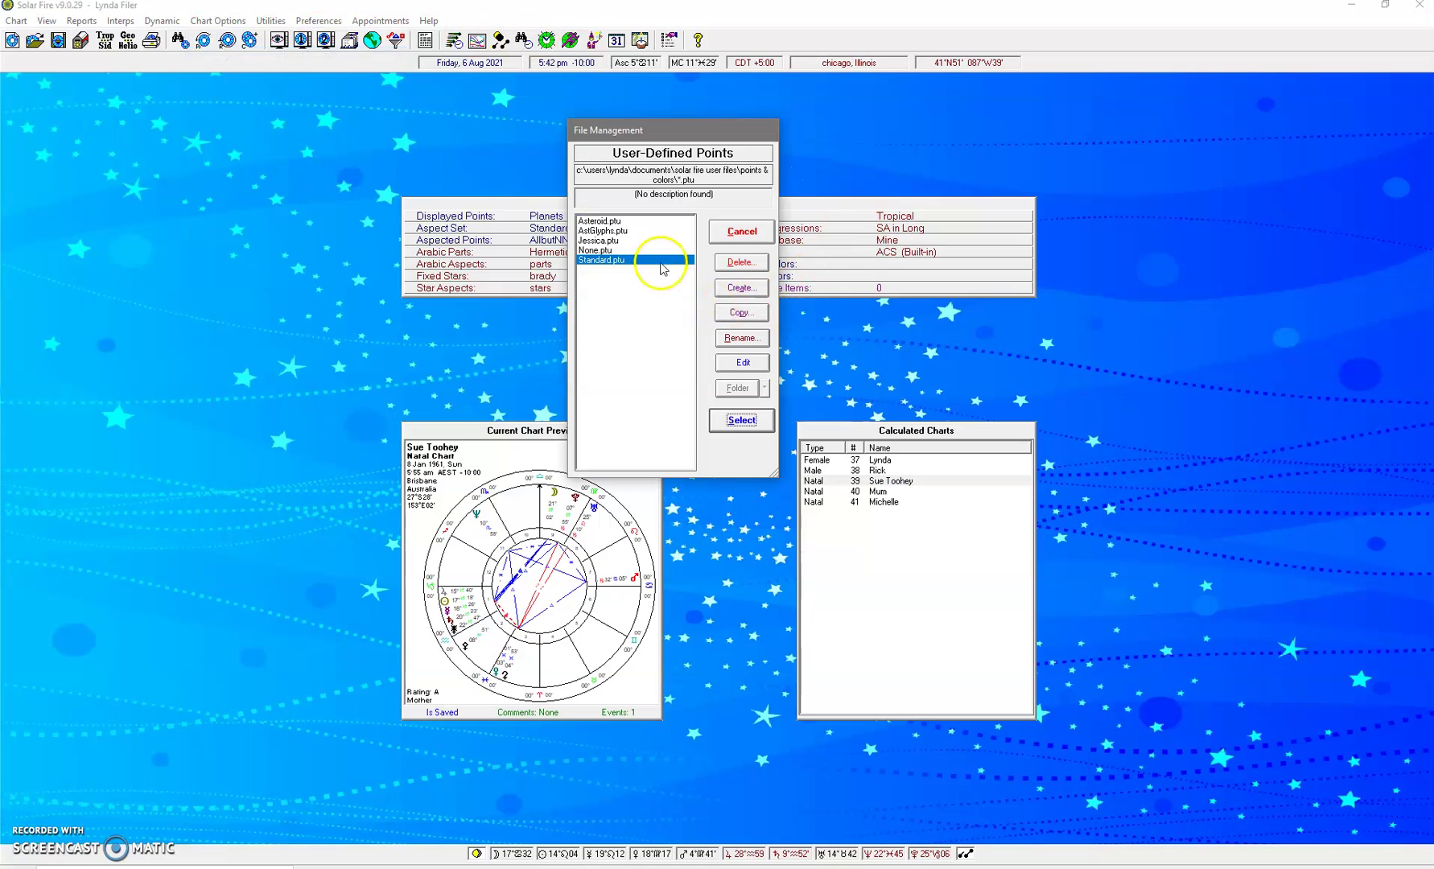
click(748, 233)
Set "Hellenistic with Bounds" as the View menu page style for Current Chart in the preferences and accept the change
click(222, 21)
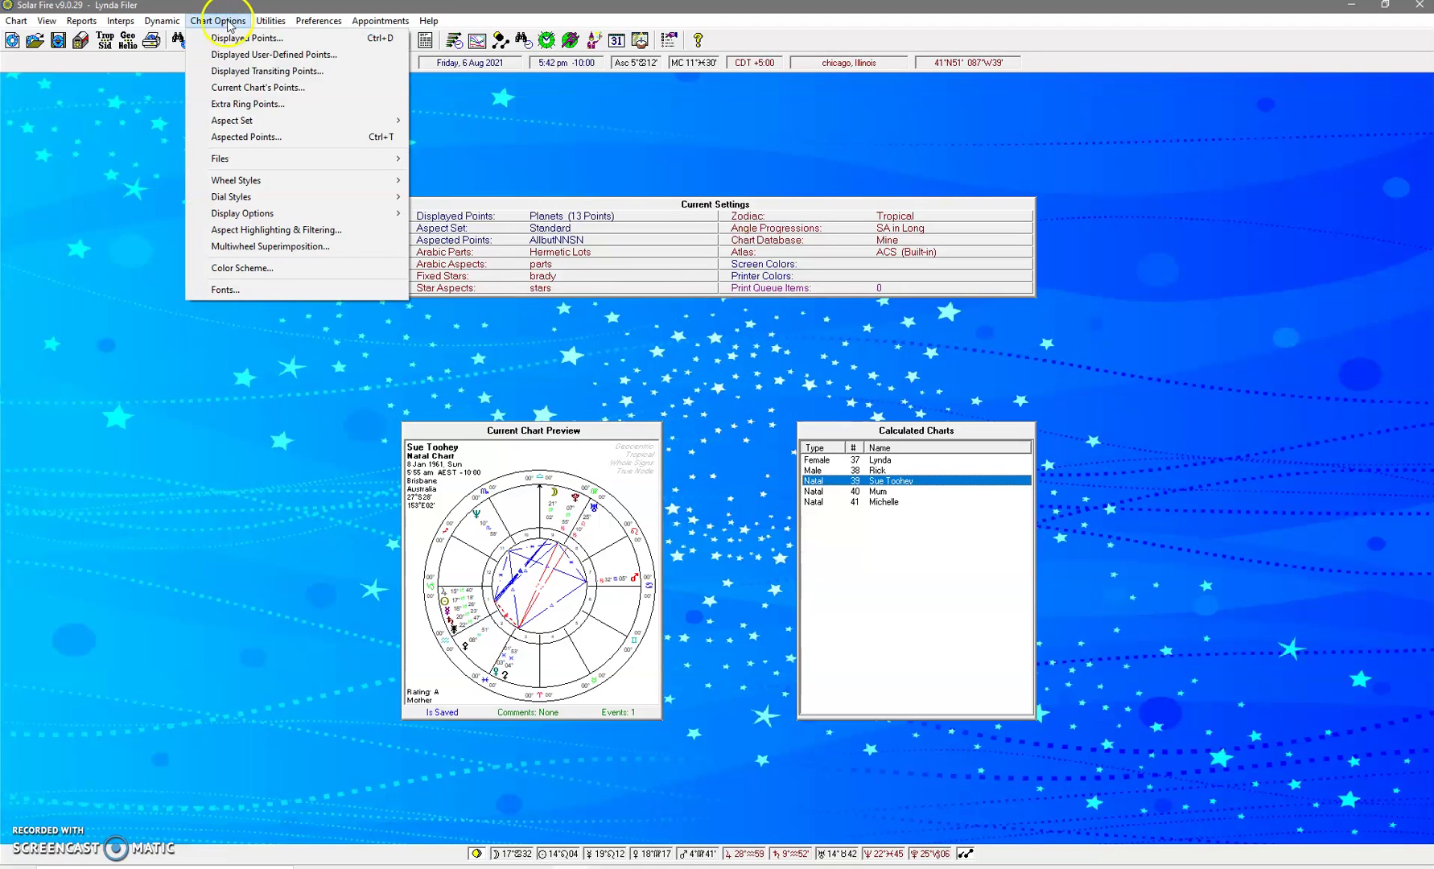
click(322, 38)
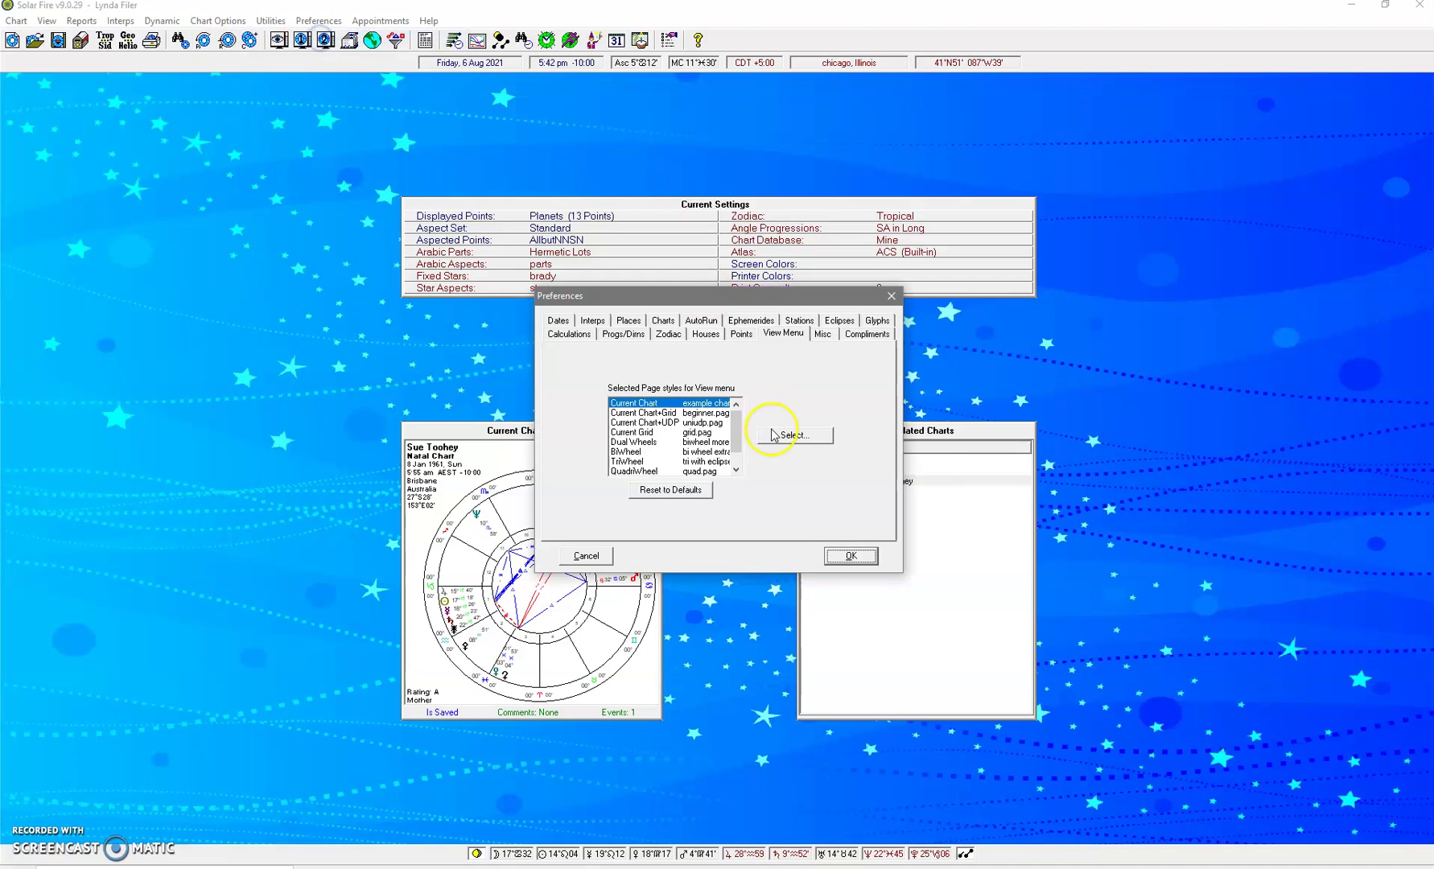
click(797, 439)
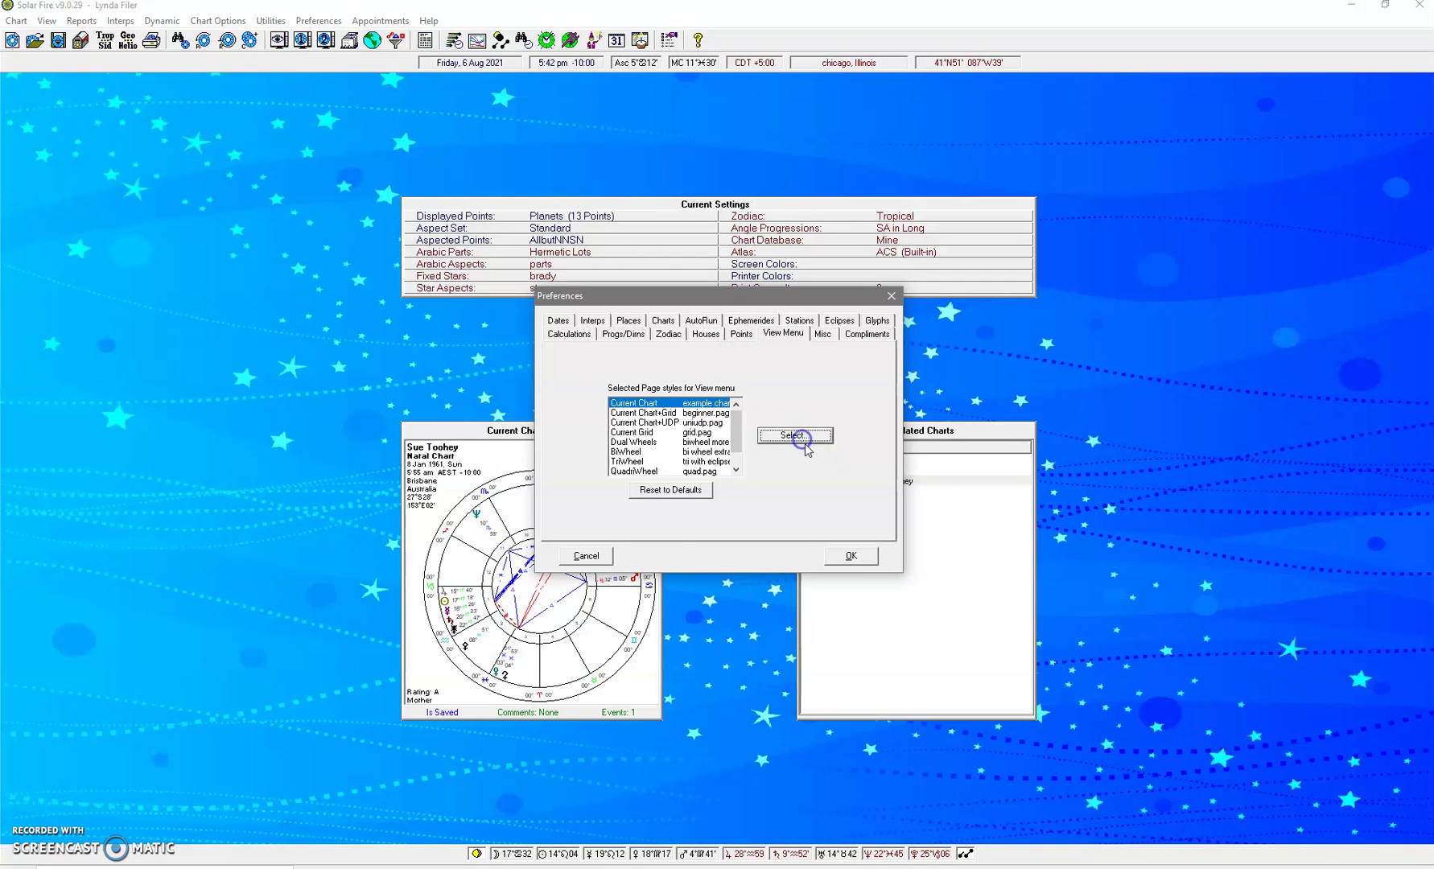
click(668, 546)
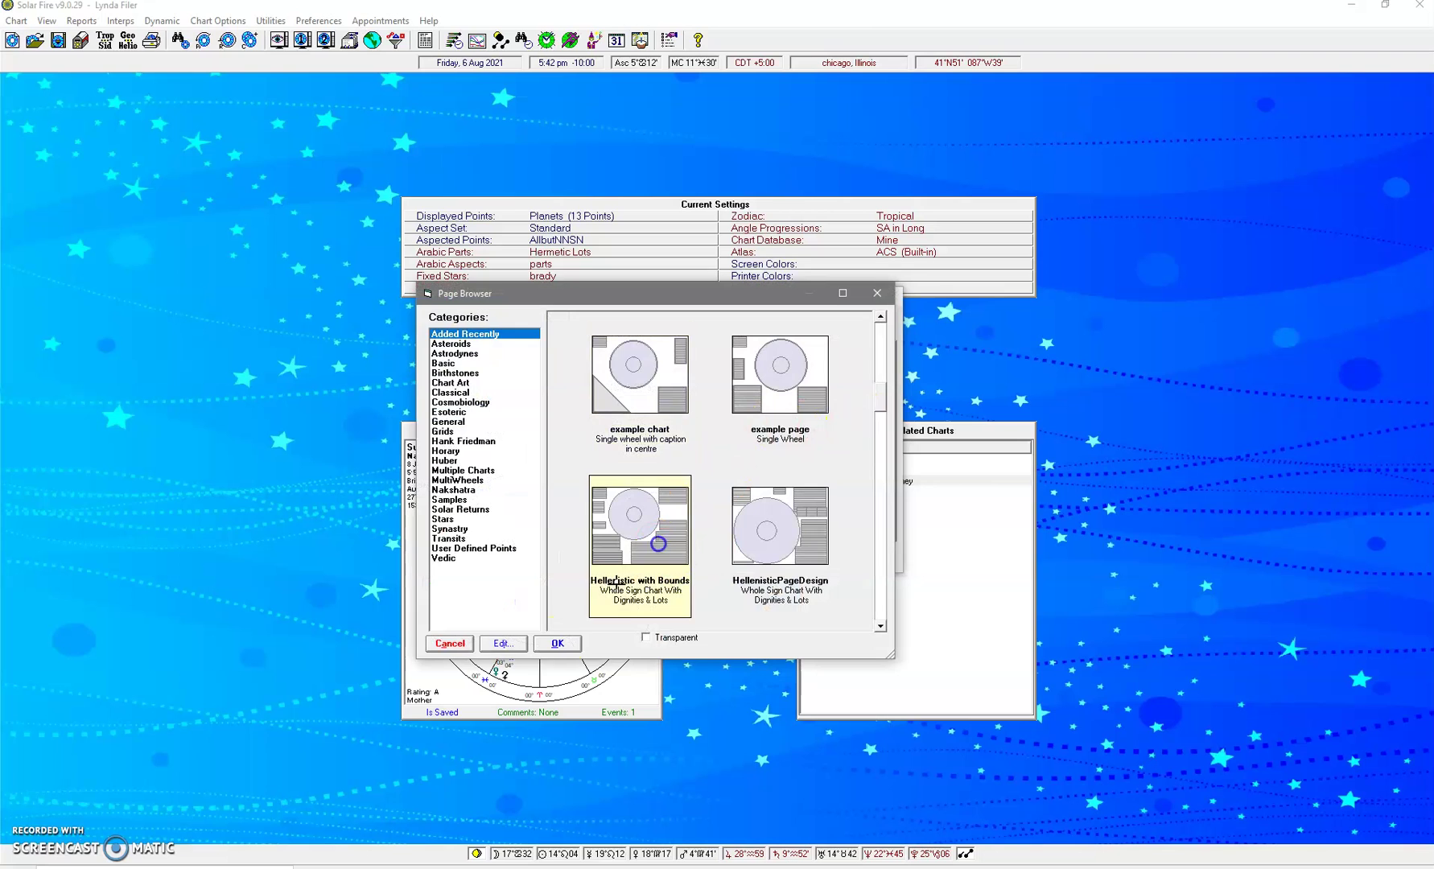
click(557, 643)
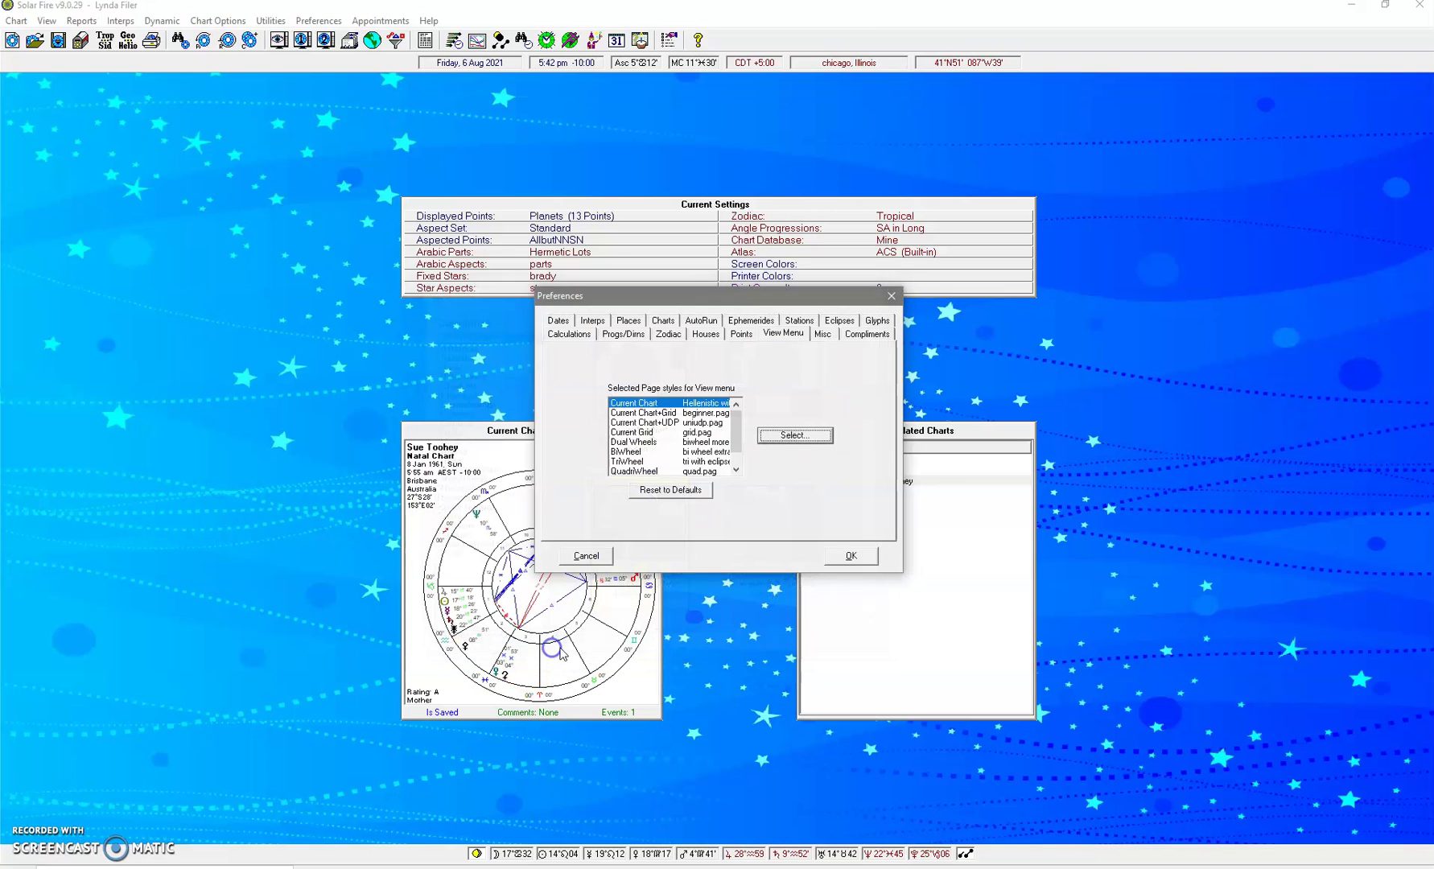
click(841, 556)
View the calculated female chart and the "Mum" natal chart to examine the Hellenistic page layout
double_click(885, 460)
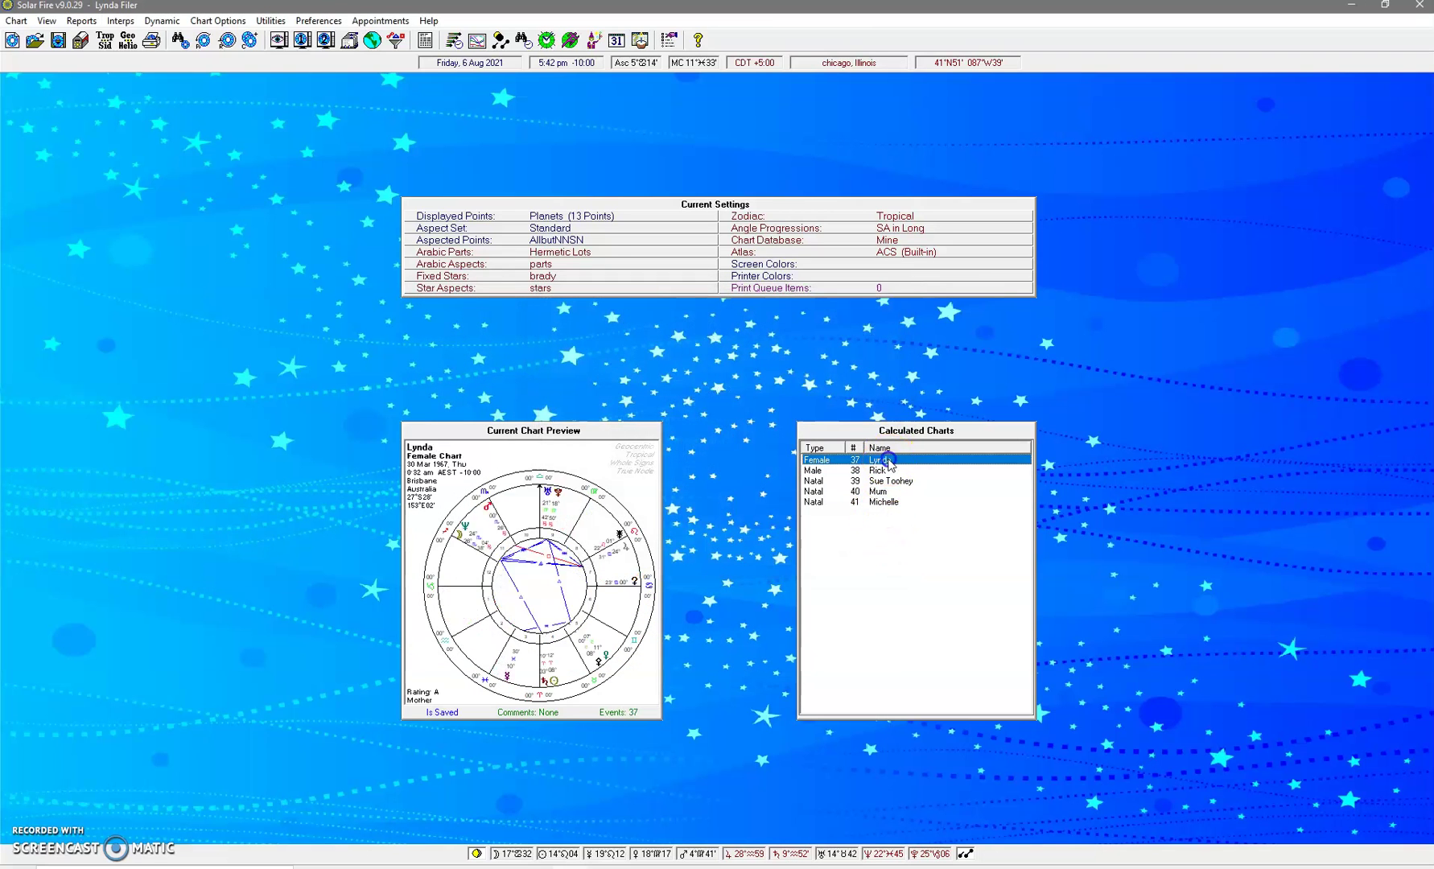
click(1419, 6)
double_click(885, 492)
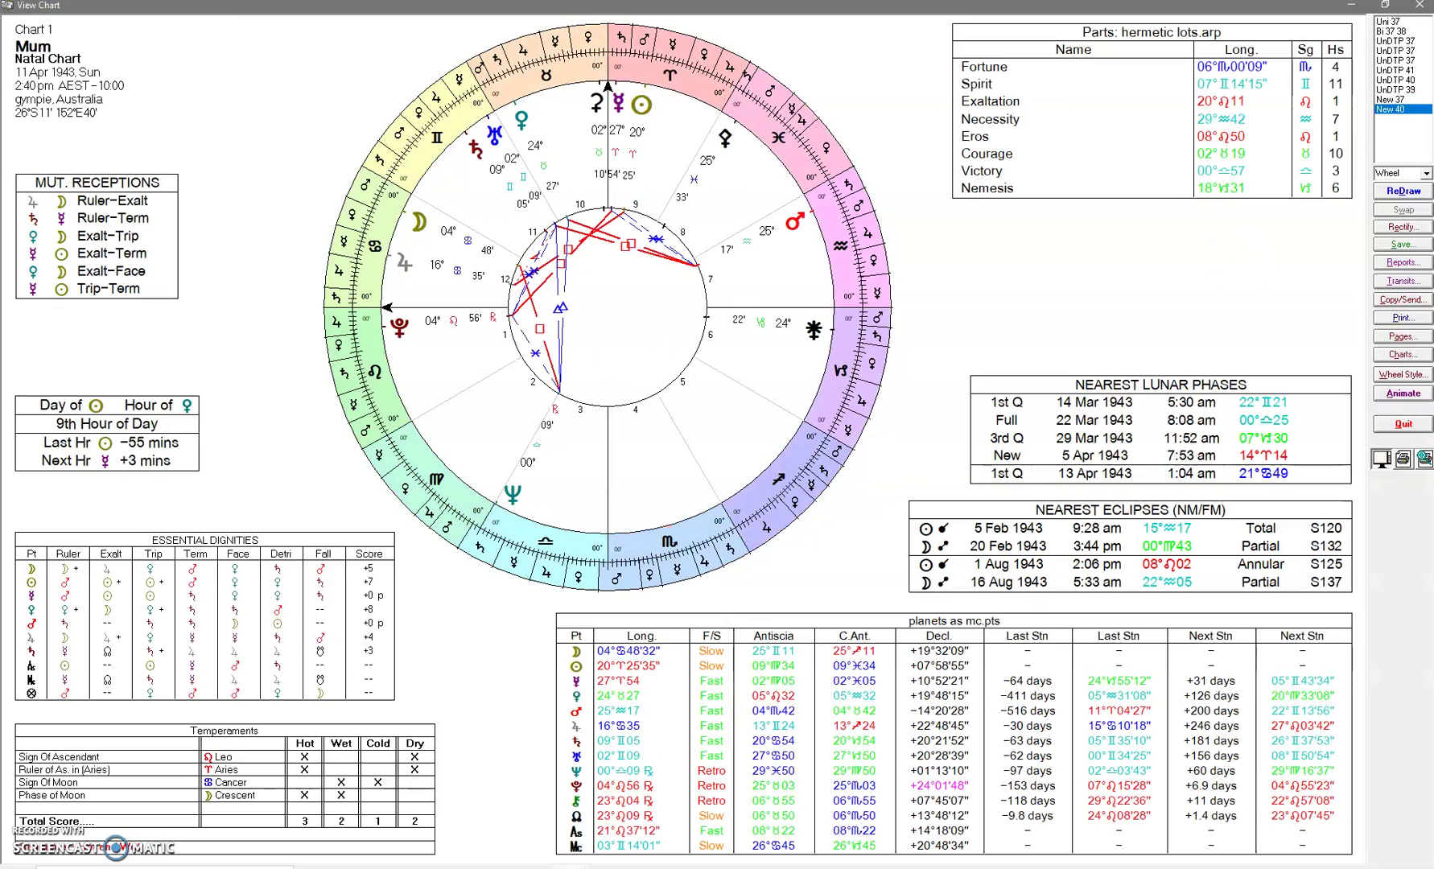